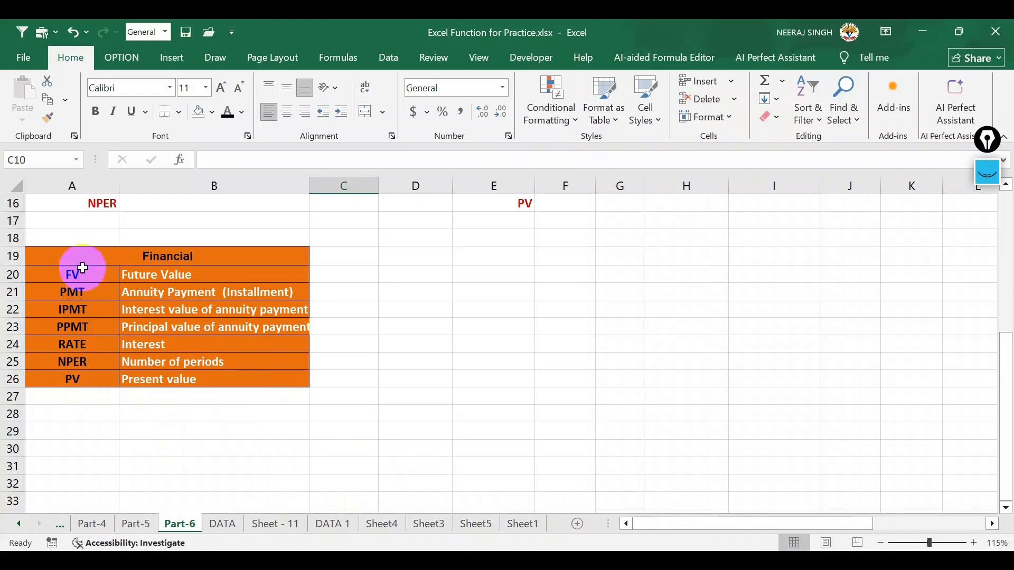
Relabel cell A4 as "RD Premium" and review the premium, month and interest rate values of the first FV table
scroll(304, 374, up, 5)
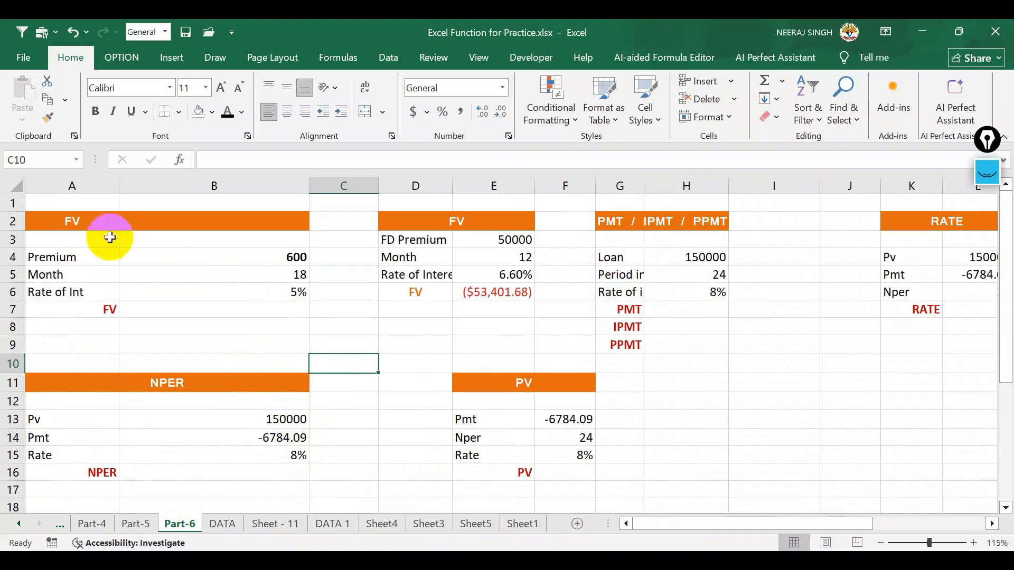
click(236, 315)
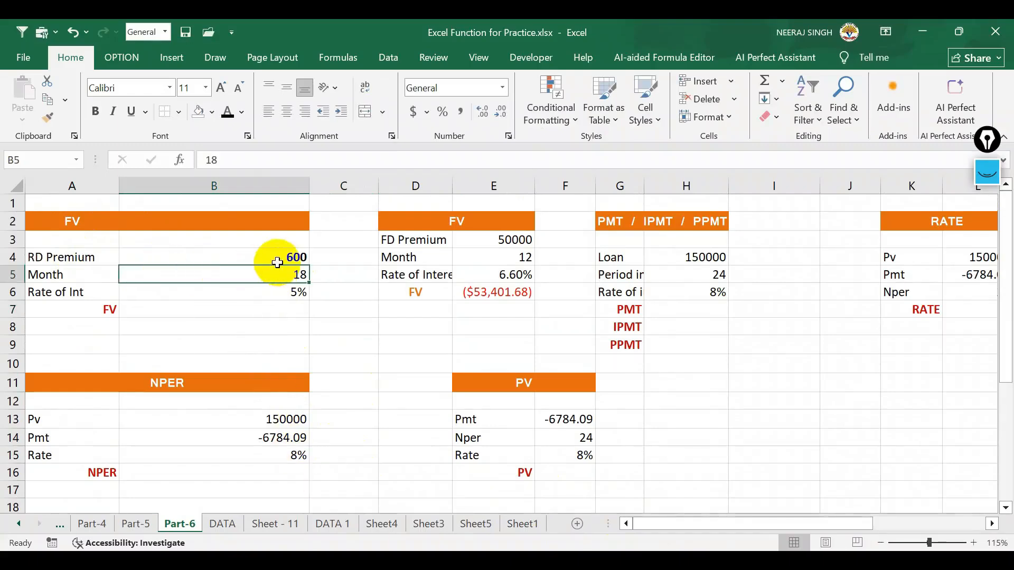
click(277, 257)
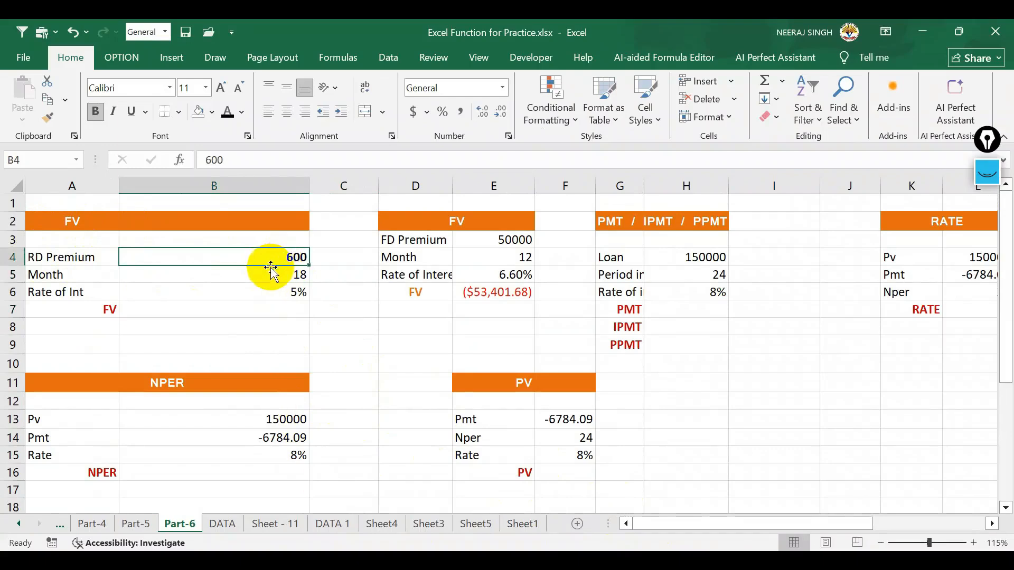
click(283, 275)
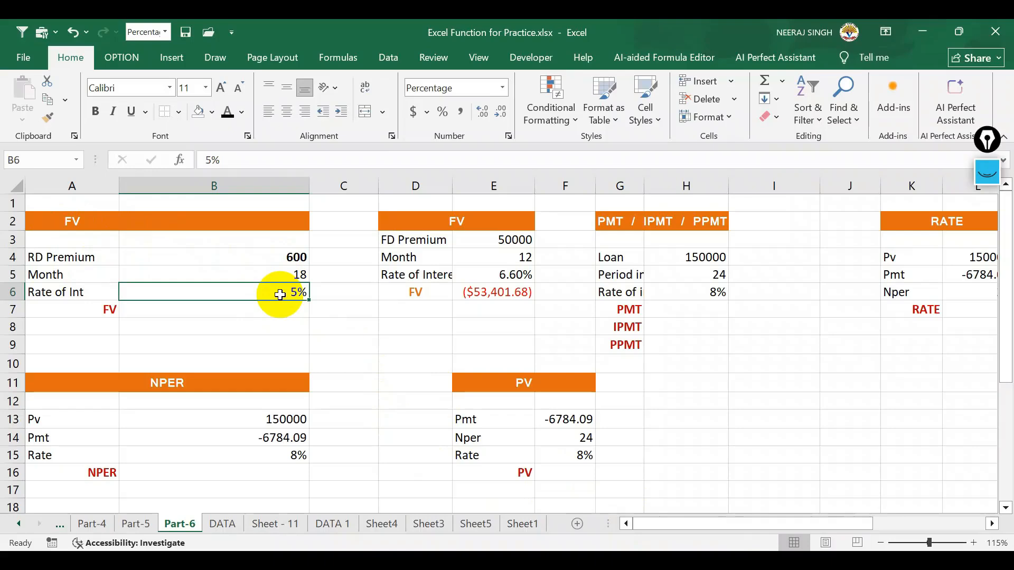
Start an FV formula in cell B7 with the interest rate in B6 as its rate argument
click(285, 310)
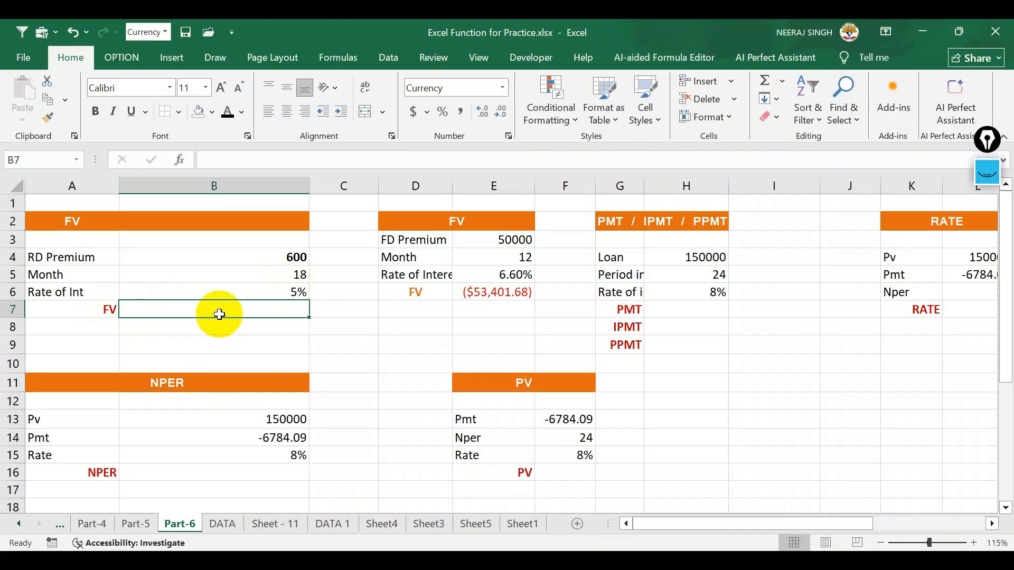
text(=fc)
key(BackSpace)
text(v)
key(Tab)
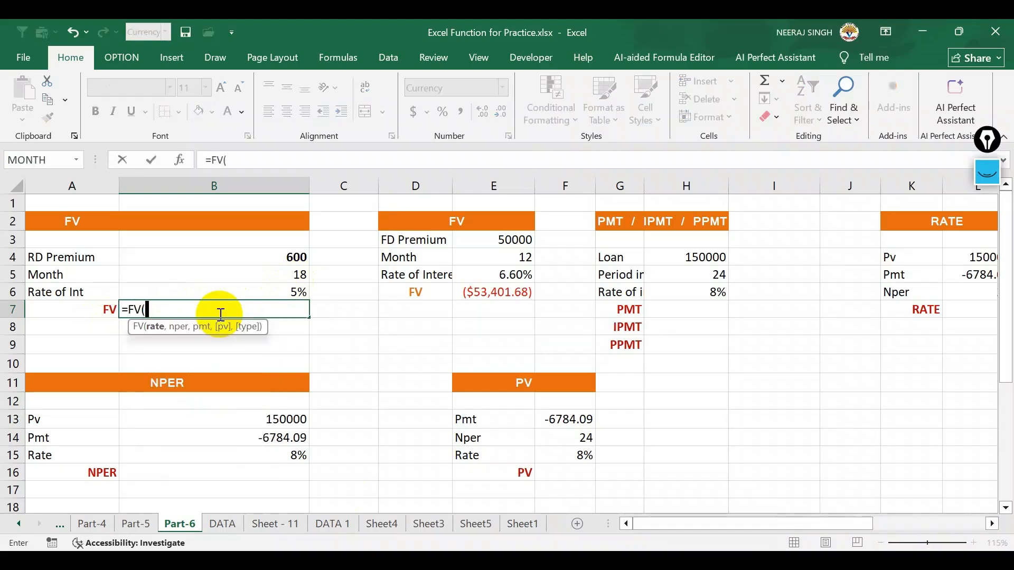
click(282, 294)
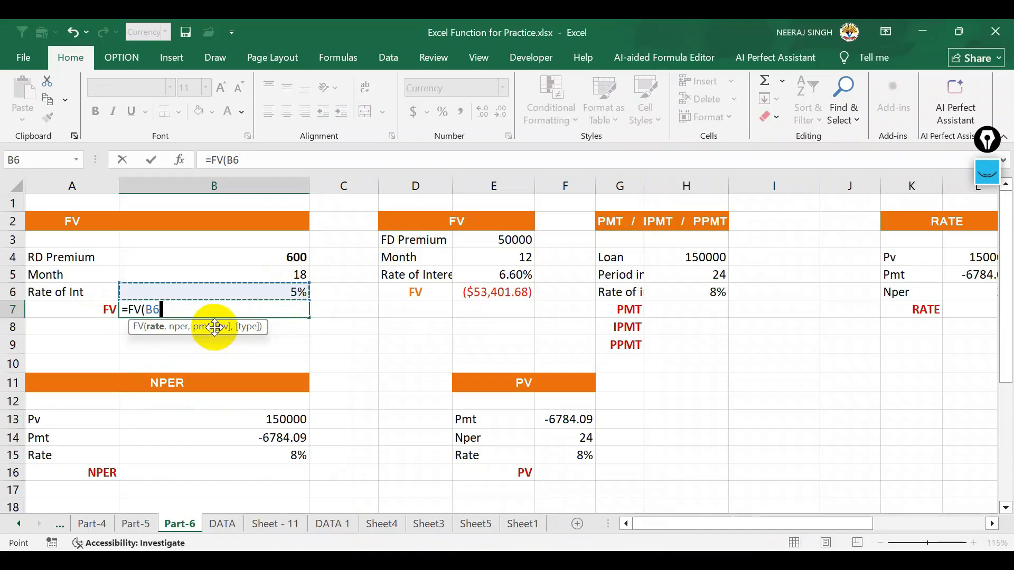
text(,)
key(BackSpace)
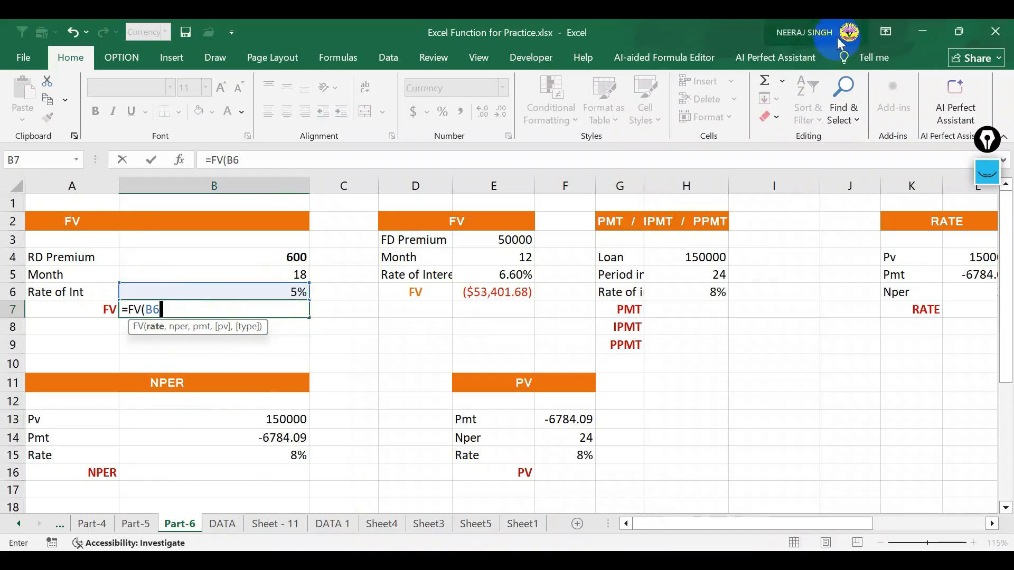
Circle the interest rate and RD premium values of the first FV table with the annotation pen, and clear the marks
click(980, 183)
click(986, 244)
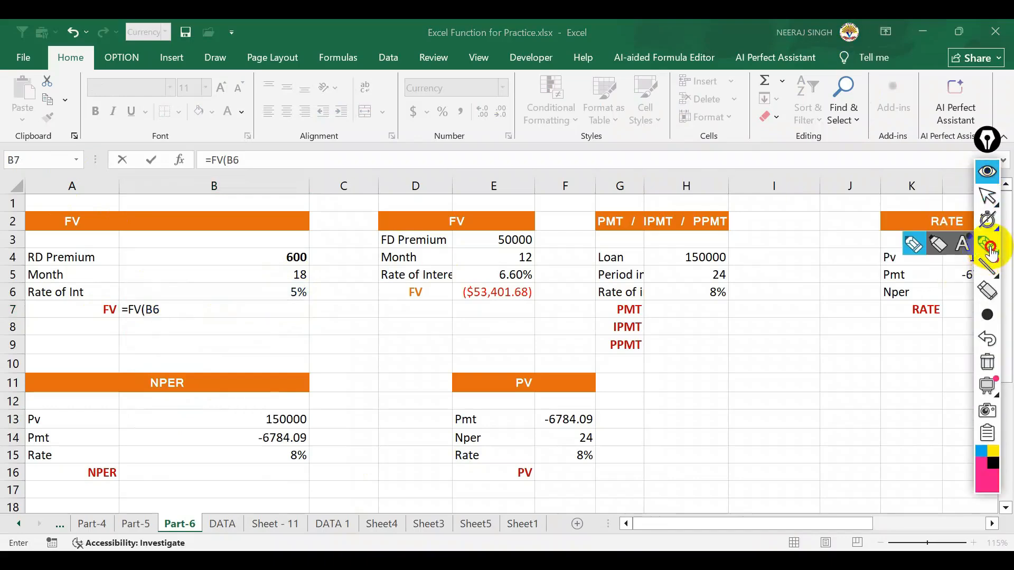
mouse_move(268, 293)
mouse_down()
mouse_move(319, 292)
mouse_move(269, 294)
mouse_up()
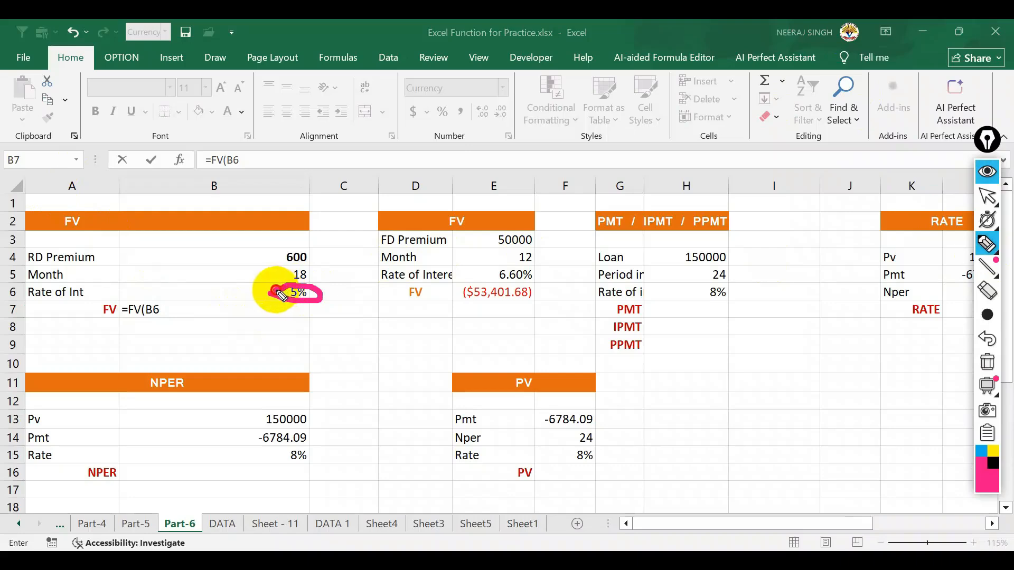
mouse_move(280, 245)
mouse_down()
mouse_move(315, 265)
mouse_move(297, 239)
mouse_move(283, 255)
mouse_up()
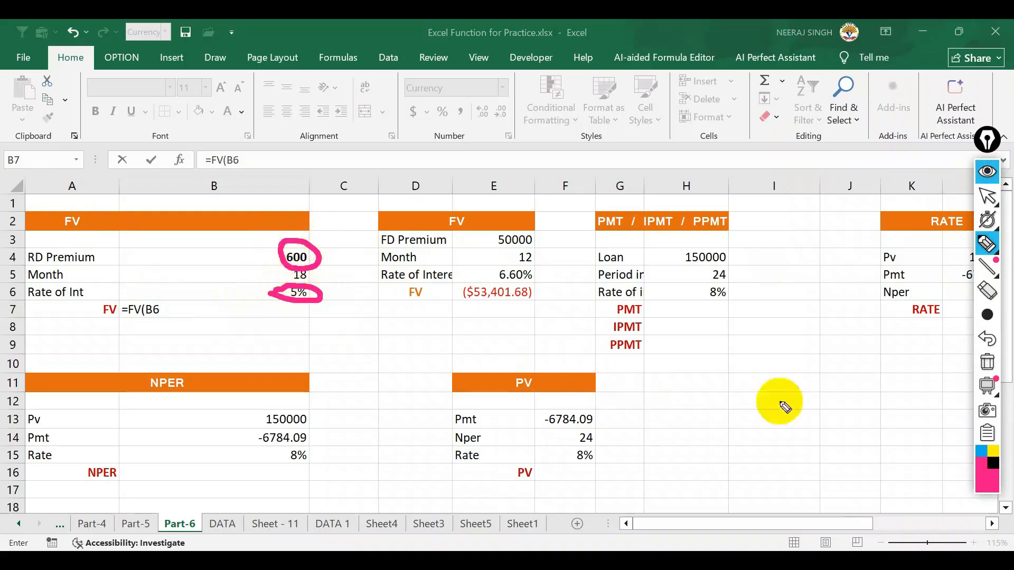
click(987, 365)
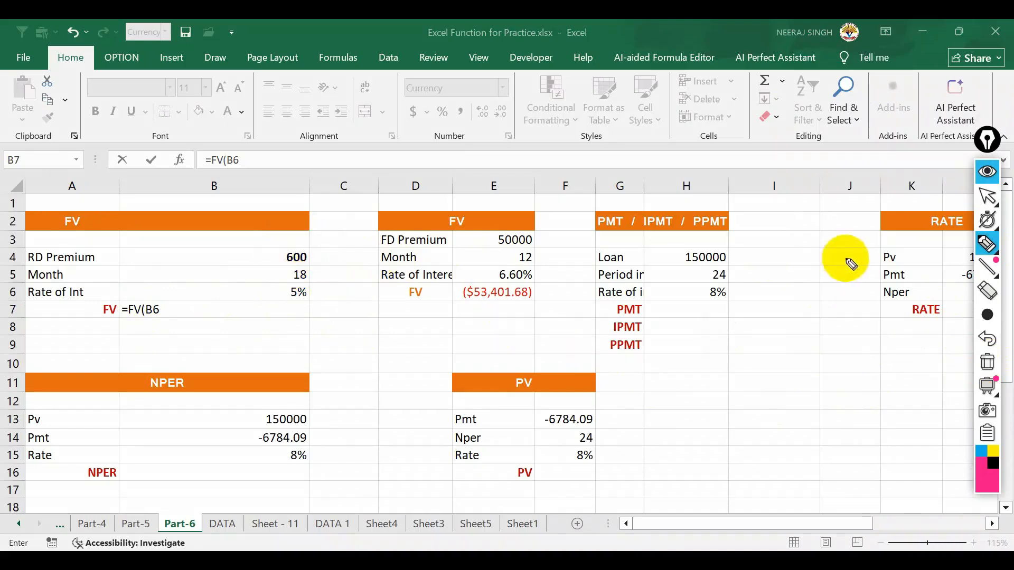
click(998, 196)
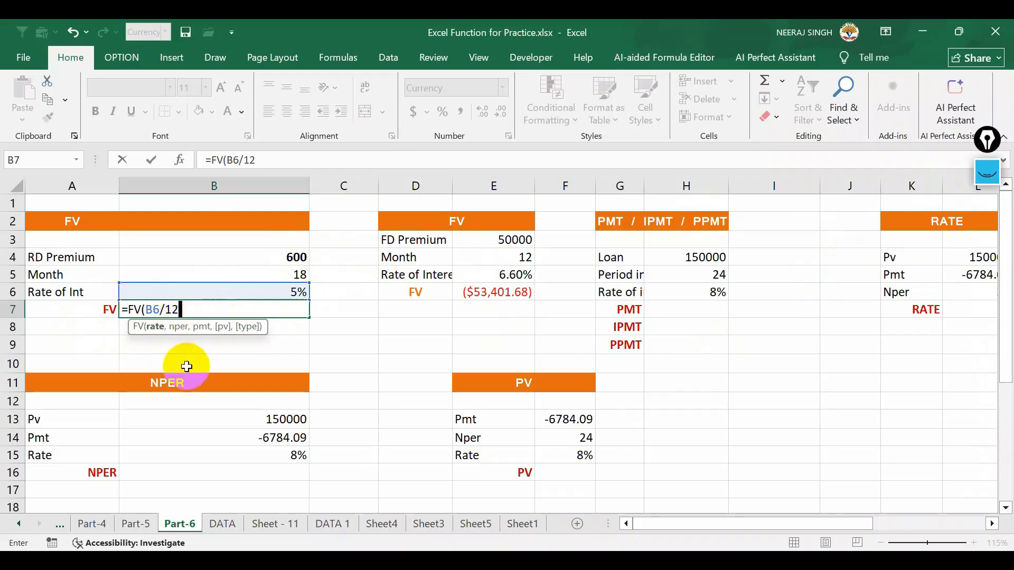
Complete the formula in B7 as =FV(B6/12,B5,B4,,0), with payments at the end of the period
text(,)
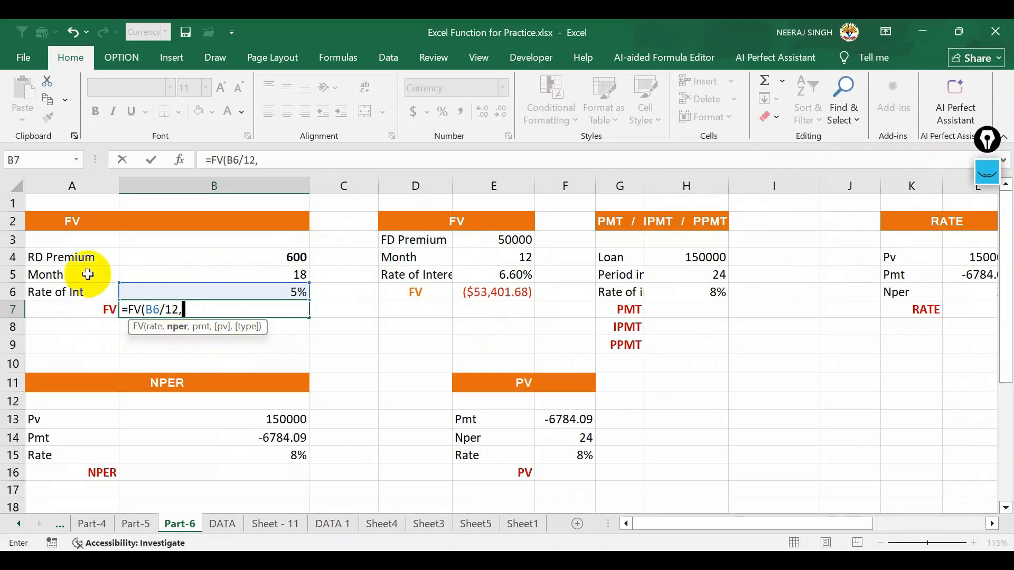
click(295, 272)
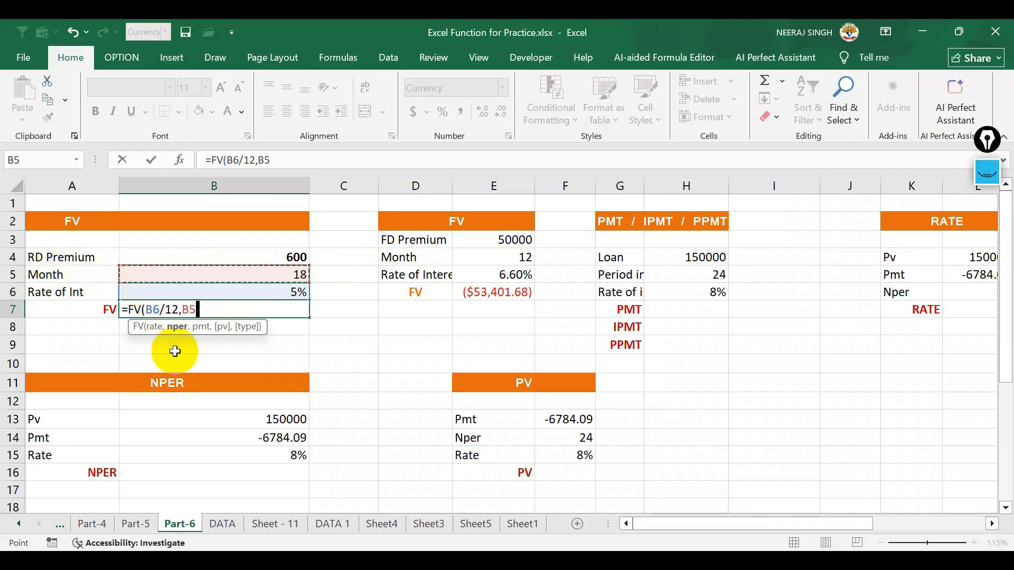
text(,)
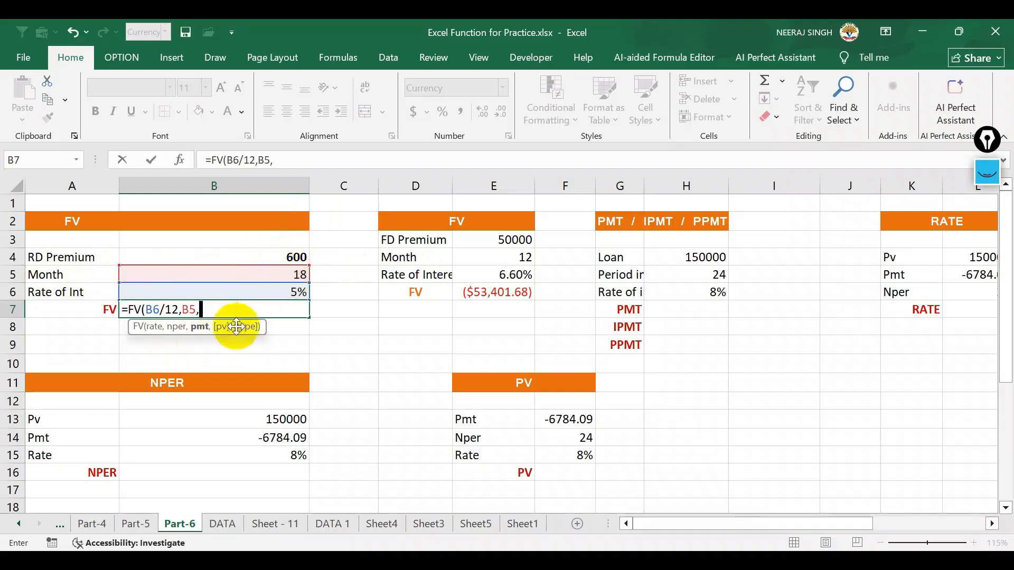
click(274, 258)
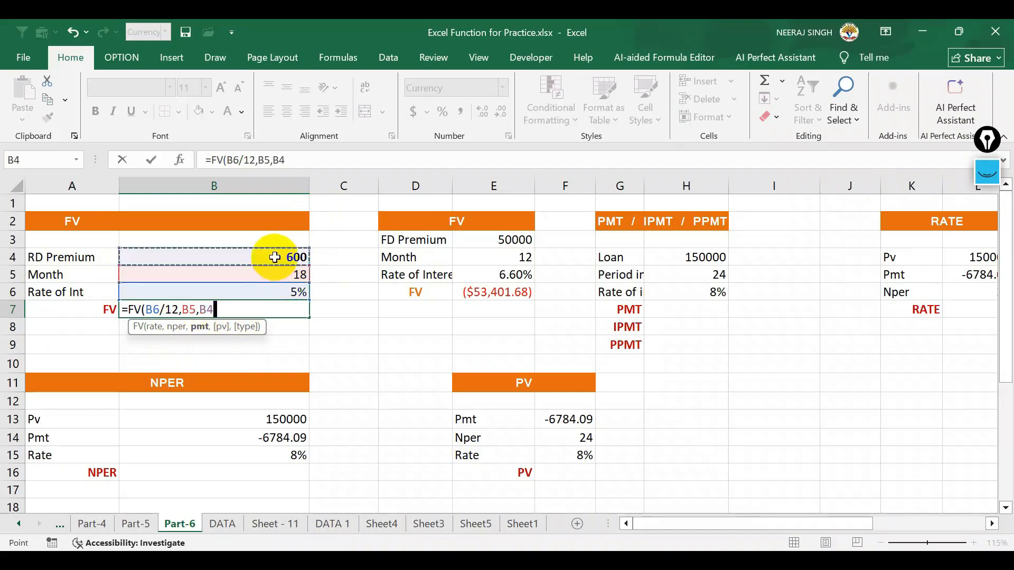
text(,)
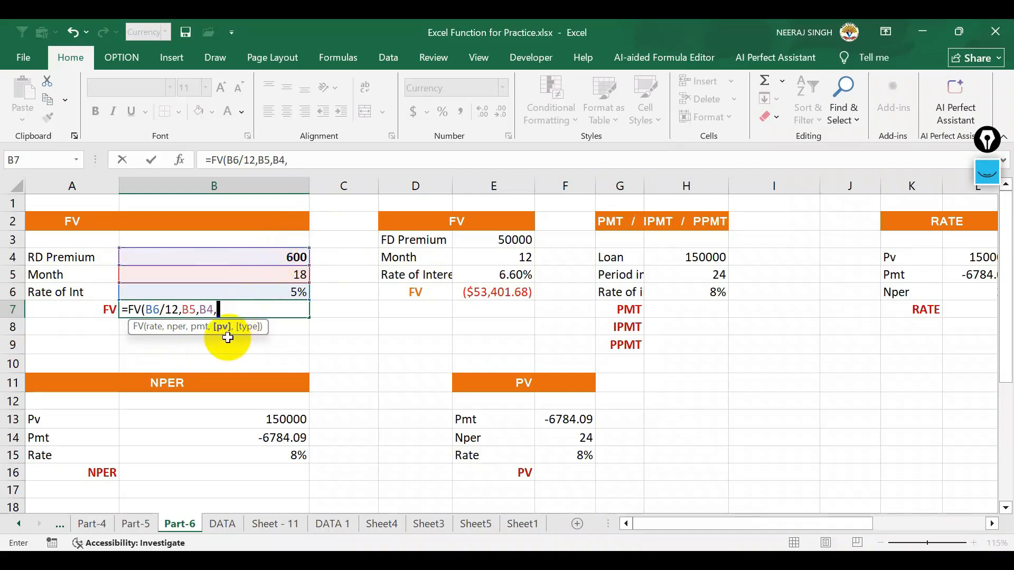
text(,)
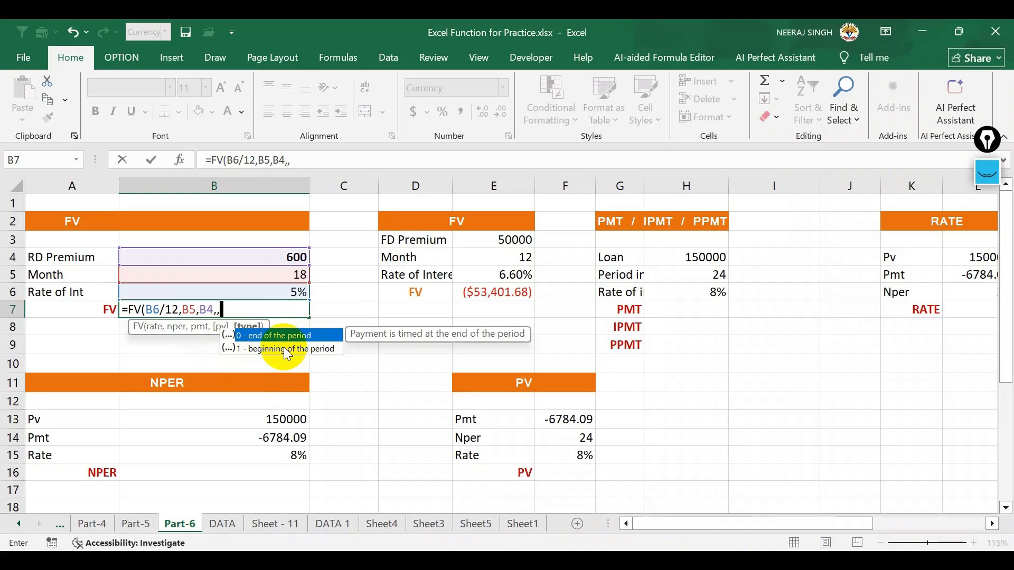
text(0)
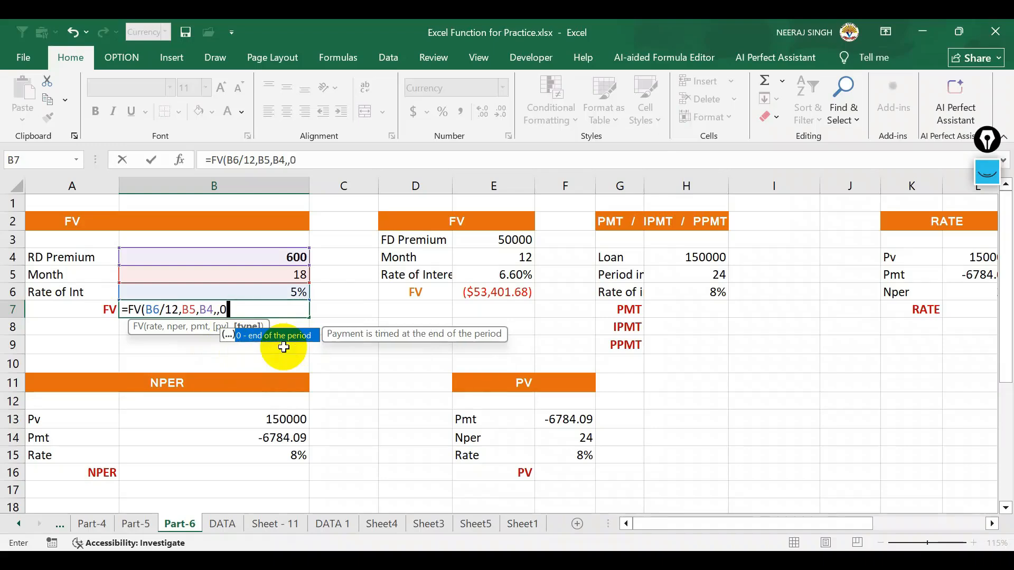
text())
key(Return)
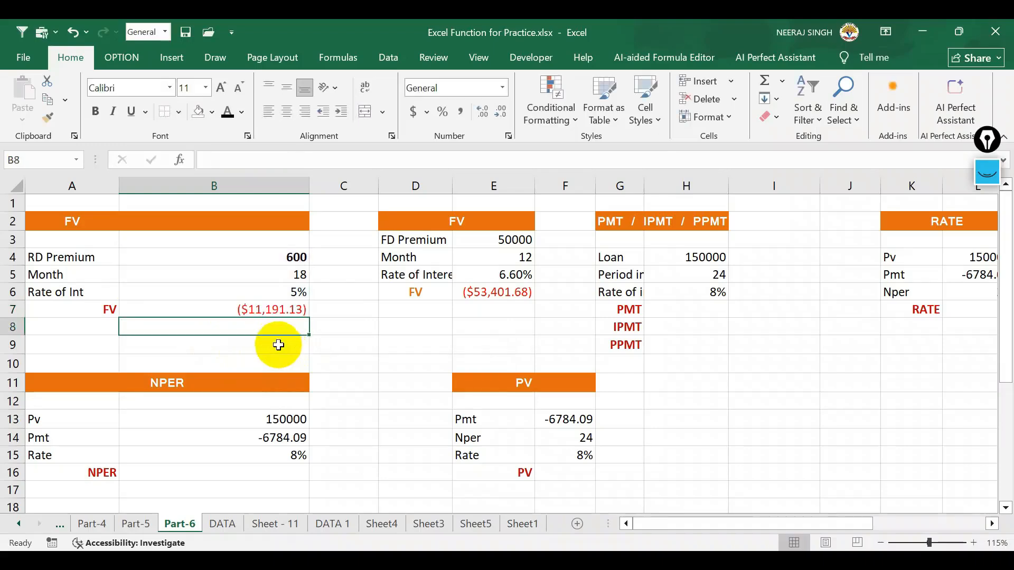
Format the FV result in B7 with the comma style
click(285, 308)
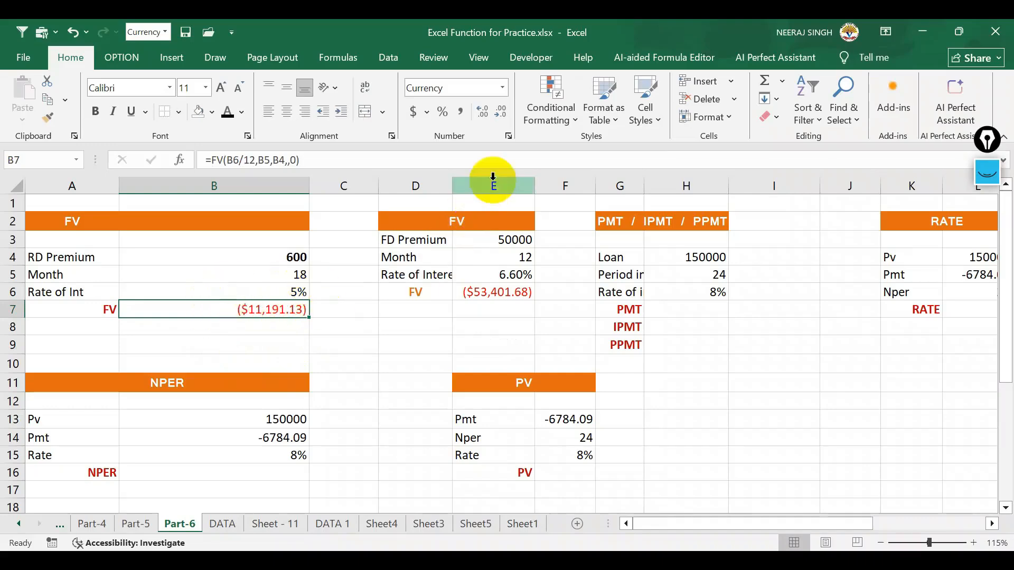
click(459, 117)
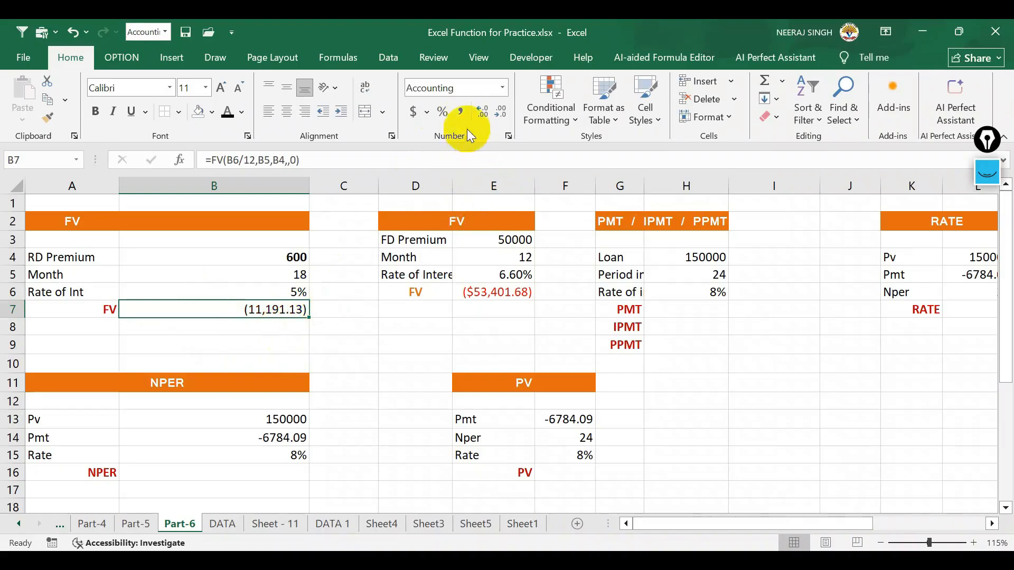
click(281, 326)
click(280, 310)
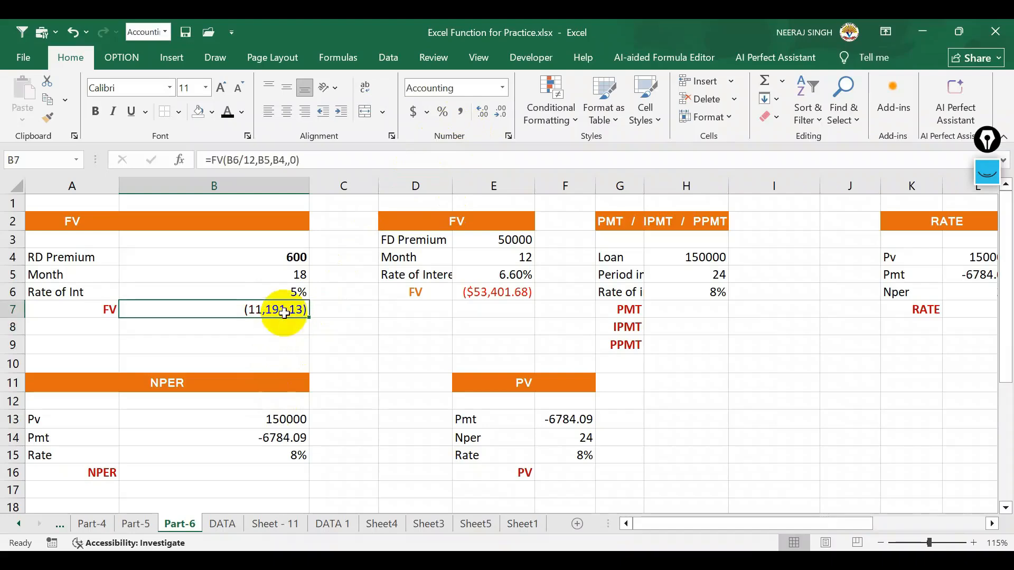
Start an FV formula in cell B8 with the monthly interest rate B6/12 as its rate argument
click(277, 331)
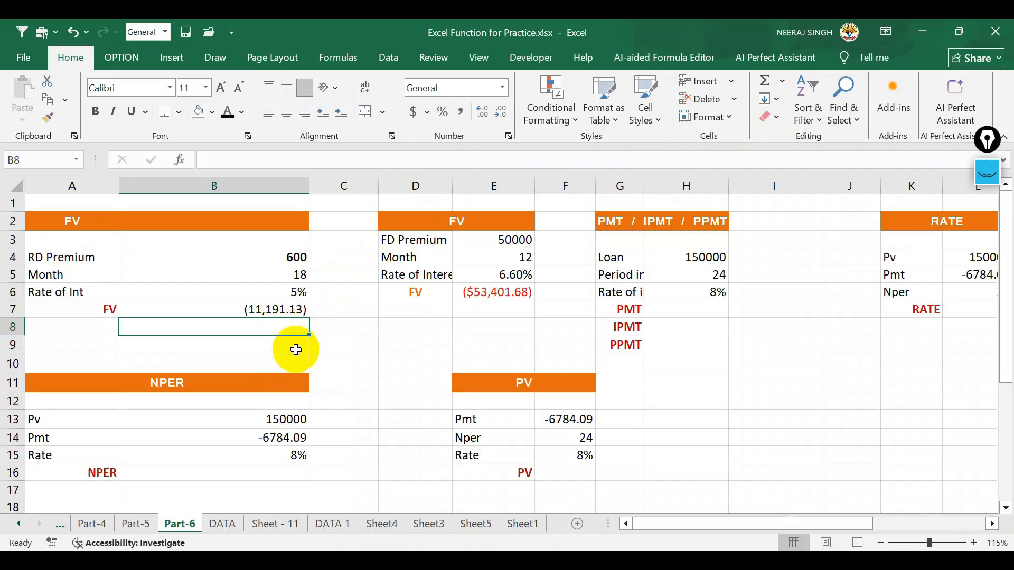
text(=)
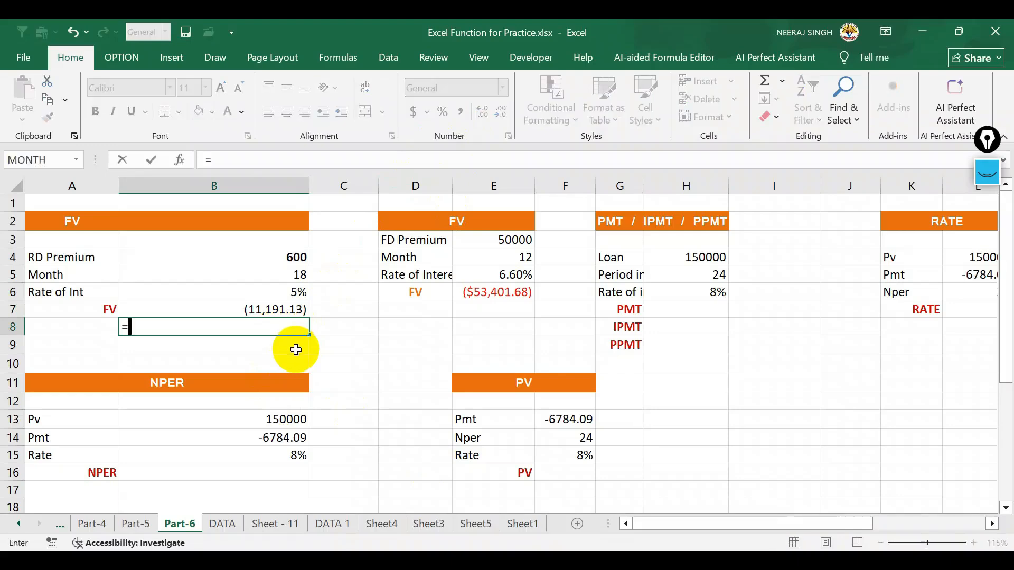
text(FV()
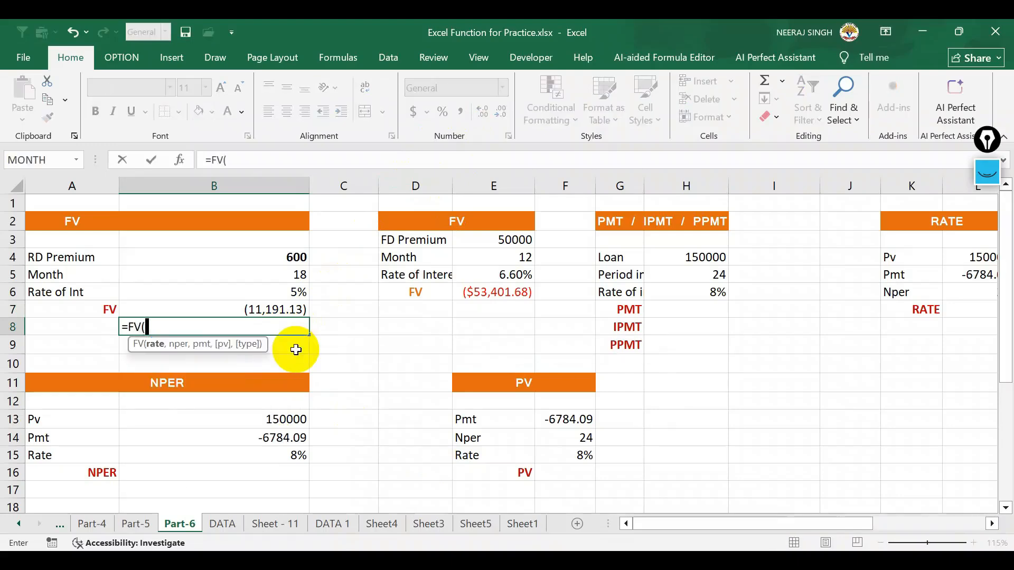
click(297, 291)
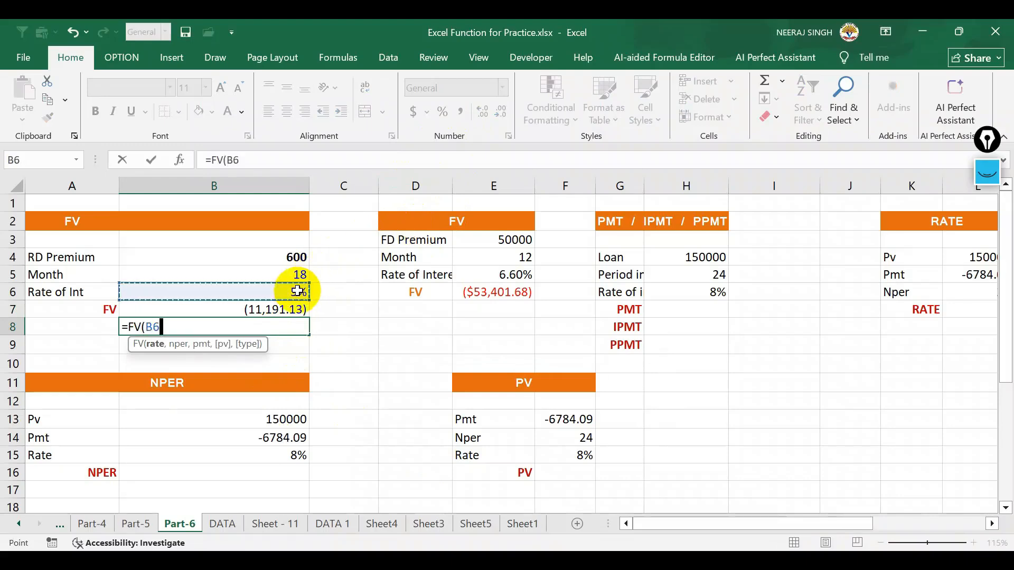
text(/12)
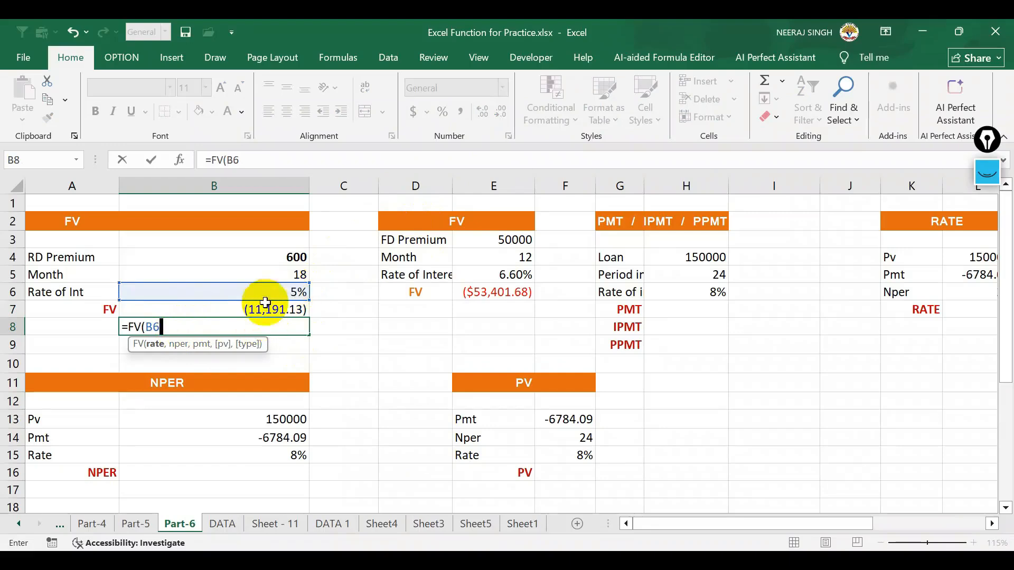
text(,)
key(BackSpace)
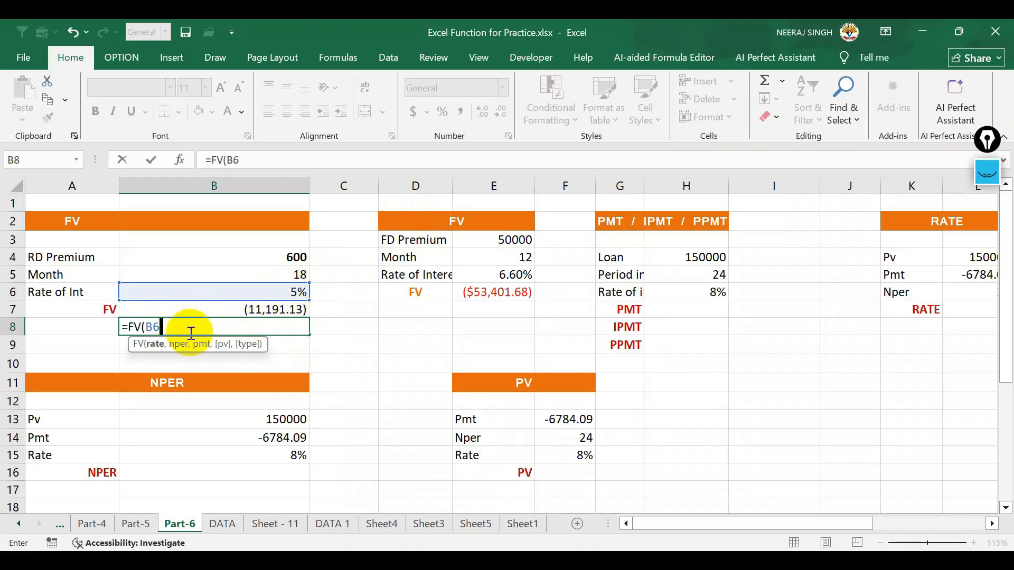
text(/12,)
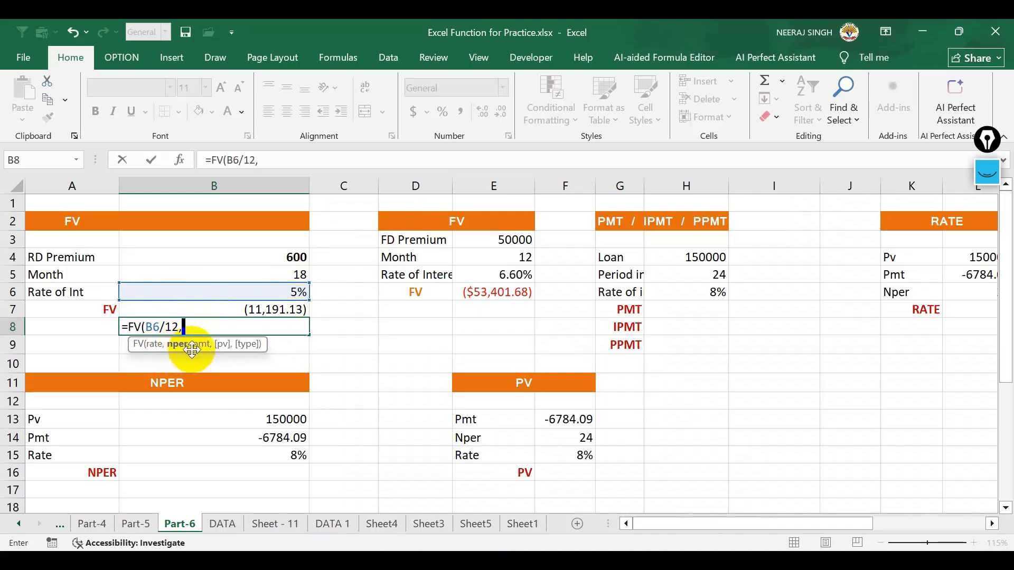
Complete the formula in B8 as =FV(B6/12,B5,B4,,1), with payments at the beginning of the period
click(285, 274)
text(,)
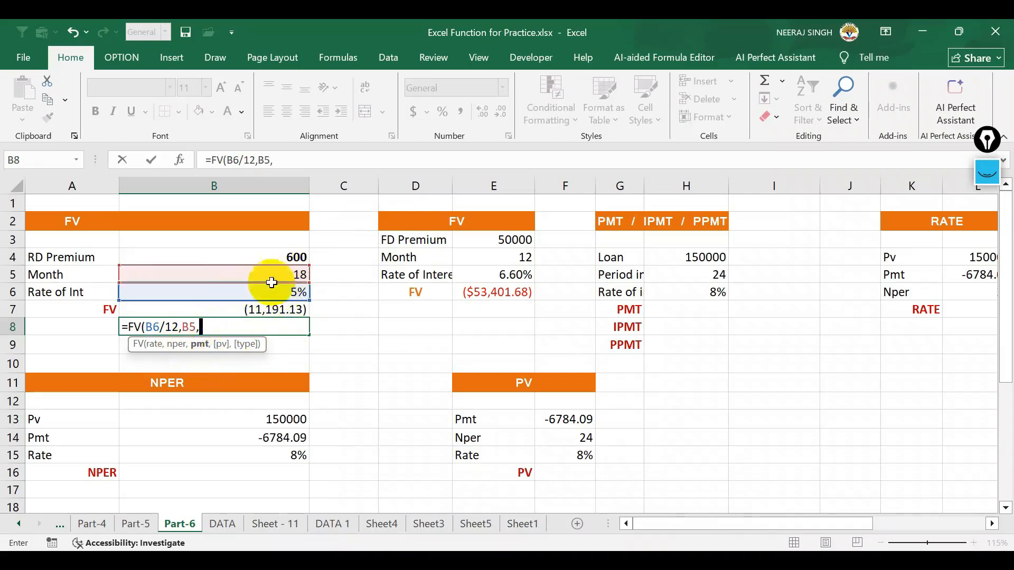
click(285, 258)
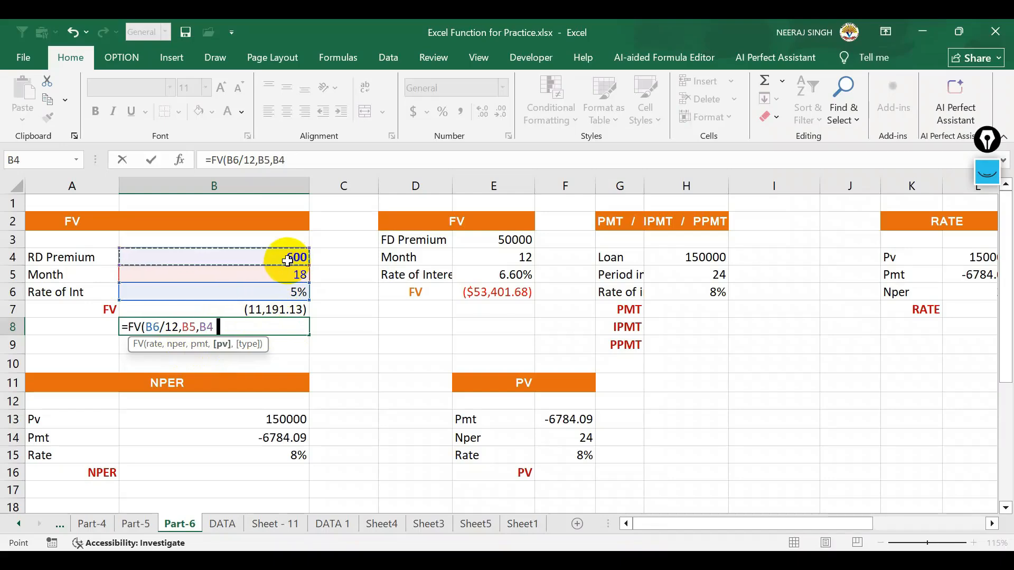
text(,,)
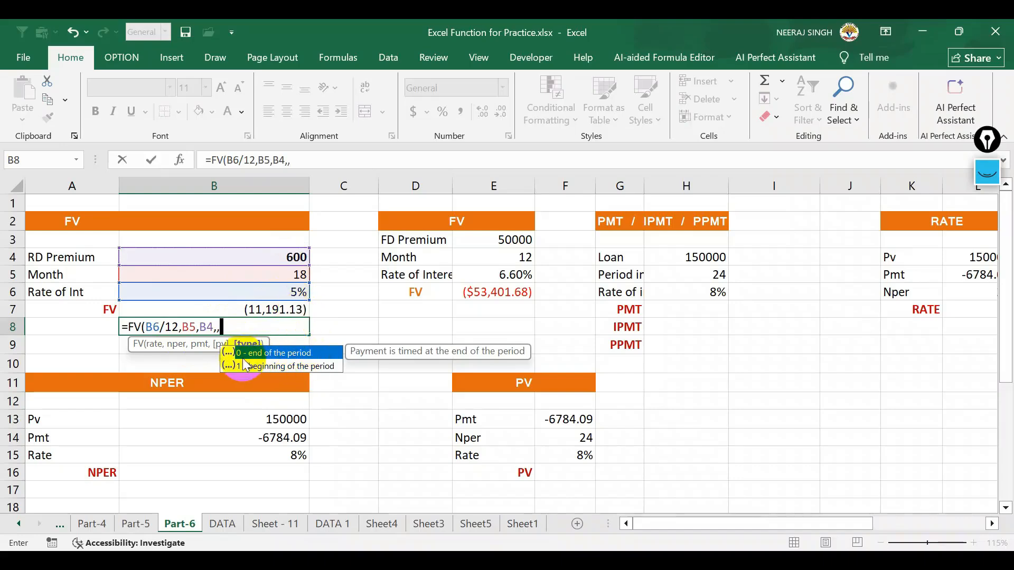
text(1)
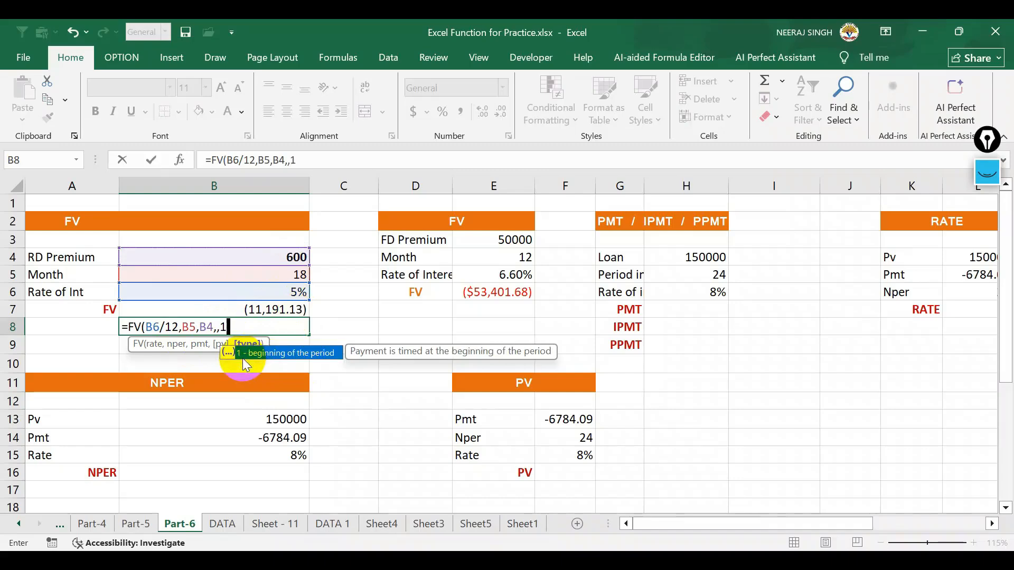
text())
key(Return)
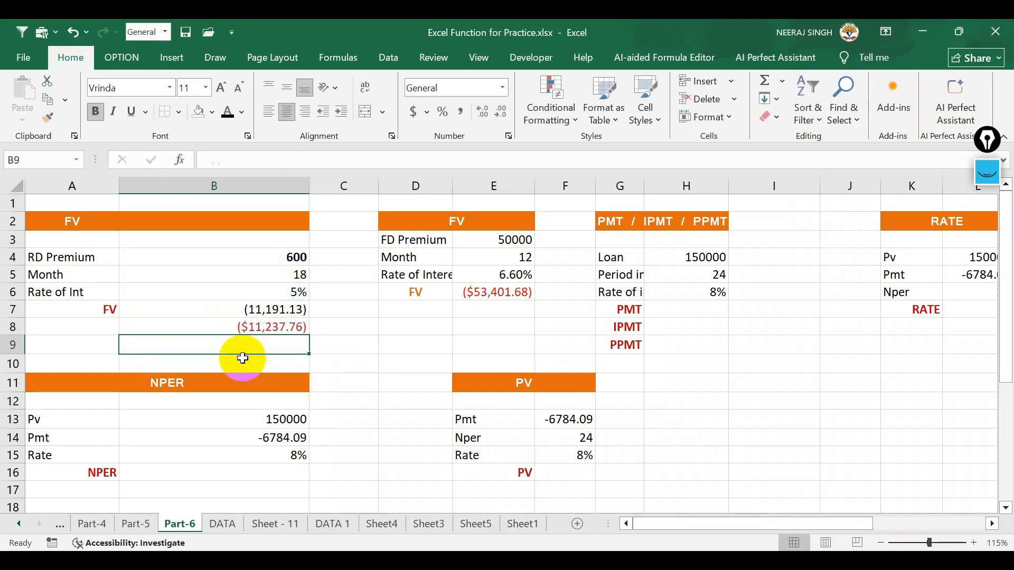
Format the beginning-of-period FV result in B8 with the comma style
click(323, 309)
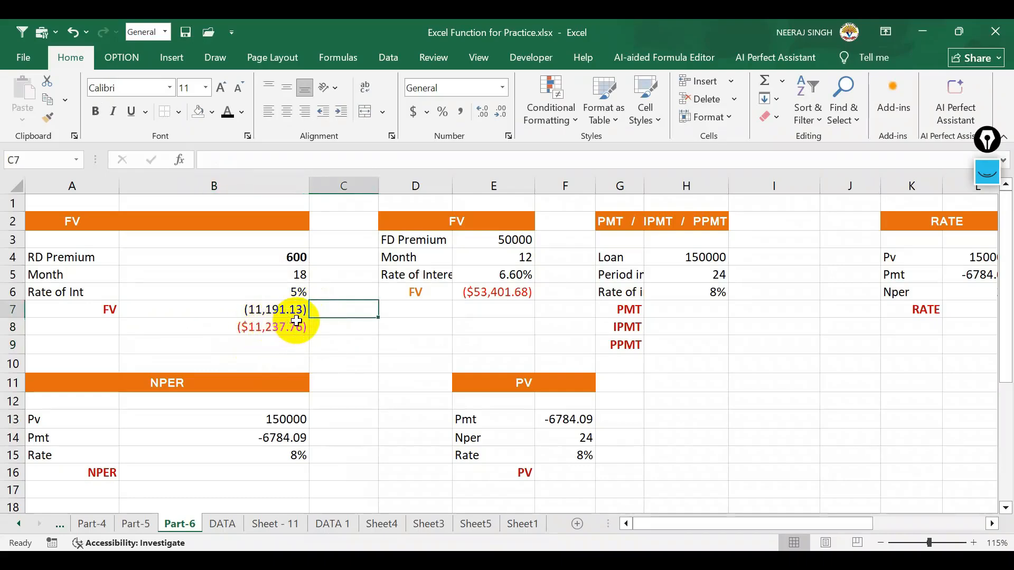
click(269, 329)
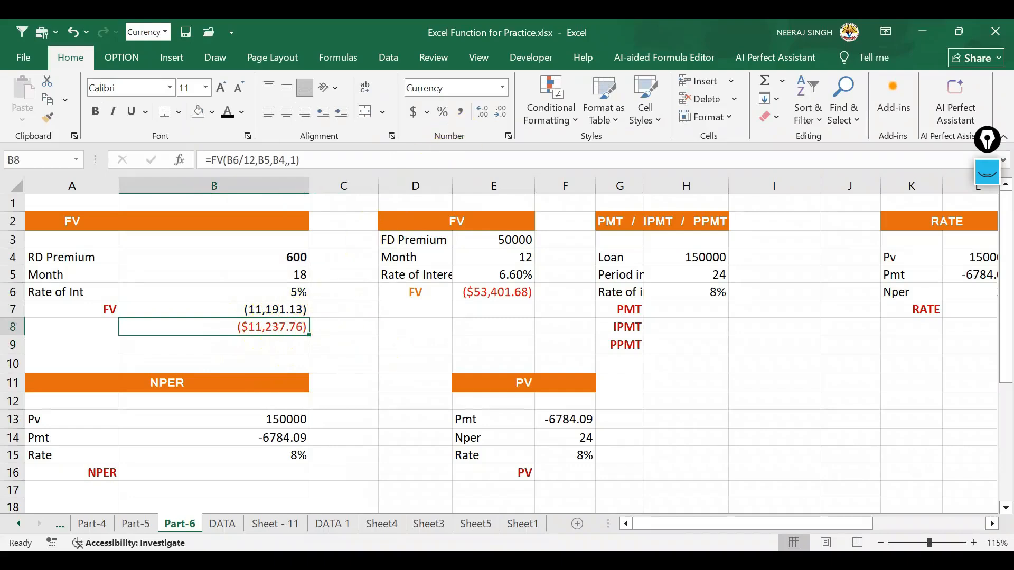
click(462, 110)
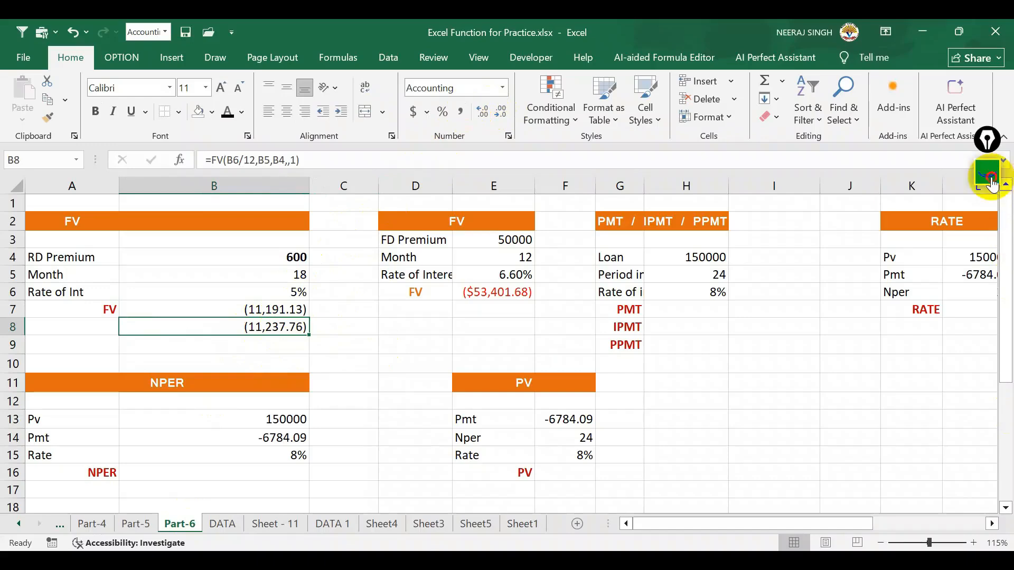
Bracket and label the two FV results 0 · E and 1 · B with the annotation pen, and clear the marks
click(991, 180)
click(987, 246)
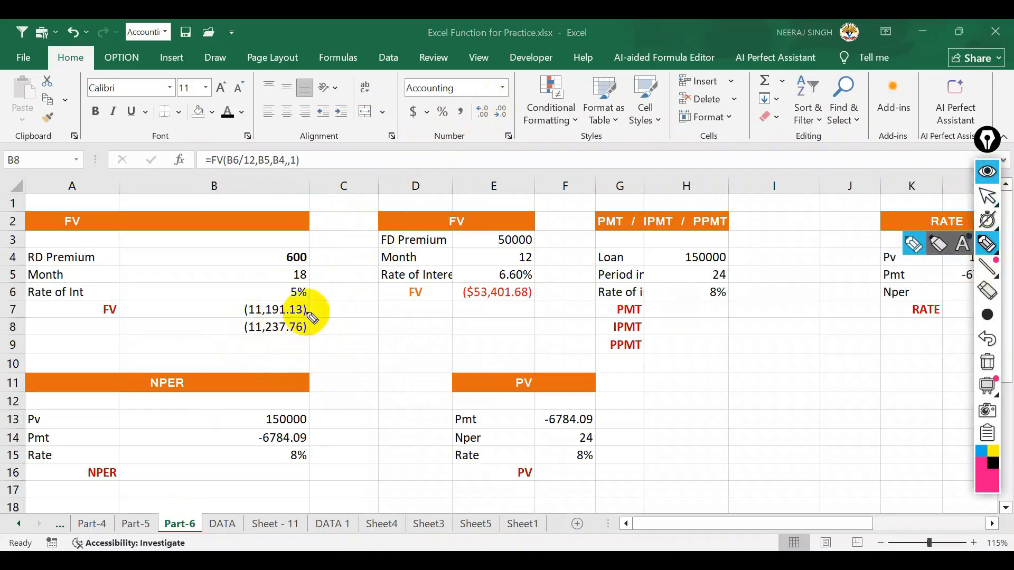
mouse_move(304, 308)
mouse_down()
mouse_move(315, 311)
mouse_move(316, 329)
mouse_move(306, 329)
mouse_move(340, 313)
mouse_move(331, 305)
mouse_move(364, 300)
mouse_move(373, 315)
mouse_up()
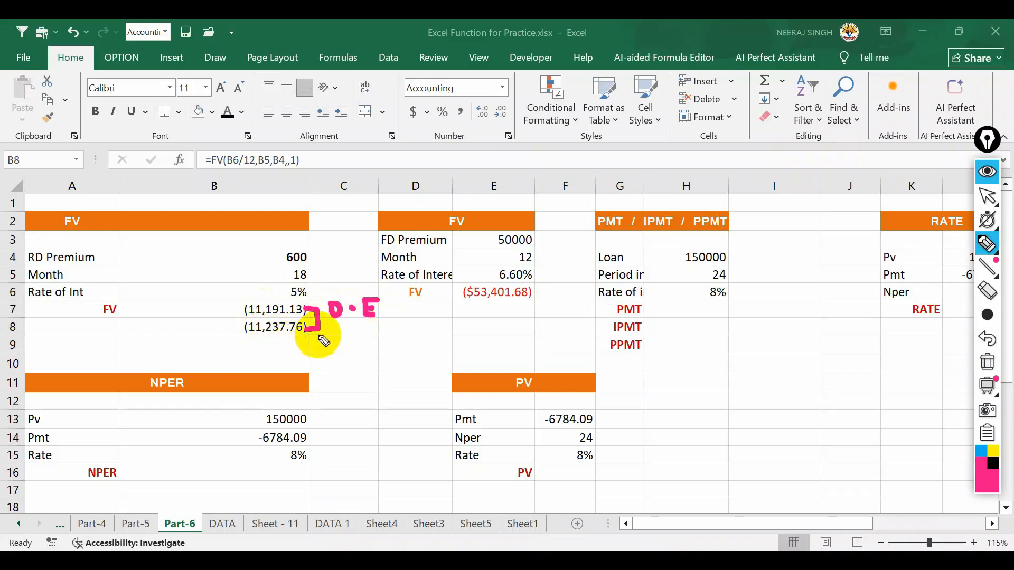
mouse_move(332, 325)
mouse_down()
mouse_move(330, 337)
mouse_move(366, 347)
mouse_up()
click(345, 333)
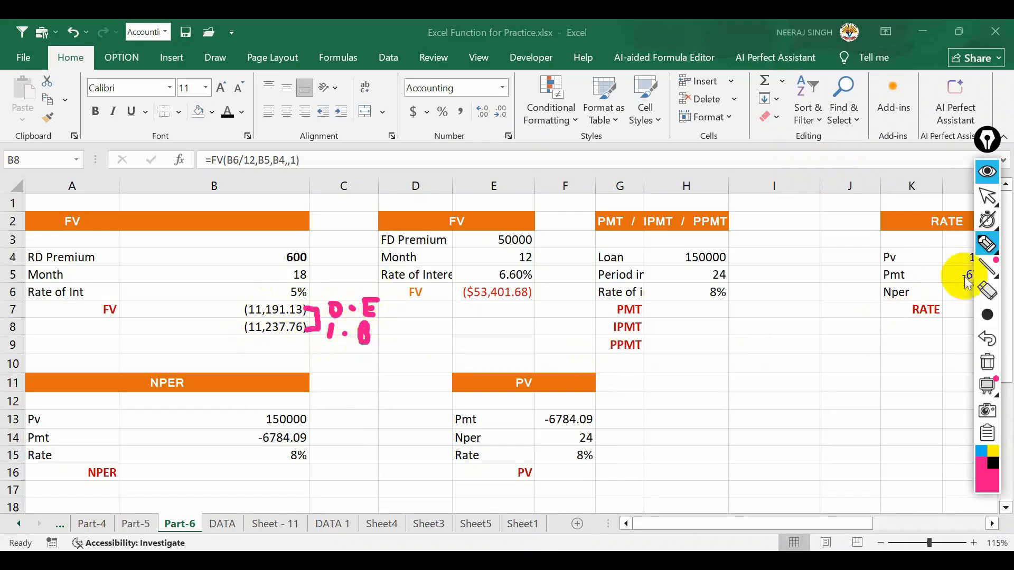
click(987, 292)
mouse_move(373, 331)
mouse_down()
mouse_move(355, 332)
mouse_move(370, 330)
mouse_move(360, 349)
mouse_up()
click(986, 243)
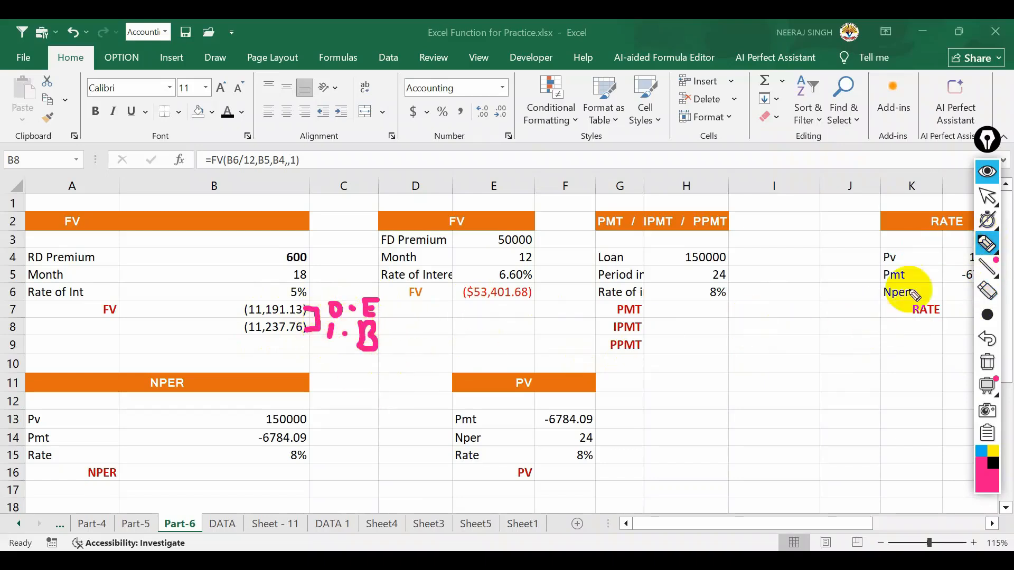
click(987, 362)
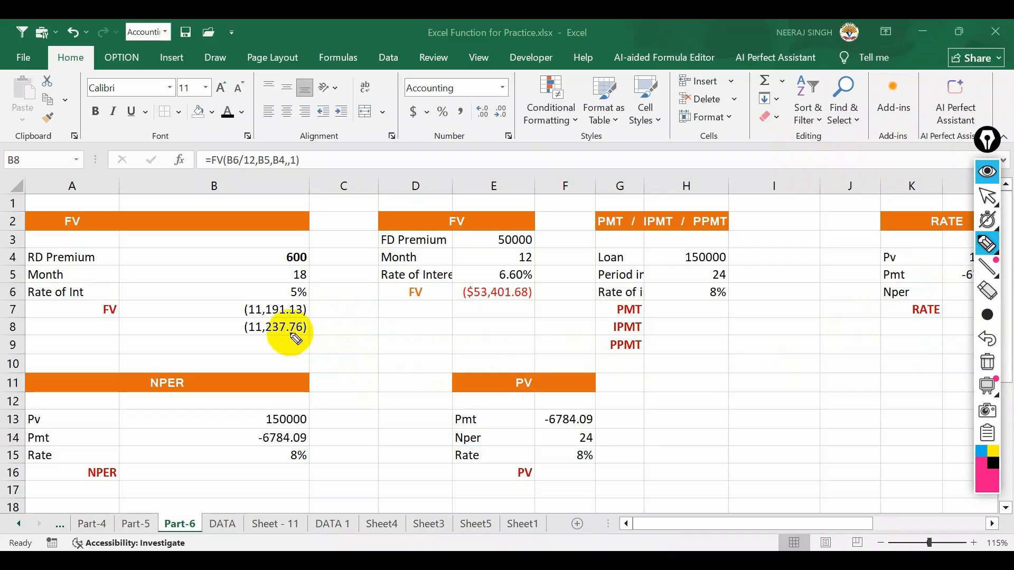
click(987, 174)
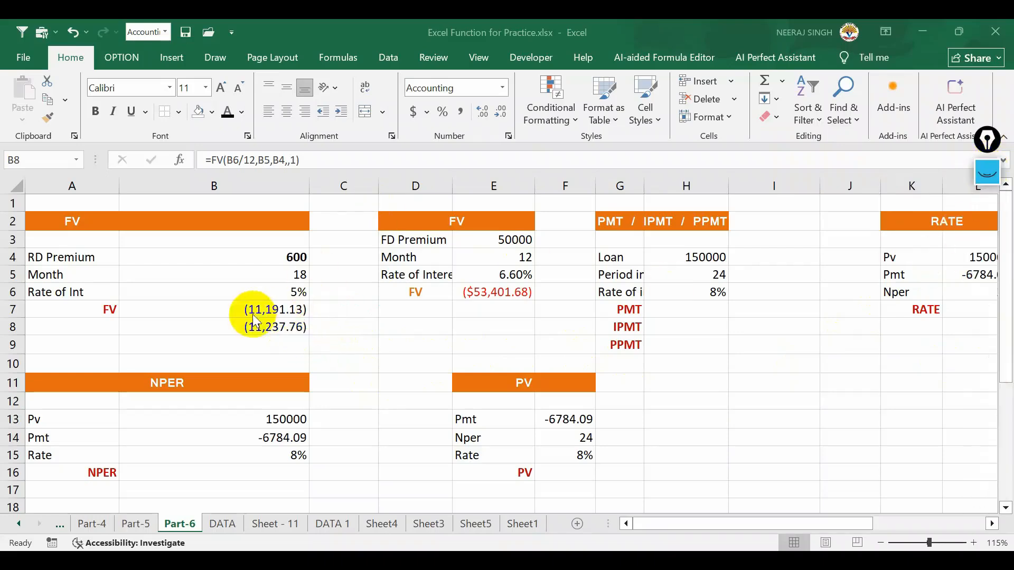
Remove the type argument from the B8 formula and re-enter it as 1 for beginning-of-period payments
key(F2)
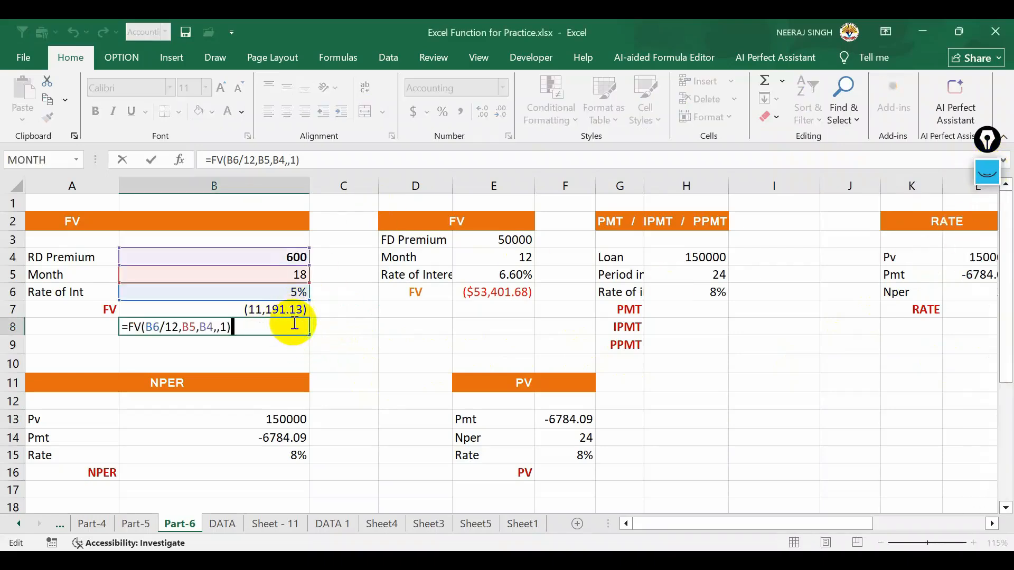
key(BackSpace)
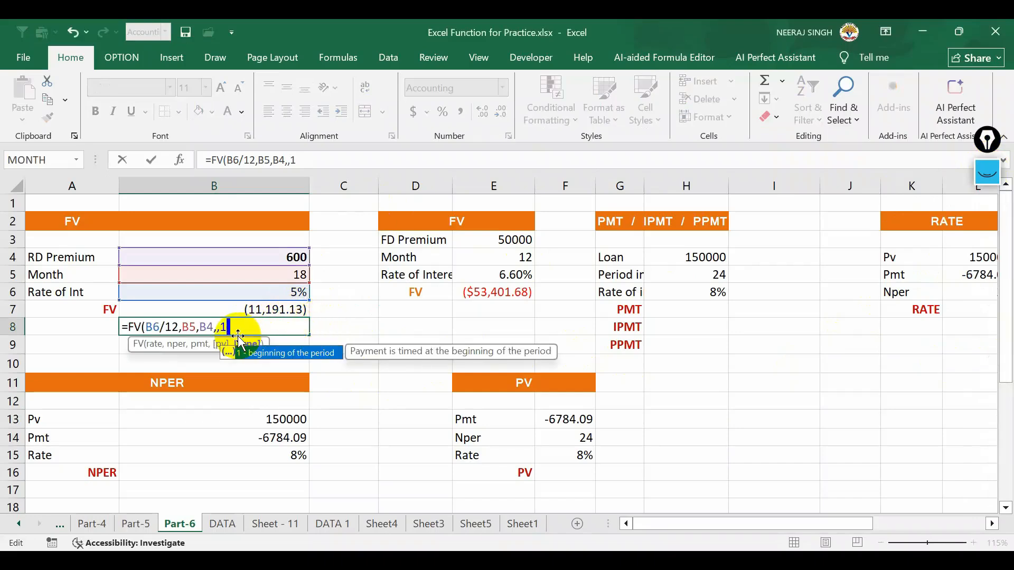
key(BackSpace)
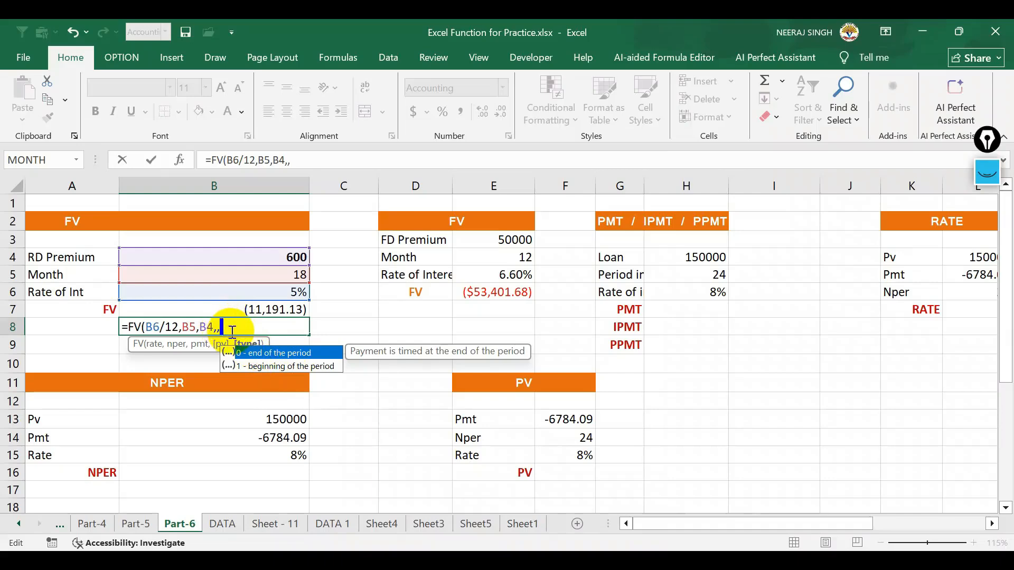
key(Down)
text(1)
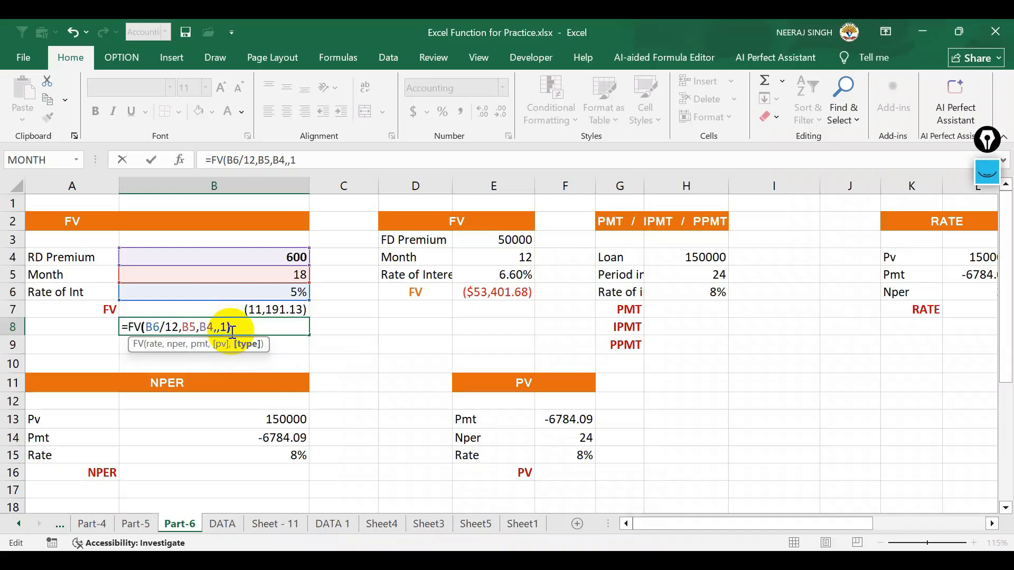
key(Return)
Reapply the comma style to the re-entered FV result in B8
click(275, 309)
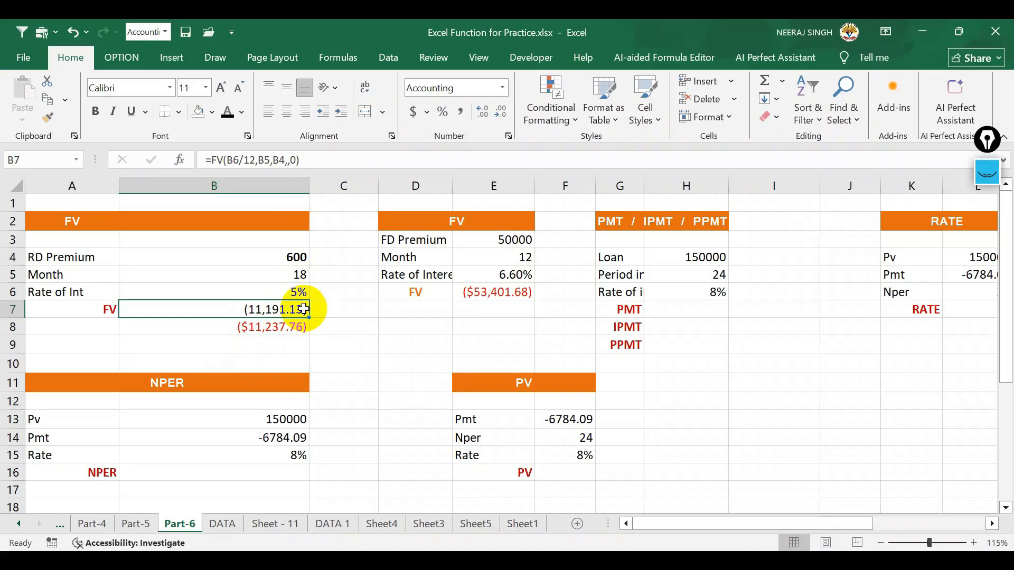
click(280, 327)
click(464, 112)
click(319, 312)
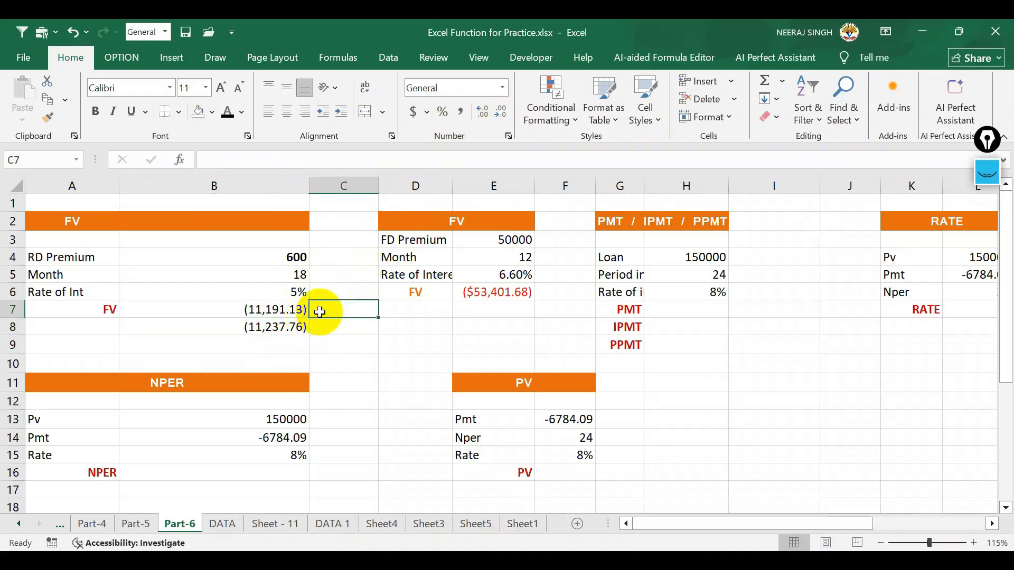
click(277, 328)
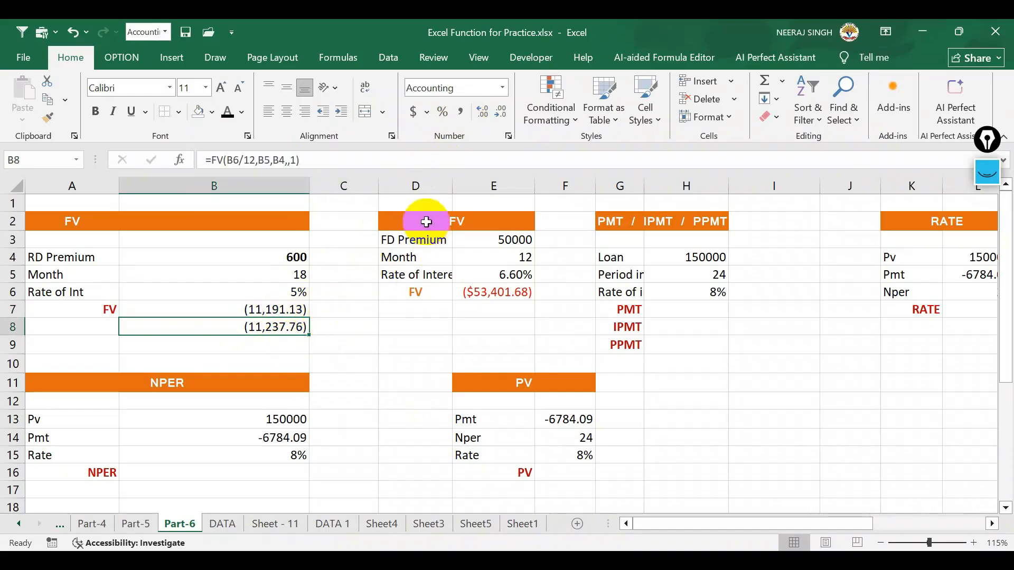
Delete the existing FV result from cell E6 of the FD Premium table
click(426, 222)
click(443, 239)
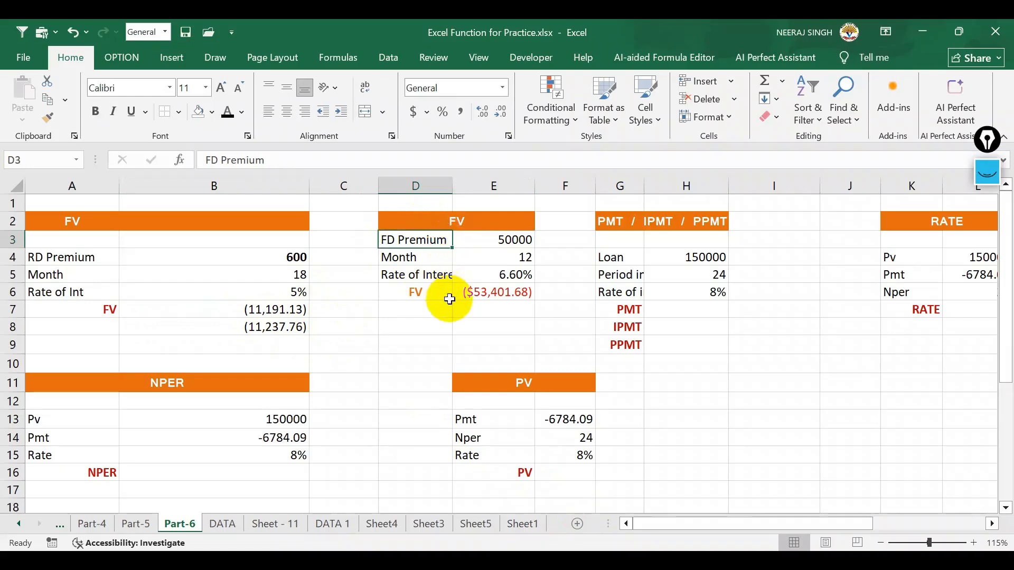
click(488, 292)
key(Delete)
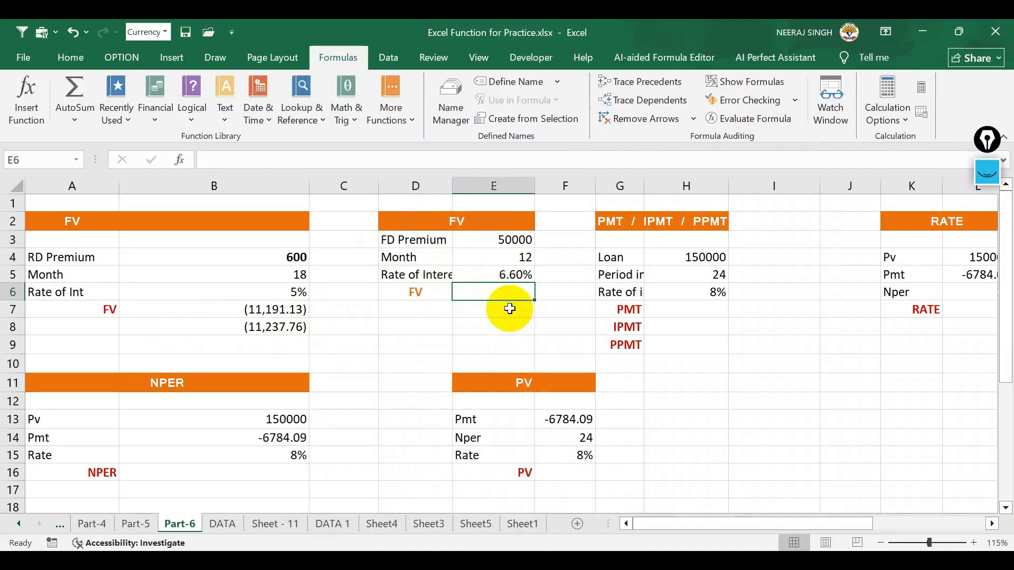
Enter the FD future value formula =FV(E5,E4,,E3,0) in cell E6, leaving the pmt argument empty
text(=fv)
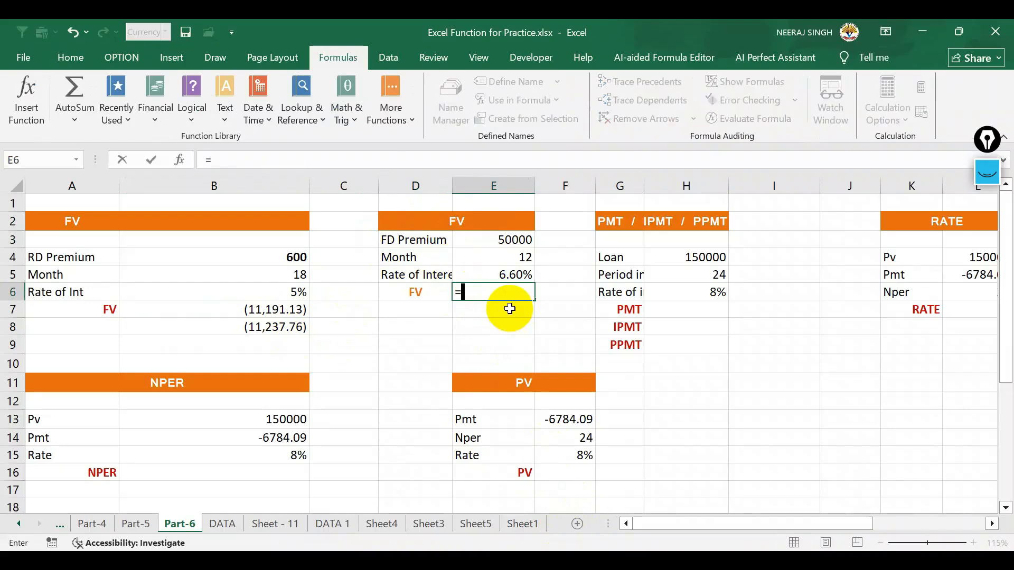
key(Tab)
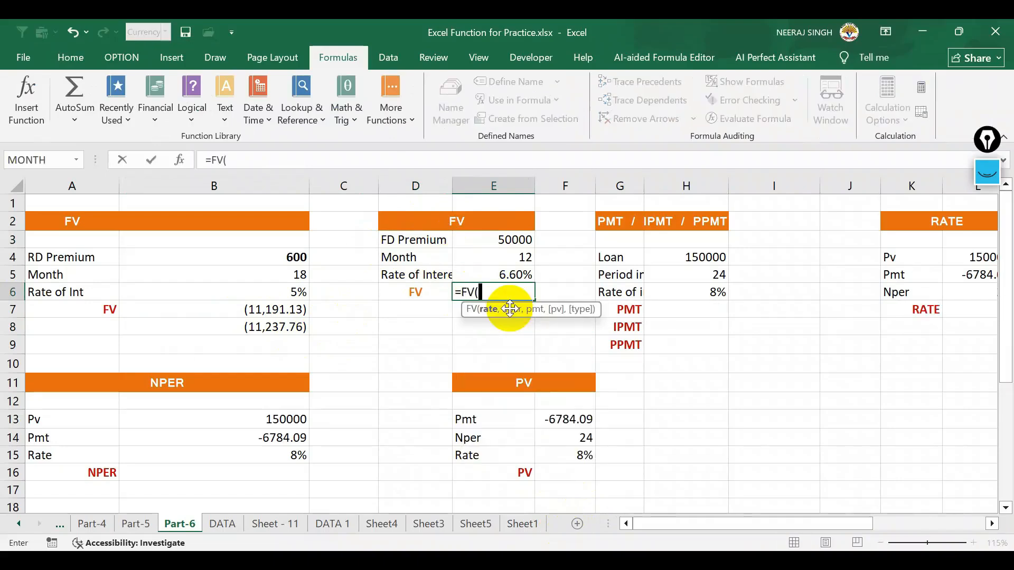
click(523, 275)
text(,)
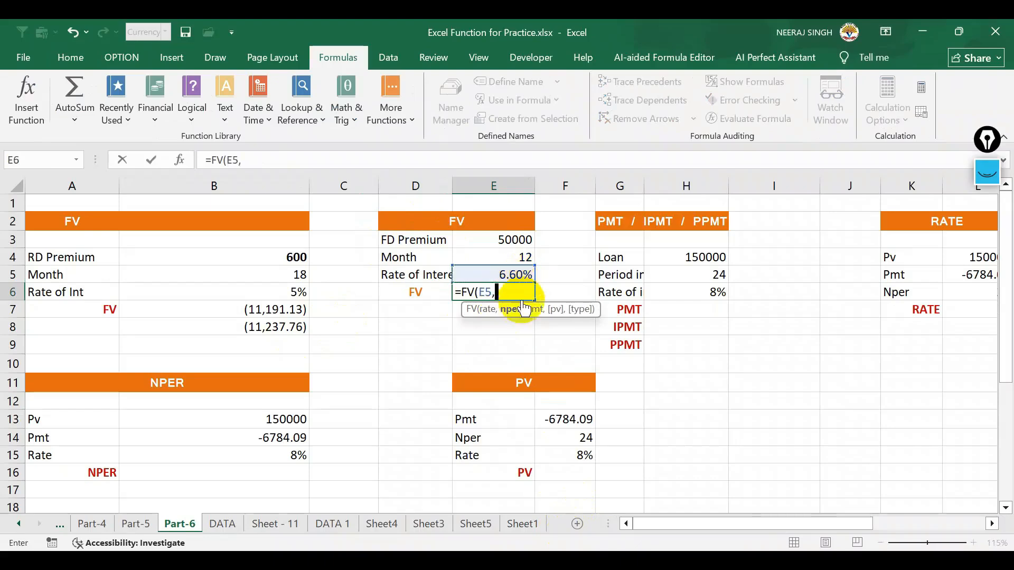
click(512, 259)
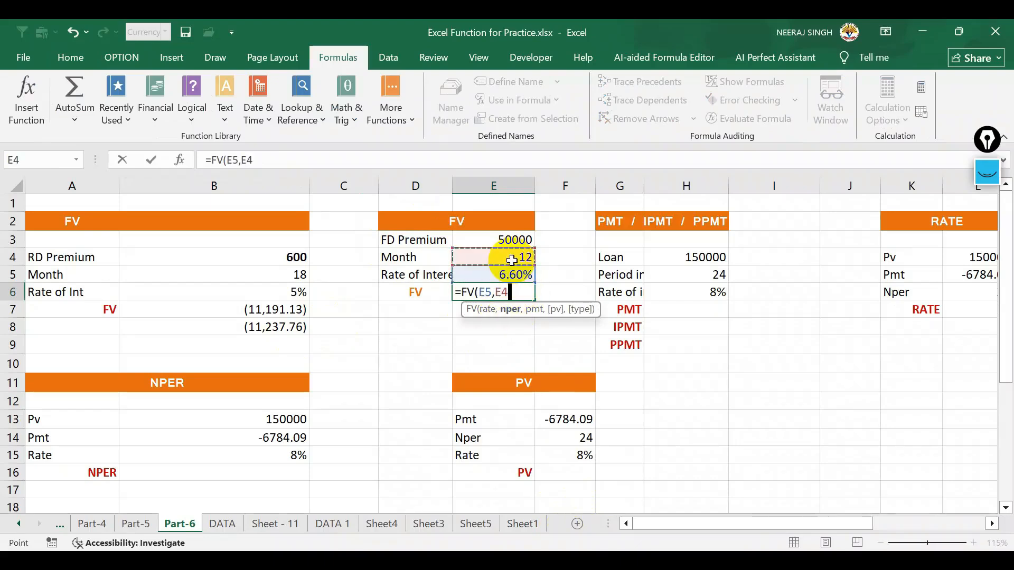
text(,)
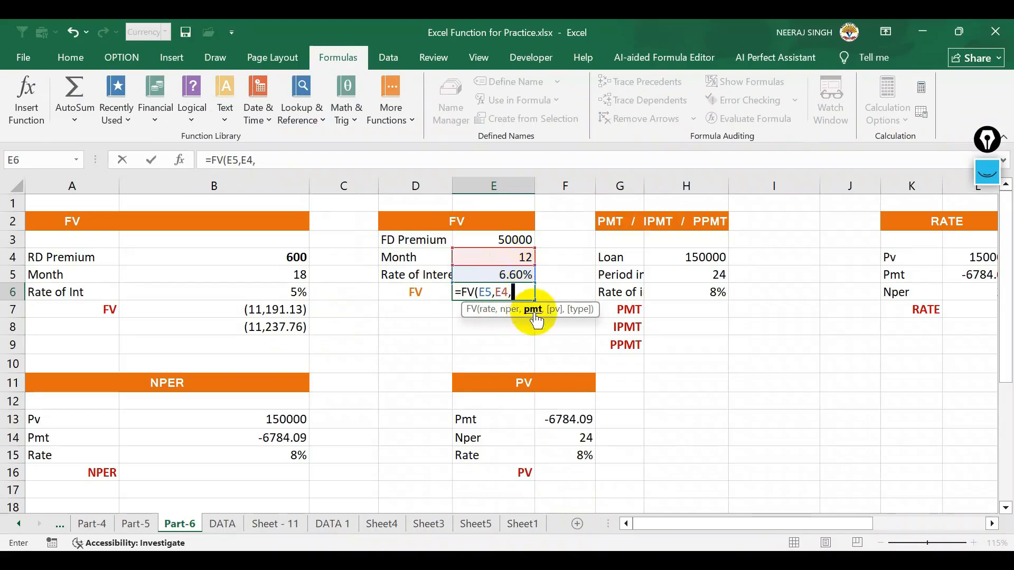
text(,)
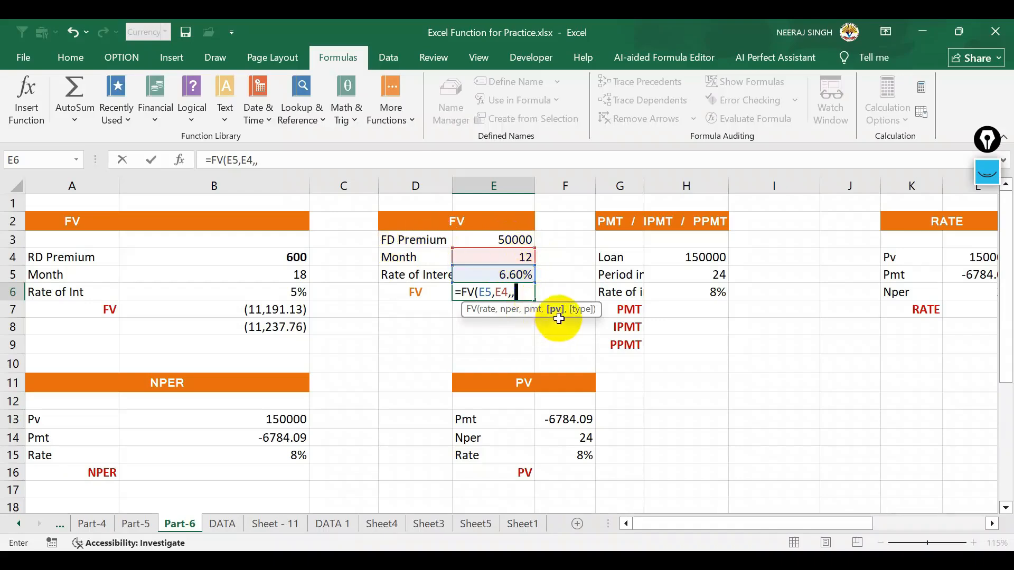
click(511, 238)
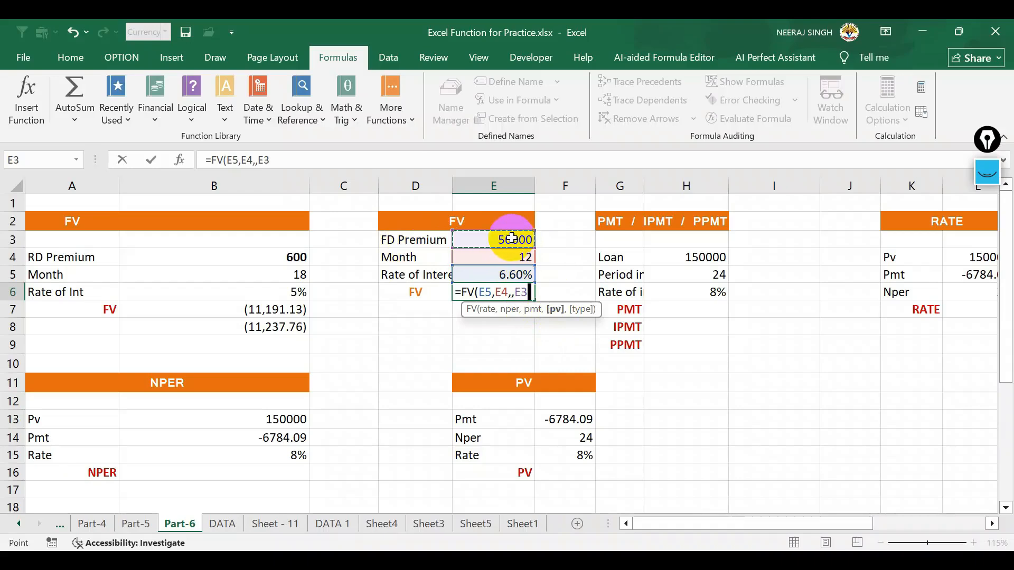
text(,)
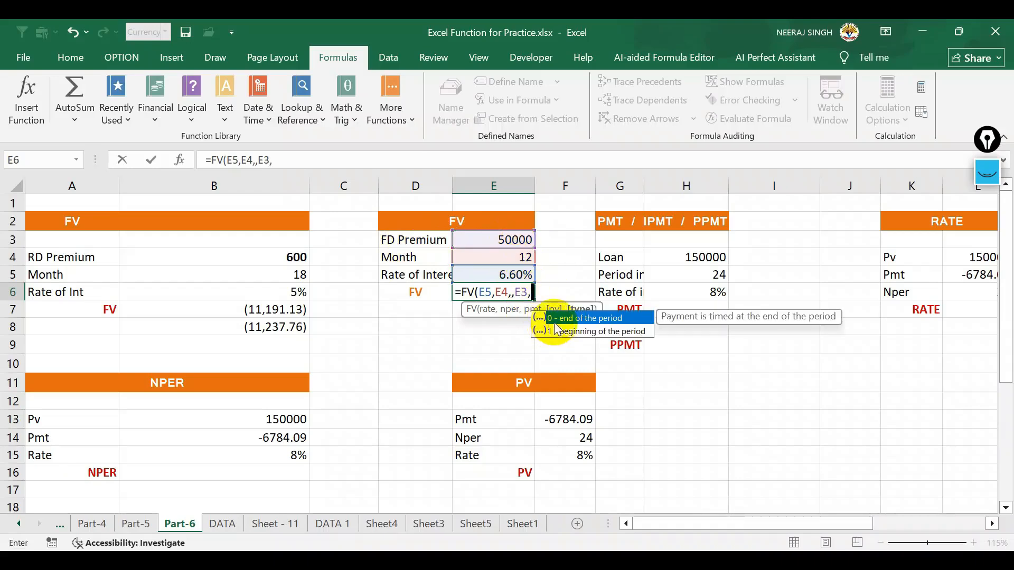
text(0)
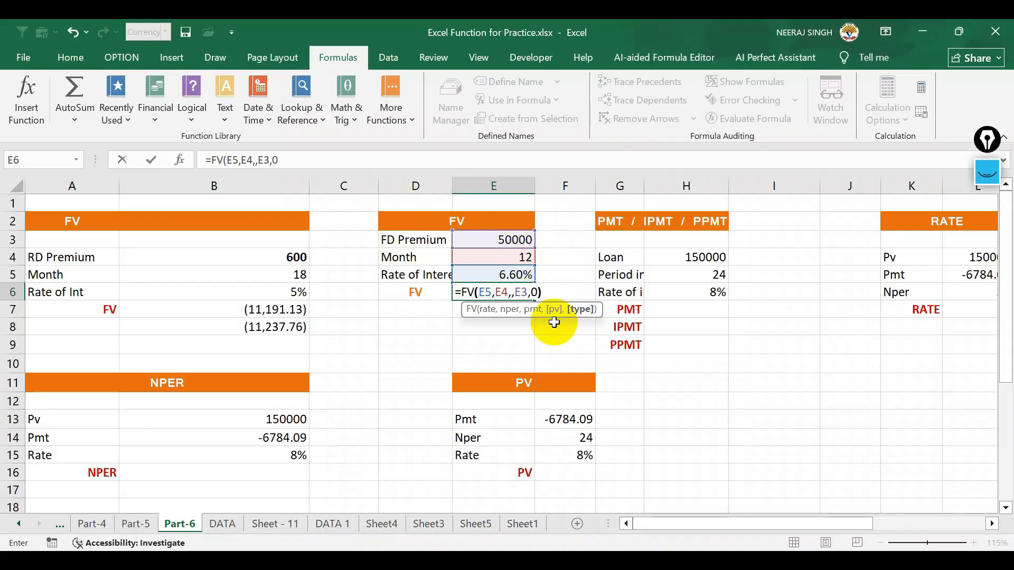
key(Return)
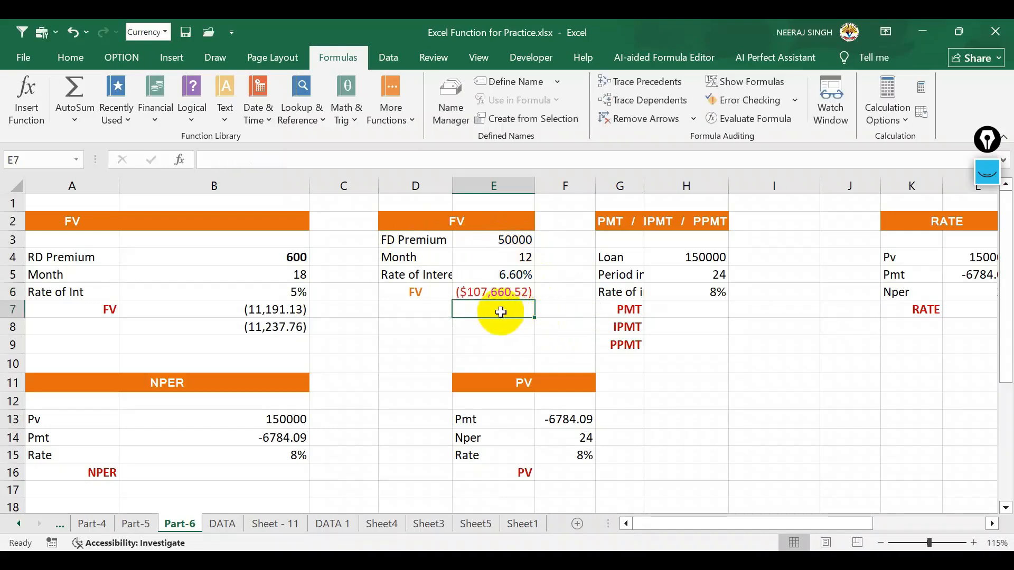
Correct the E6 formula by dividing its rate argument E5 by 12 for a monthly rate
key(Up)
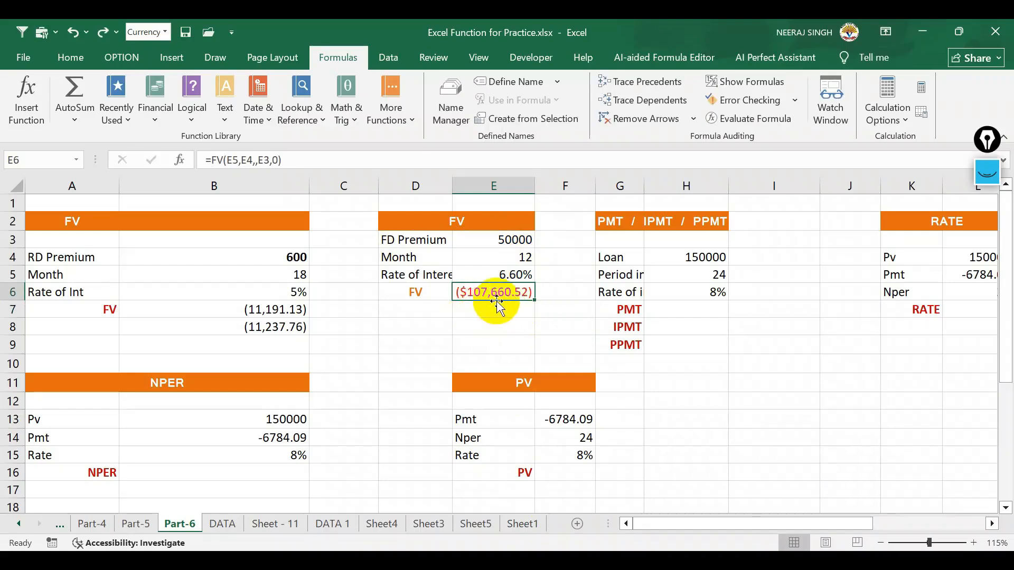
double_click(498, 297)
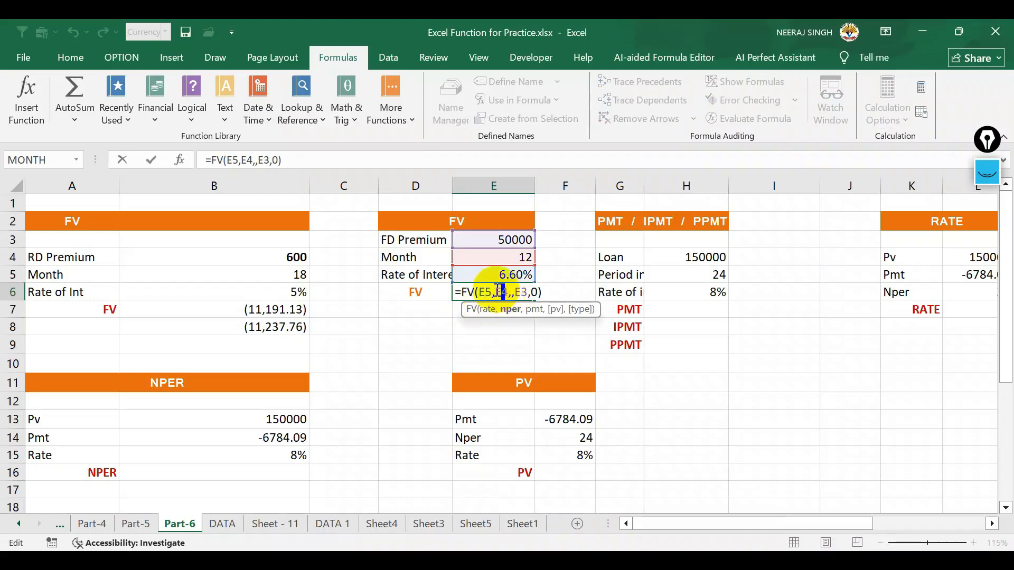
click(493, 293)
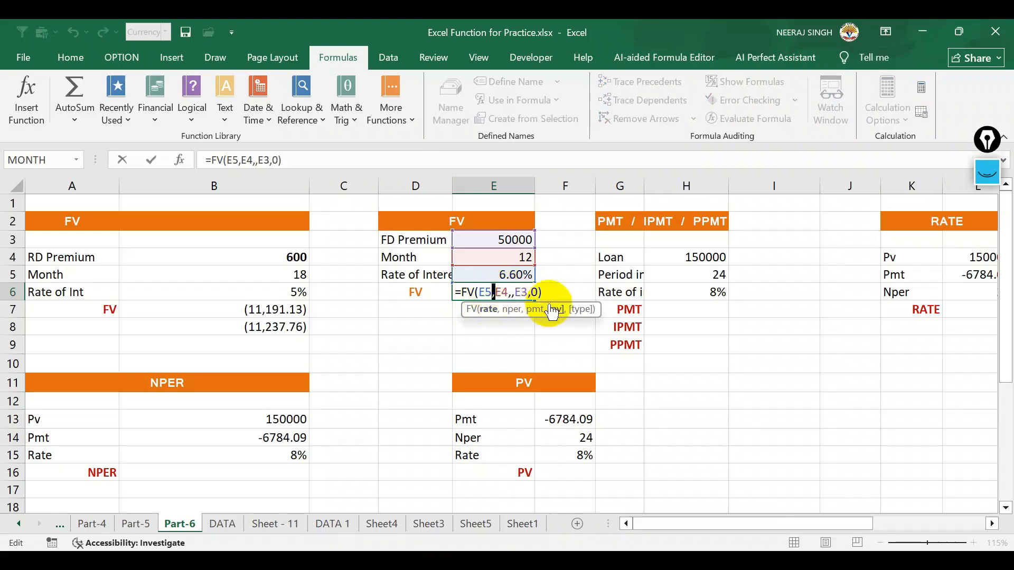
text(/12)
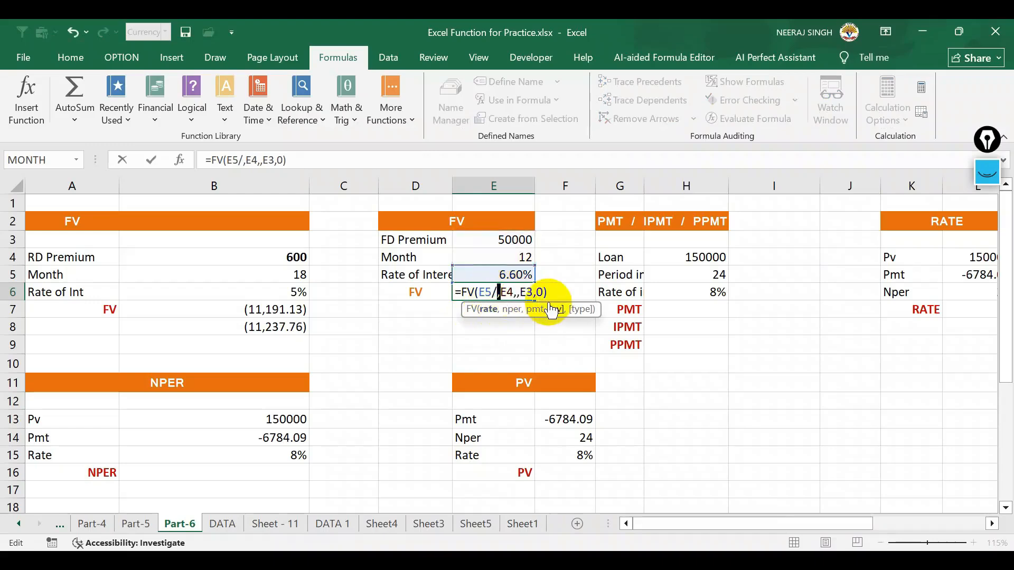
key(Return)
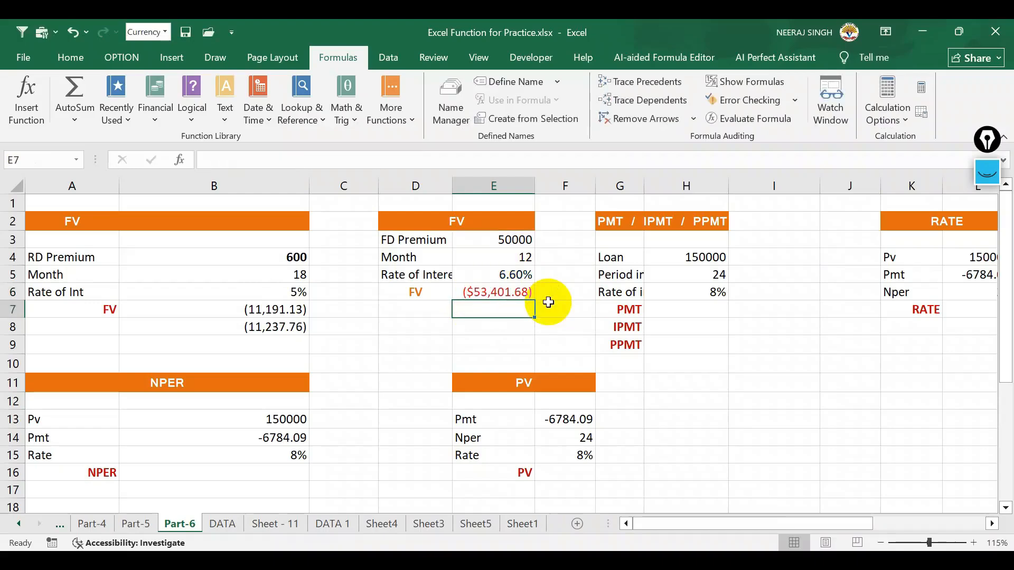
Change the type argument of the E6 FV formula to 1 for beginning-of-period timing
click(516, 297)
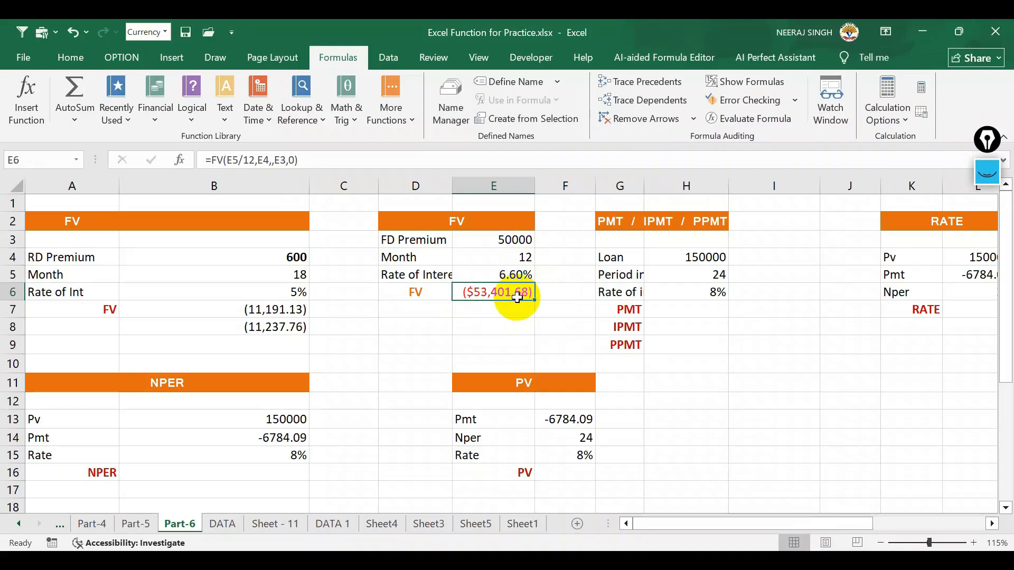
double_click(517, 295)
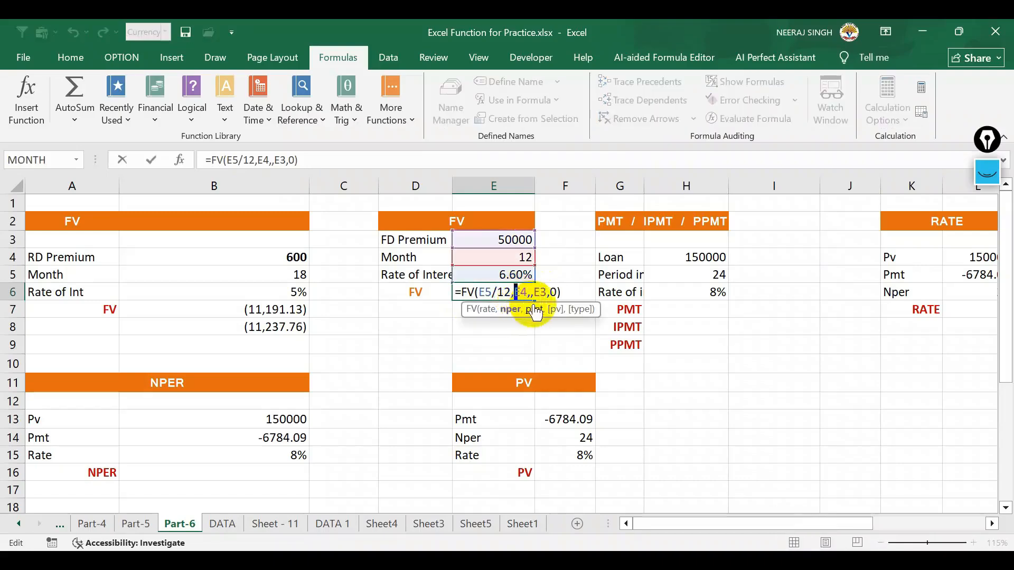
double_click(553, 293)
text(1)
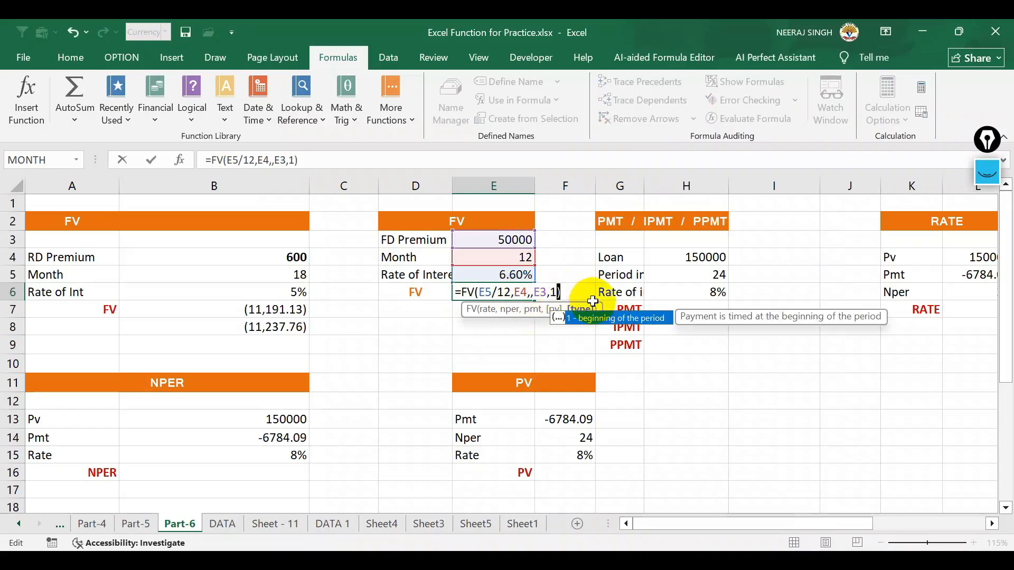
key(Return)
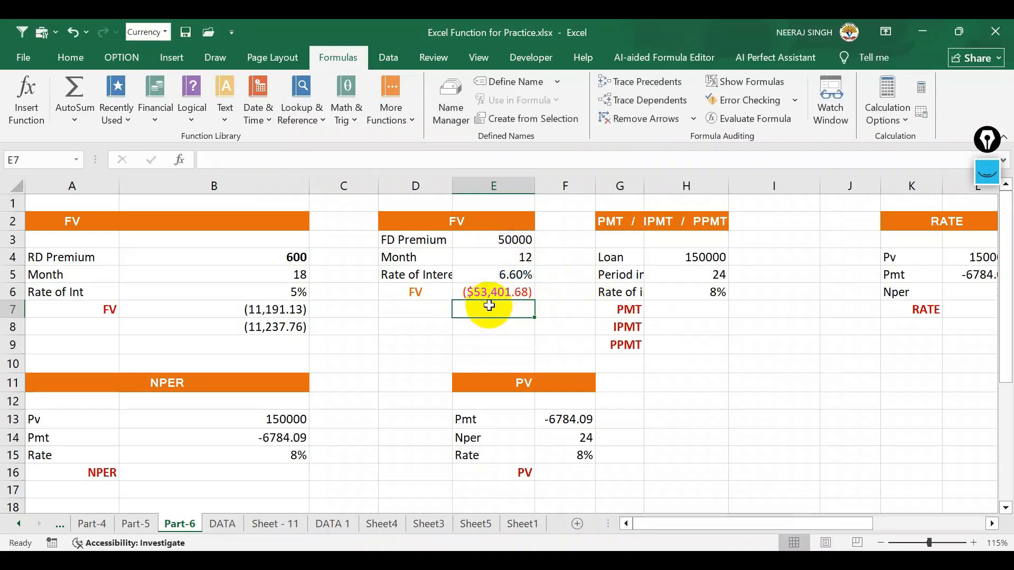
Set the type argument of the E6 FV formula back to 0 for end-of-period timing
click(525, 295)
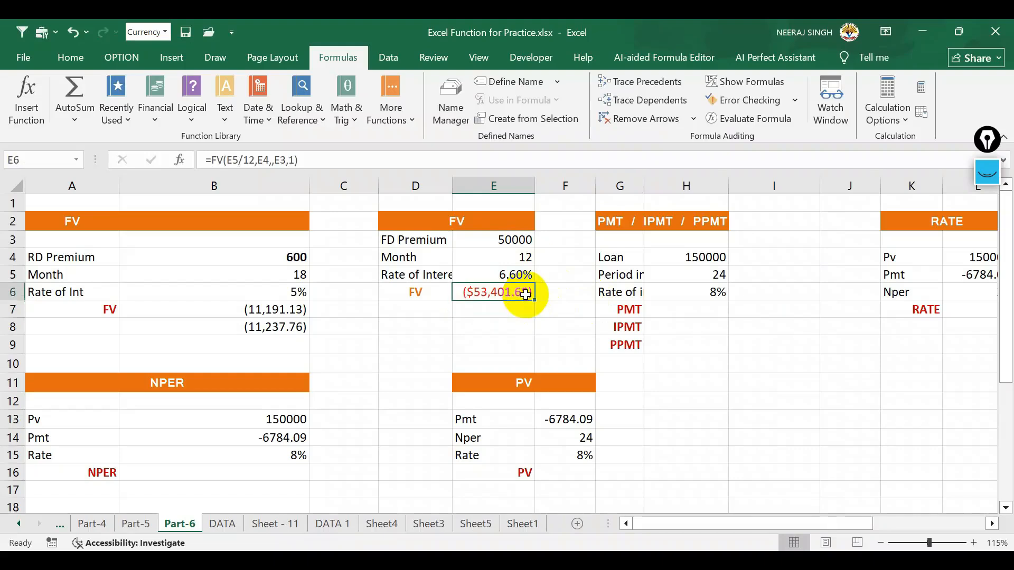
double_click(544, 293)
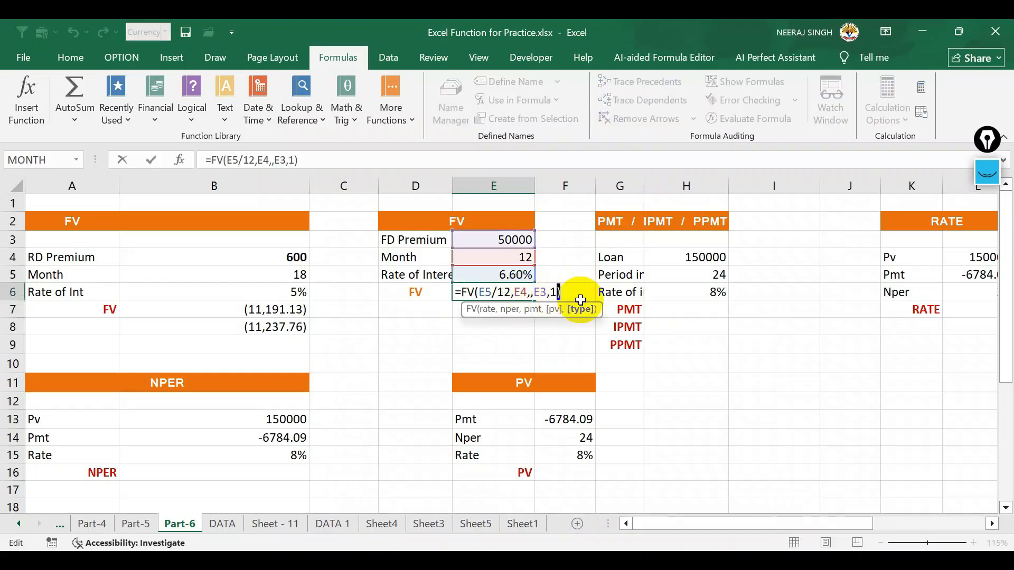
key(BackSpace)
key(Return)
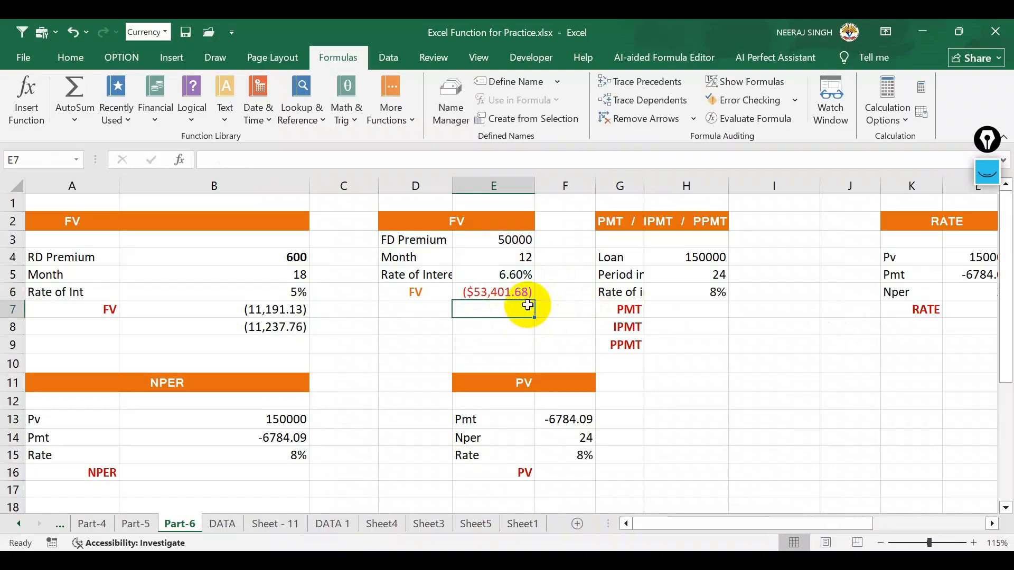
Review the FD Premium amount in E3 and the arguments of the E6 FV formula, including its type argument
click(508, 293)
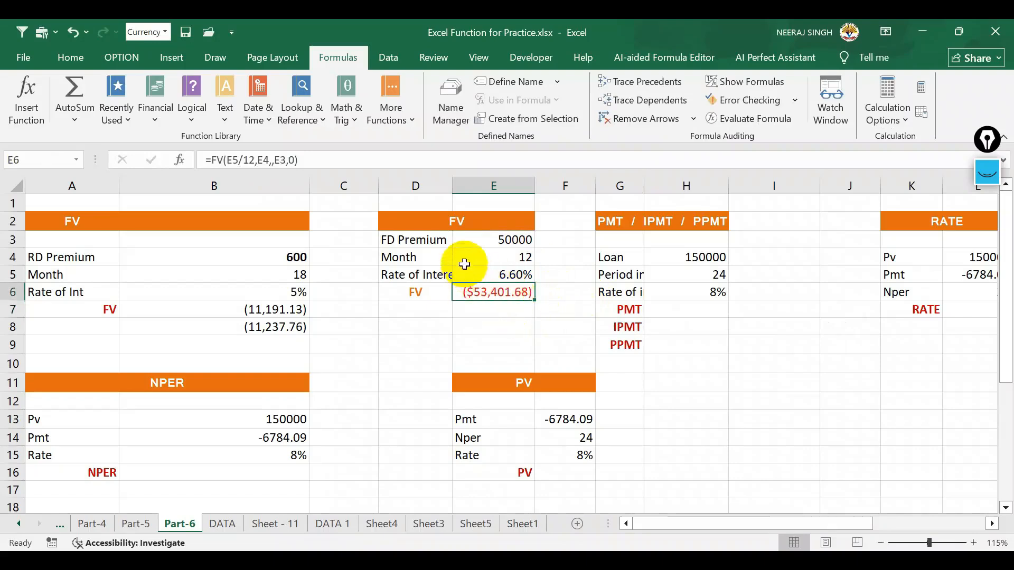
click(525, 243)
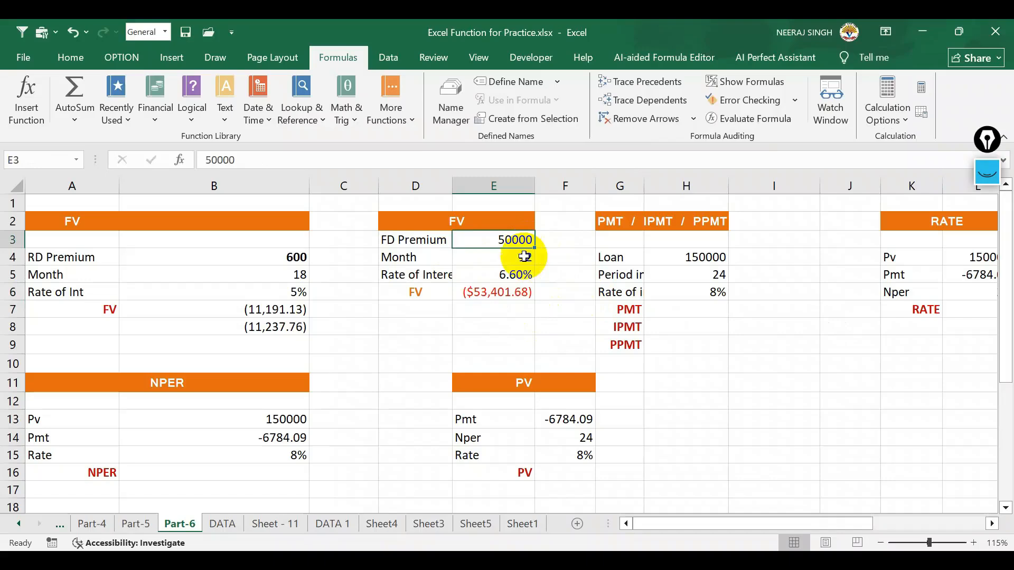
double_click(521, 294)
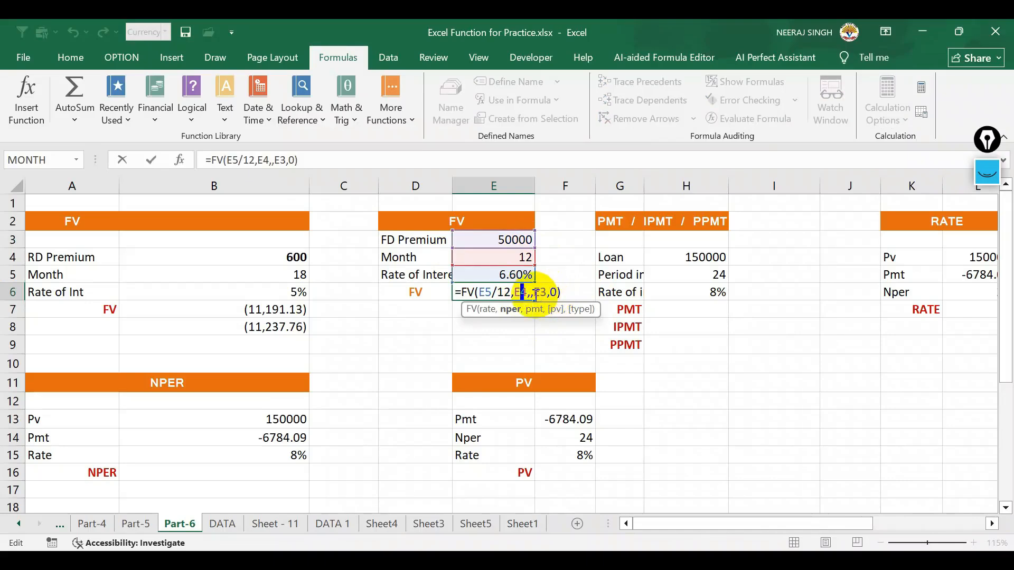
key(Return)
click(503, 294)
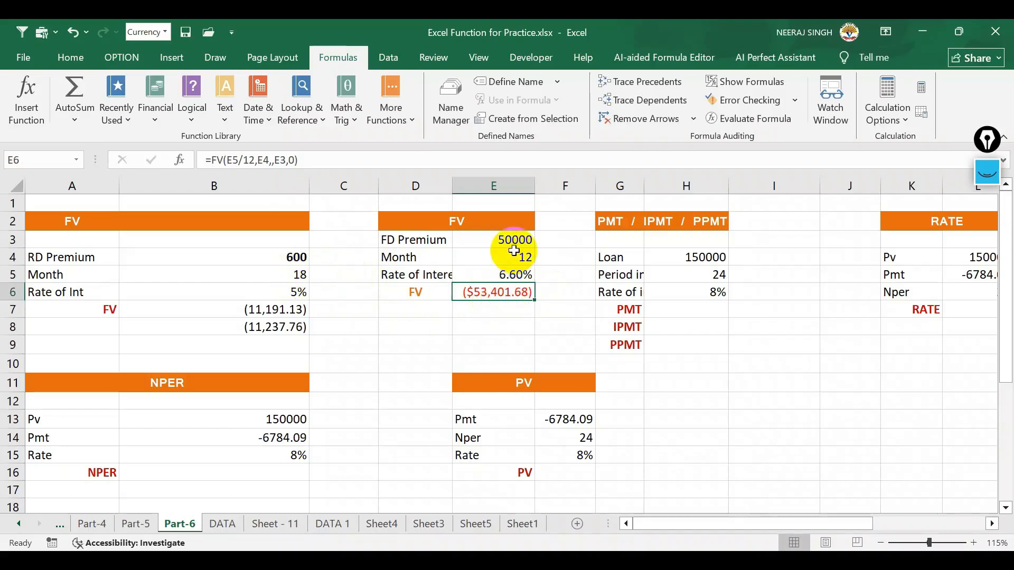
double_click(524, 293)
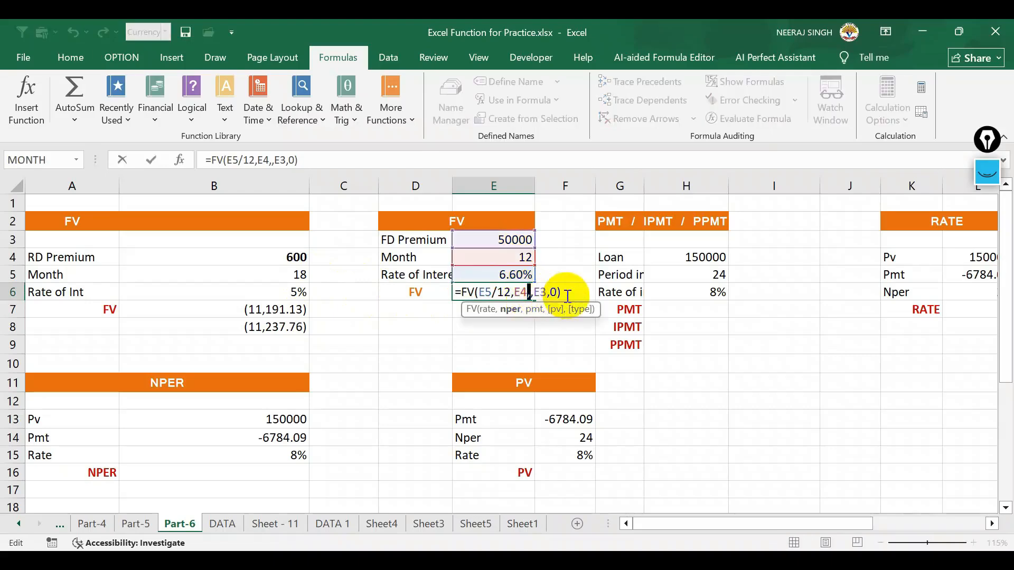
double_click(554, 292)
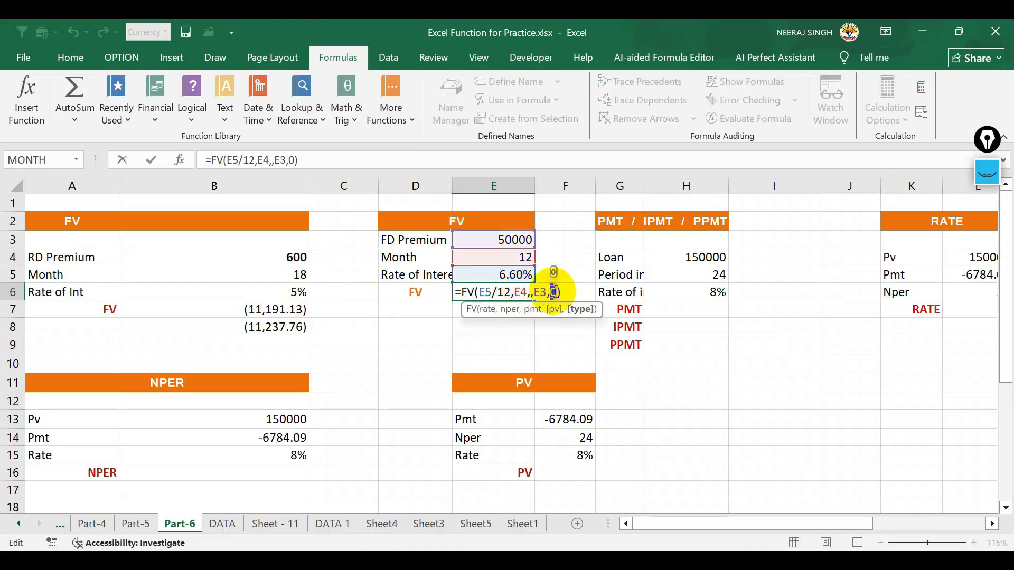
key(Return)
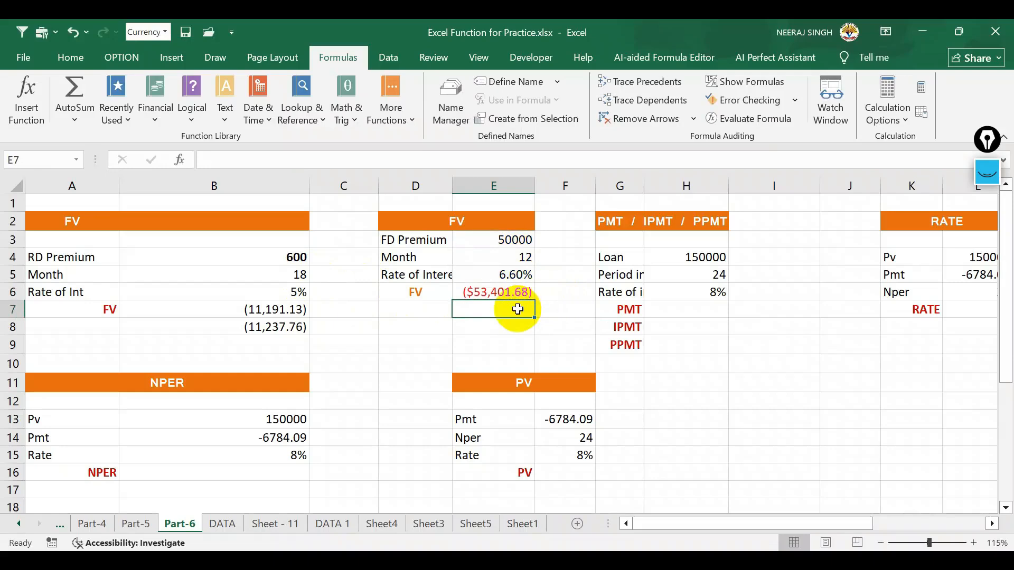
Format the FV result in E6 as Currency with the INR symbol and 0 decimal places
click(499, 291)
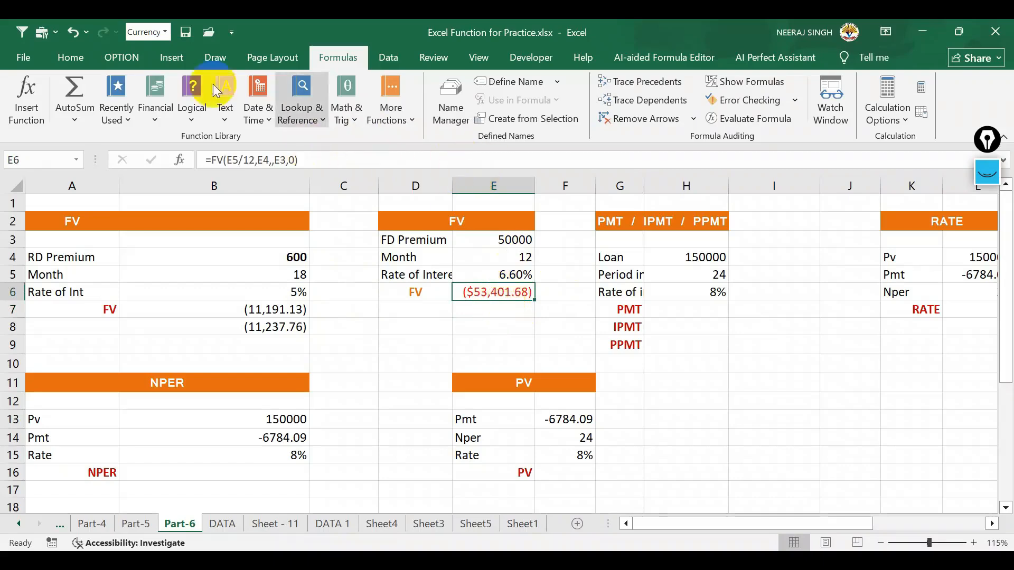
click(70, 57)
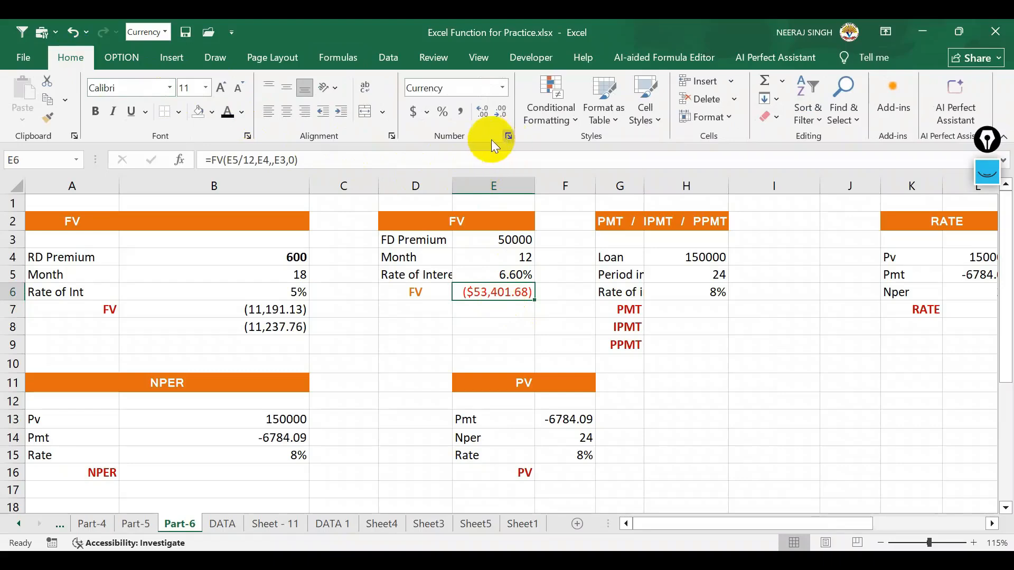
click(507, 136)
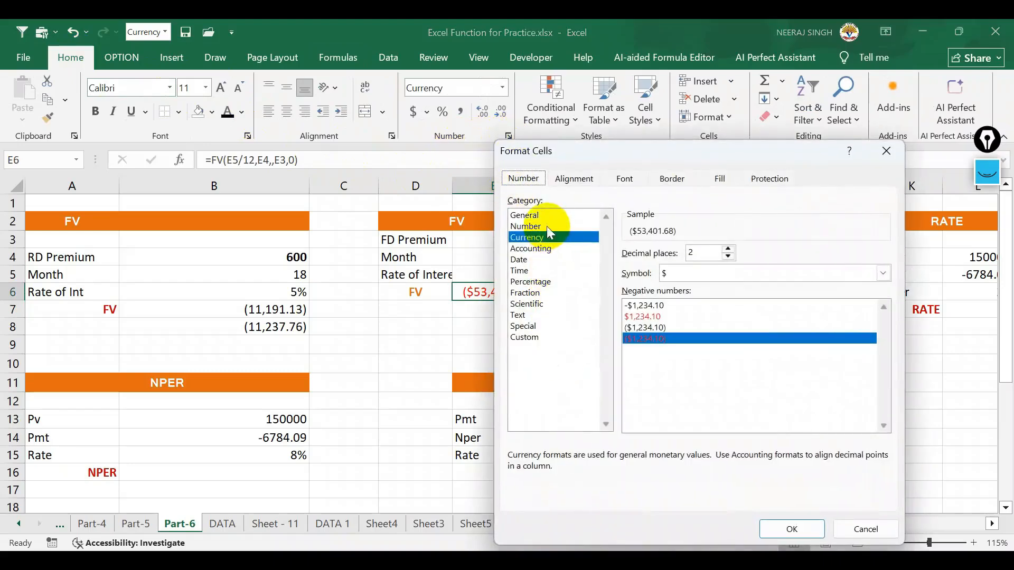
click(885, 275)
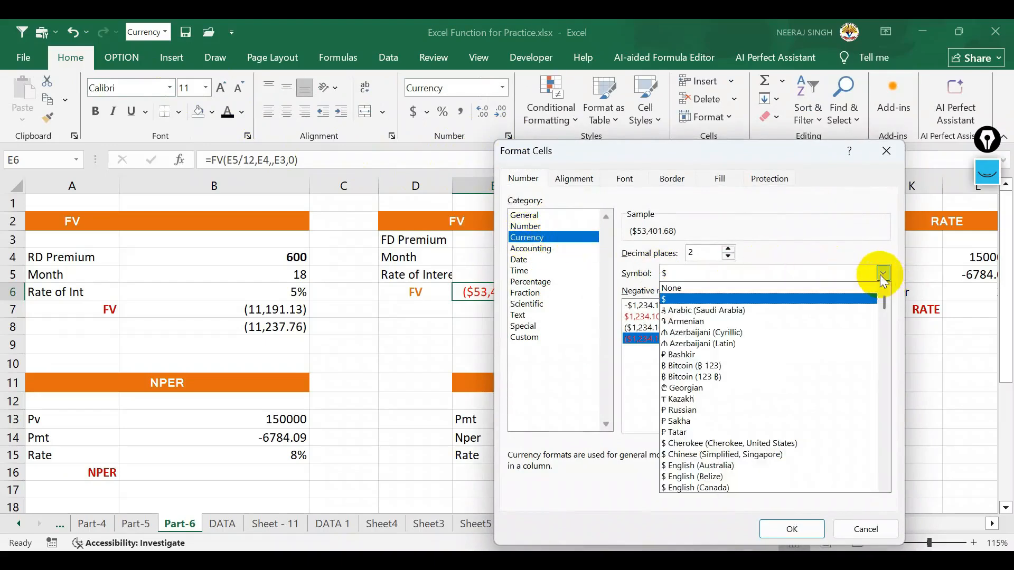
drag(882, 304, 892, 430)
click(669, 389)
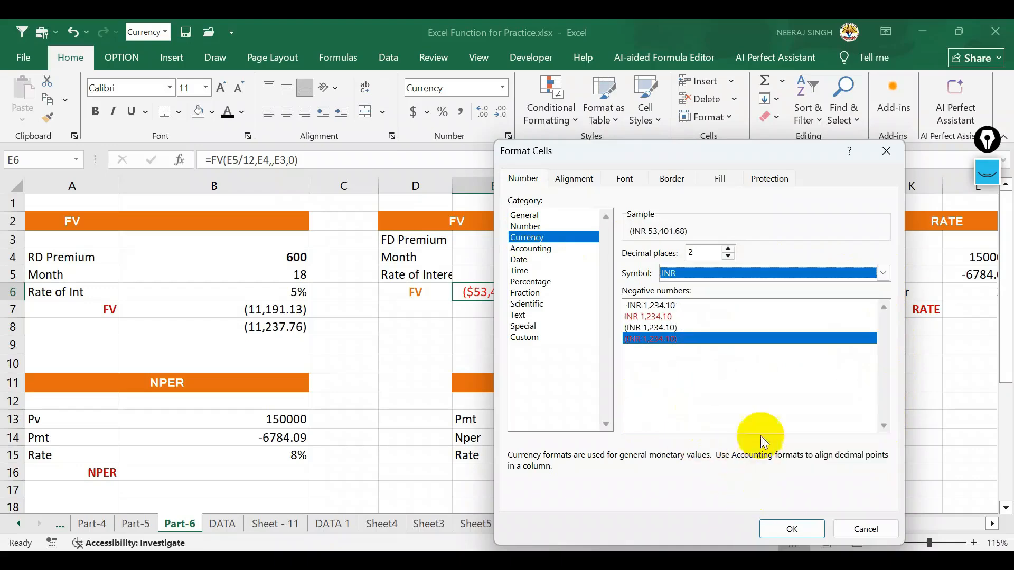
click(731, 255)
click(730, 256)
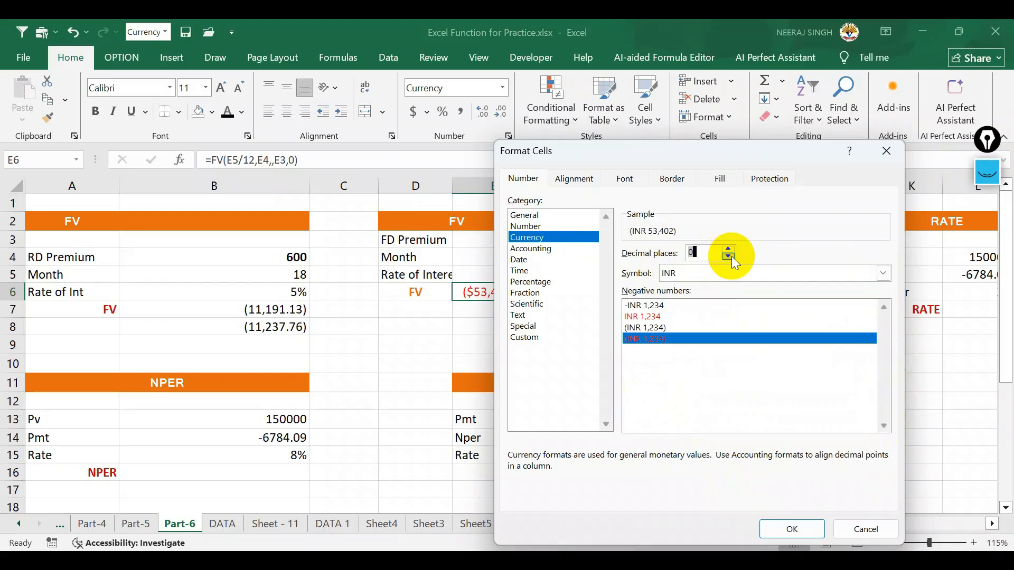
click(771, 528)
key(Return)
key(Return)
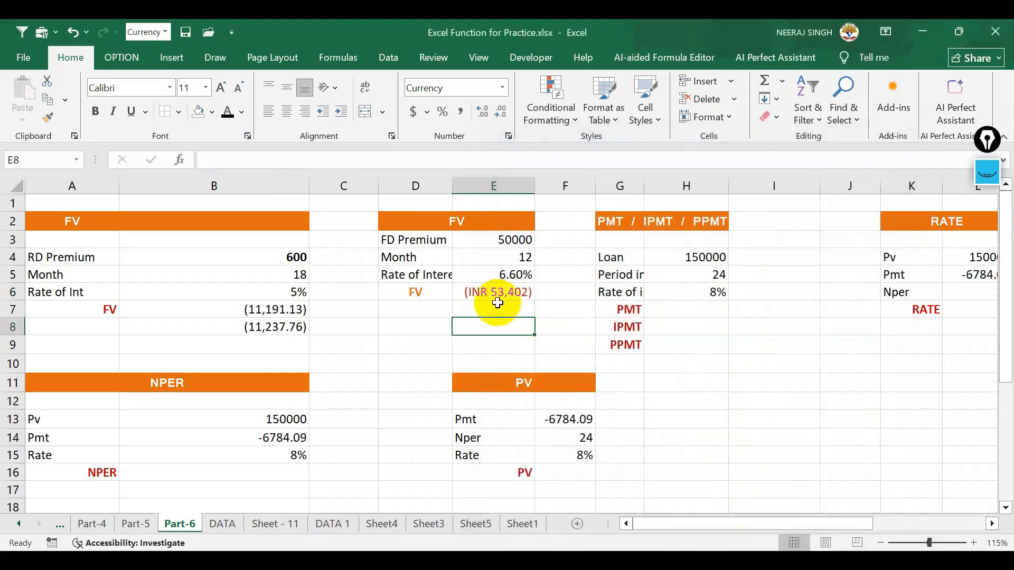
Show one decimal place in the E6 FV result and auto-fit column E to its contents
click(525, 299)
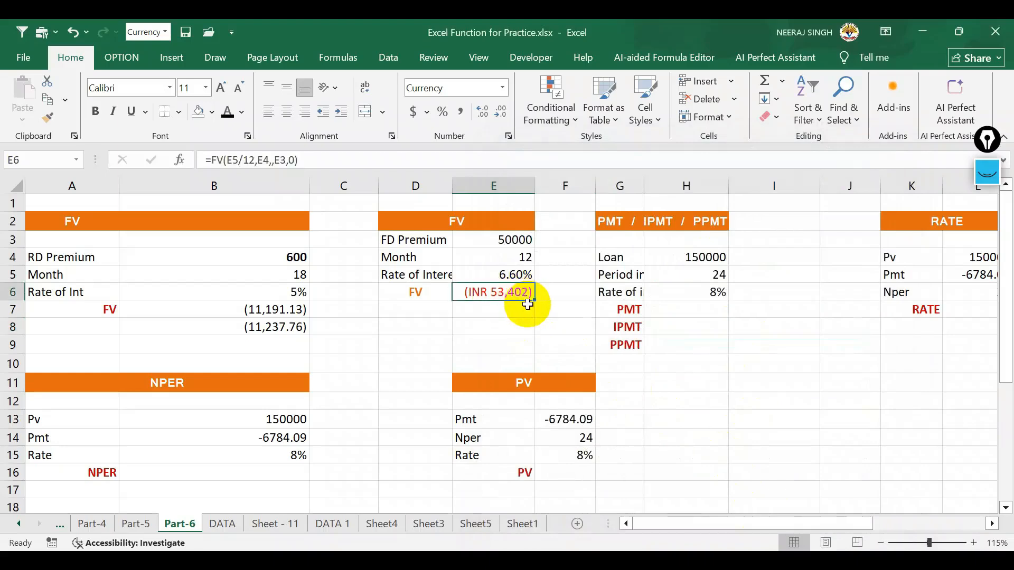
click(499, 115)
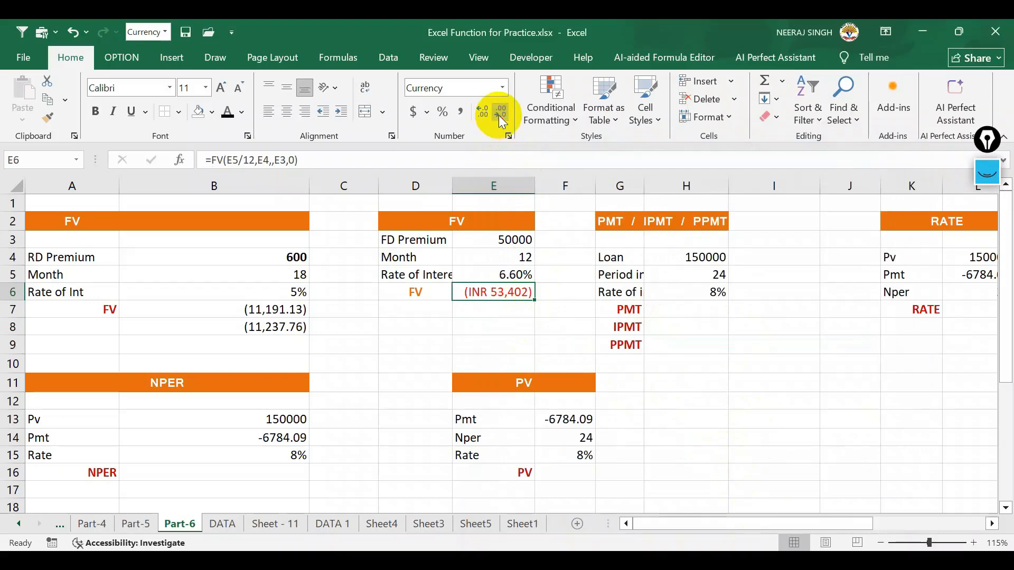
click(485, 115)
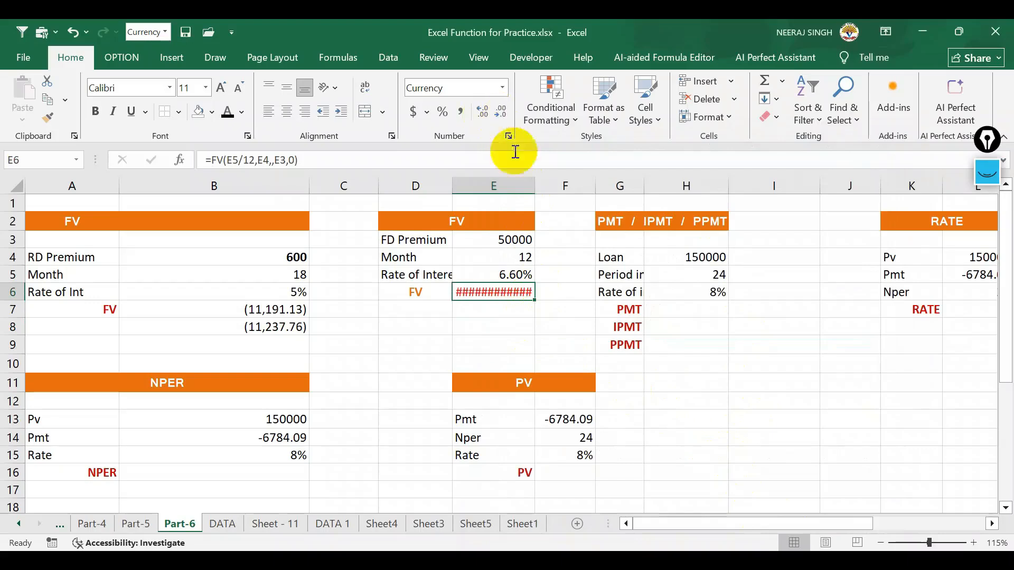
double_click(534, 186)
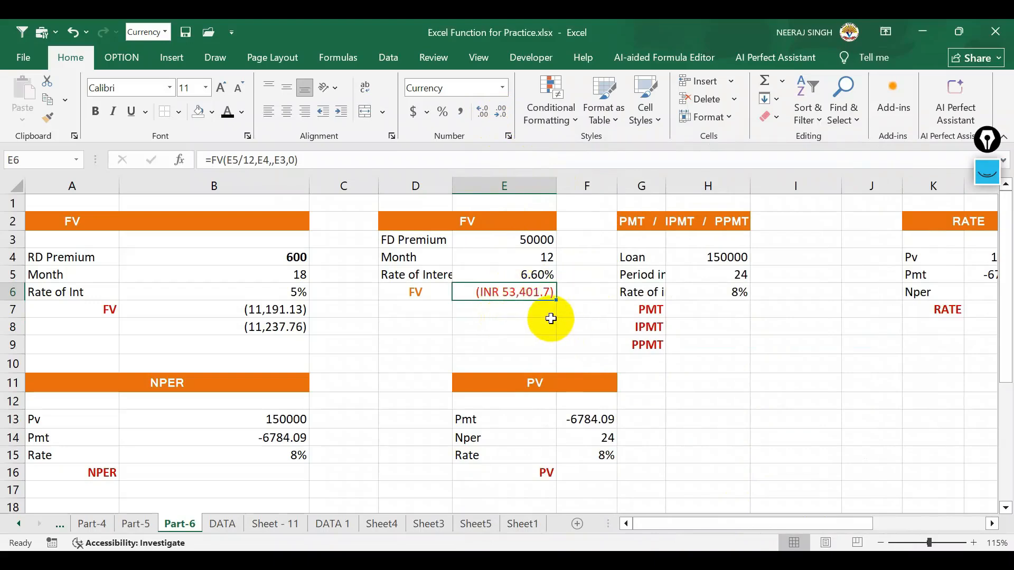
click(528, 311)
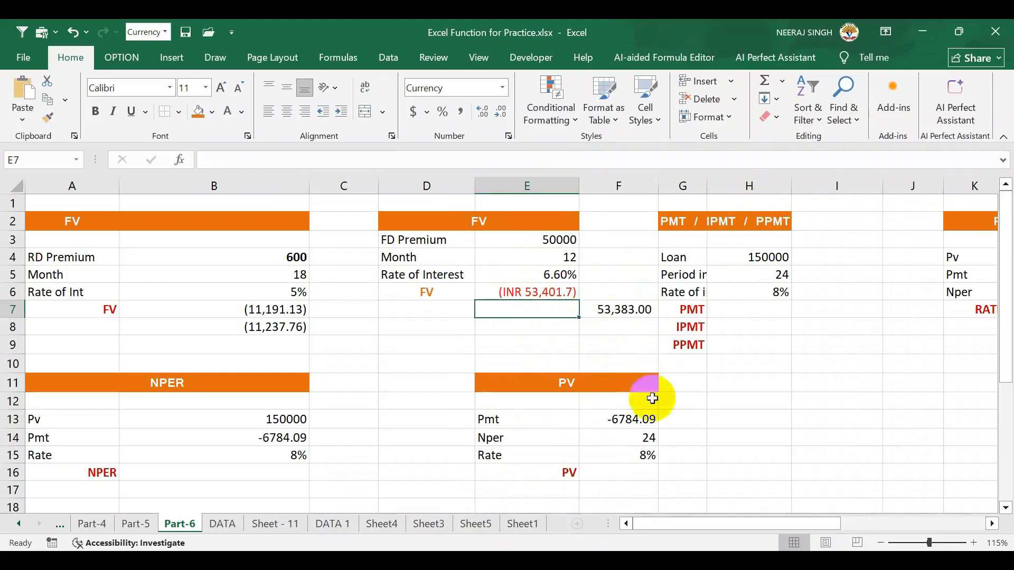
Examine the monthly deposit schedule in O1:R13, covering its months, opening balance, interest and closing balance
drag(677, 524, 794, 522)
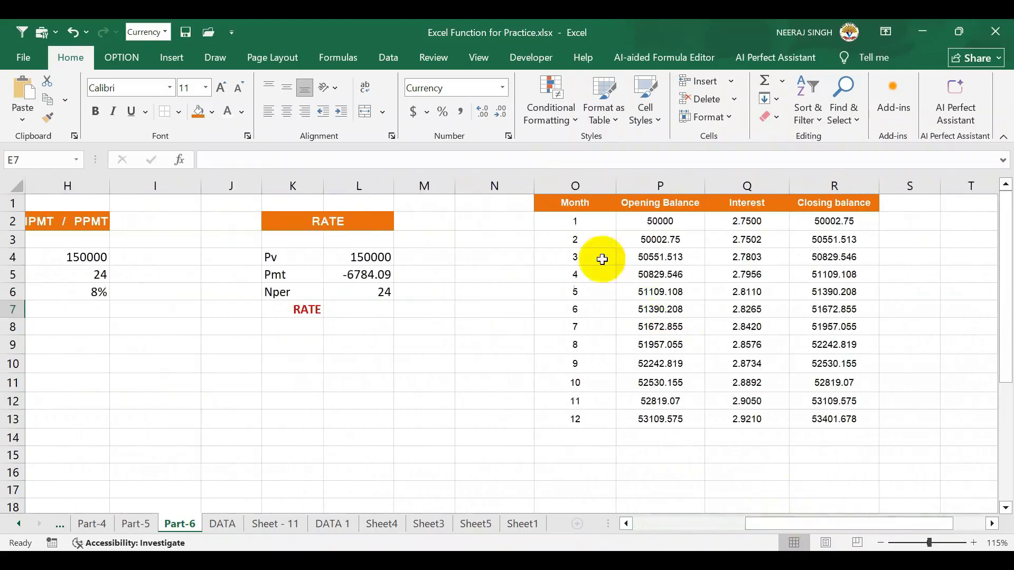
click(573, 223)
click(668, 220)
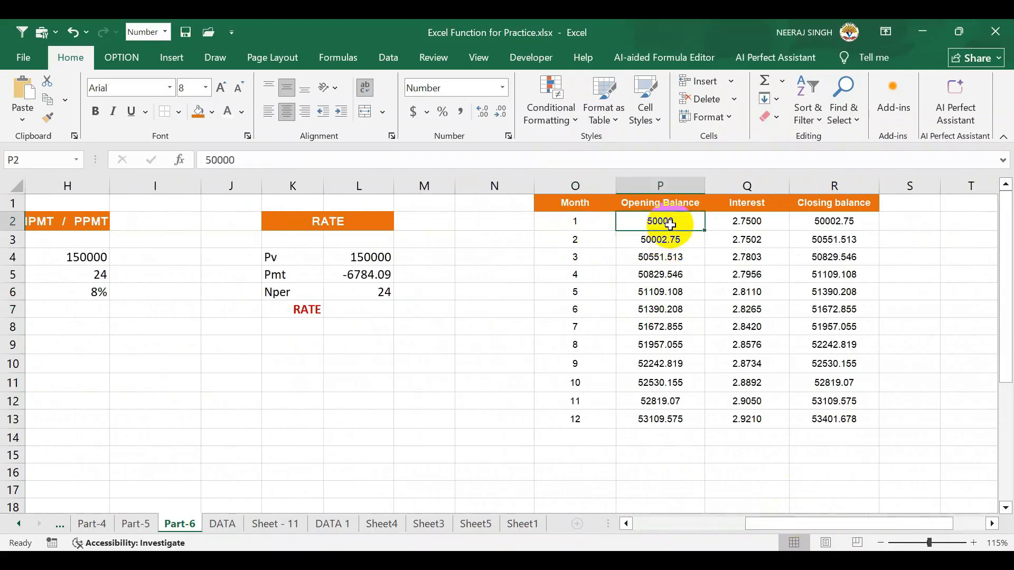
click(745, 226)
click(822, 223)
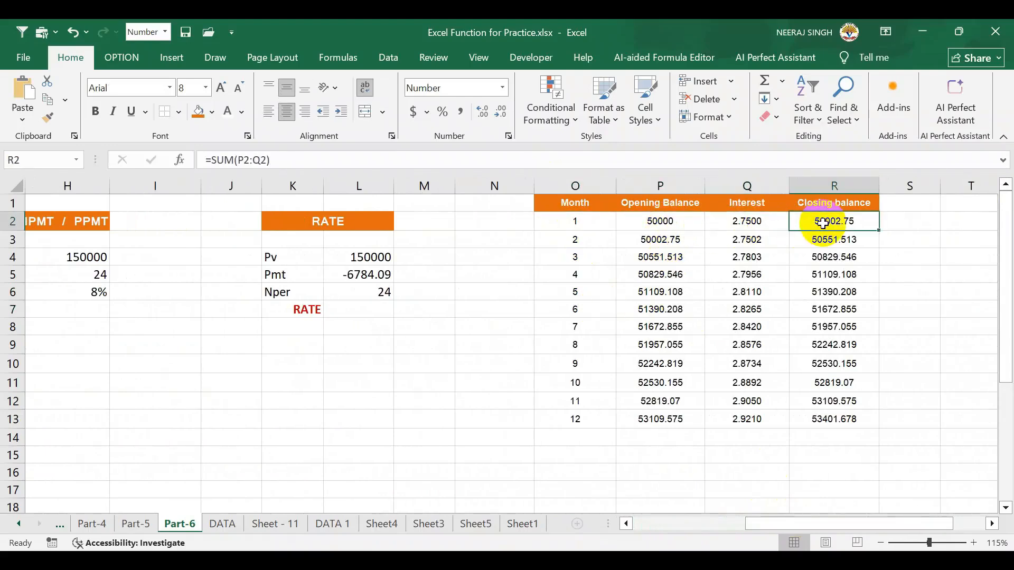
click(897, 239)
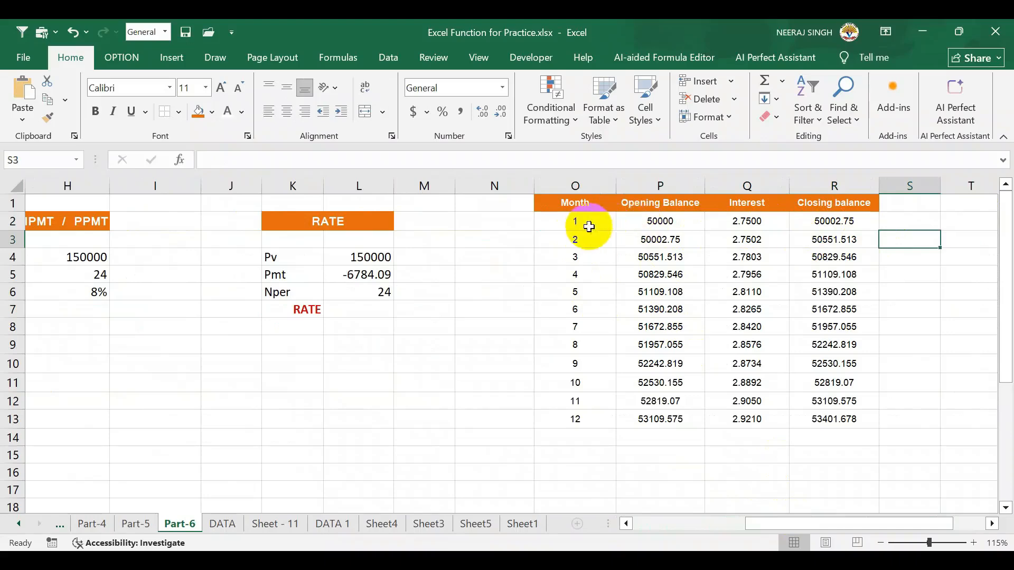
click(602, 227)
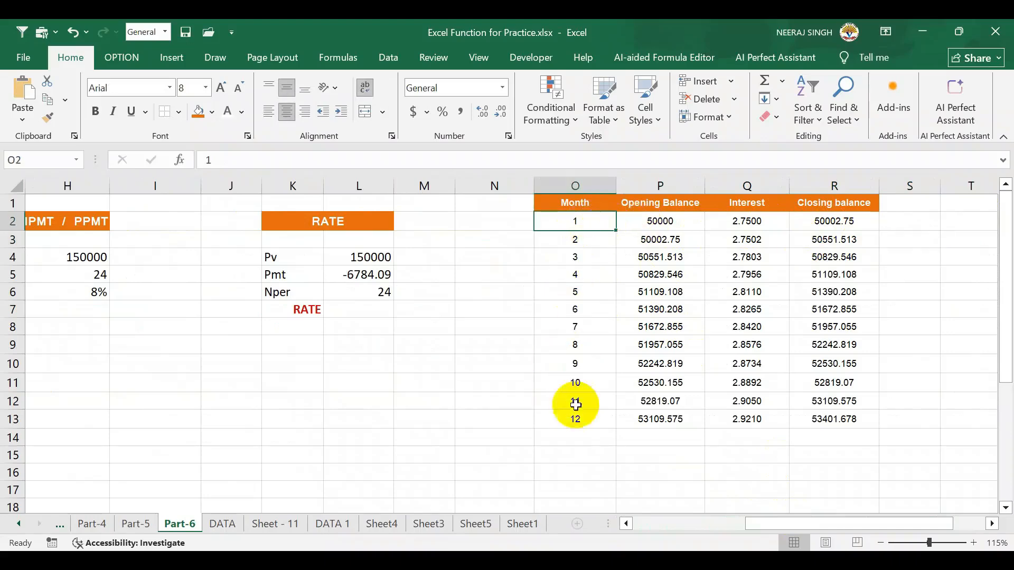
click(576, 420)
click(660, 223)
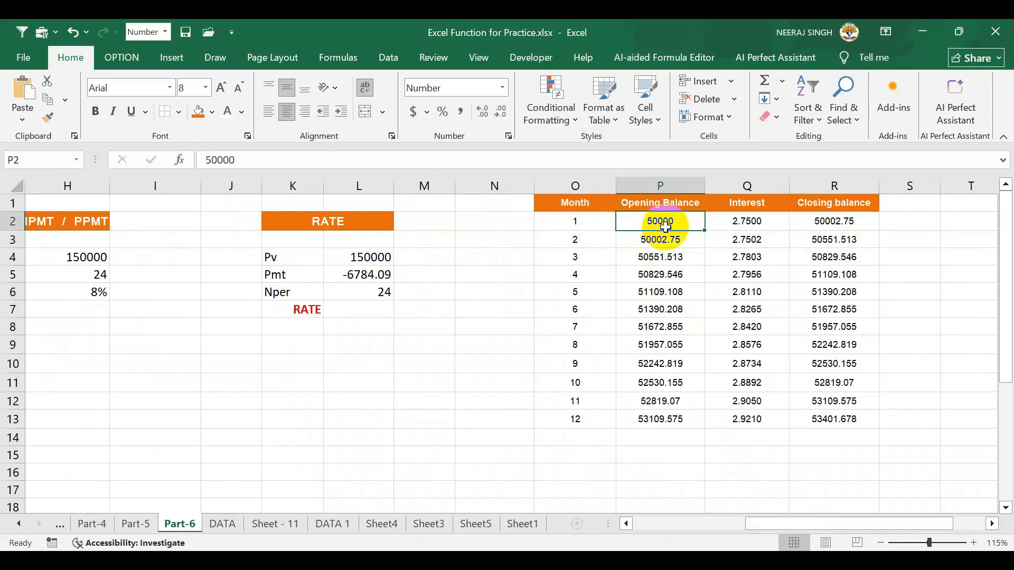
Inspect the first month's interest formula in Q2 and closing balance formula in R2
click(739, 220)
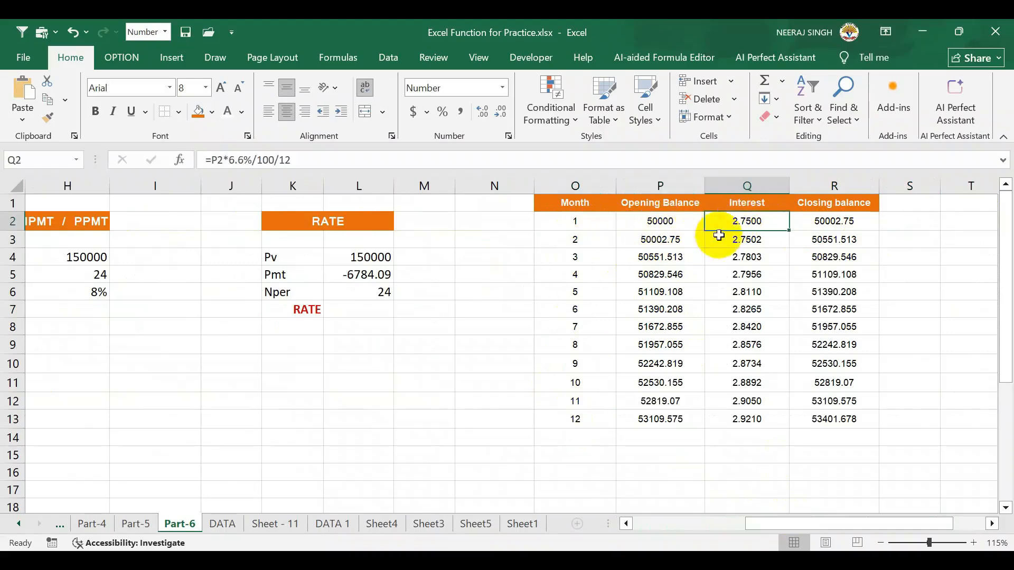
double_click(757, 221)
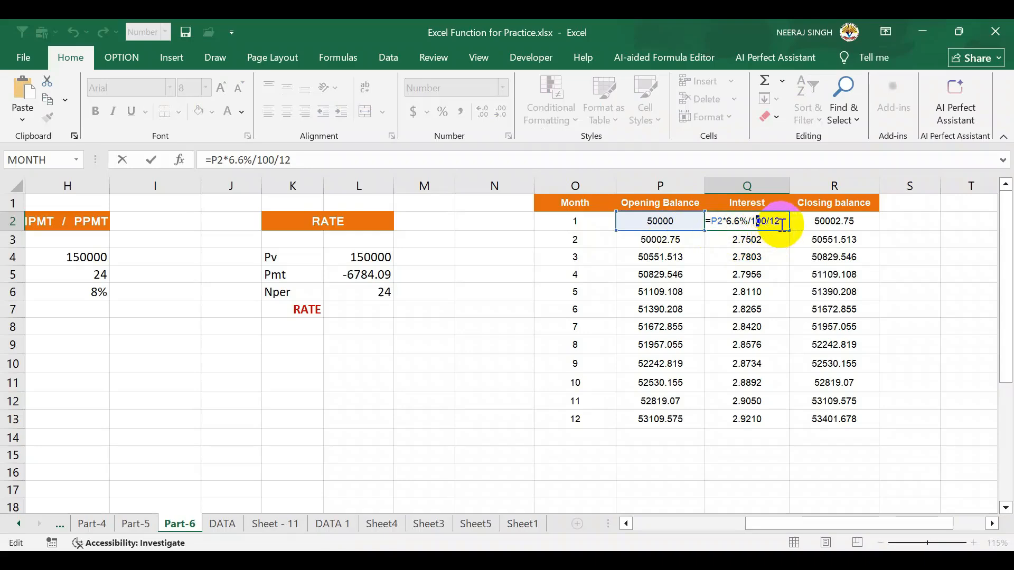
key(Return)
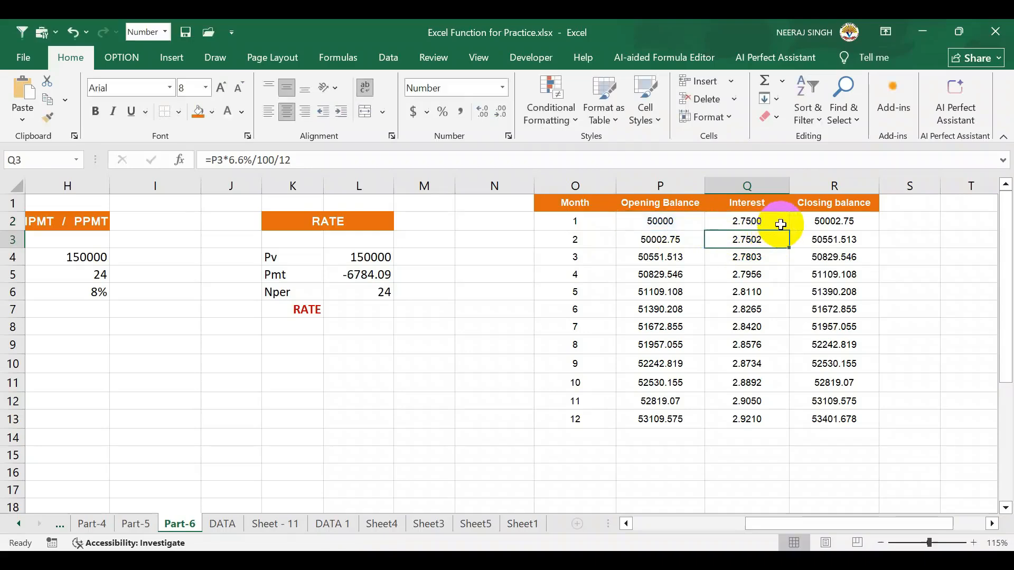
click(770, 218)
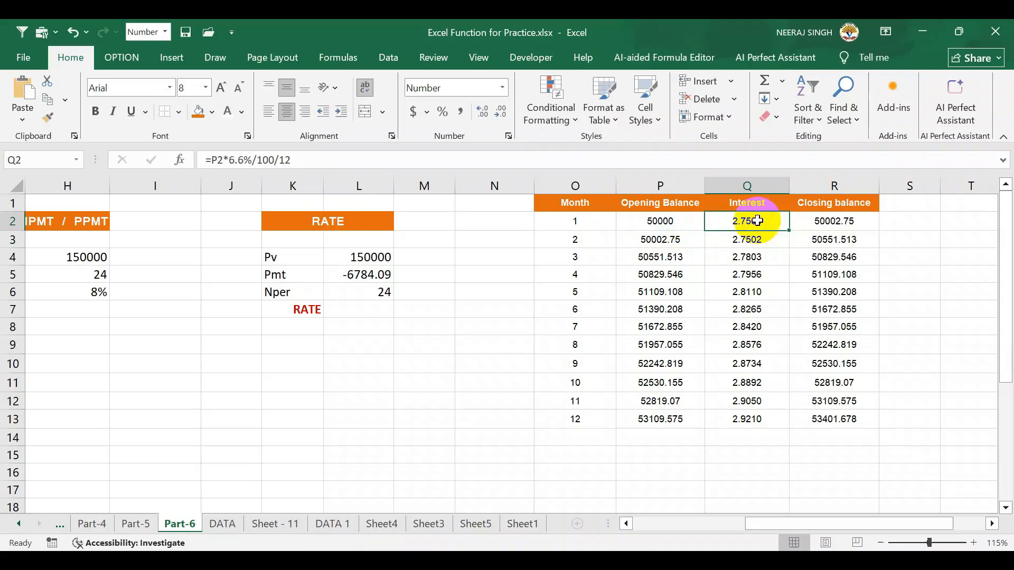
click(839, 222)
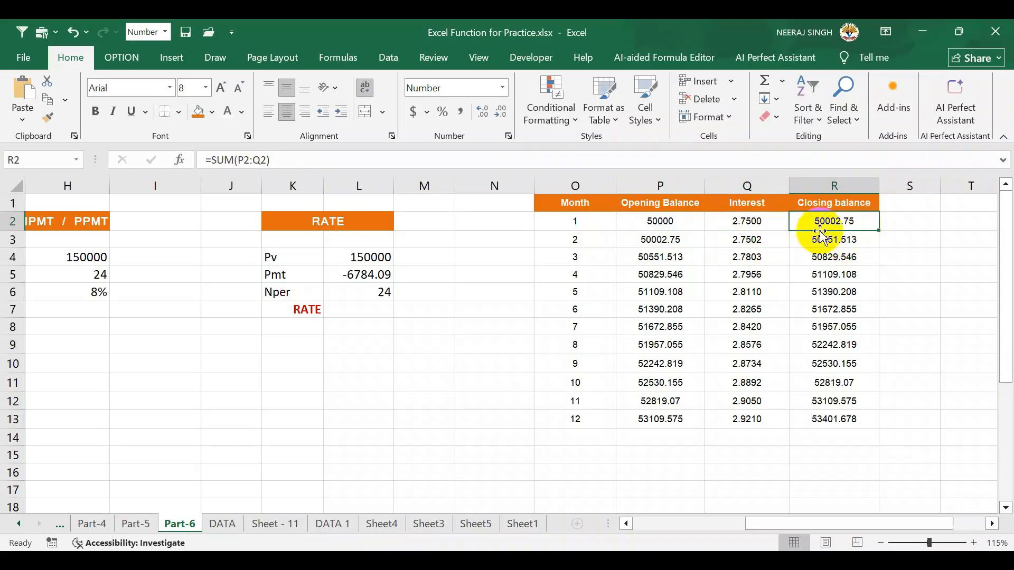
Enter =R2 in P3 as the second month's opening balance and fill it down to P13
click(667, 239)
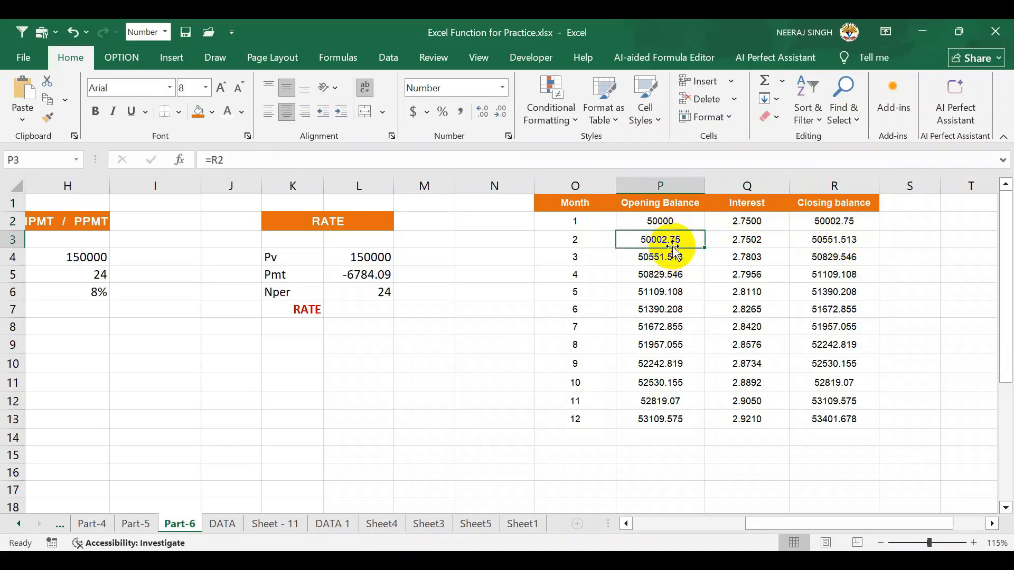
text(=)
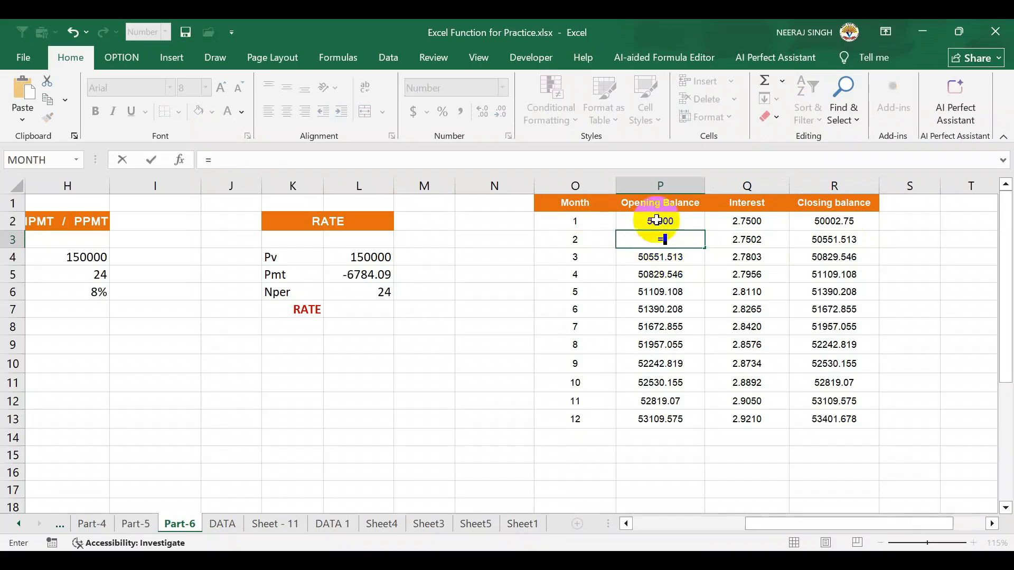
click(834, 222)
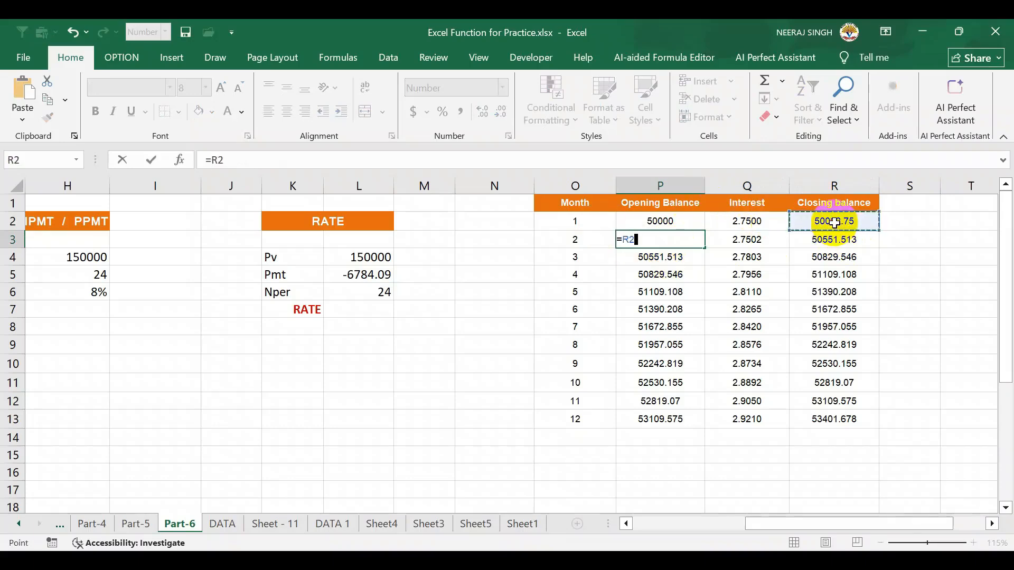
text())
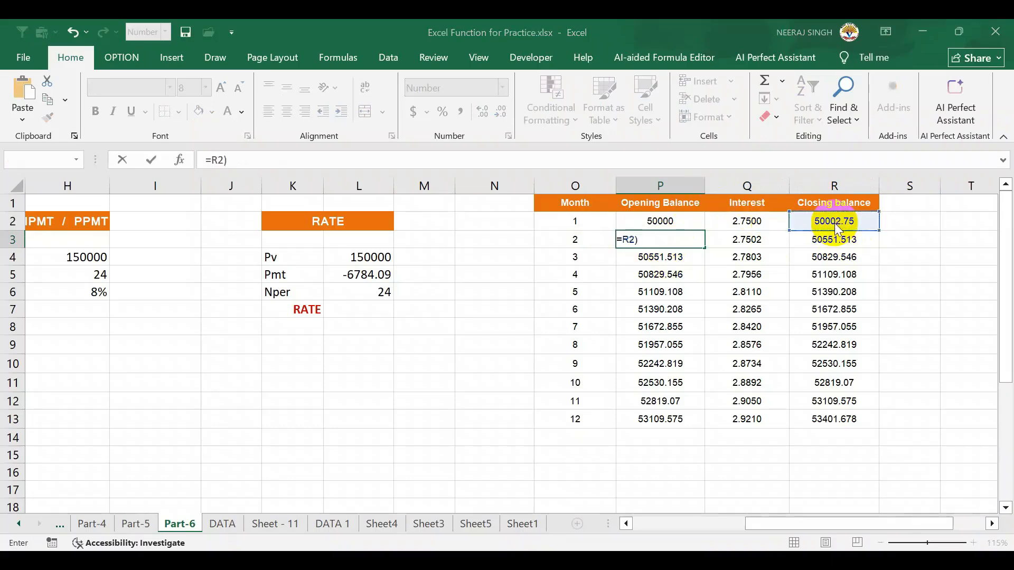
key(Return)
click(547, 351)
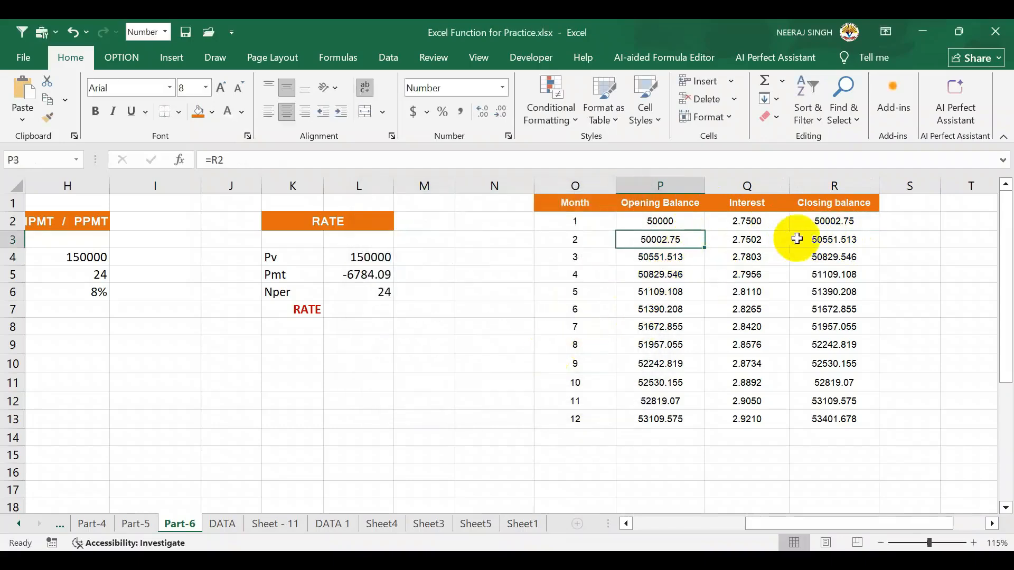
drag(708, 246, 690, 424)
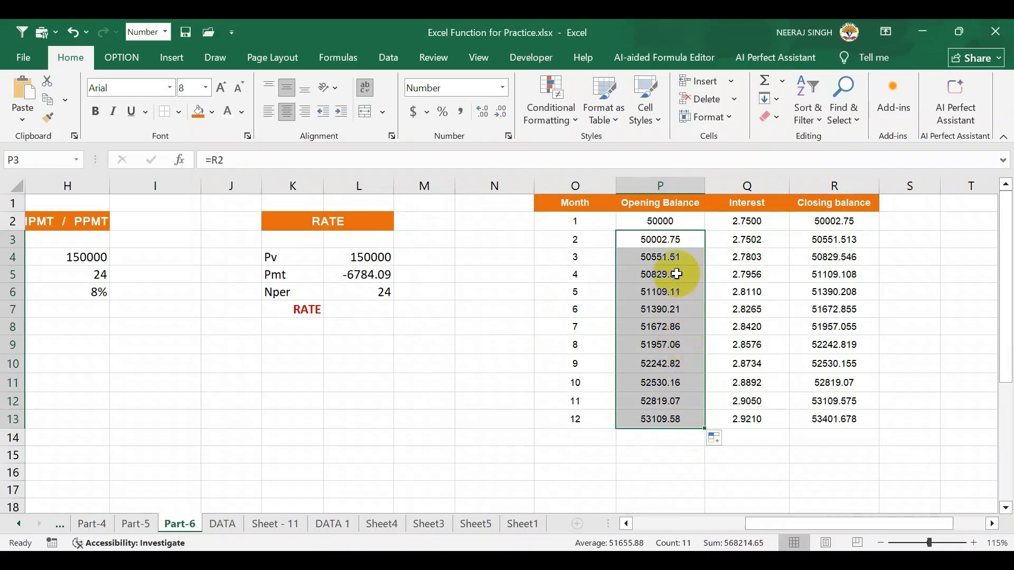
Check the second month's interest and closing balance, and the month 12 closing balance in R13
click(676, 274)
click(762, 237)
click(824, 240)
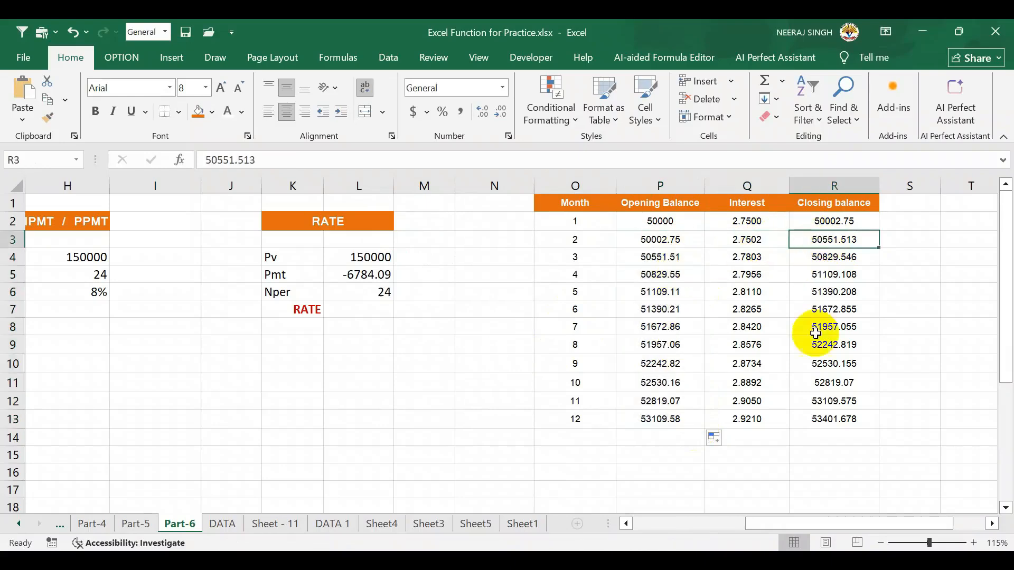
click(816, 422)
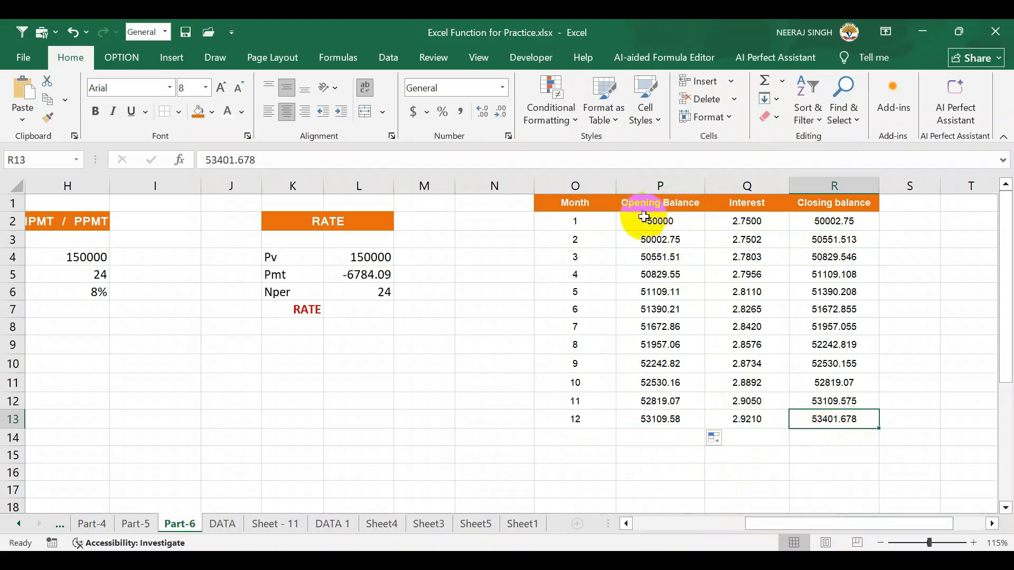
Compare the fixed deposit FV result in E6 with the amount in F7
drag(756, 521, 634, 521)
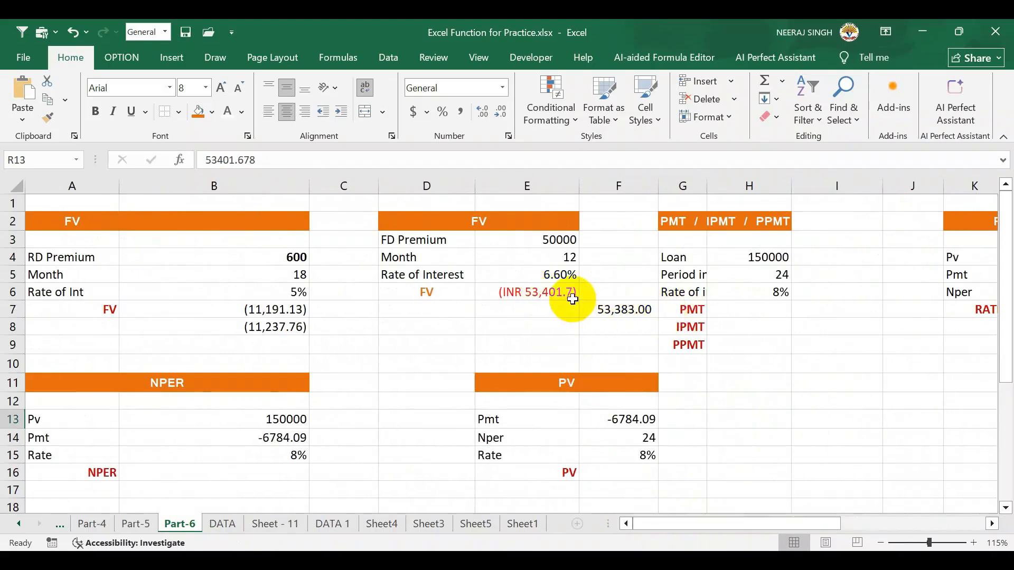
click(571, 296)
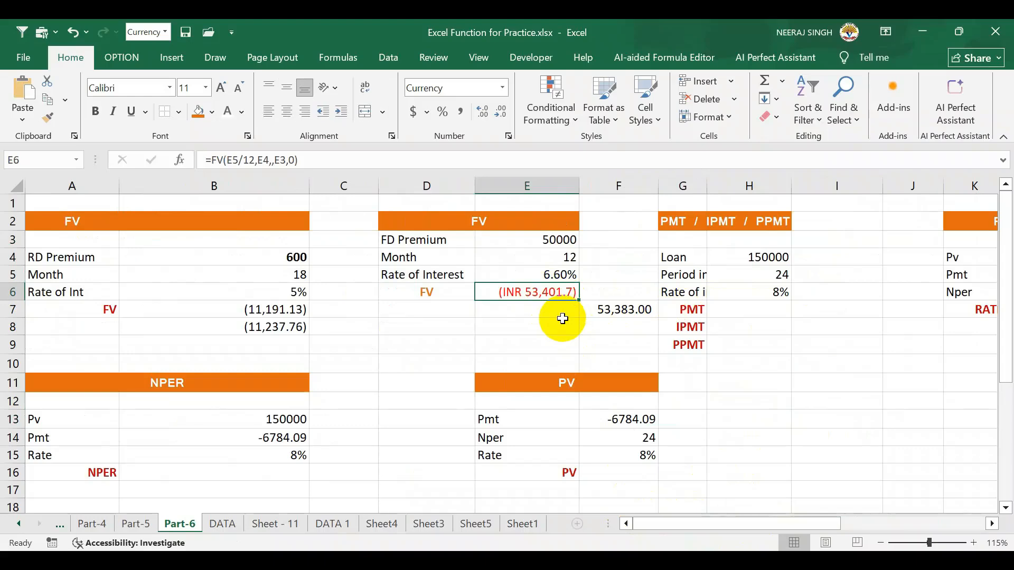
click(633, 312)
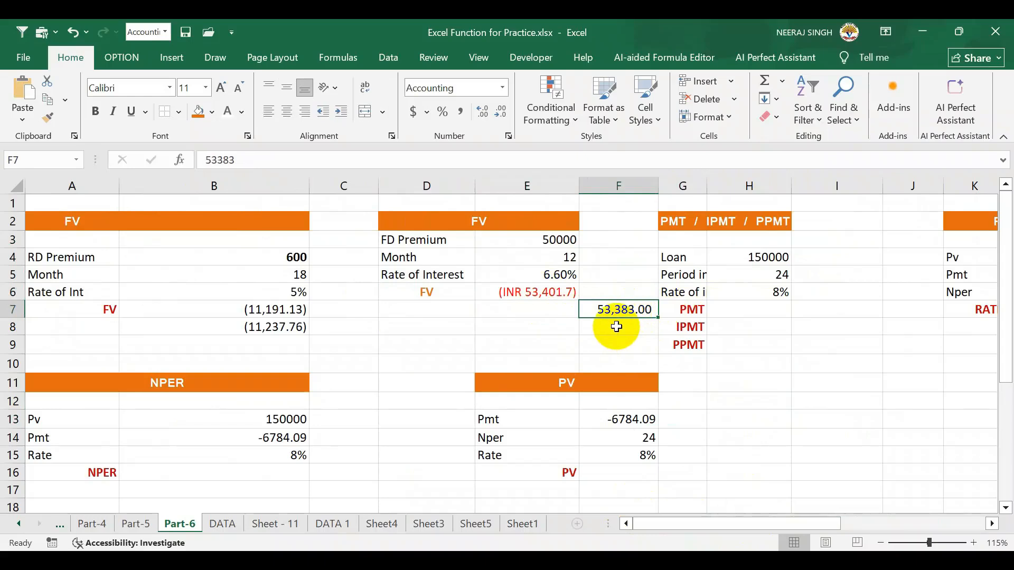
click(549, 292)
click(610, 312)
click(547, 290)
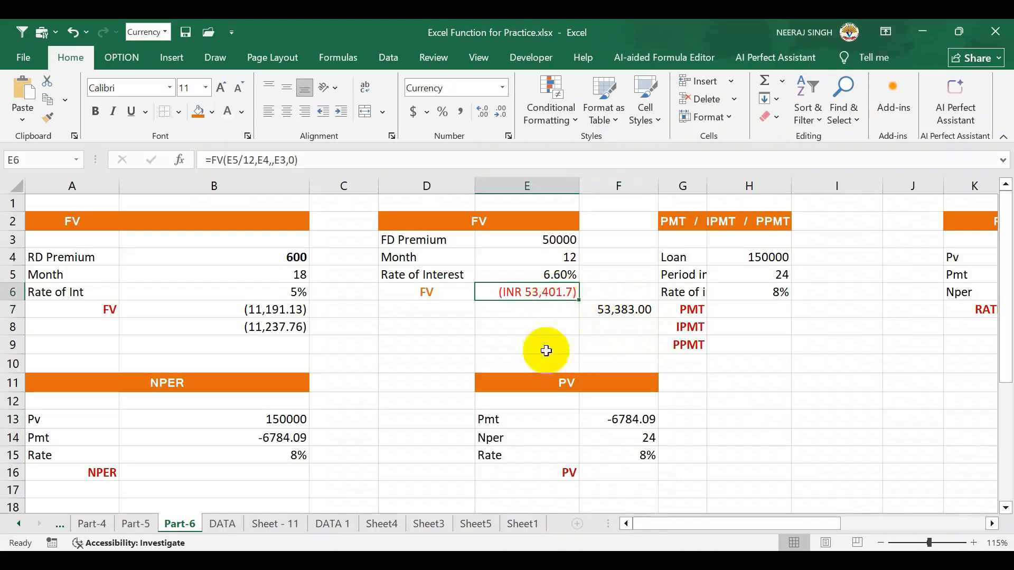
Compare the month 12 closing balance in R13 with the fixed deposit FV result in E6
drag(643, 530, 787, 525)
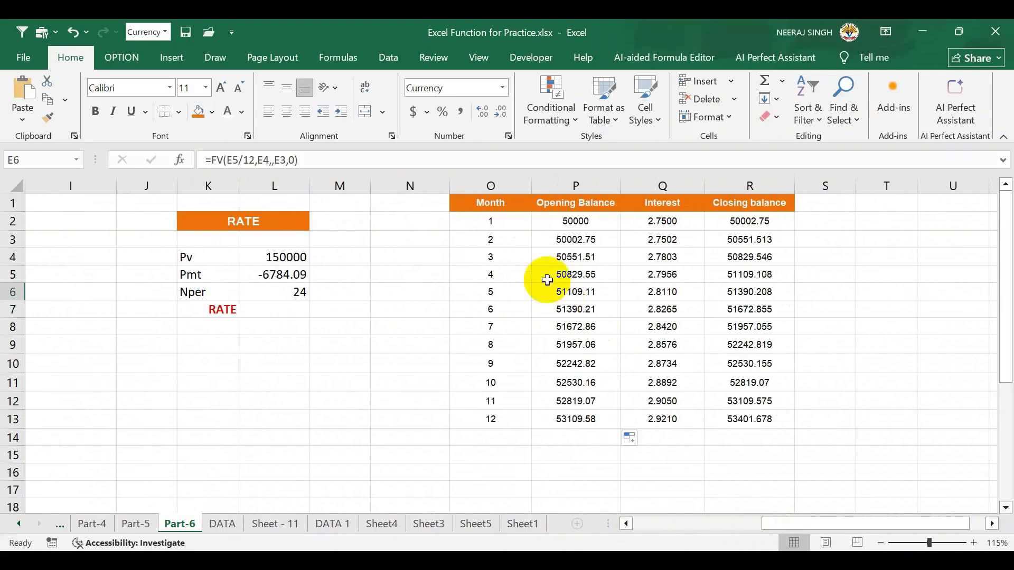
click(742, 430)
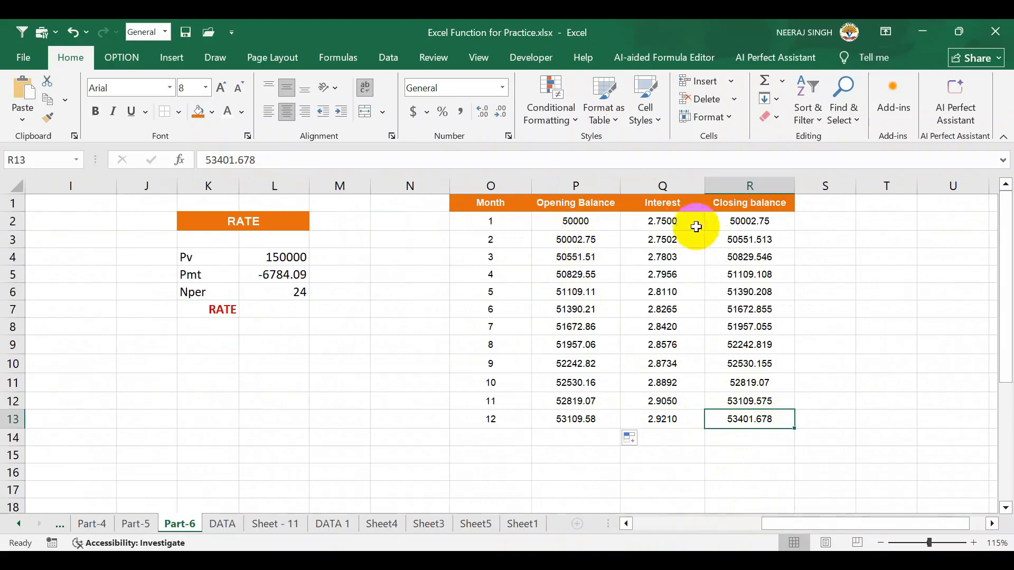
drag(760, 523, 645, 524)
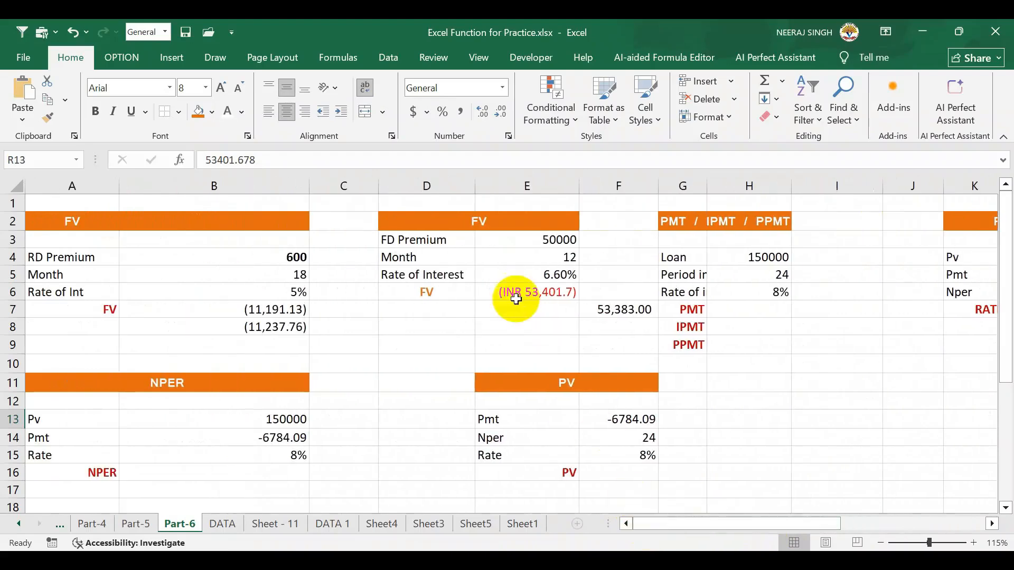
click(528, 310)
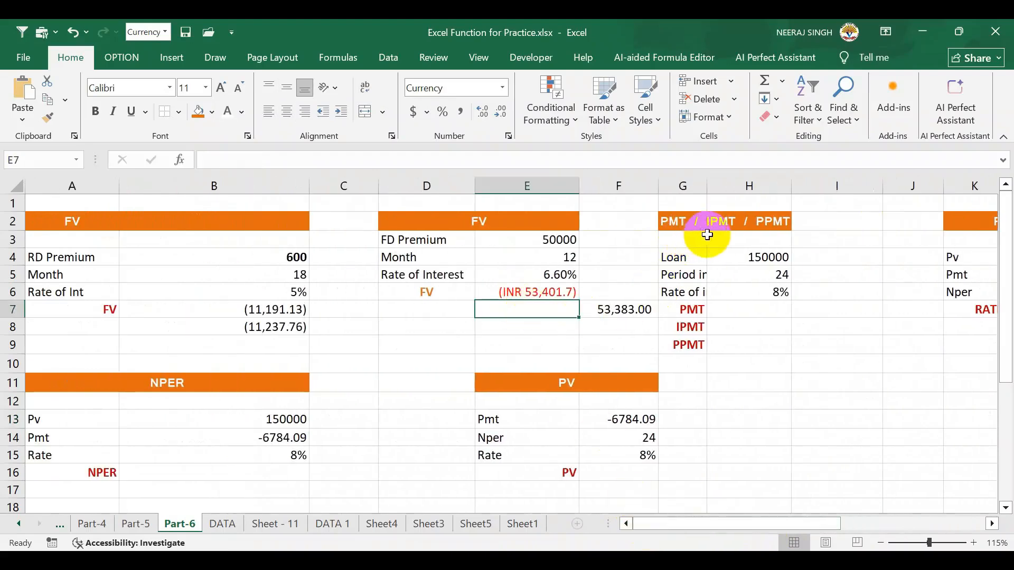
Enter =PMT(H6/12,H5,H4,0) in H7 to calculate the loan's monthly payment
click(747, 313)
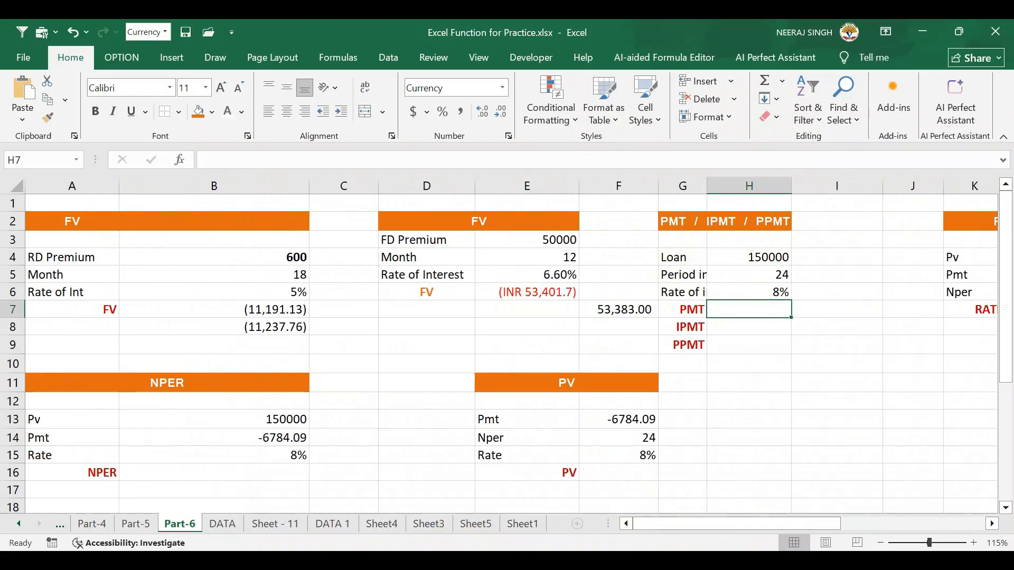
drag(749, 521, 776, 520)
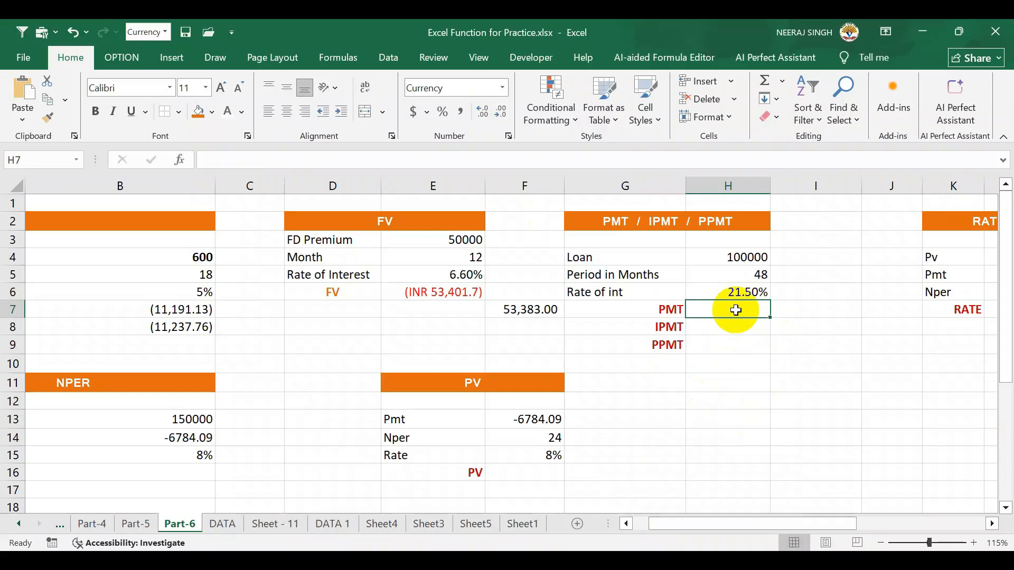
double_click(735, 309)
text(=pmt)
key(BackSpace)
text(t)
key(Tab)
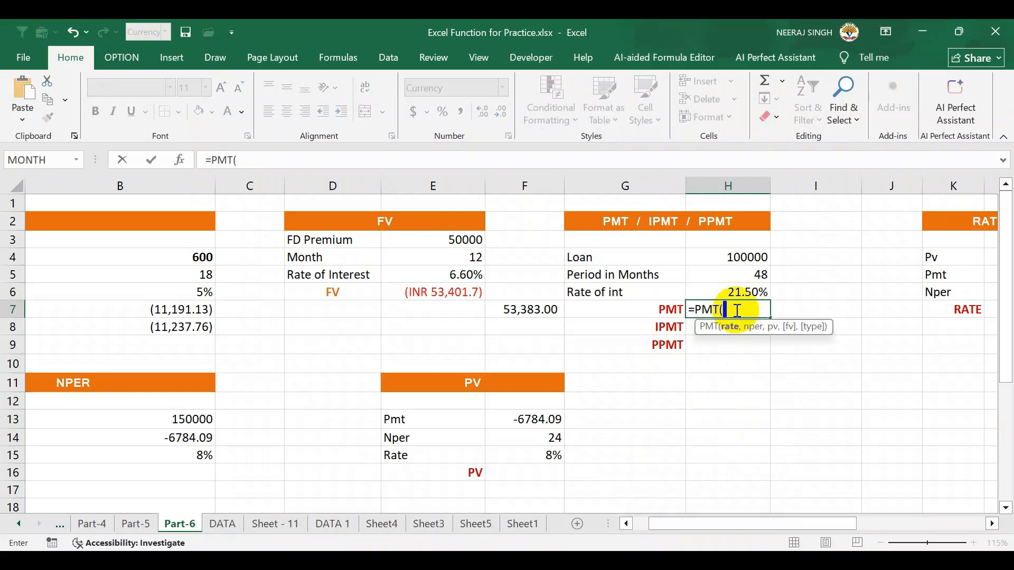
click(735, 290)
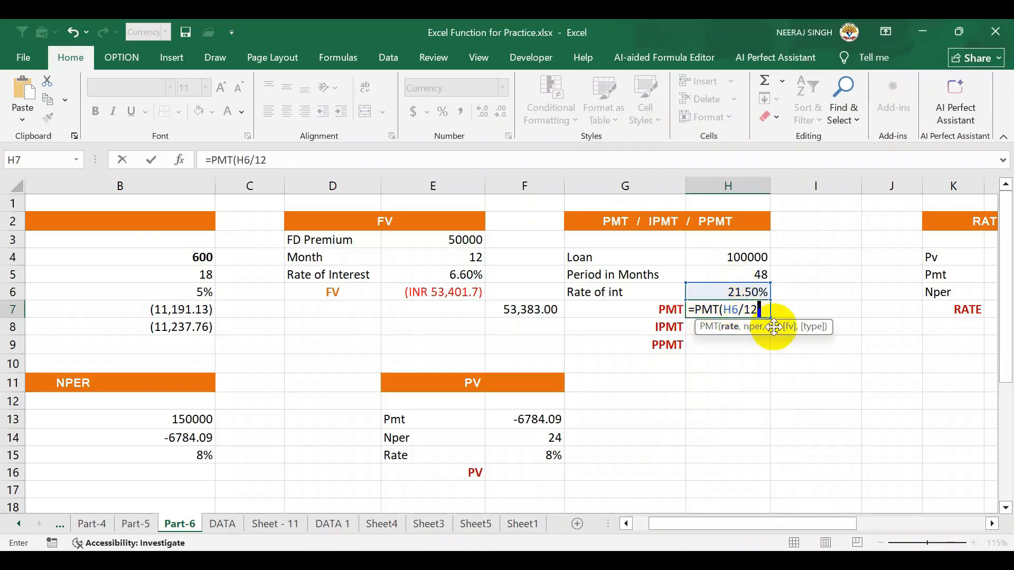
text(,)
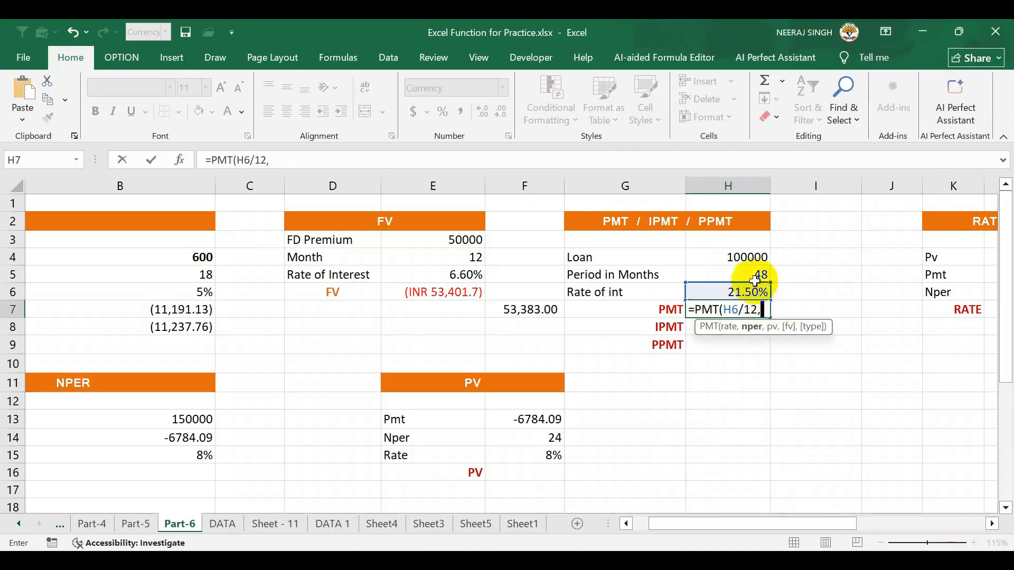
click(749, 273)
text(,)
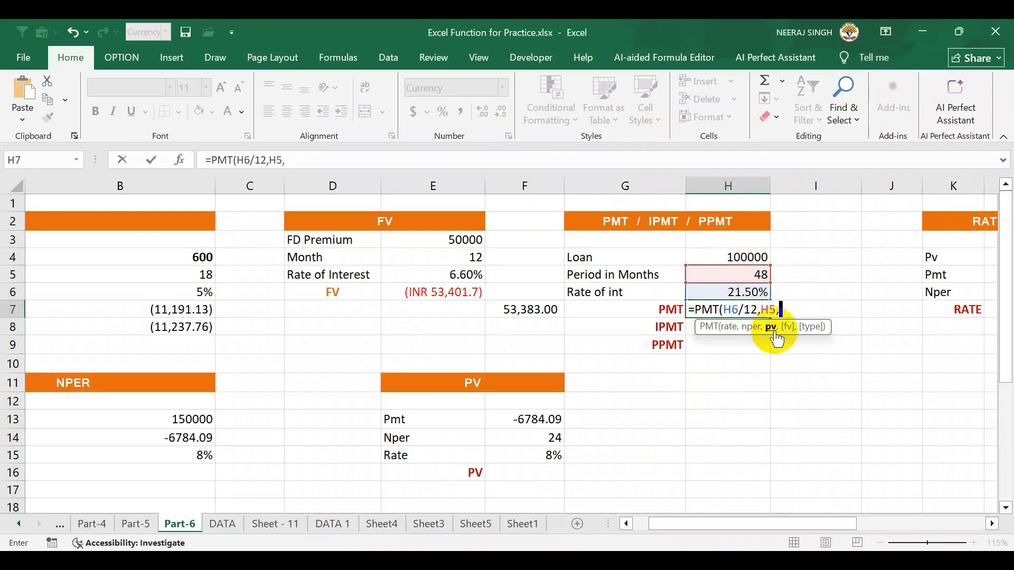
click(743, 256)
text(,)
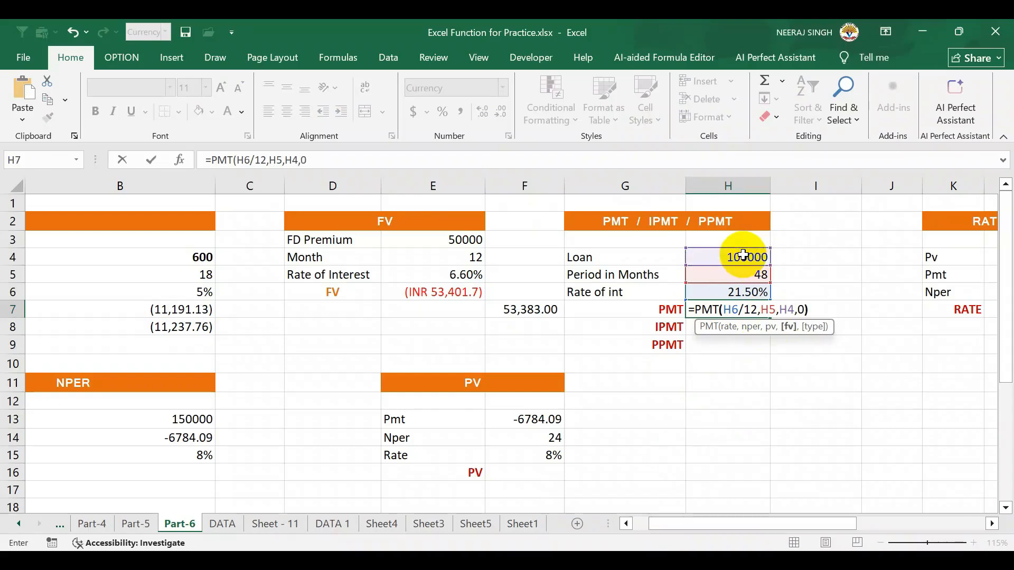
text(0))
key(Return)
click(731, 311)
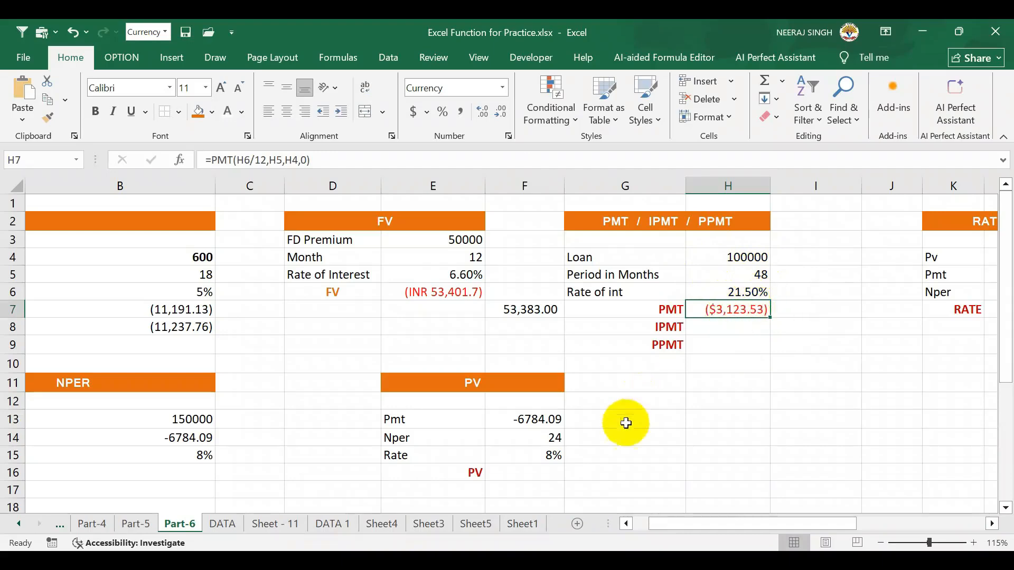
Switch to Chrome, search Google for emi calculator.net and open the emicalculator.net result
mouse_move(532, 560)
click(528, 499)
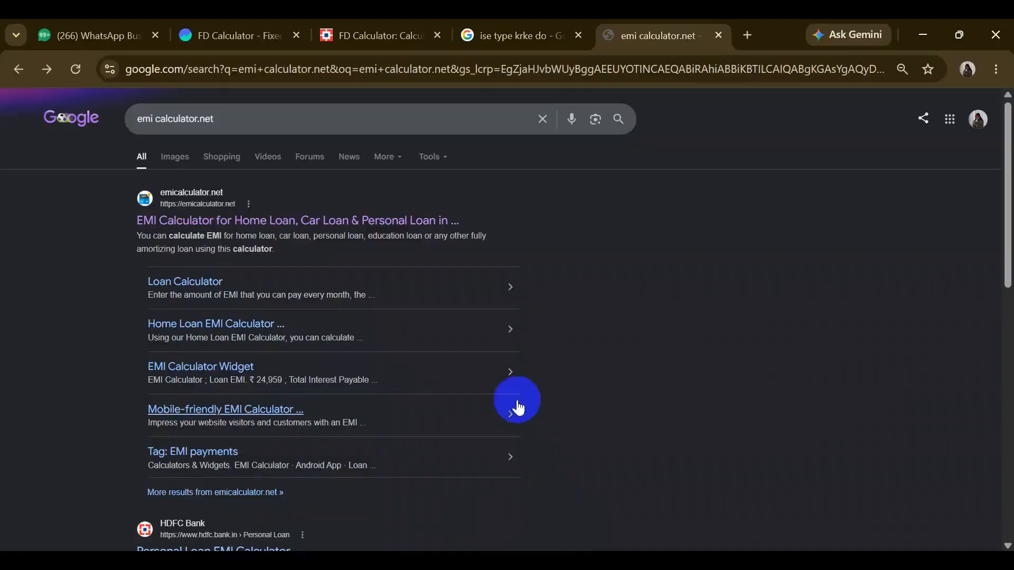
click(265, 130)
key(Return)
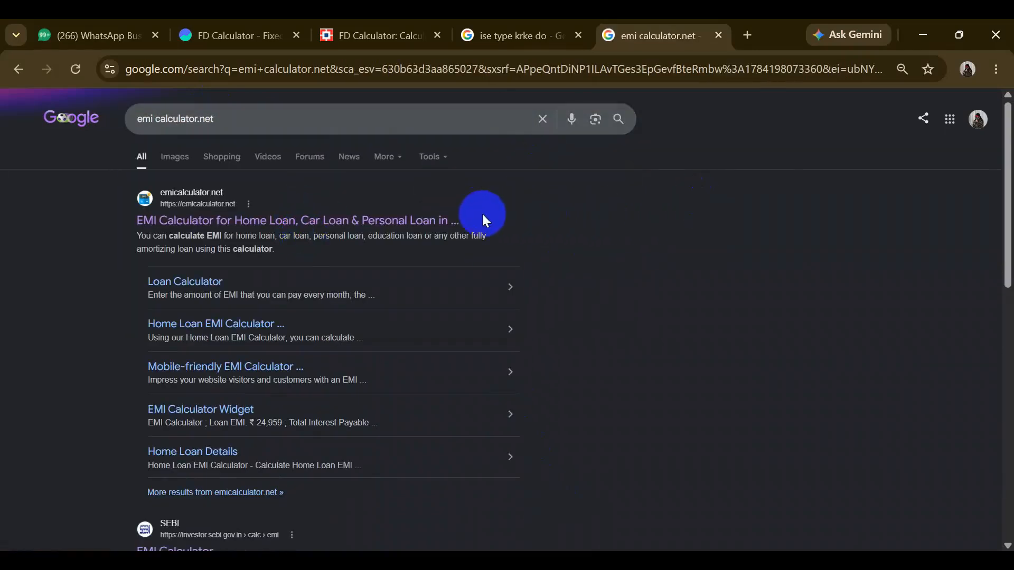
click(414, 221)
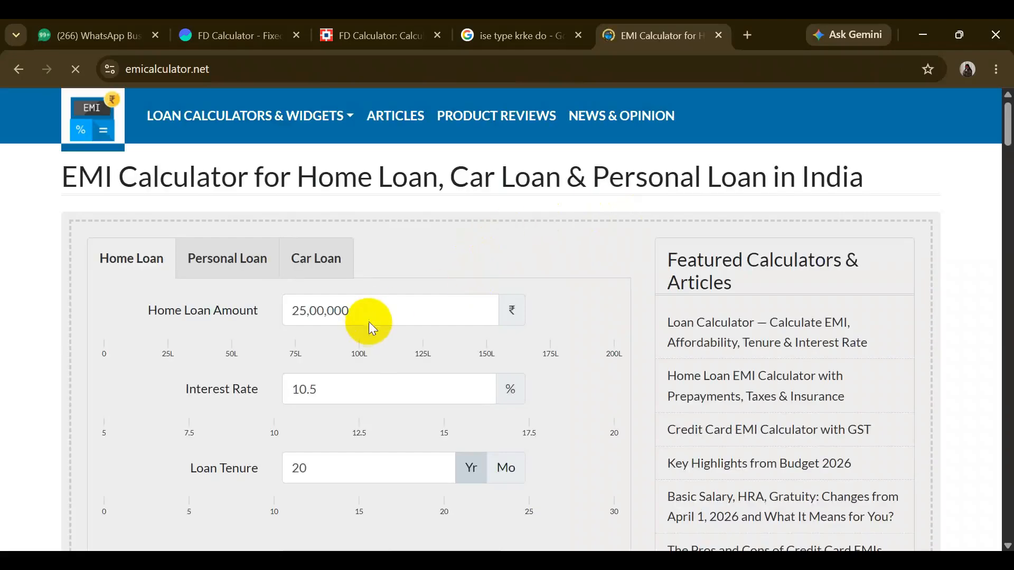
Set the home loan amount to 100000 and the interest rate to 21.5% in the EMI calculator
drag(362, 301, 176, 319)
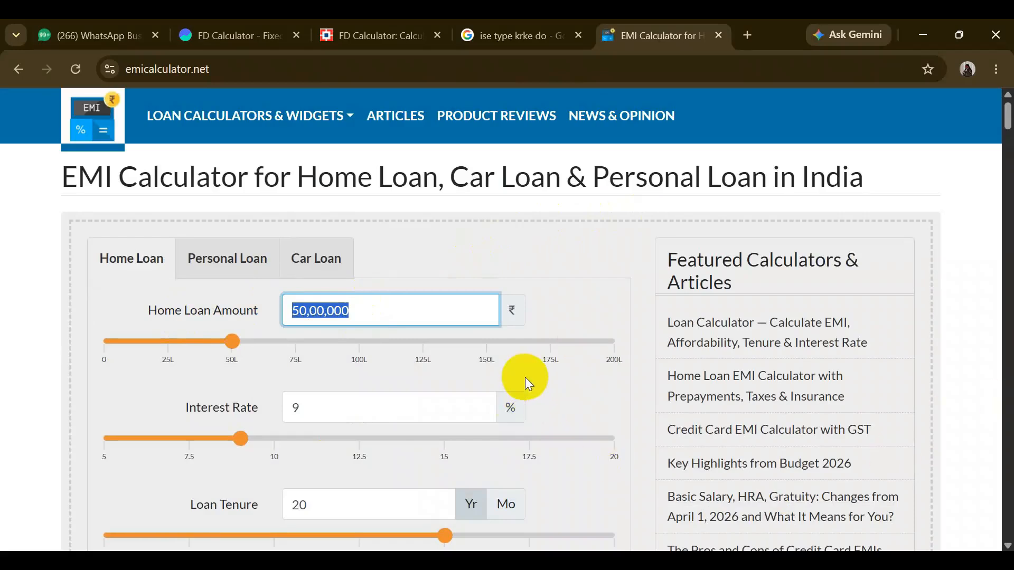
text(100000)
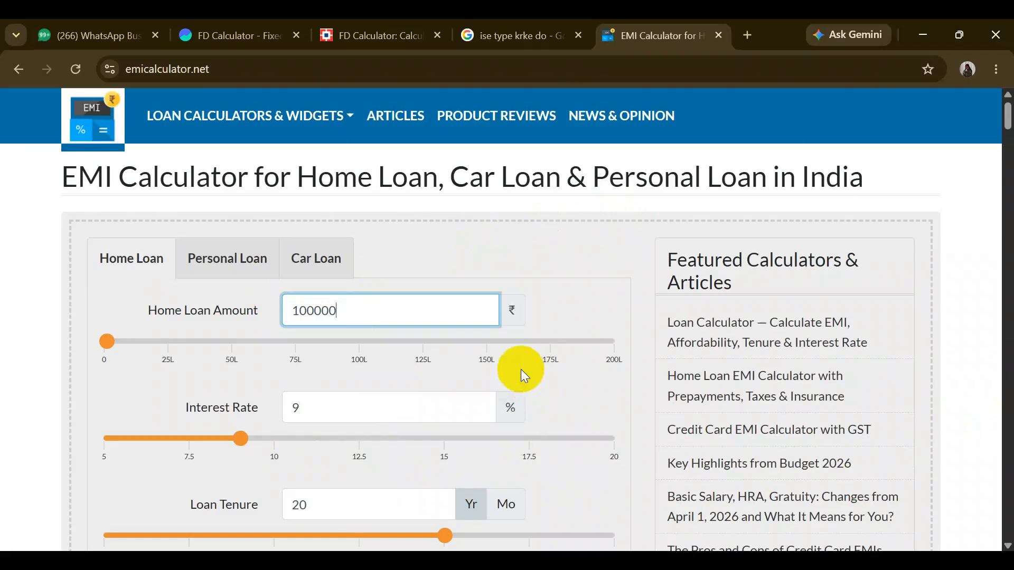
double_click(298, 408)
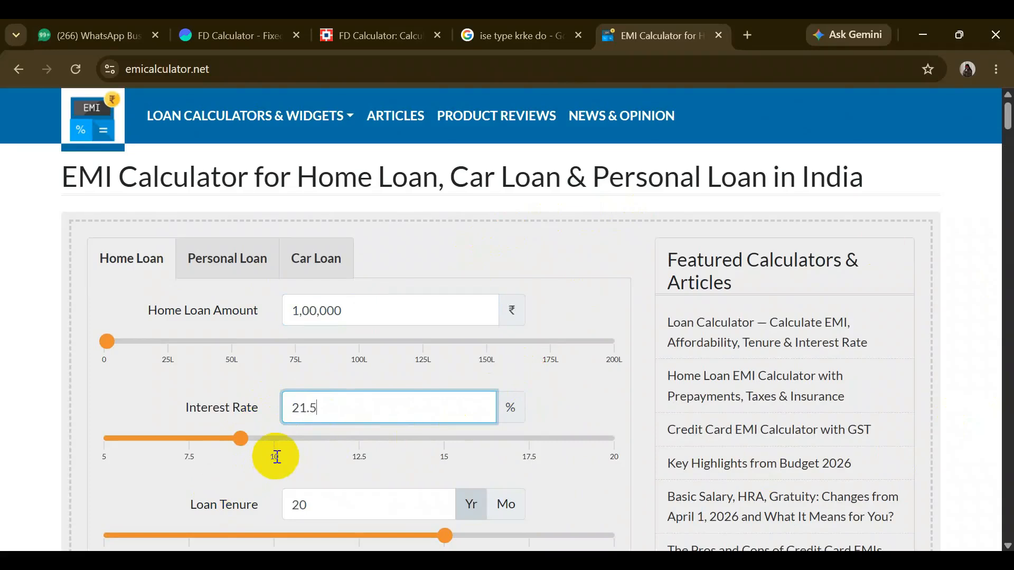
key(Return)
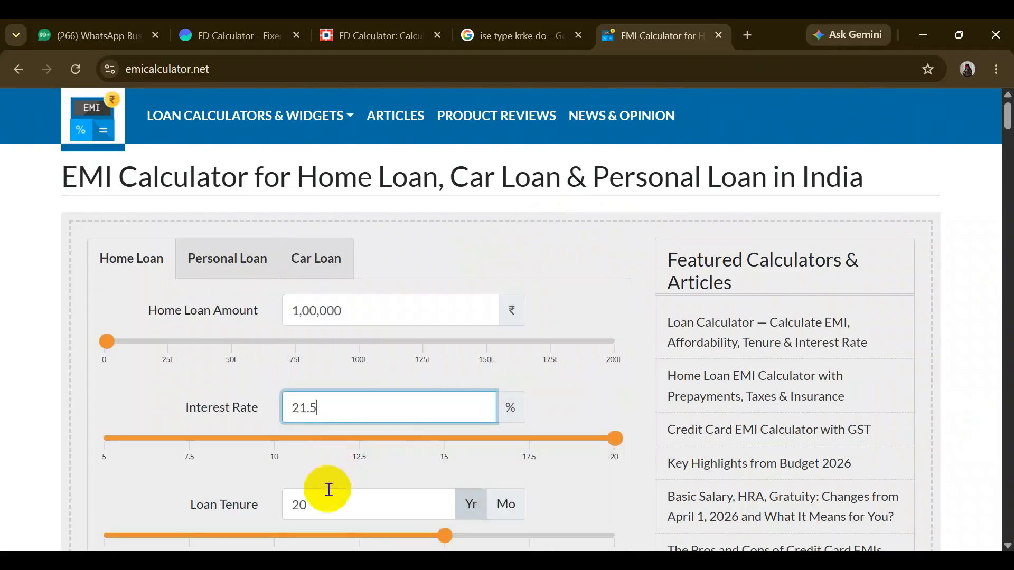
Set the loan tenure to 4 years and view the calculated loan EMI
double_click(280, 505)
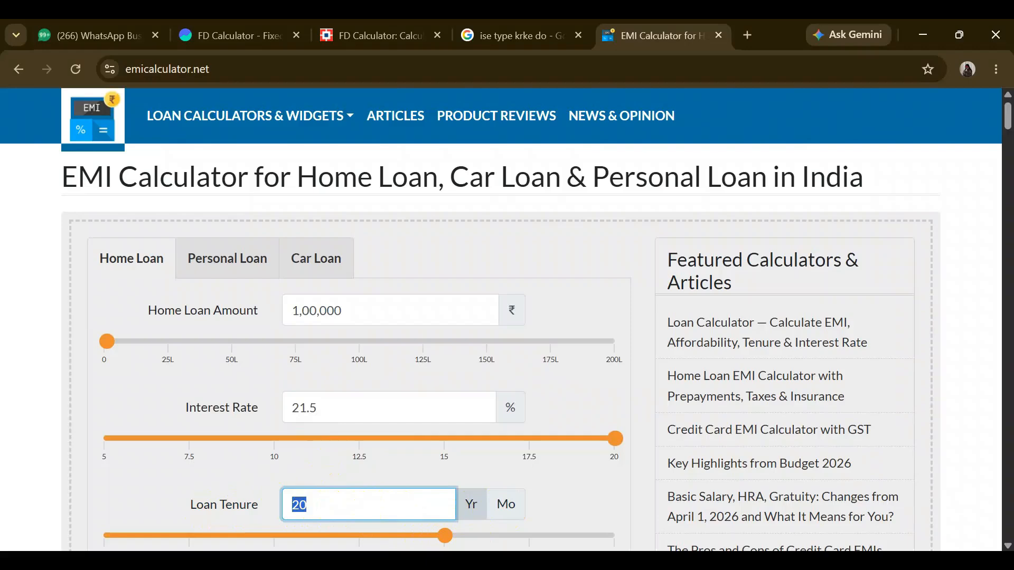
click(503, 503)
double_click(301, 504)
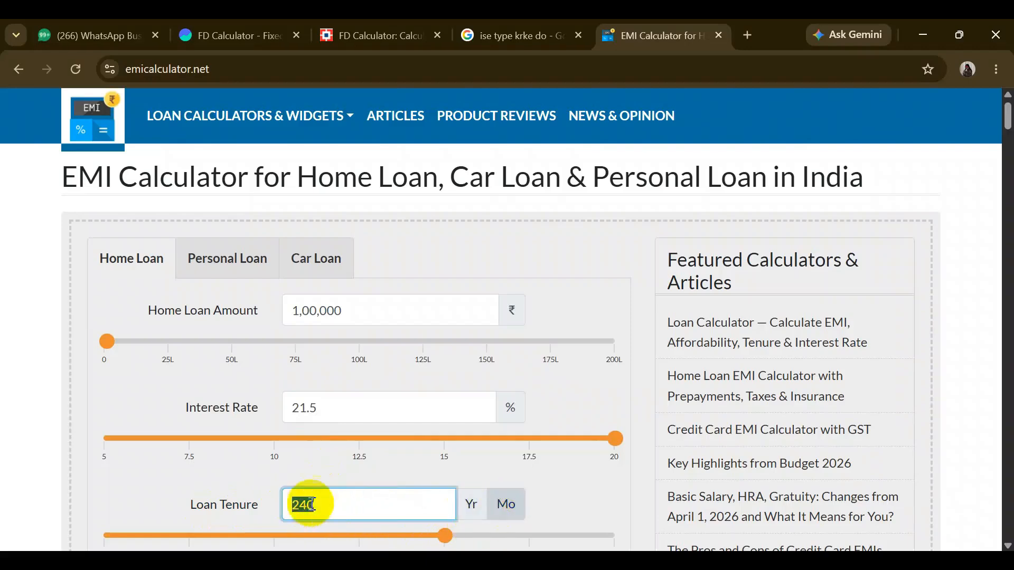
click(464, 505)
double_click(298, 502)
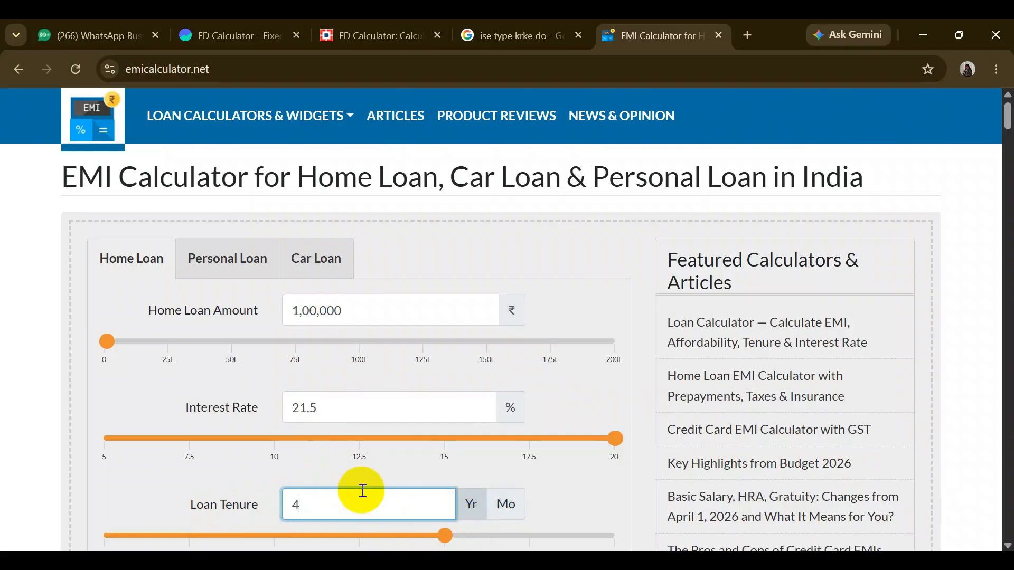
text(4)
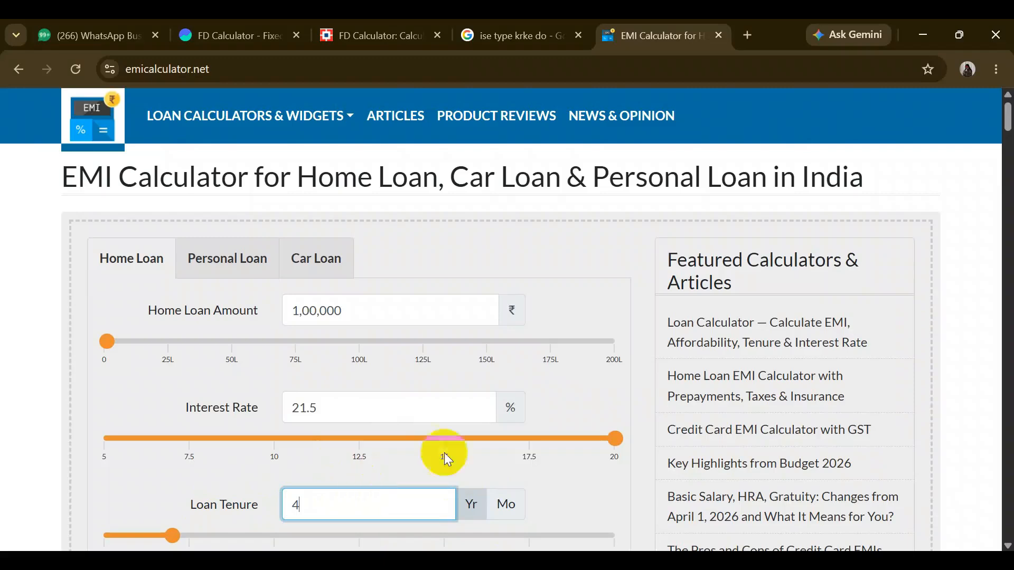
scroll(1005, 129, down, 7)
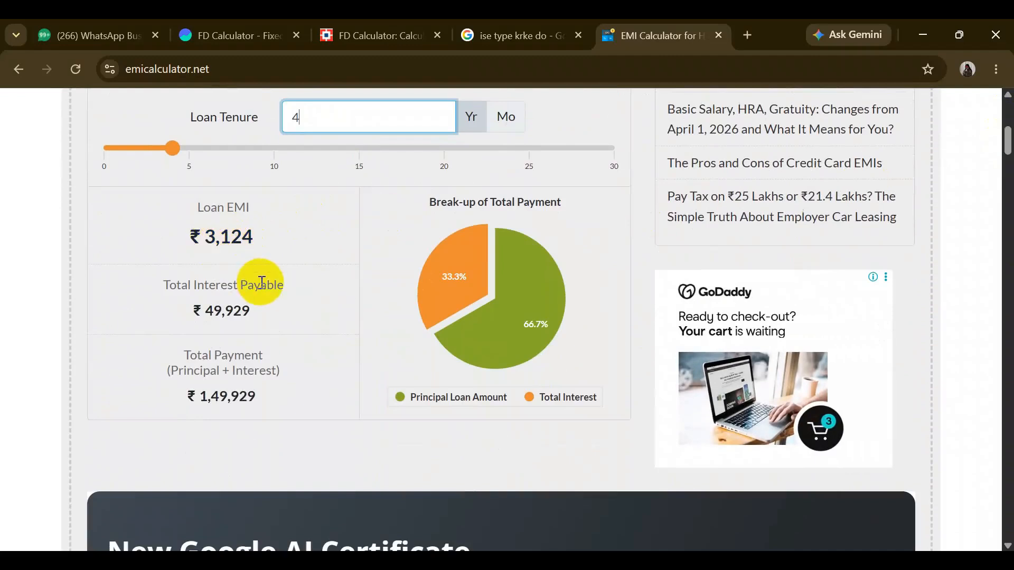
Switch back to Excel and show the PMT result in H7 without decimals
click(581, 522)
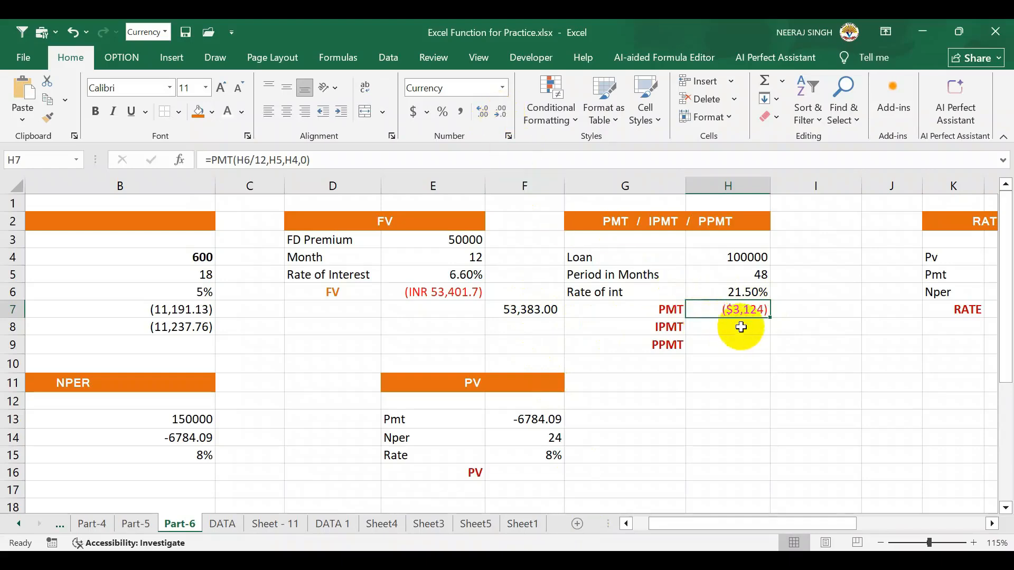
click(498, 114)
click(502, 119)
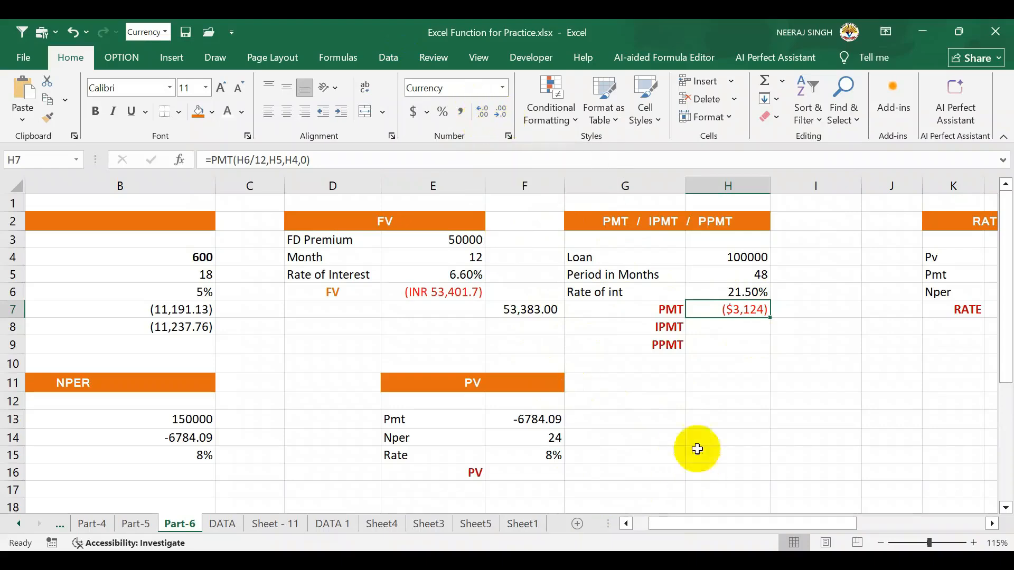
Review the EMI calculator's loan inputs, total interest and total payment in Chrome, and return to Excel
mouse_move(593, 560)
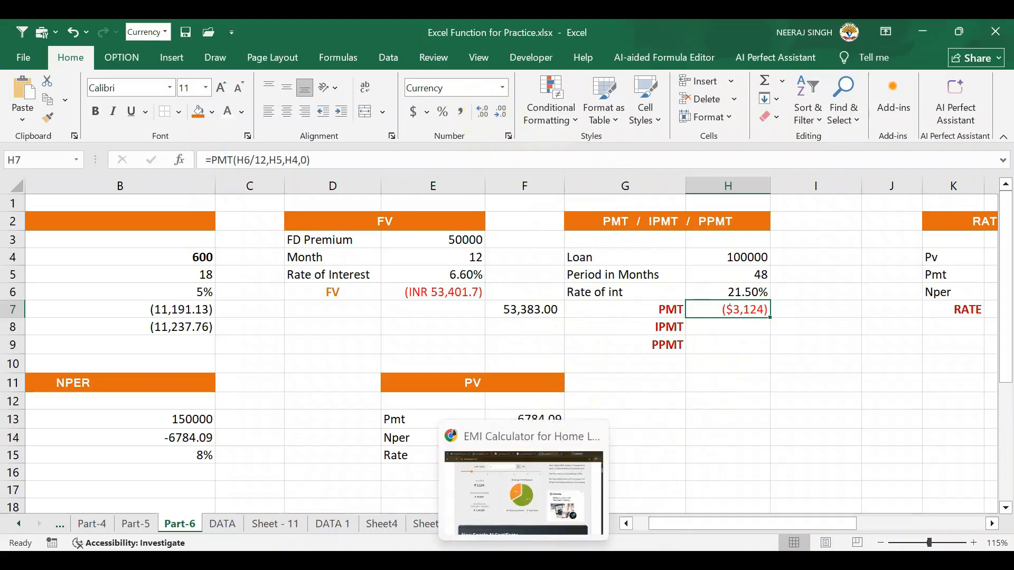
click(520, 561)
scroll(409, 343, up, 6)
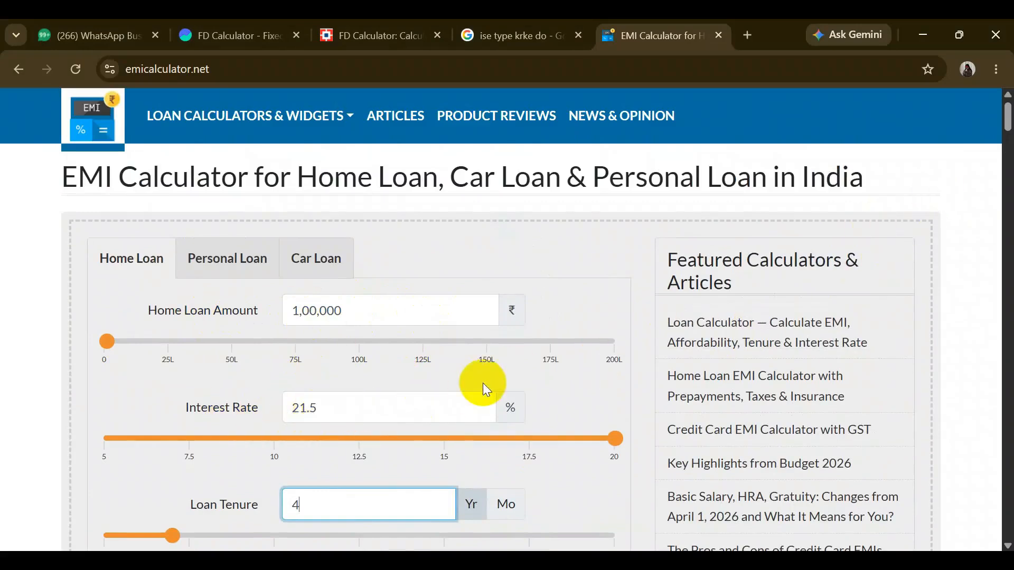
scroll(483, 383, down, 6)
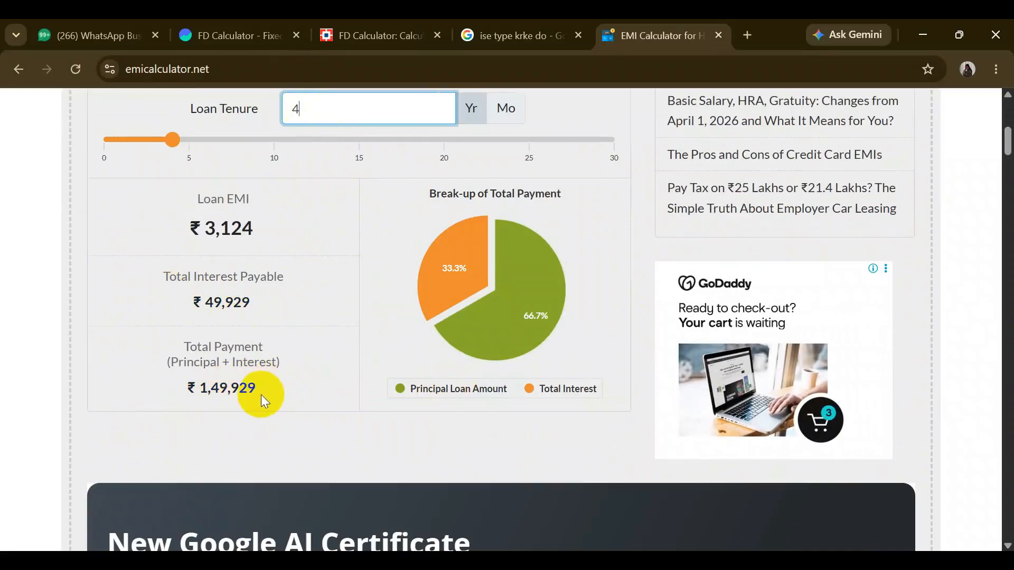
drag(997, 141, 996, 122)
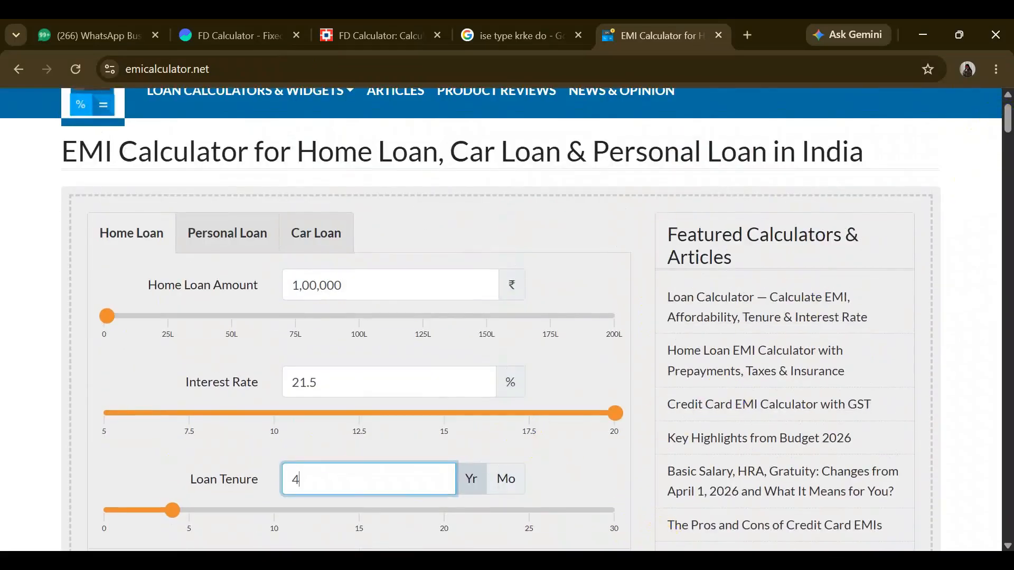
key(alt+Tab)
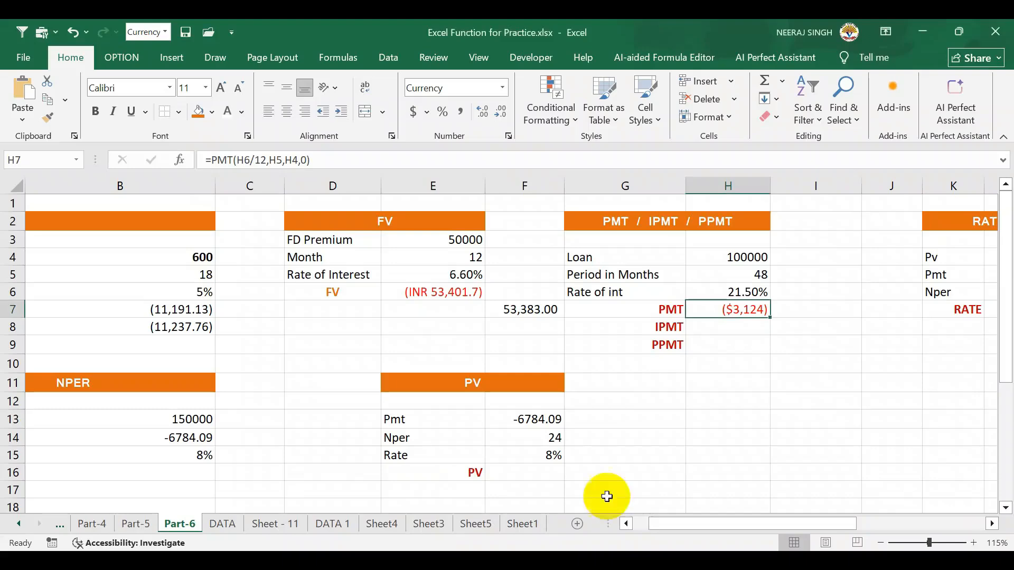
Set the loan period in H5 to 4
click(730, 326)
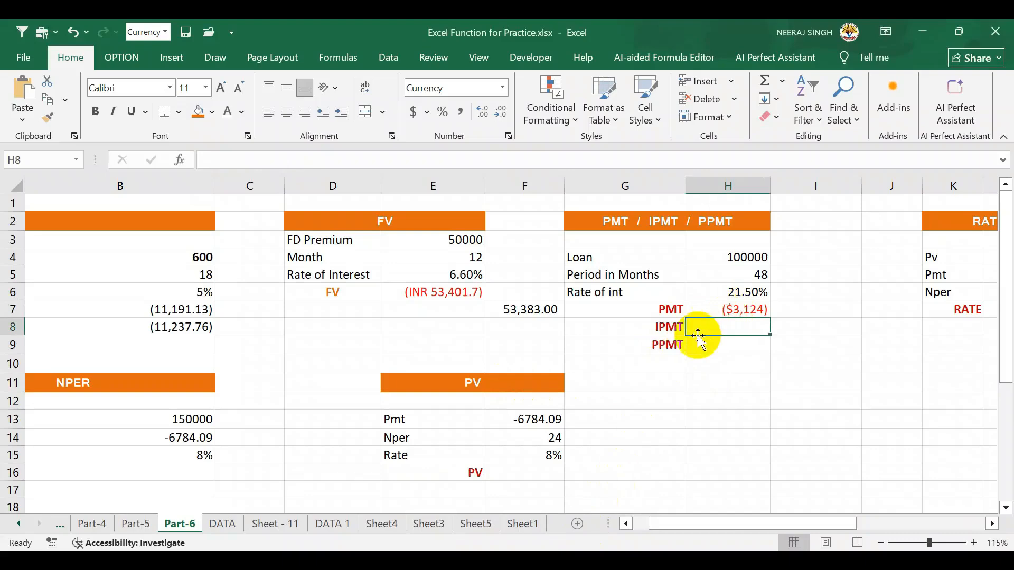
click(751, 275)
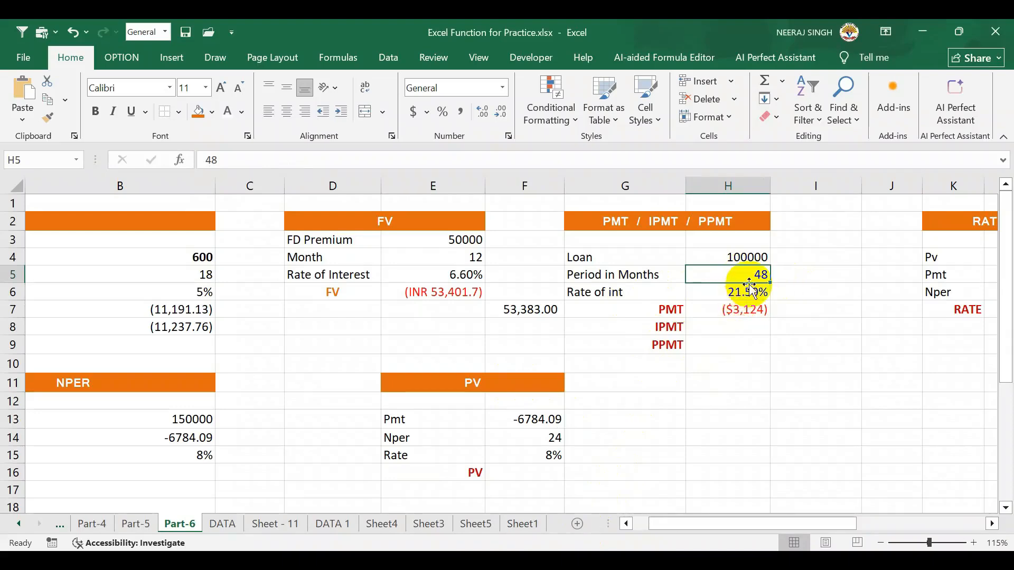
text(4)
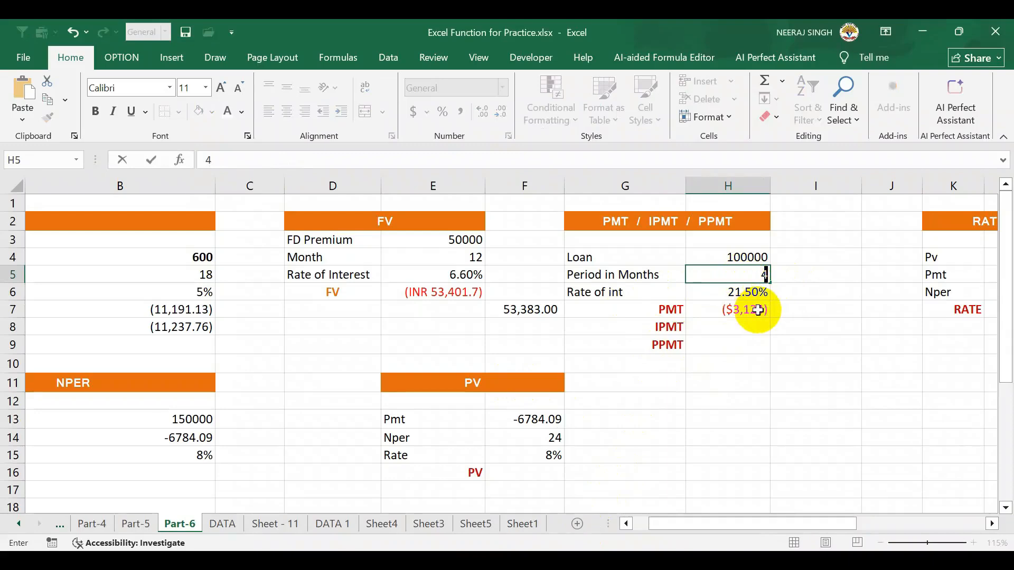
key(Return)
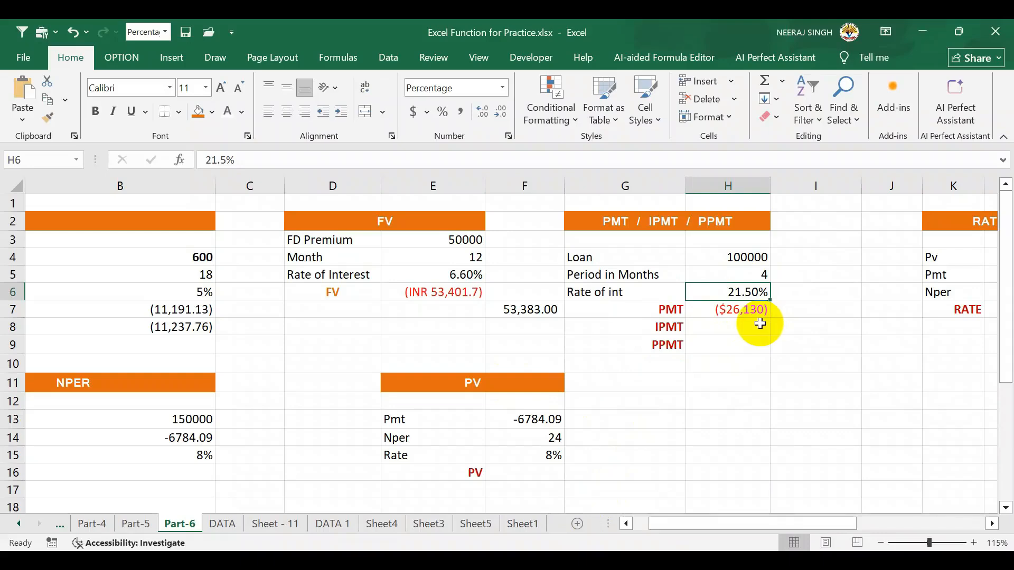
Remove the division by 12 from the rate in H7, making the formula =PMT(H6,H5,H4,0)
click(752, 273)
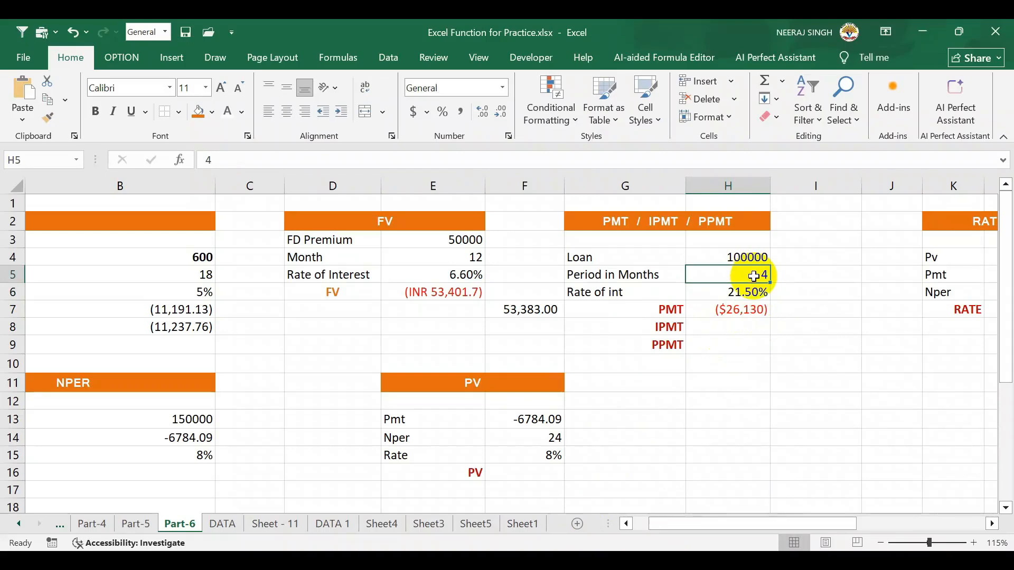
double_click(743, 310)
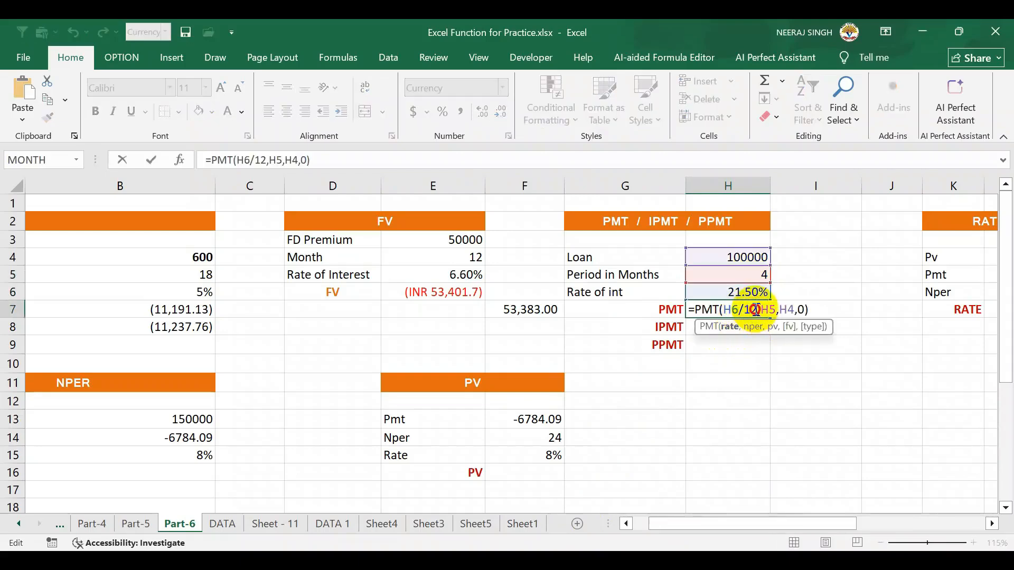
key(Delete)
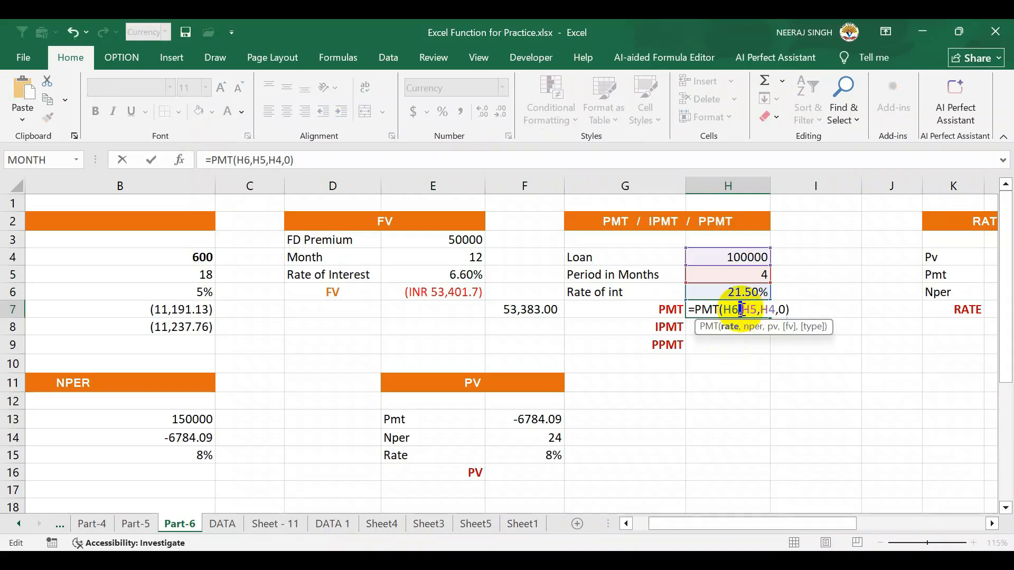
key(Return)
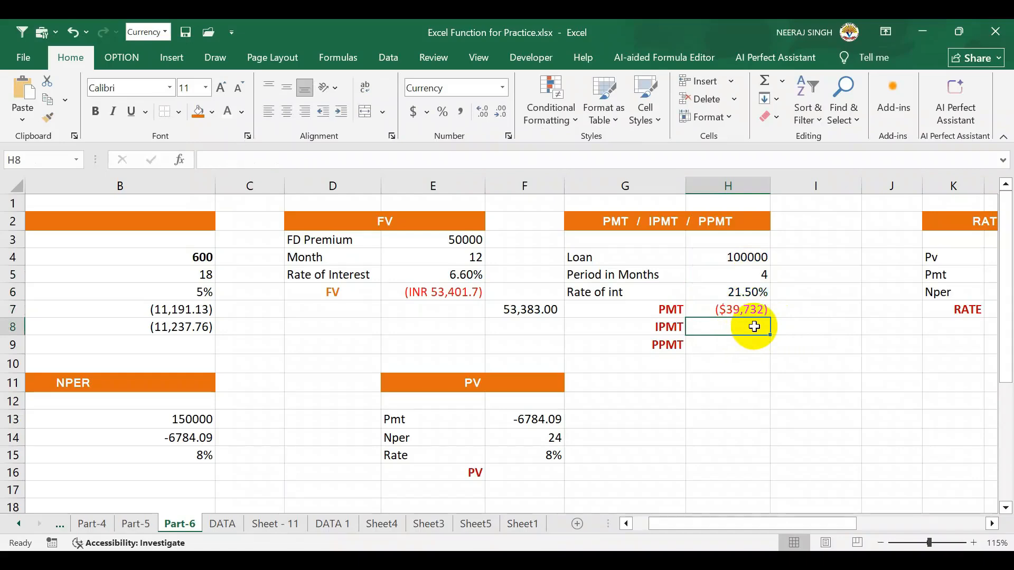
Set the loan period in H5 to 48 months
click(753, 274)
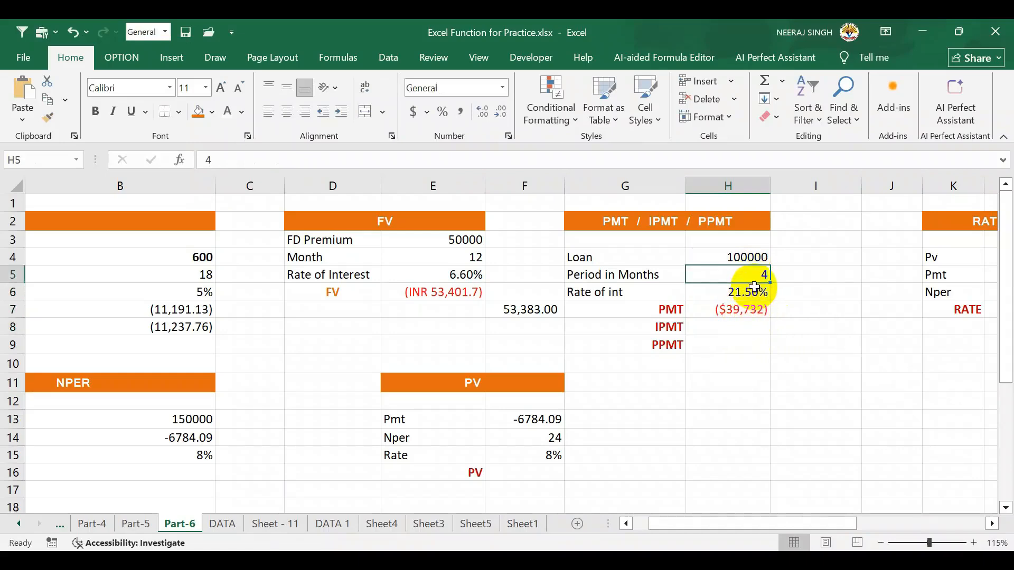
click(746, 310)
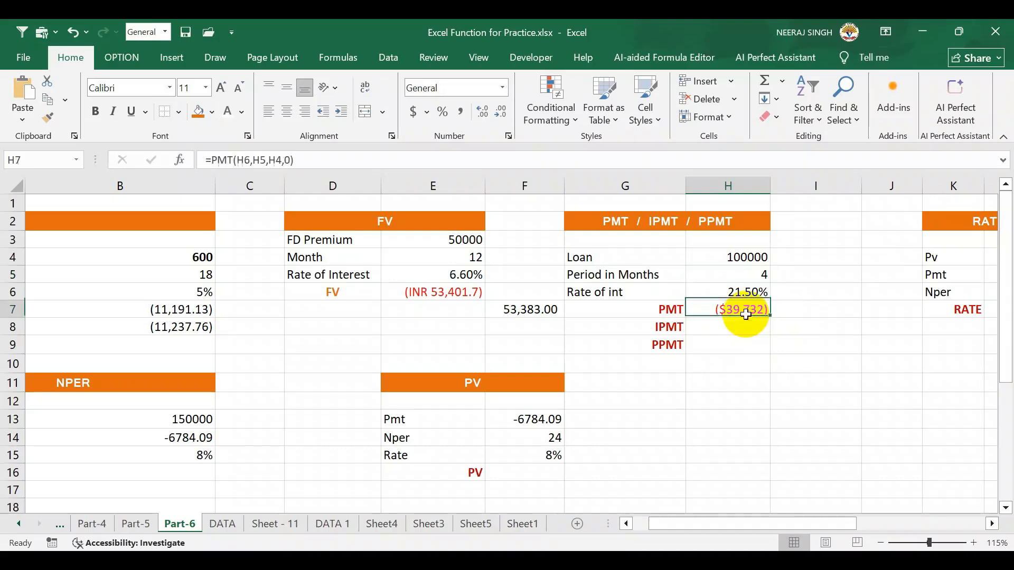
click(747, 277)
text(48)
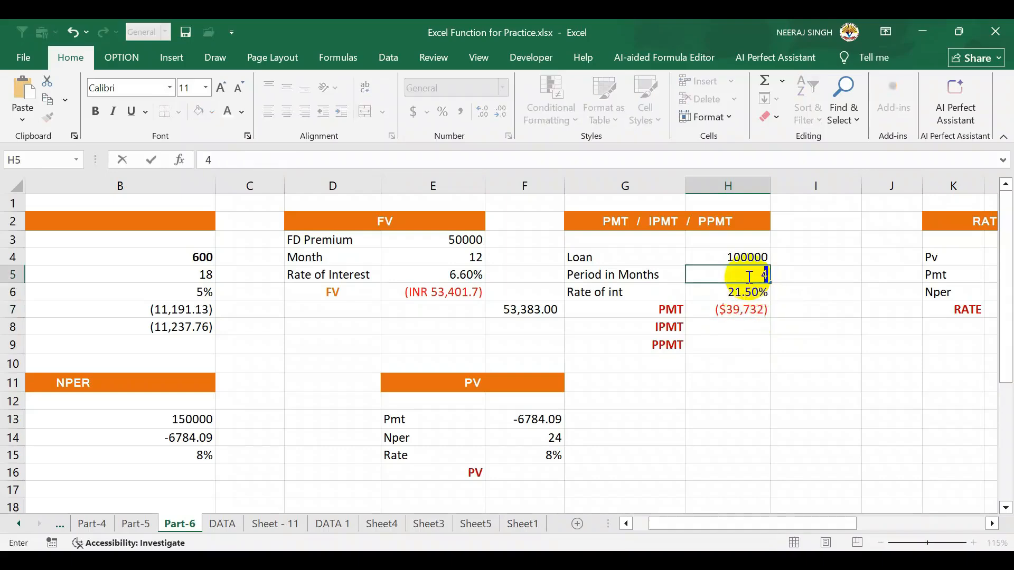
key(Return)
Divide the rate by 12 in H7's payment formula, making it =PMT(H6/12,H5,H4,0)
double_click(735, 311)
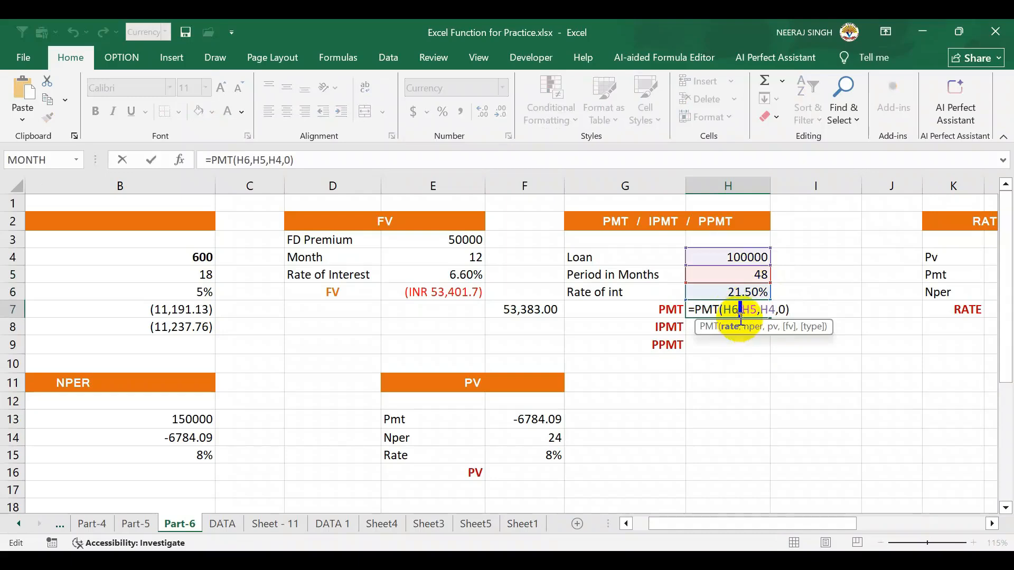
text(/)
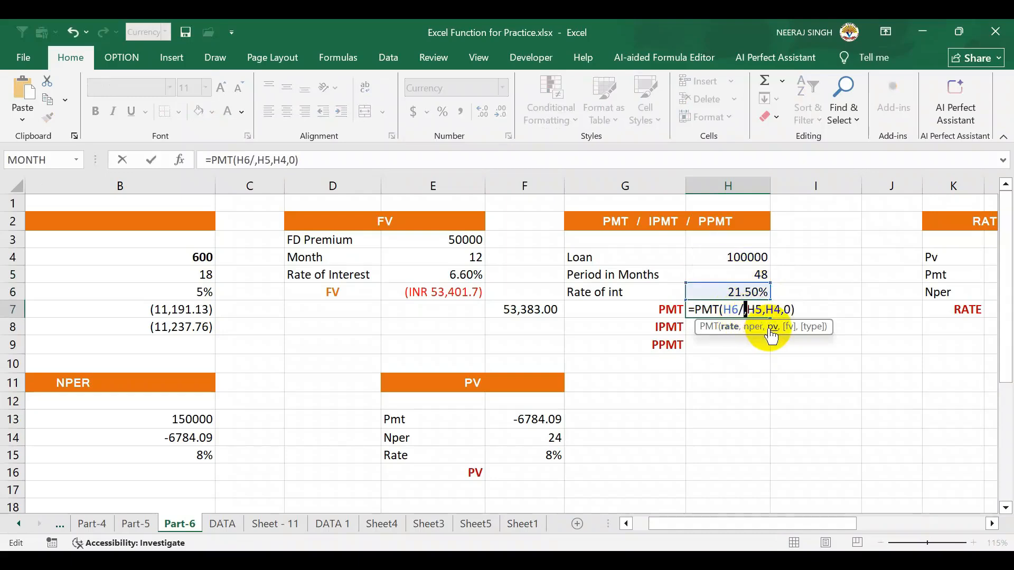
text(12)
key(Return)
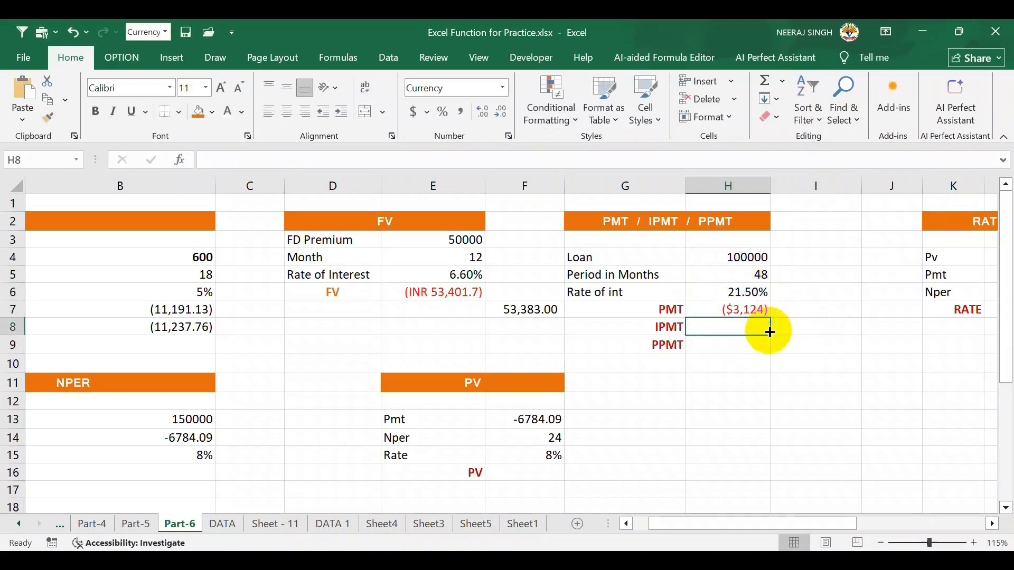
click(757, 311)
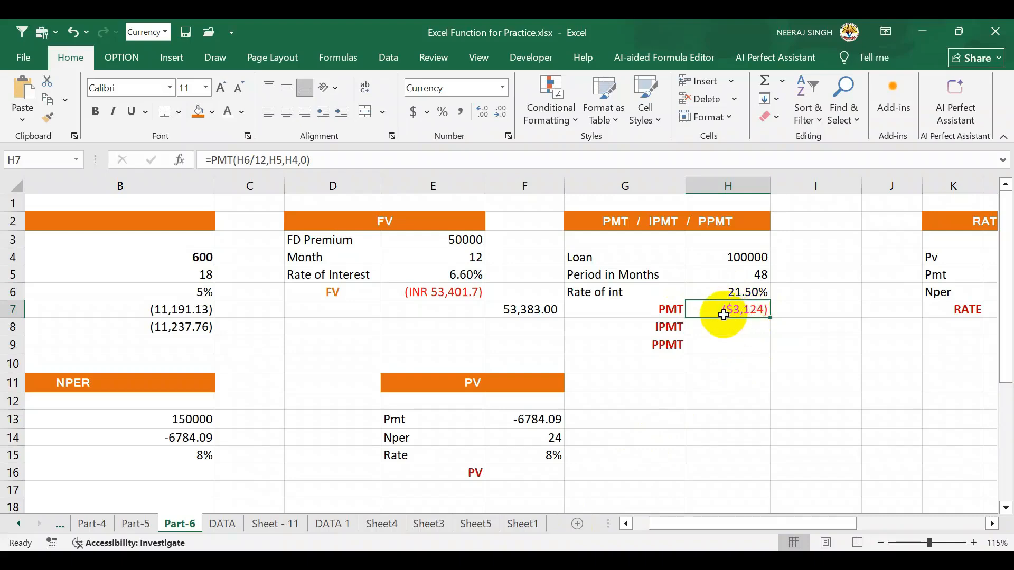
click(715, 328)
click(715, 344)
click(715, 331)
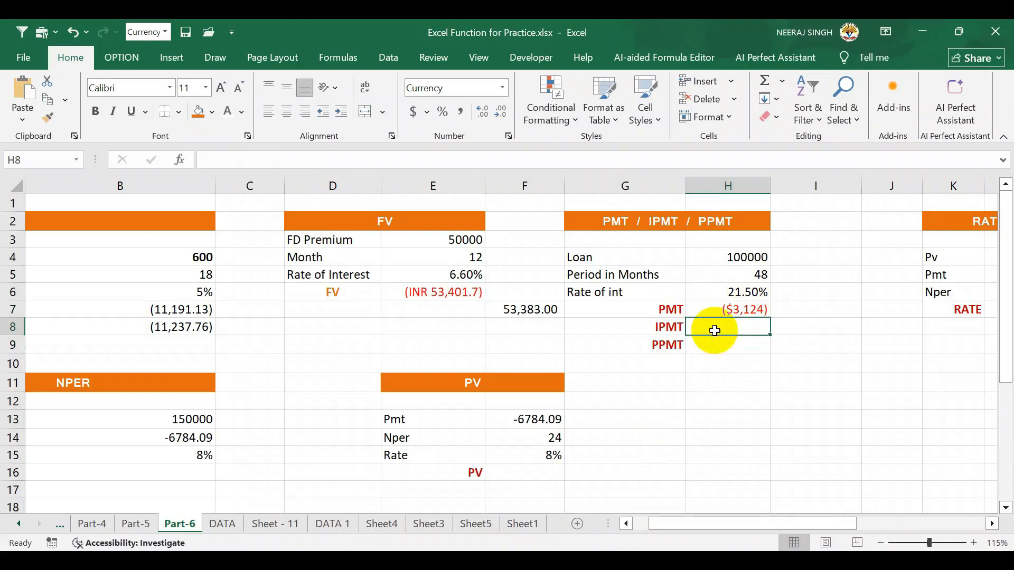
click(726, 309)
click(720, 324)
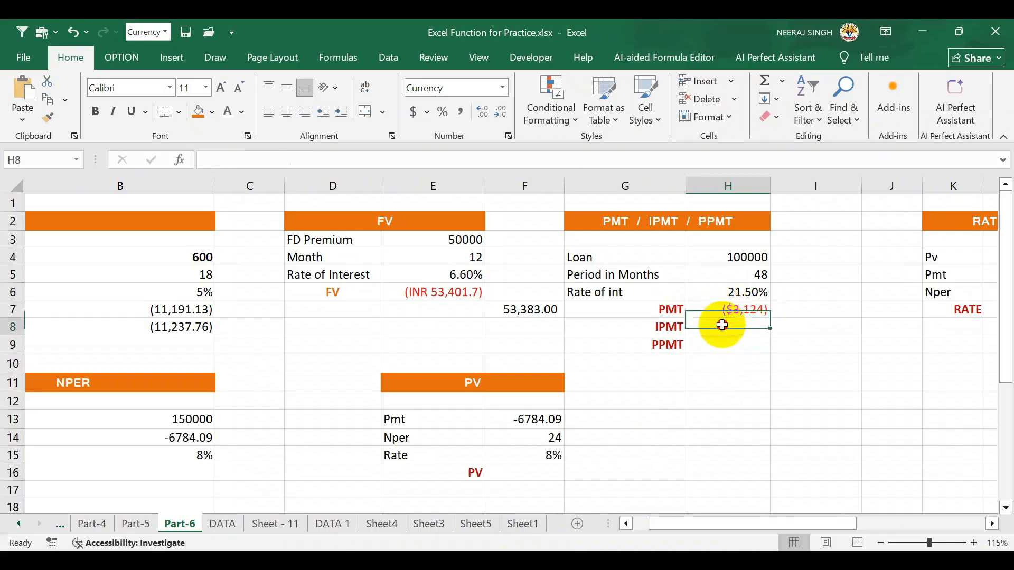
click(713, 347)
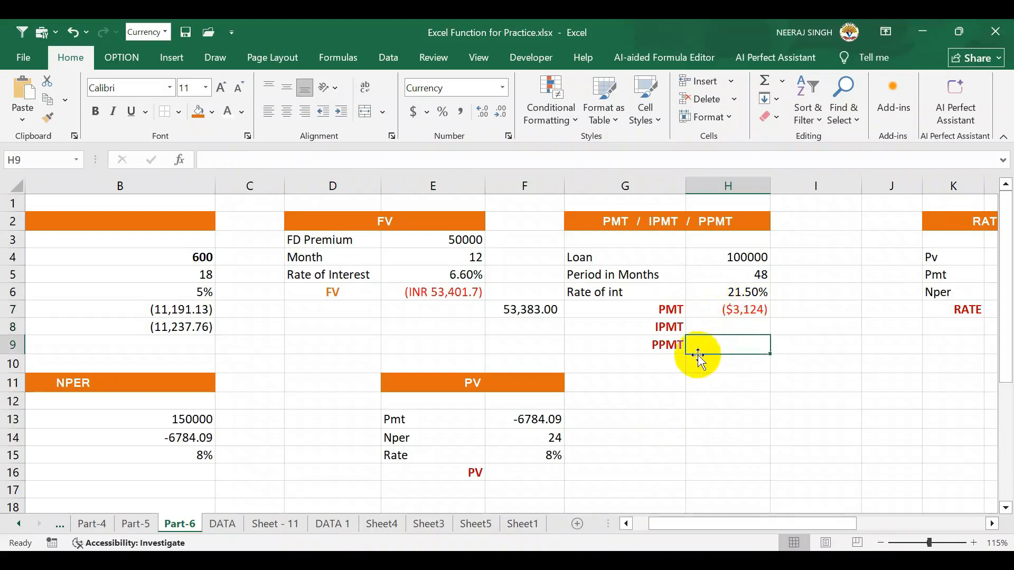
Calculate the first period's interest payment in H8 with =IPMT(H6,1,H5,H4,,0)
click(716, 328)
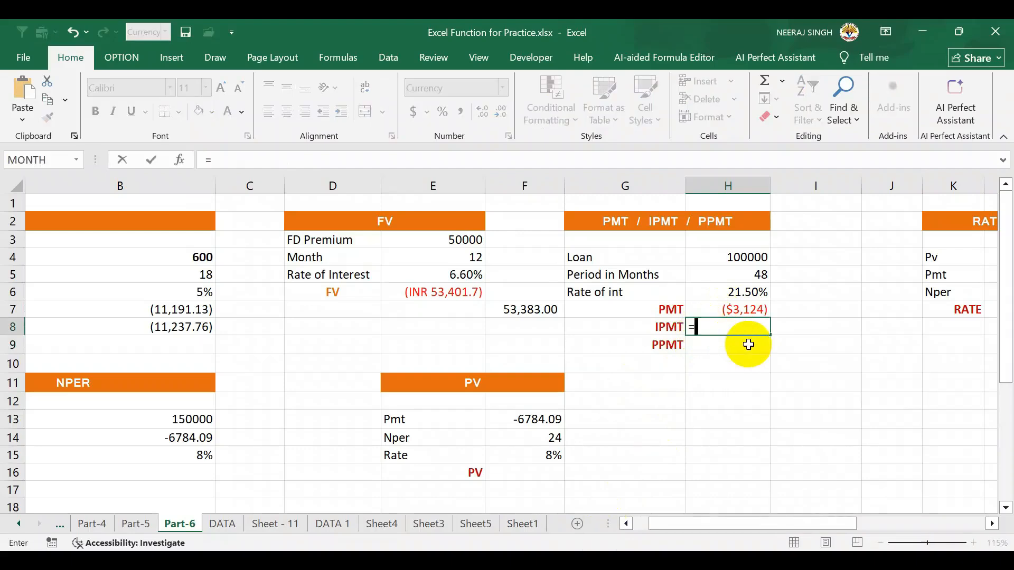
text(ipmt)
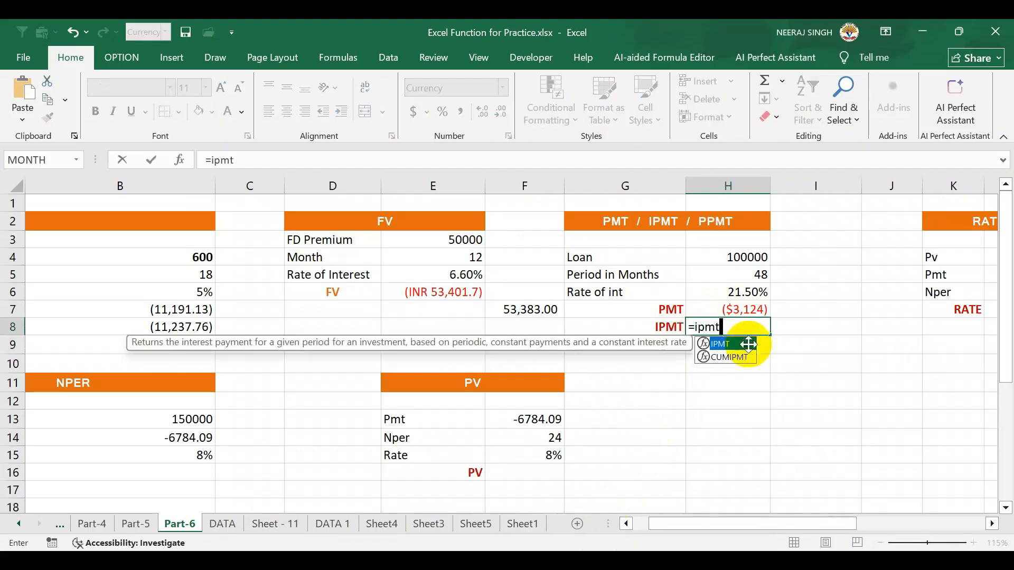
key(Tab)
click(731, 292)
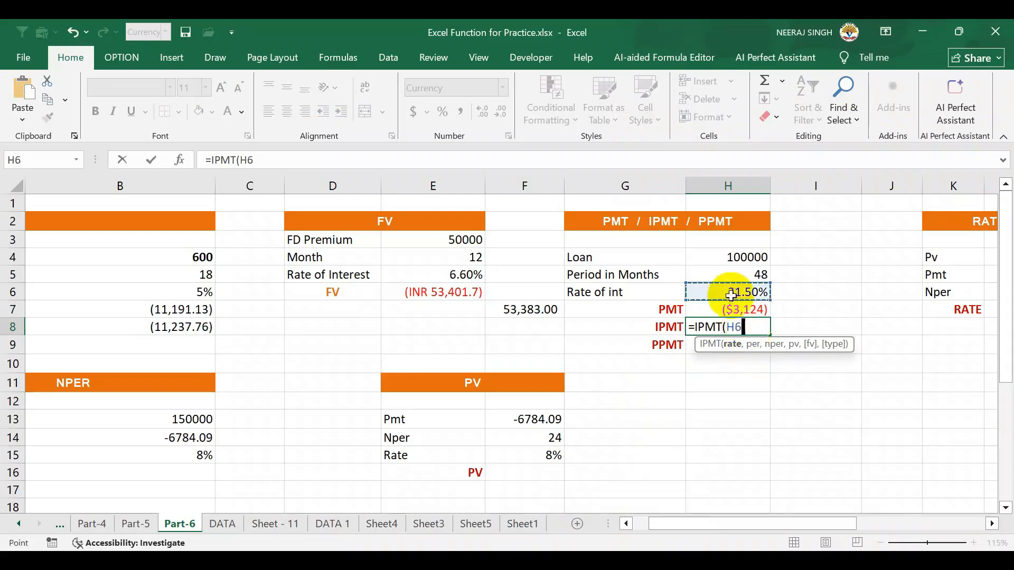
text(,)
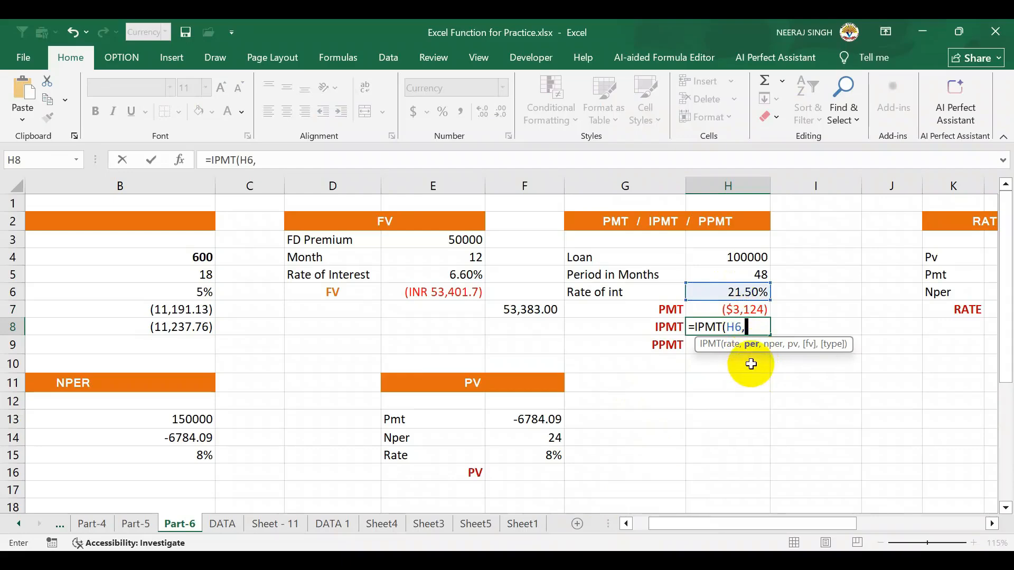
text(,)
click(752, 276)
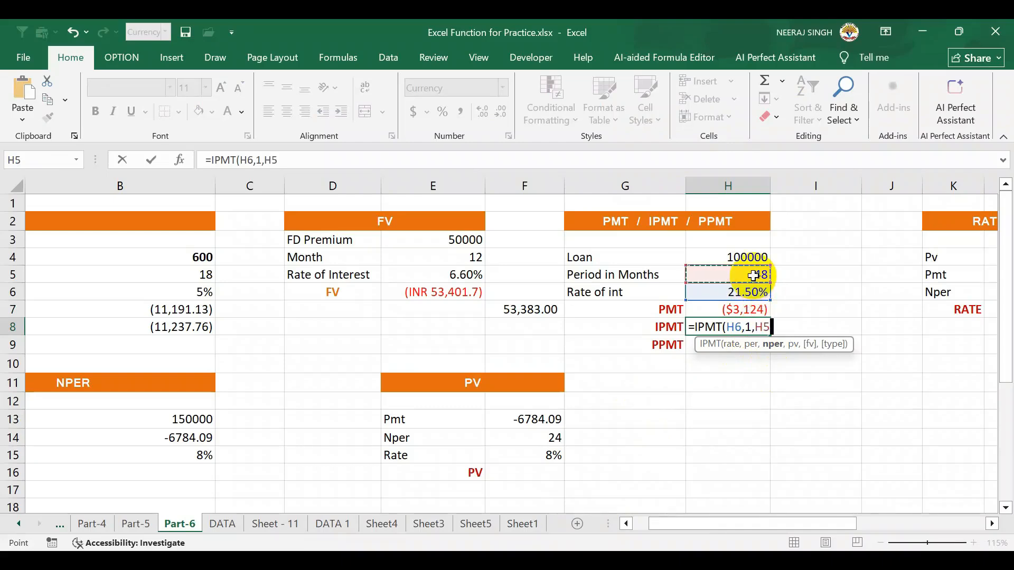
text(,)
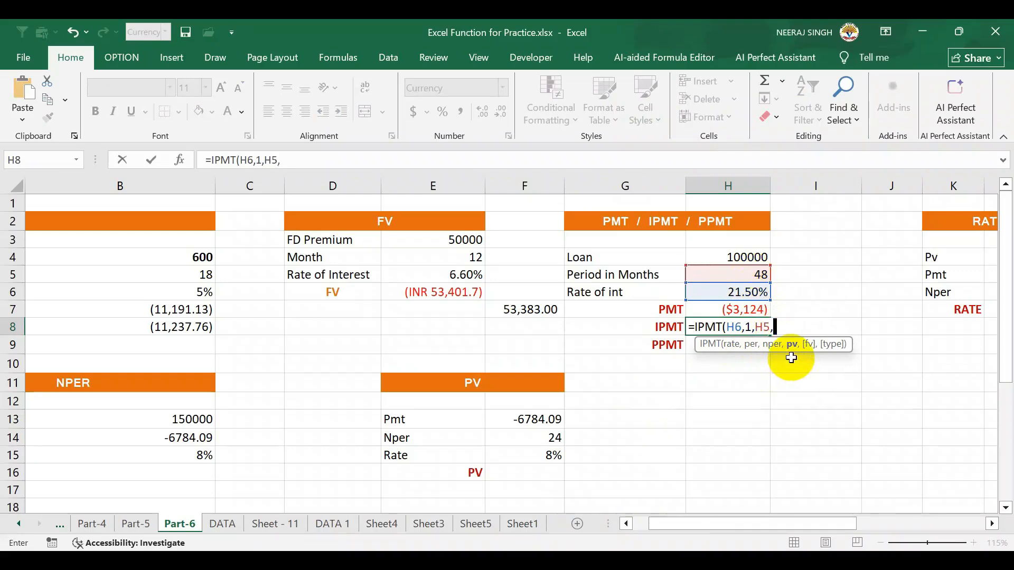
click(756, 257)
text(,)
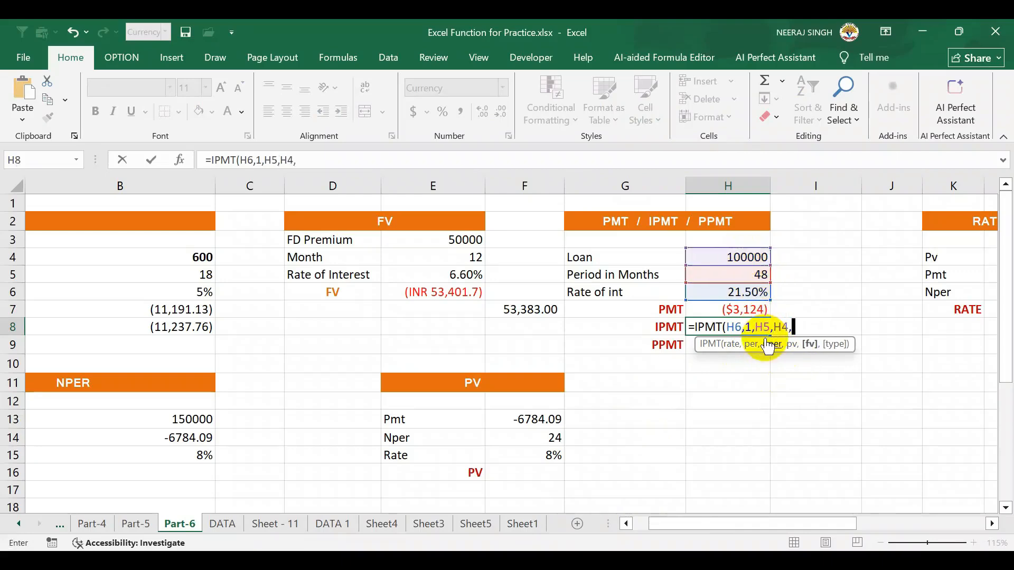
text(,)
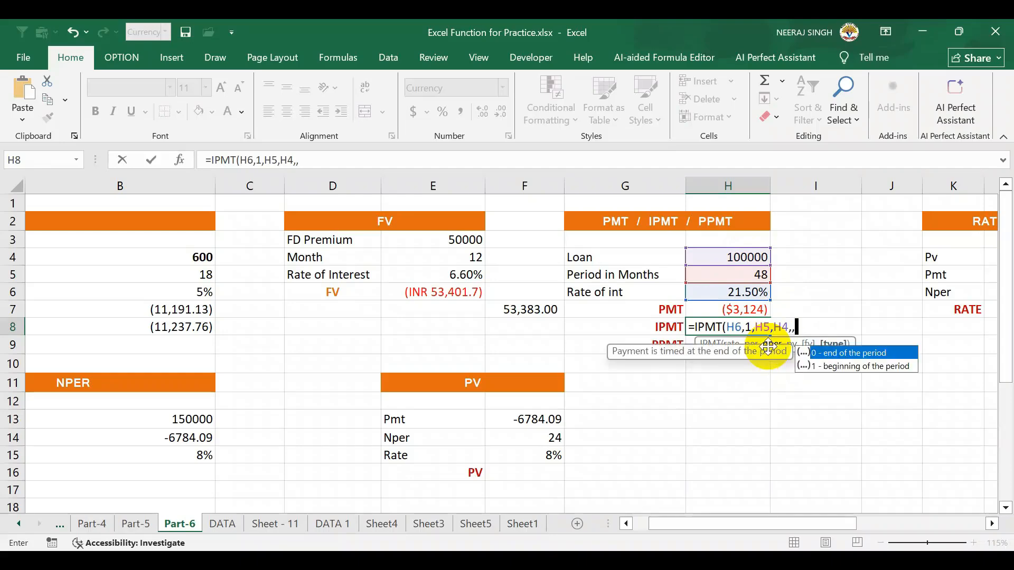
text(,)
key(BackSpace)
text(0))
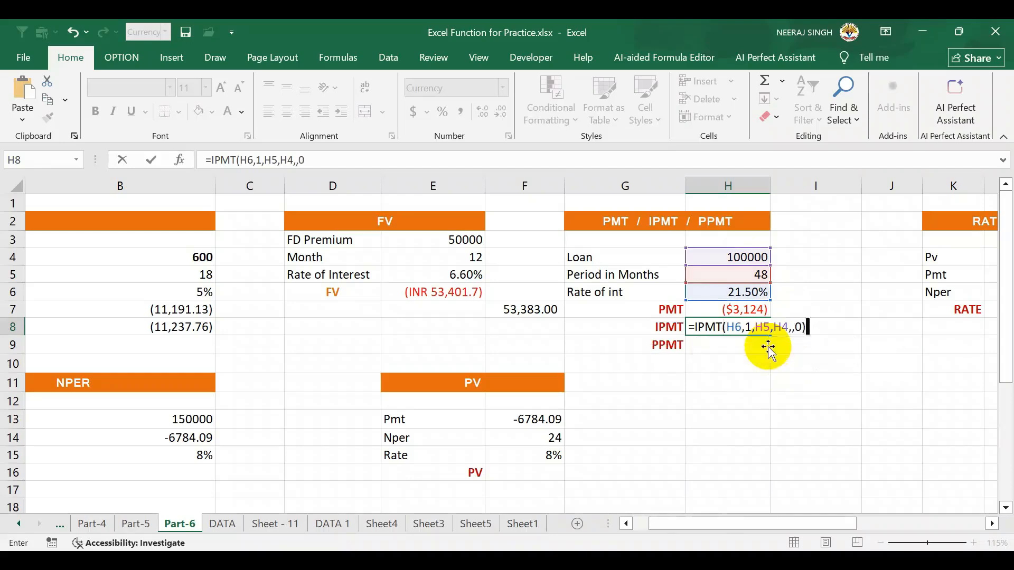
key(ctrl+Return)
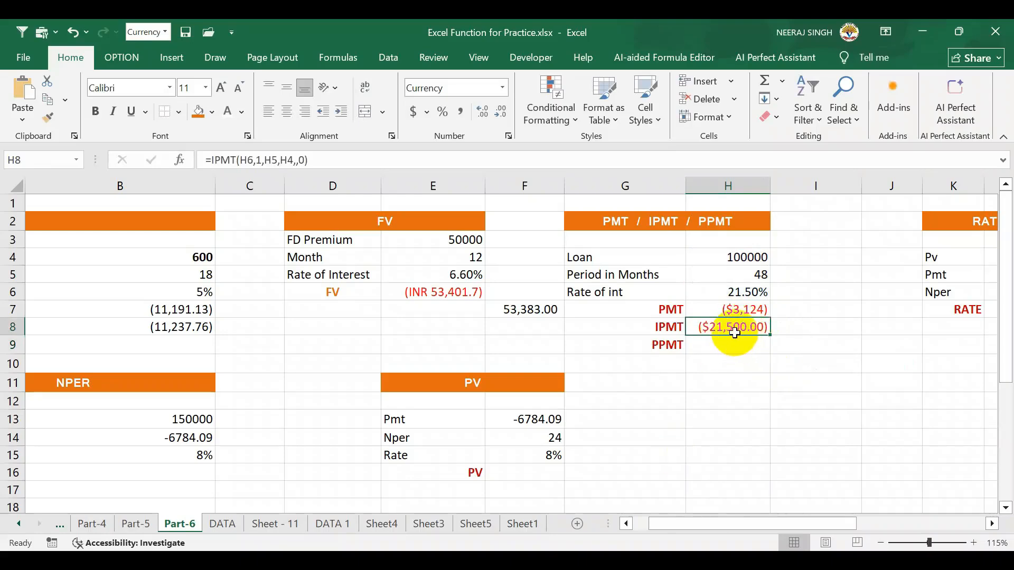
Convert the rate in H8's interest formula to monthly, making it =IPMT(H6/12,1,H5,H4,,0)
double_click(732, 329)
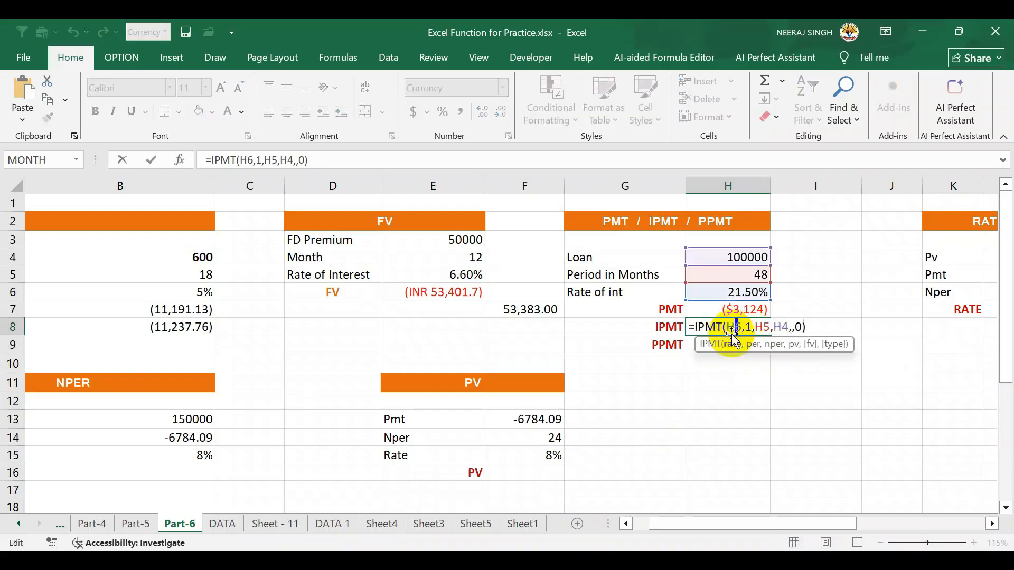
text(/12)
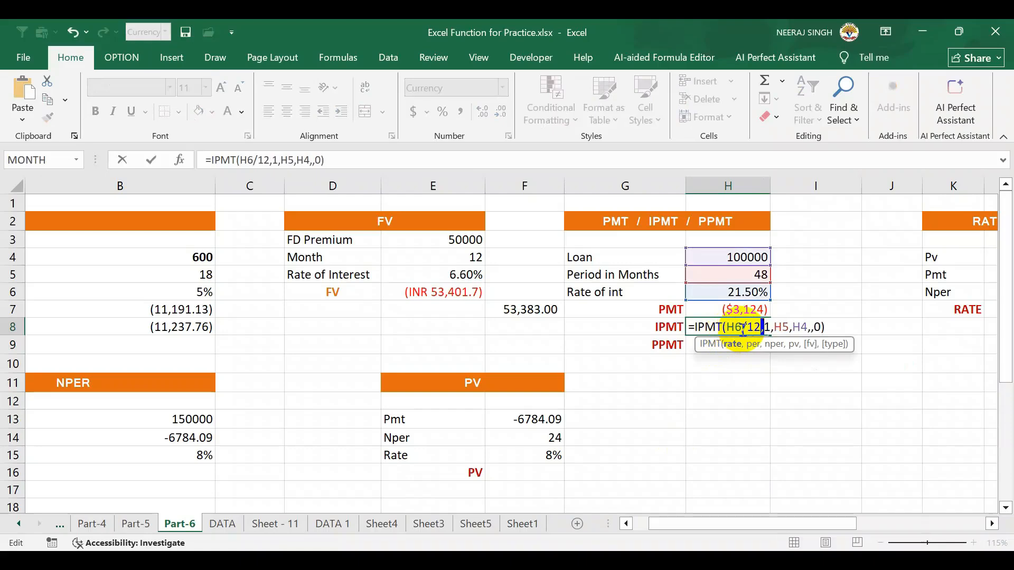
key(Return)
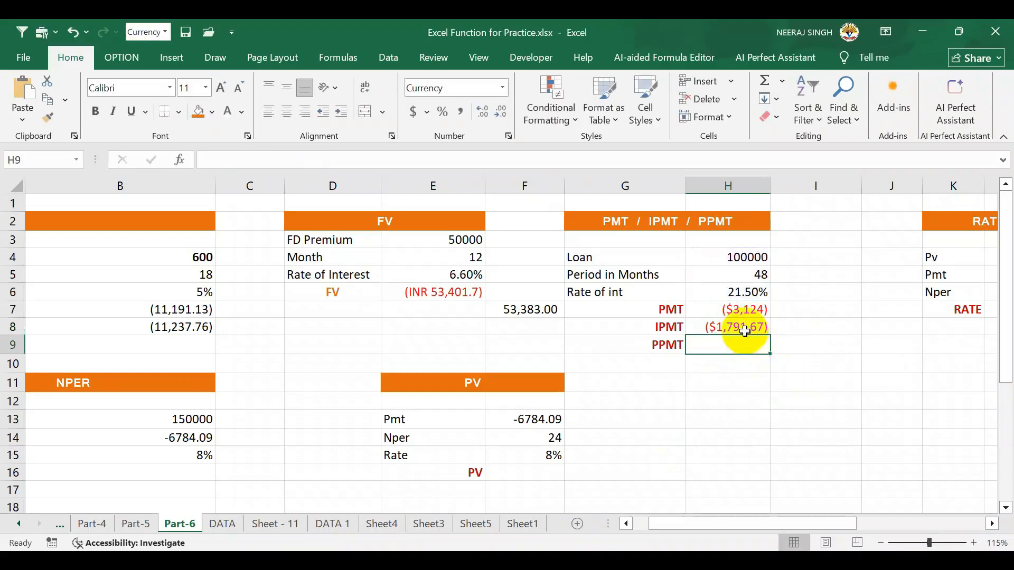
click(736, 325)
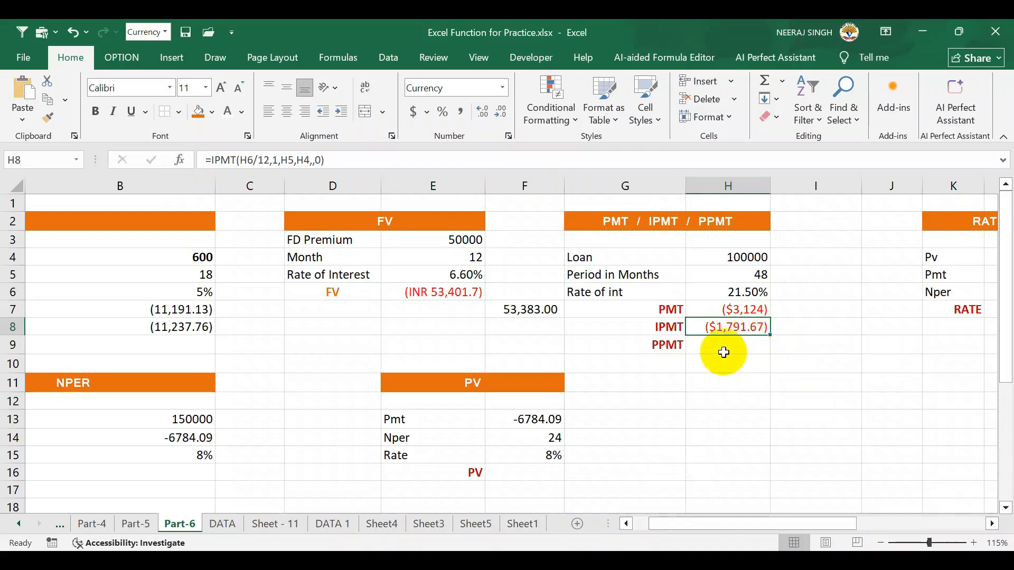
Calculate the first period's principal payment in H9 with =PPMT(H6/12,1,H5,H4,,0)
click(723, 350)
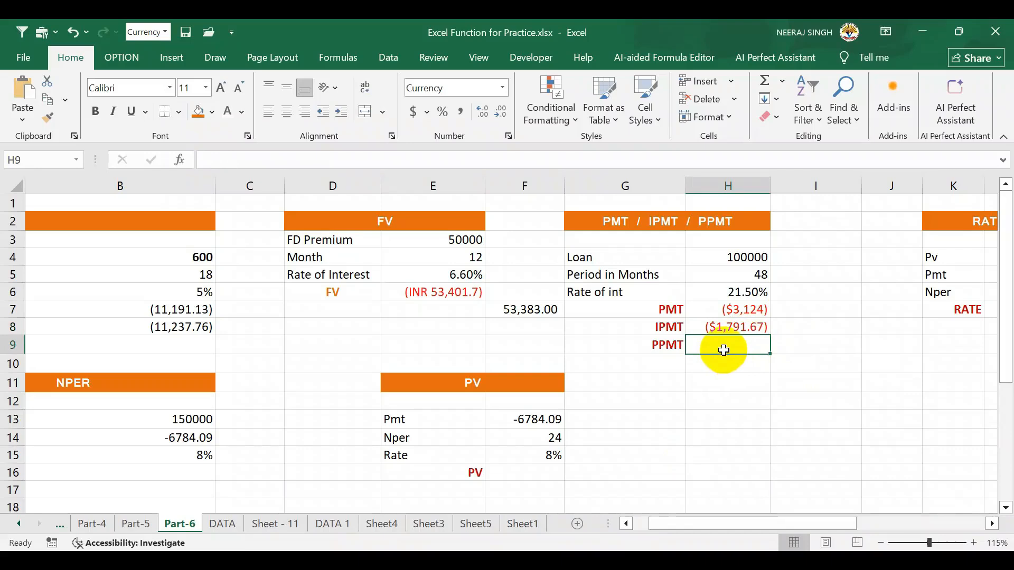
text(=ppmt)
key(Tab)
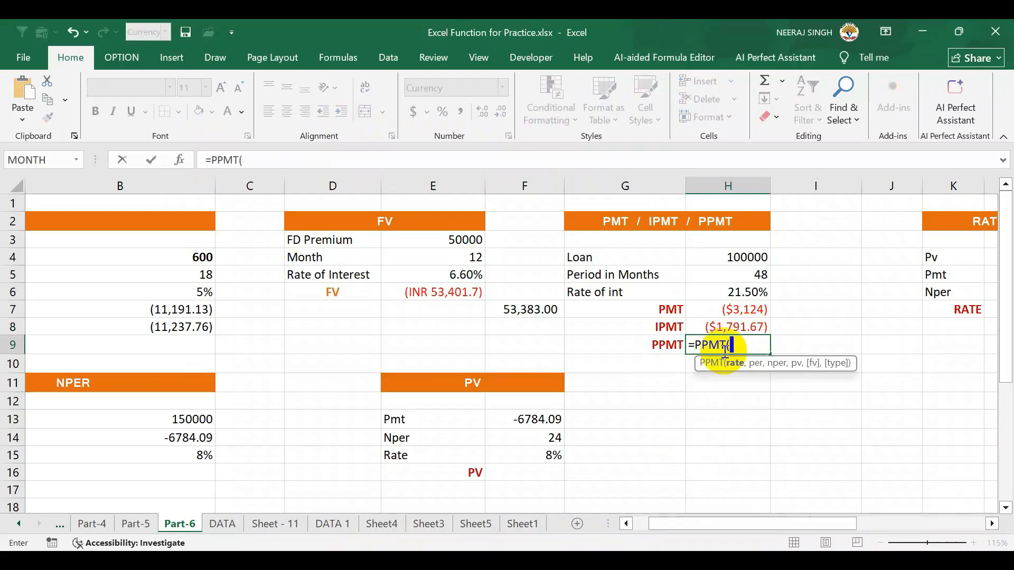
click(739, 293)
text(/12,)
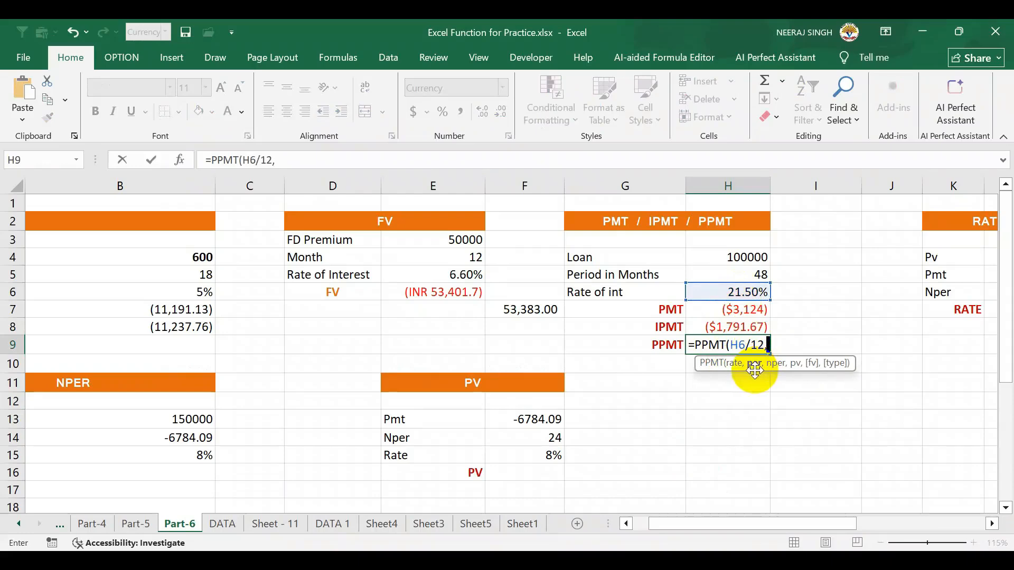
text(1)
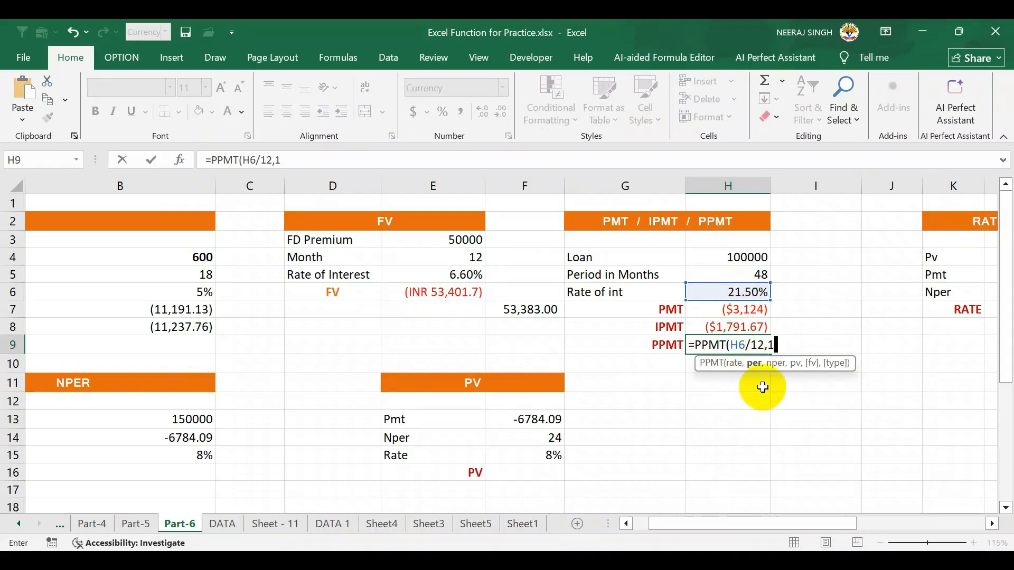
text(,)
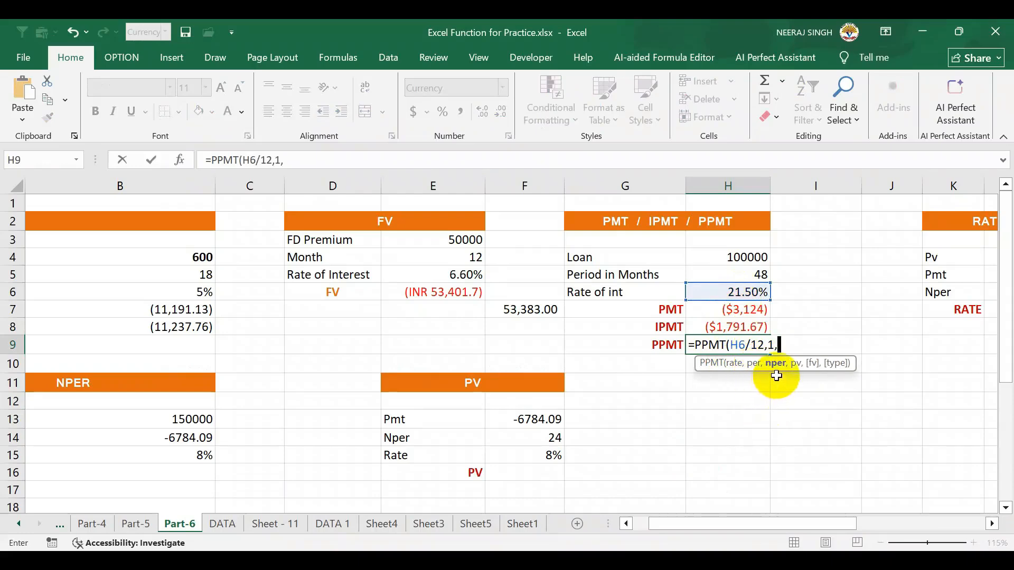
click(750, 274)
text(,)
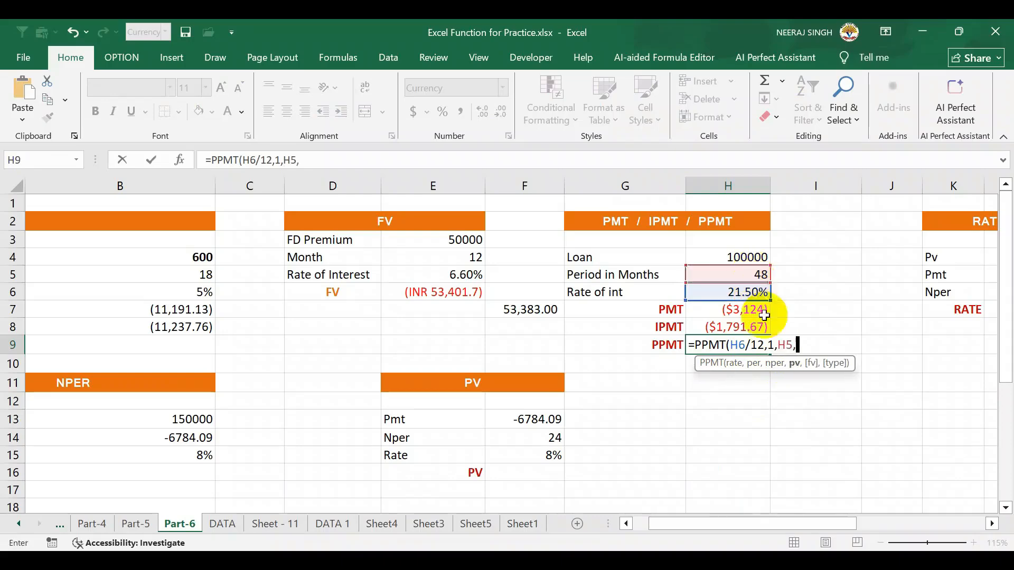
click(743, 255)
text(,,0)
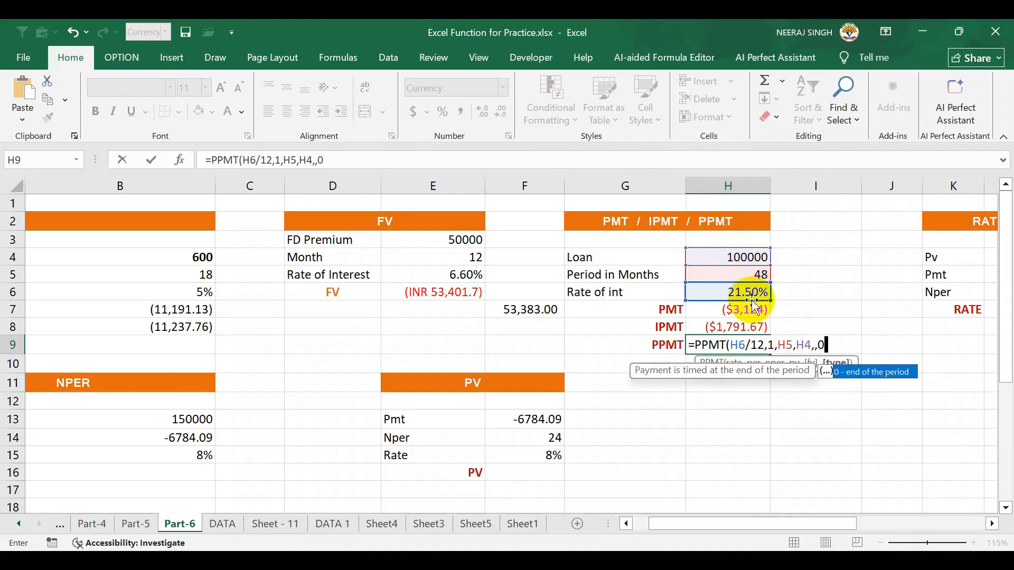
key(Return)
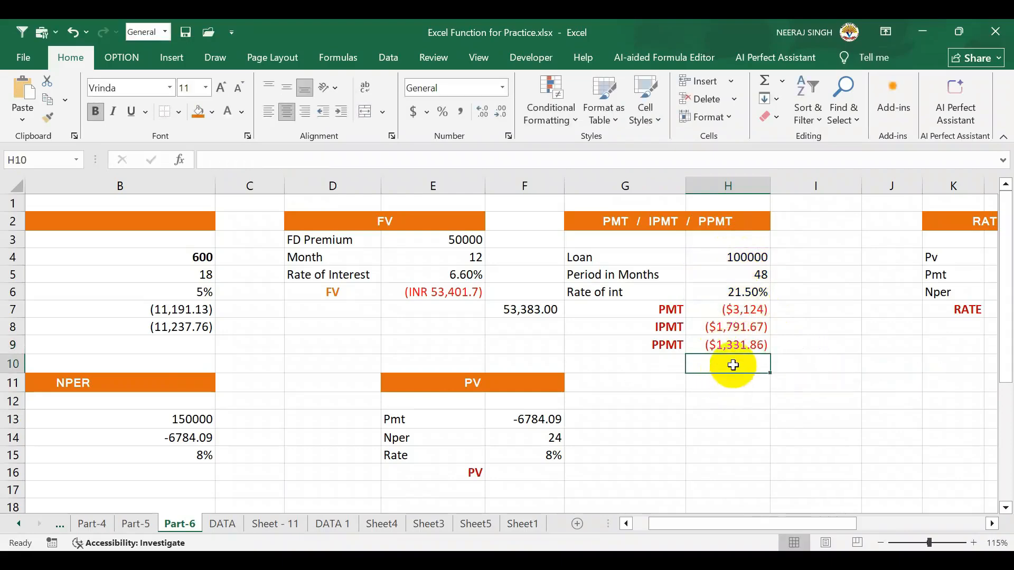
click(754, 344)
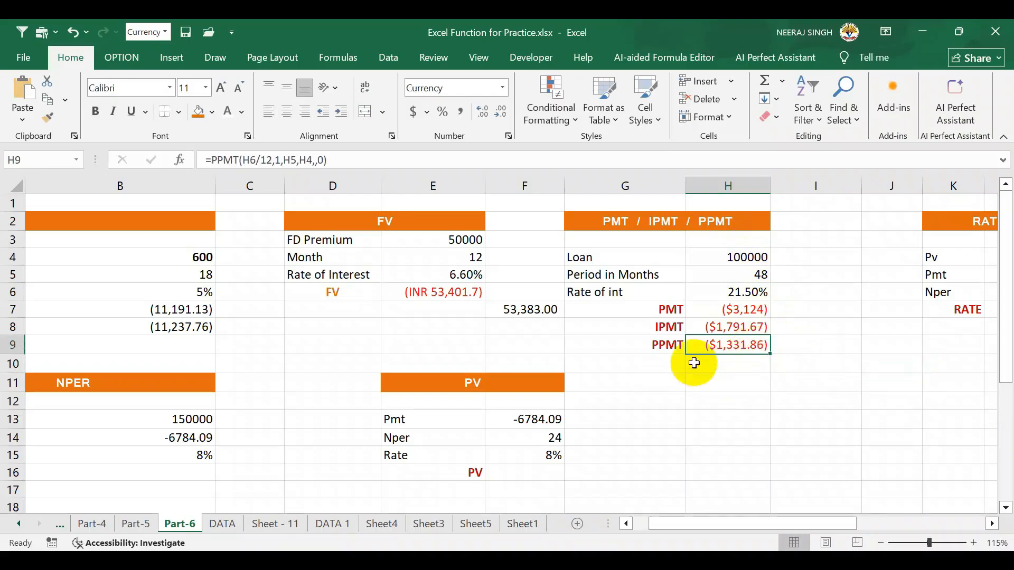
Add the interest and principal portions in H10 with =H8+H9
click(718, 364)
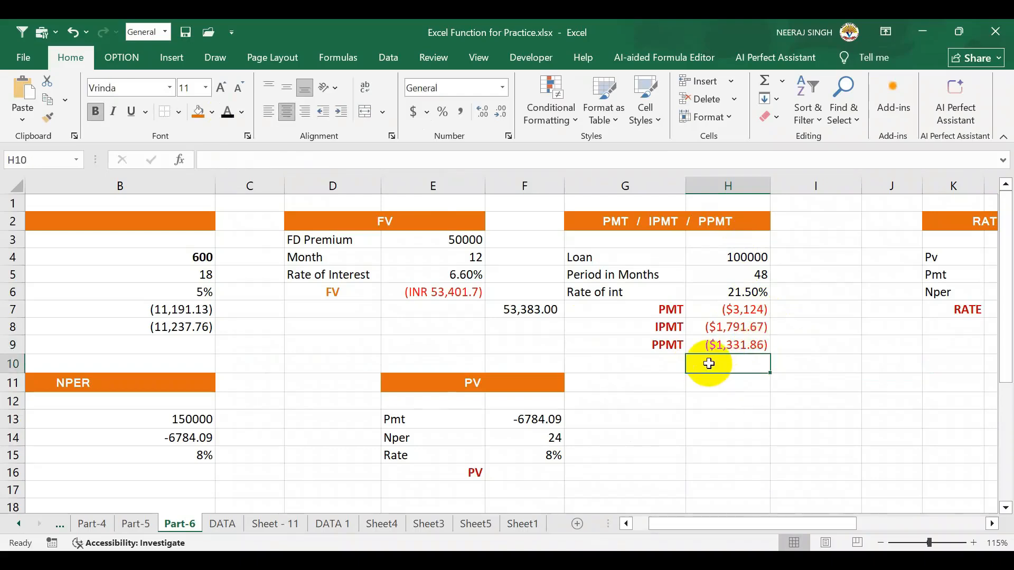
text(=)
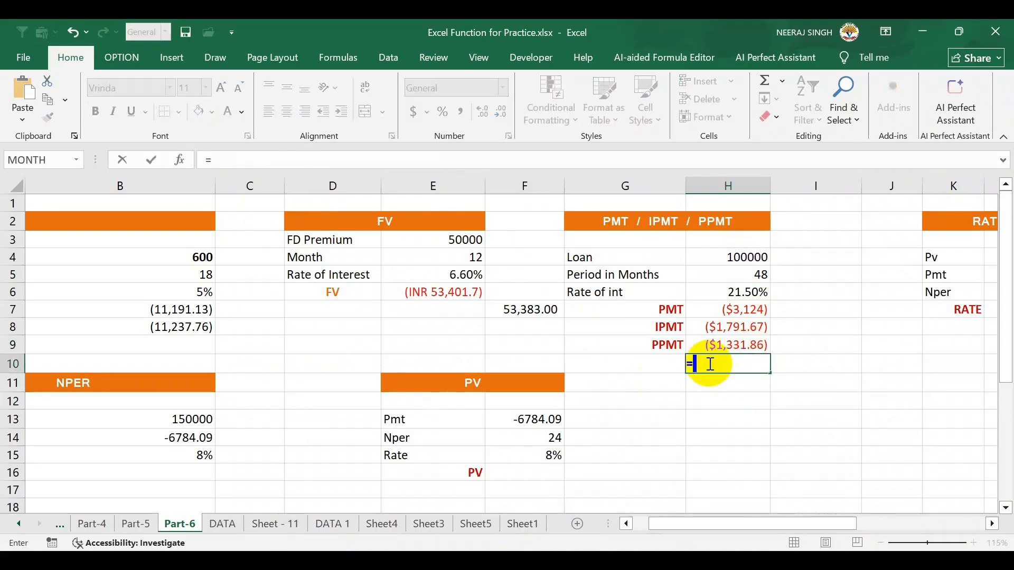
click(728, 328)
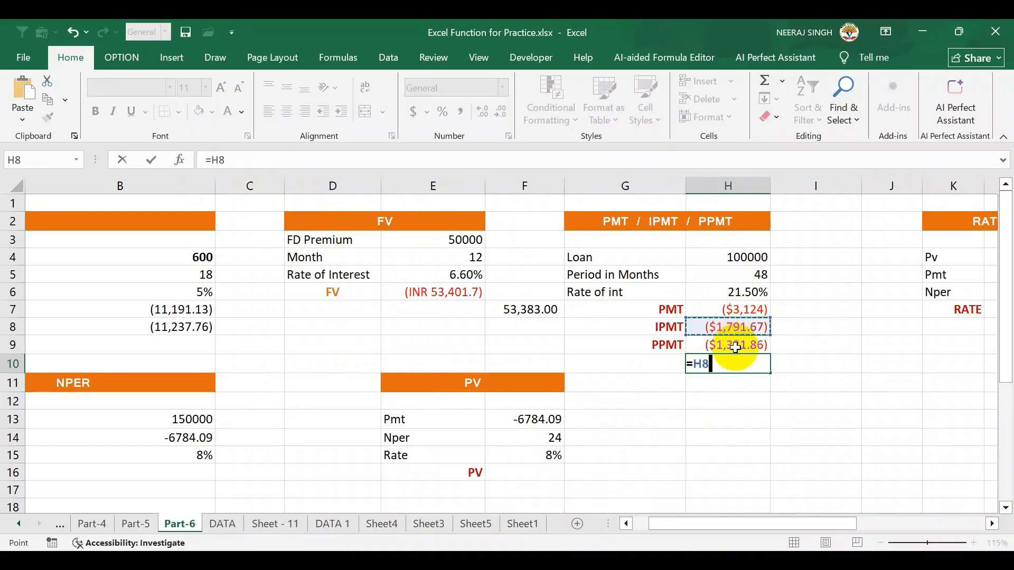
text(+)
click(722, 345)
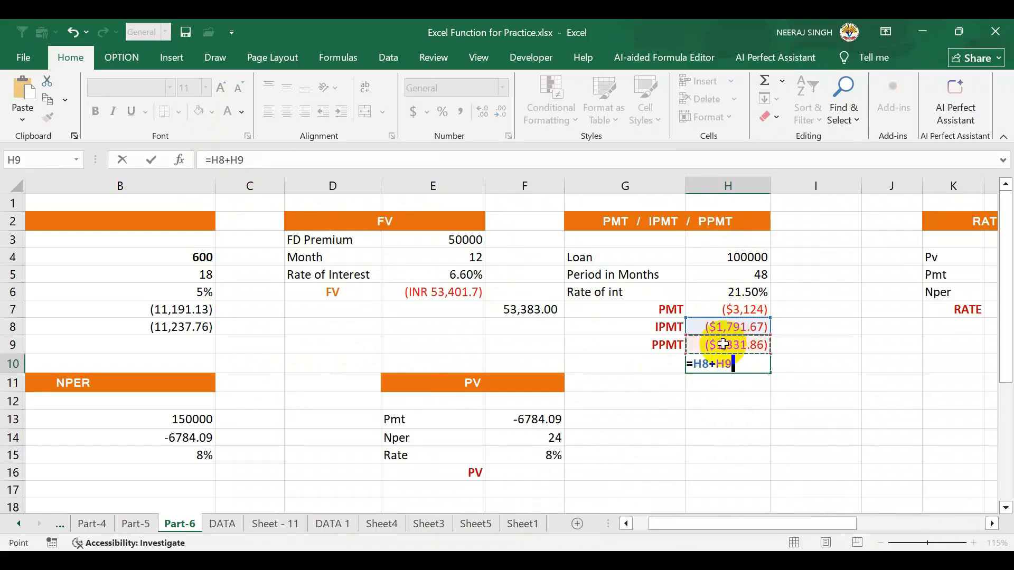
key(Return)
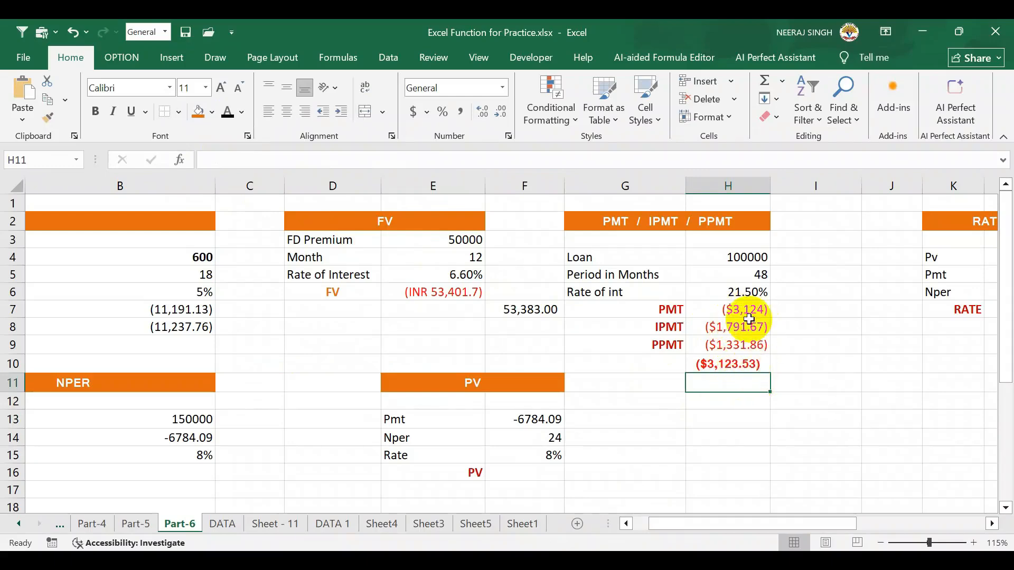
click(734, 362)
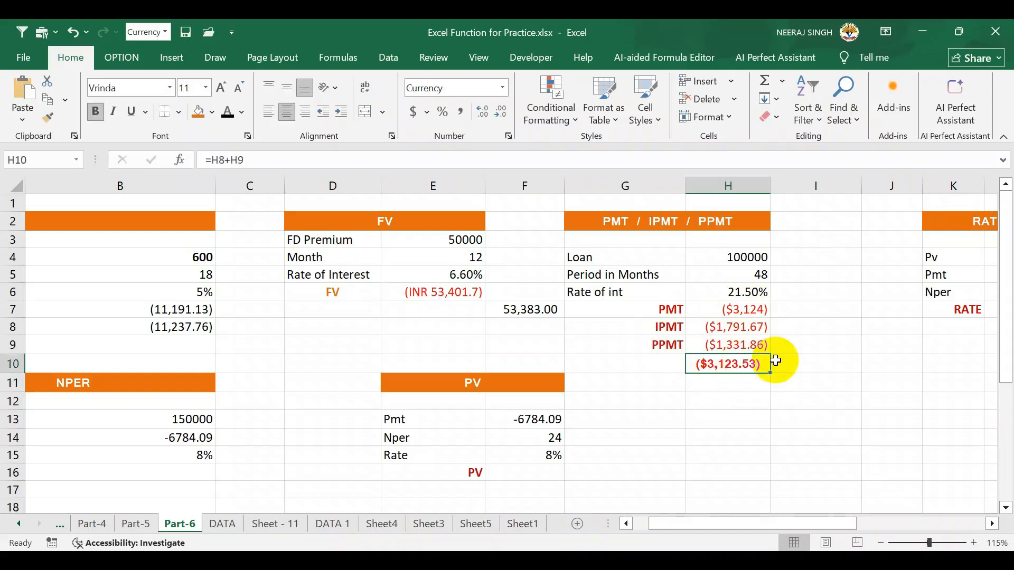
key(Delete)
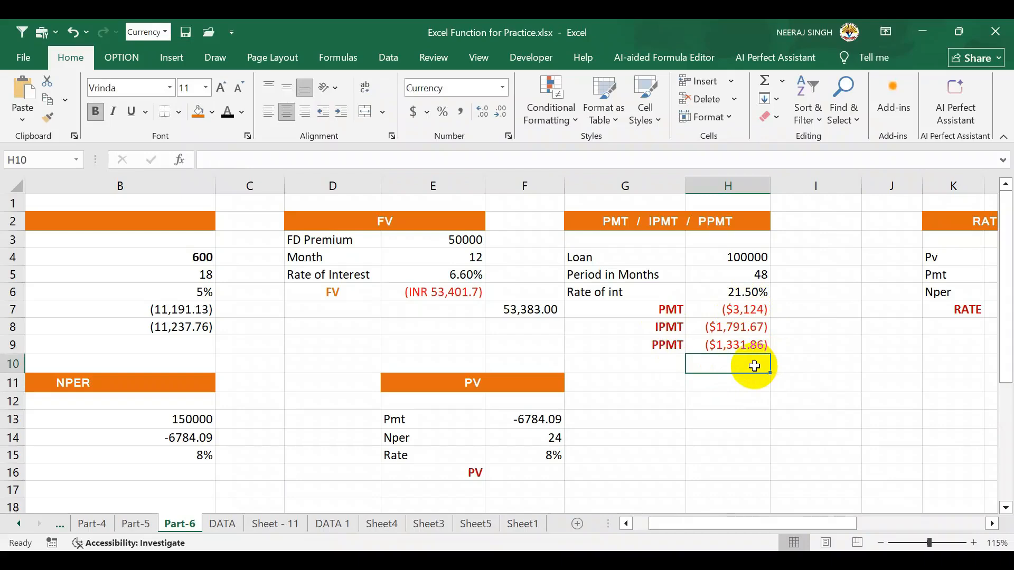
key(ctrl+z)
click(670, 418)
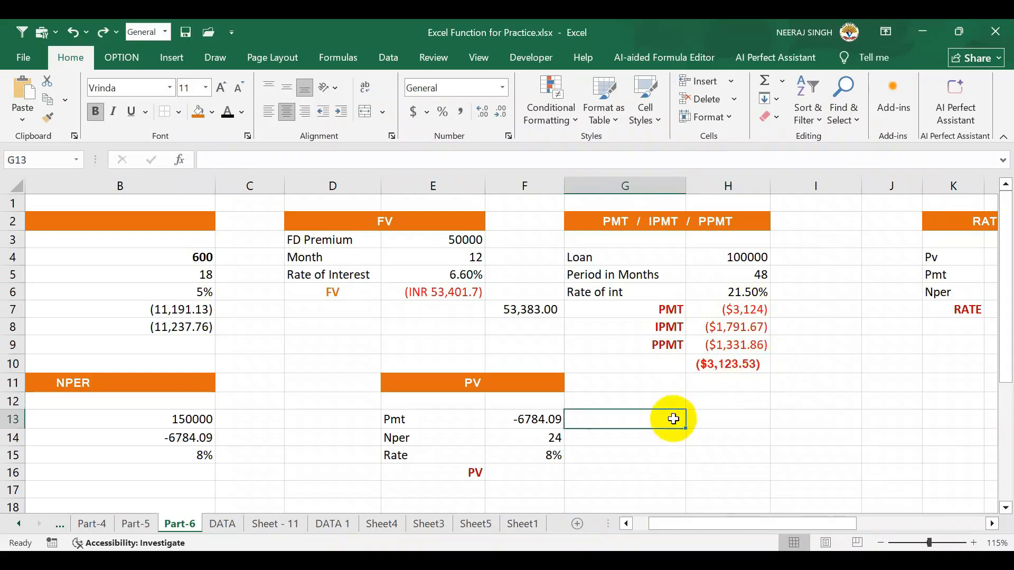
Switch to the EMI calculator in the browser and review the loan amount, interest rate, tenure and yearly repayment table
key(alt+Tab)
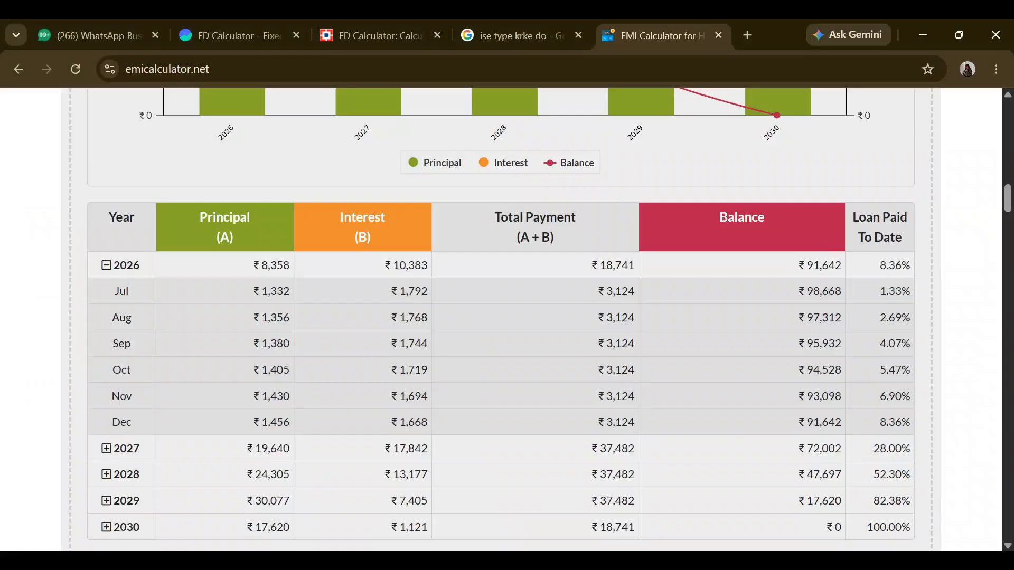
scroll(486, 397, up, 10)
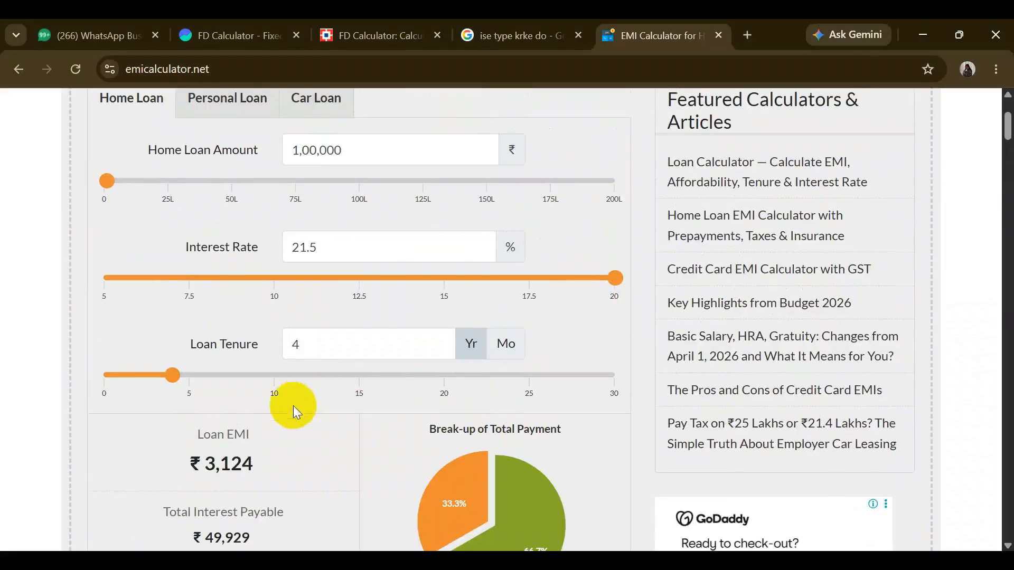
scroll(274, 415, up, 3)
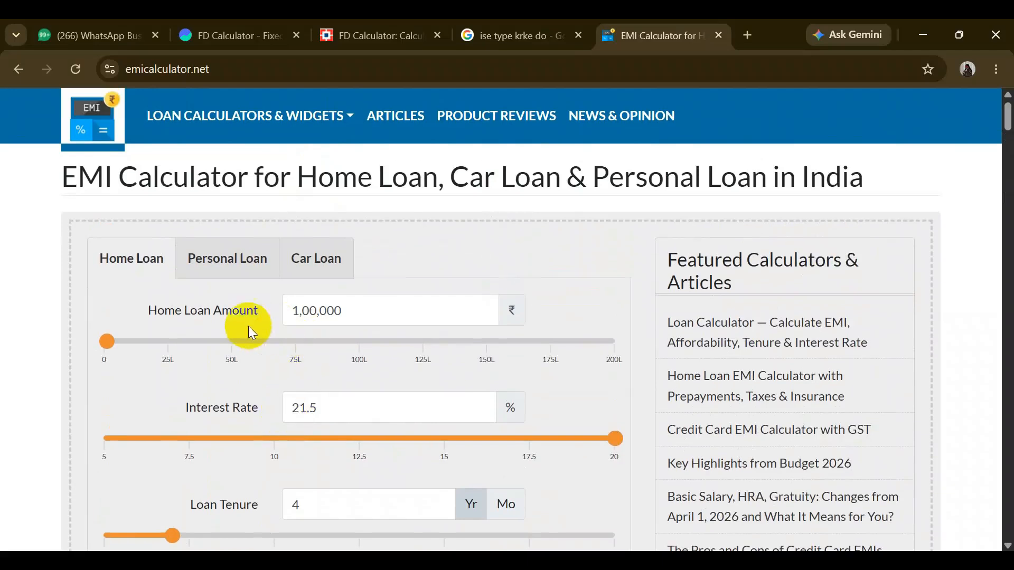
drag(1007, 114, 1008, 212)
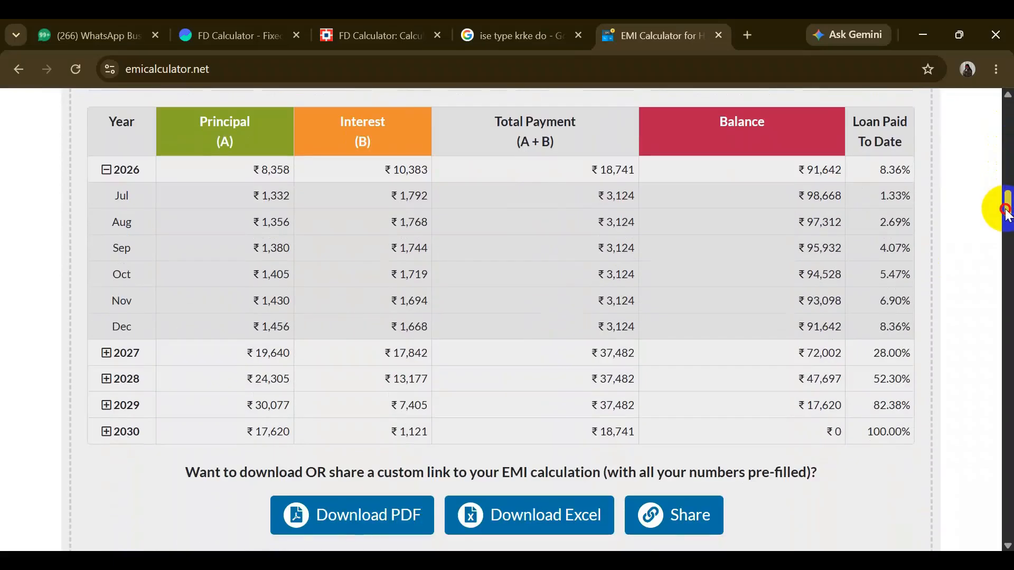
Examine the monthly principal and interest breakdowns for 2026 and 2030, leaving the 2026 months expanded
click(107, 171)
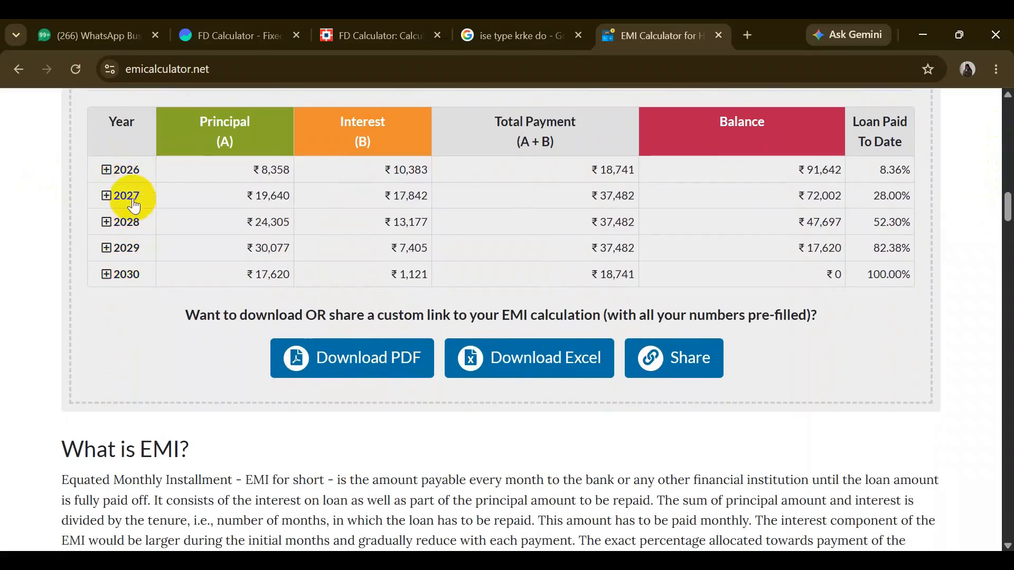
click(107, 170)
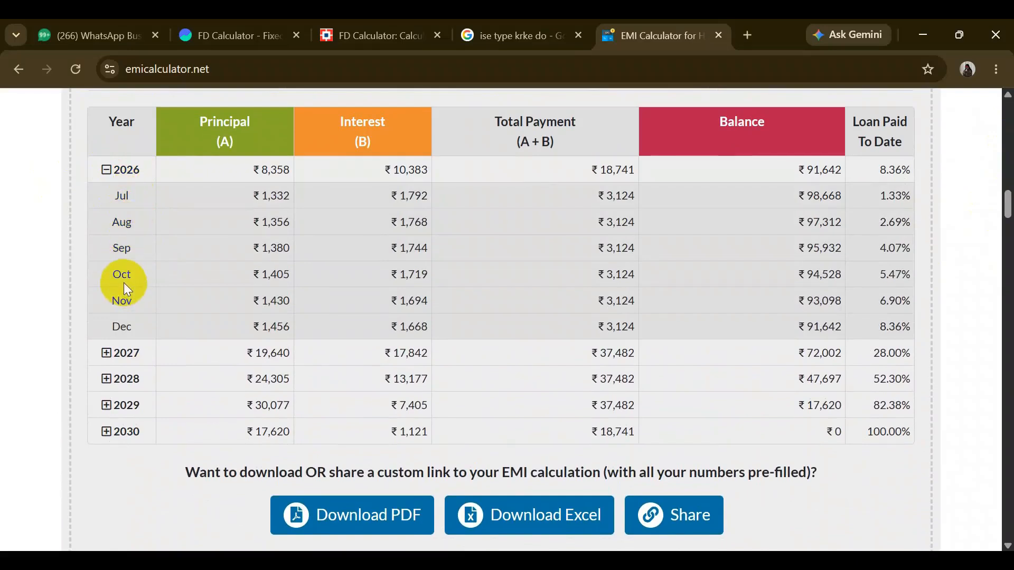
click(106, 170)
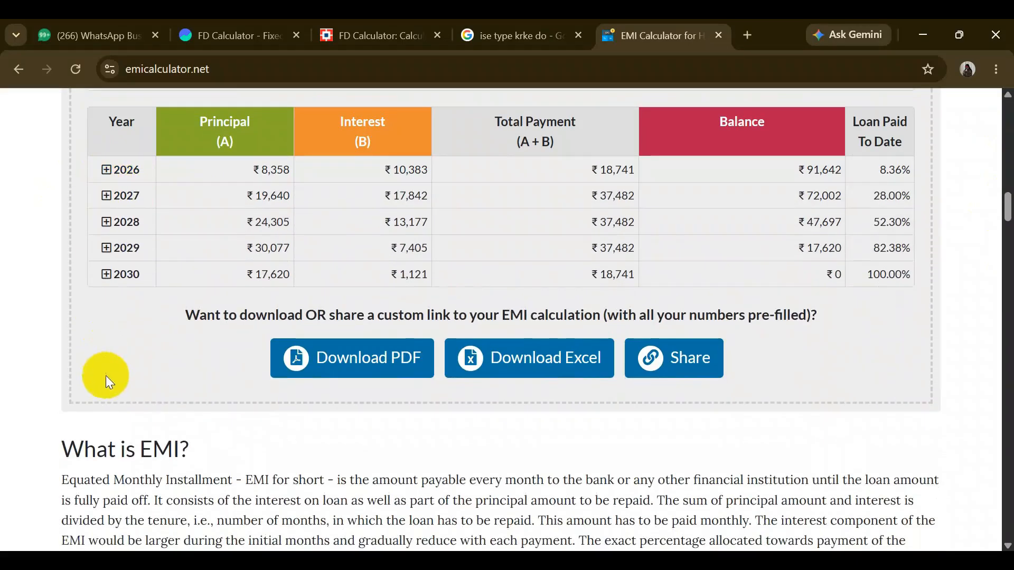
click(108, 275)
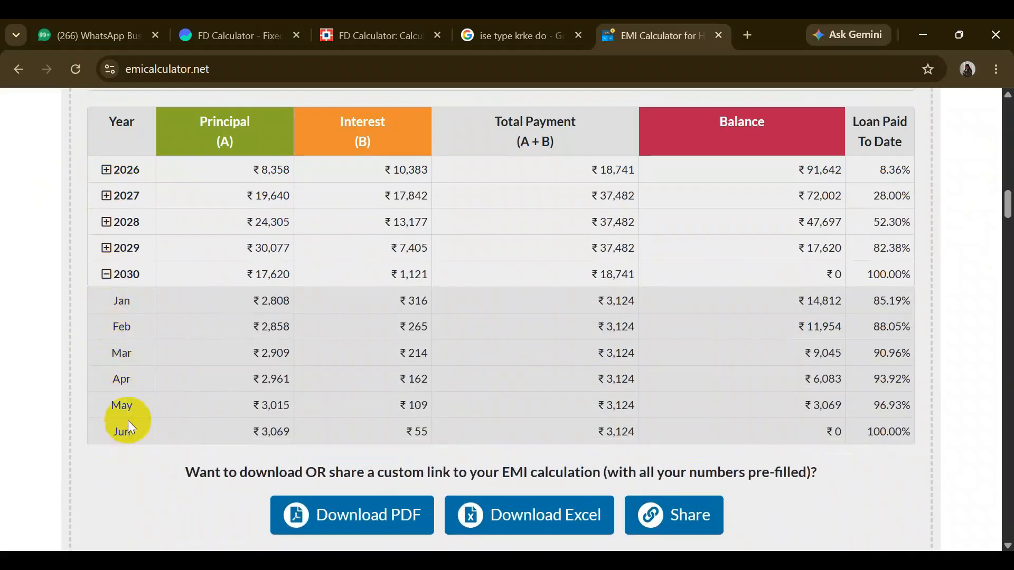
click(107, 275)
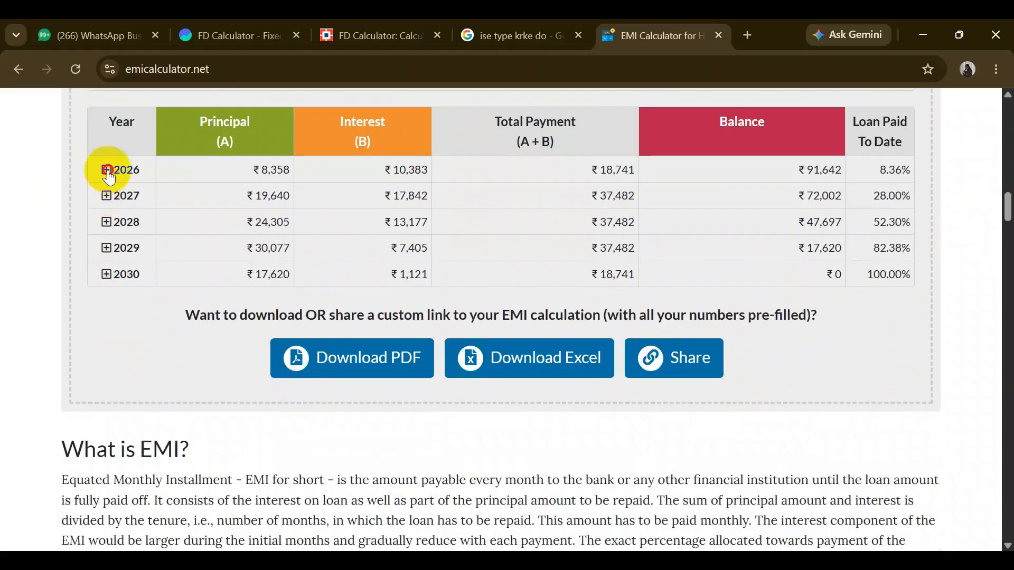
click(107, 170)
click(107, 170)
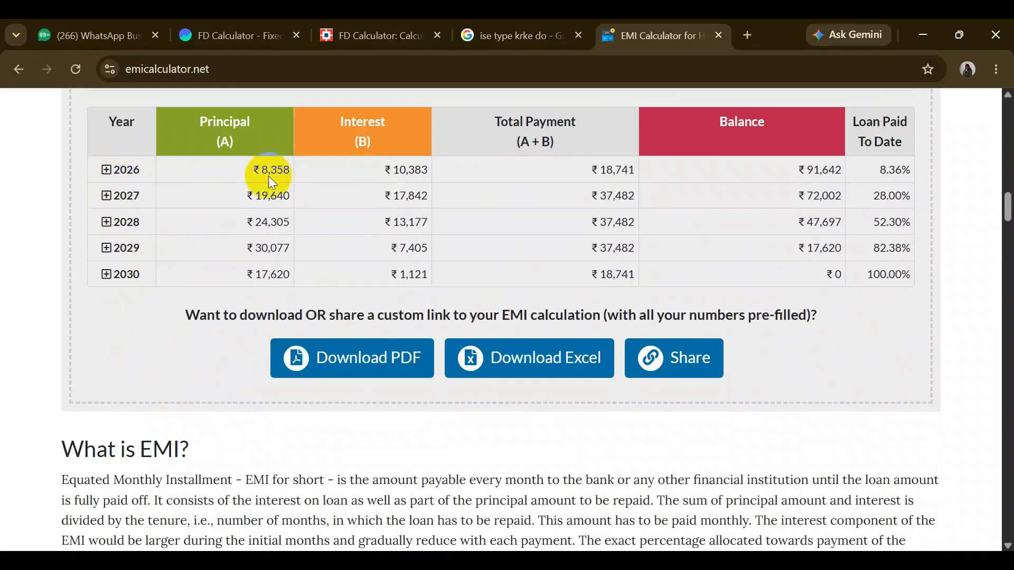
click(106, 170)
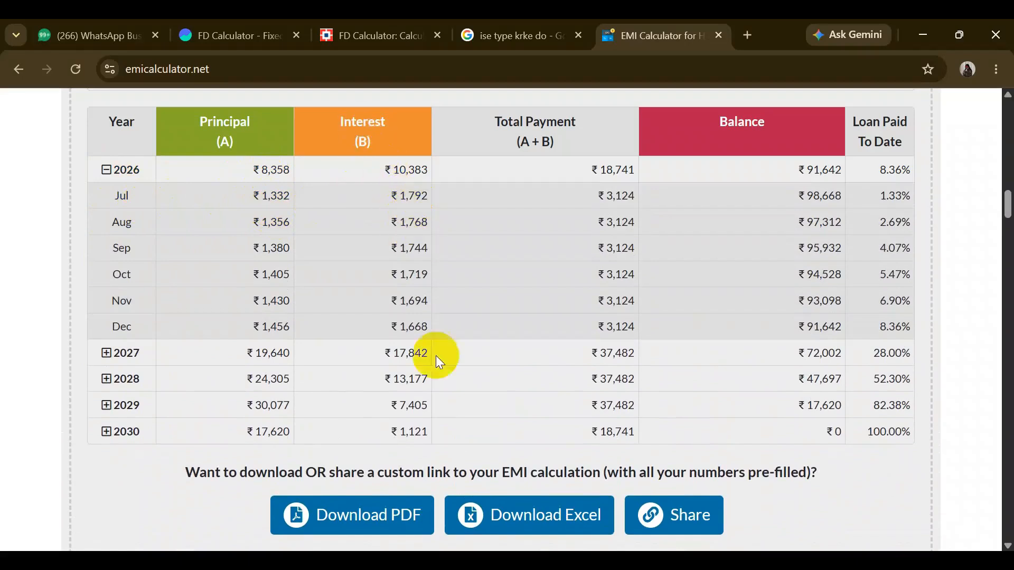
Switch back to Excel and show the IPMT and PPMT results in H8 and H9 with no decimal places
click(583, 560)
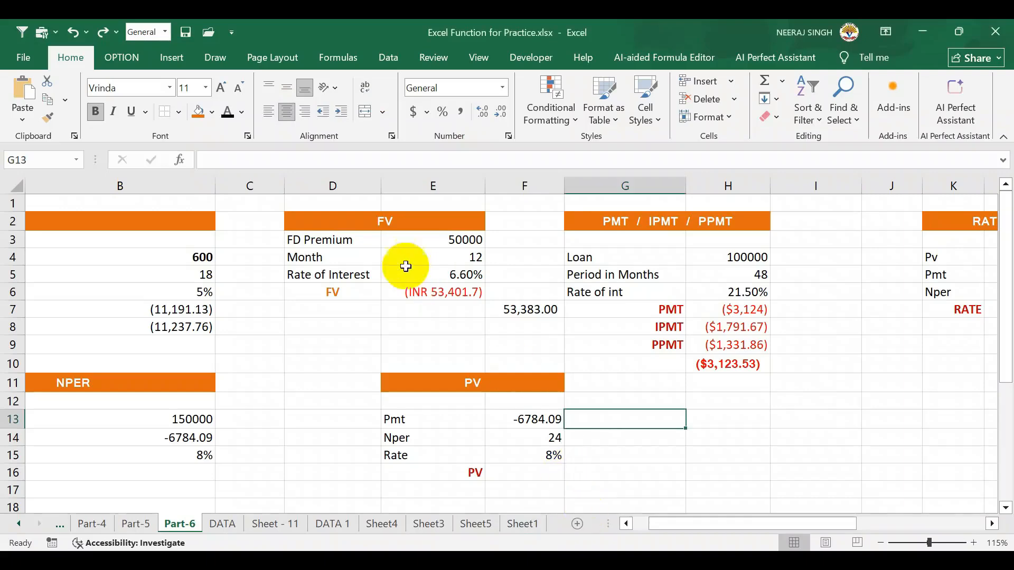
click(711, 329)
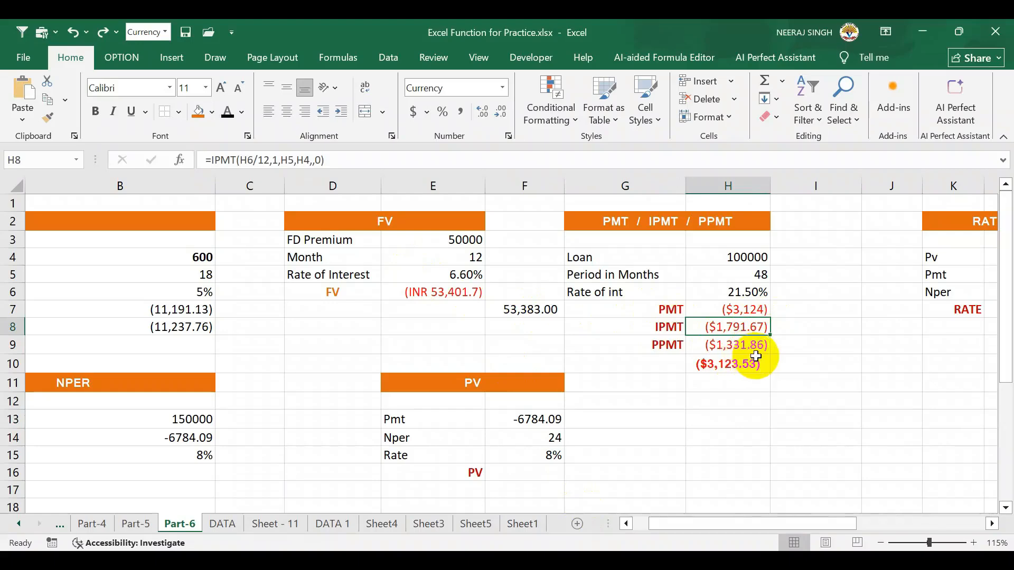
click(500, 113)
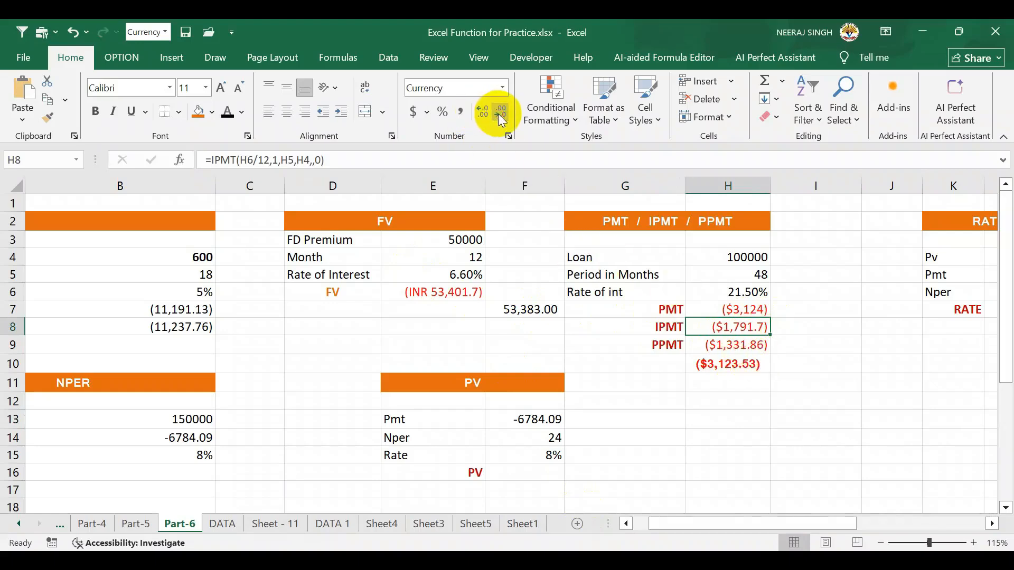
click(499, 113)
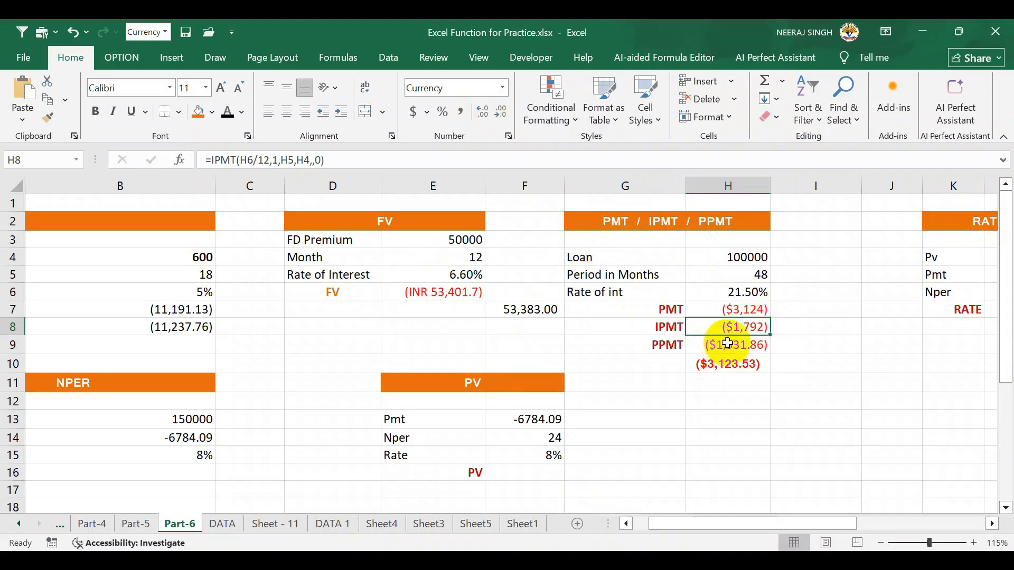
click(727, 344)
click(499, 112)
click(498, 112)
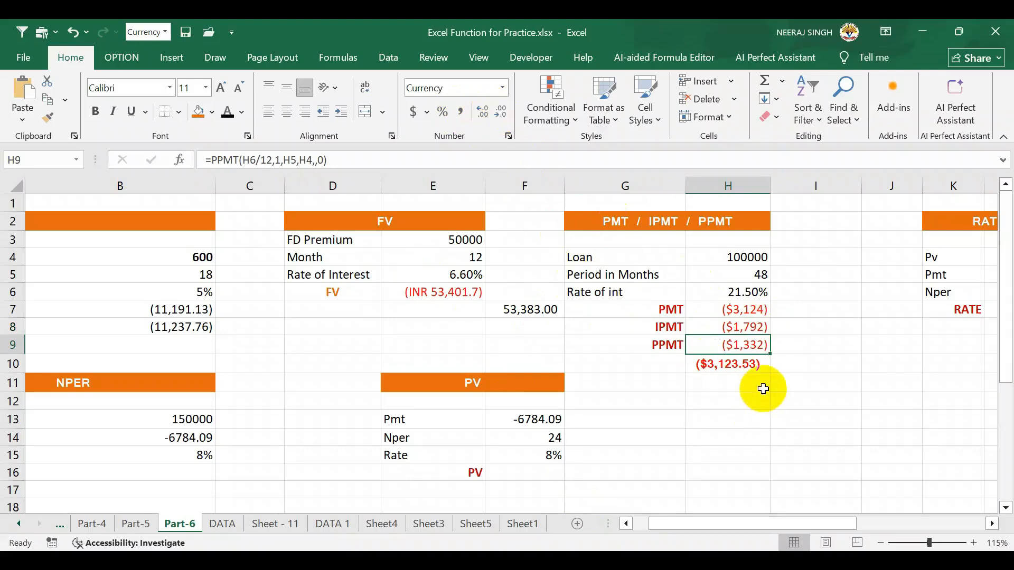
Compare the rounded results with the July 2026 principal and interest in the browser's EMI calculator and return to Excel
click(491, 565)
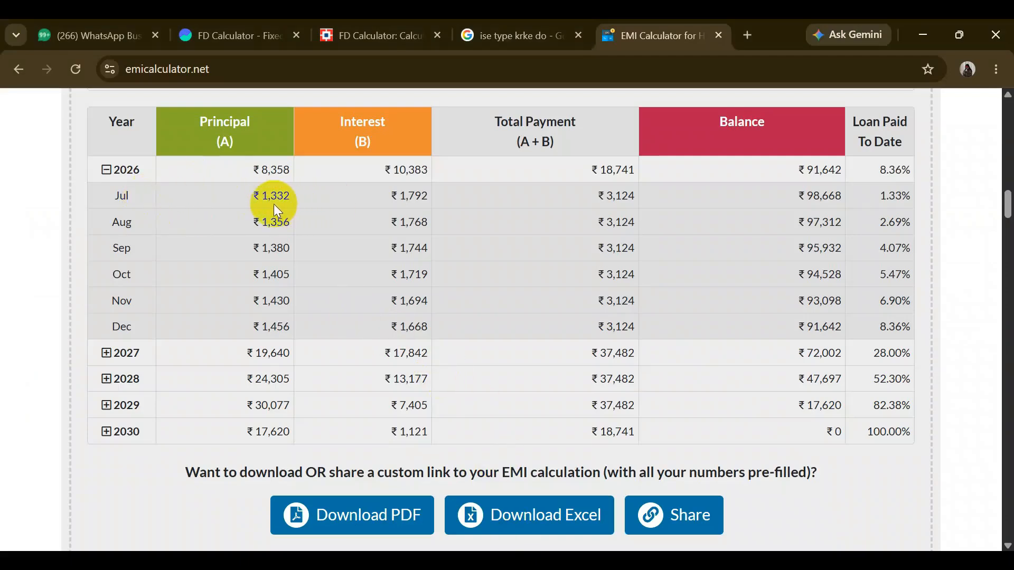
click(391, 138)
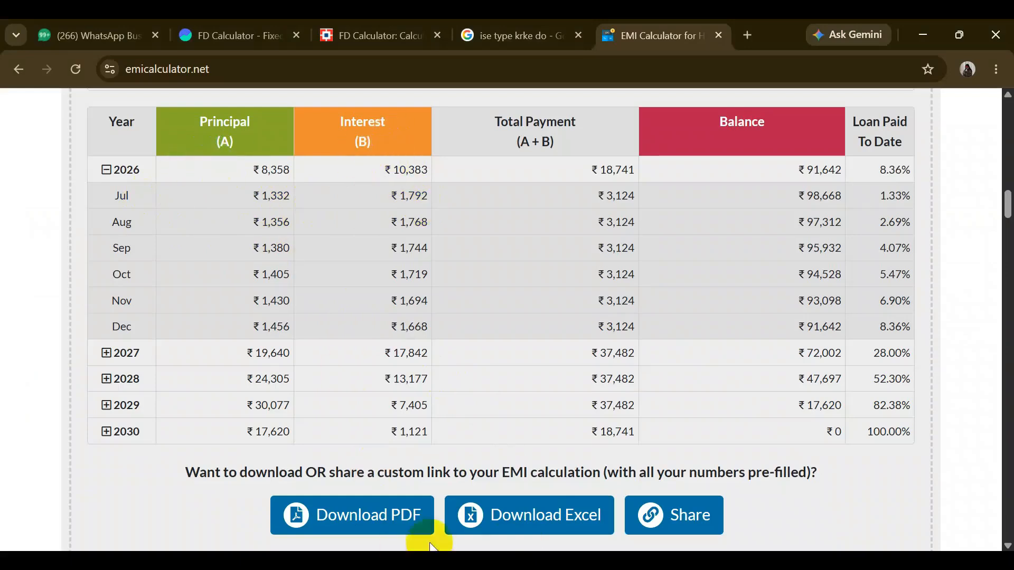
click(498, 532)
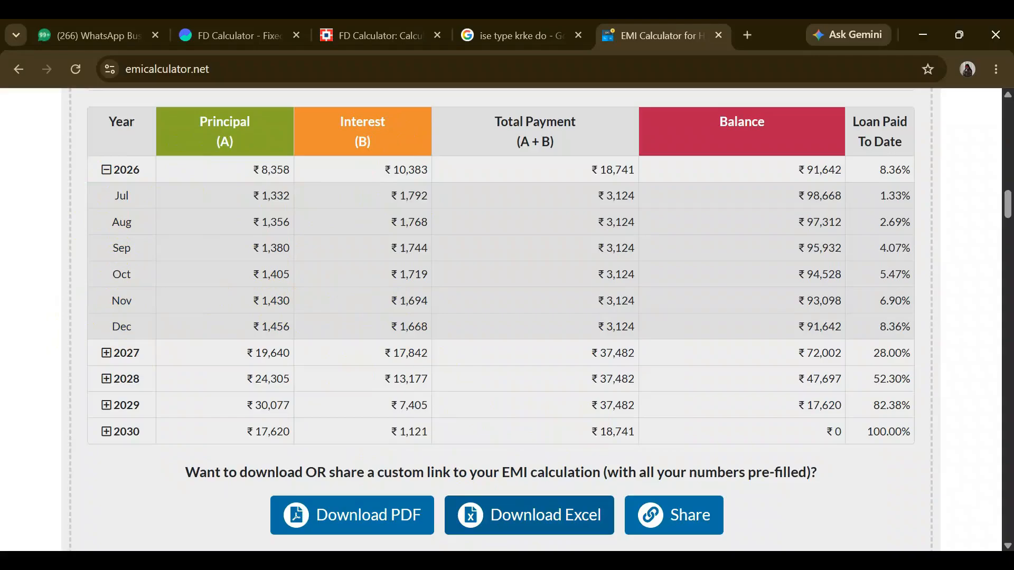
key(alt+Tab)
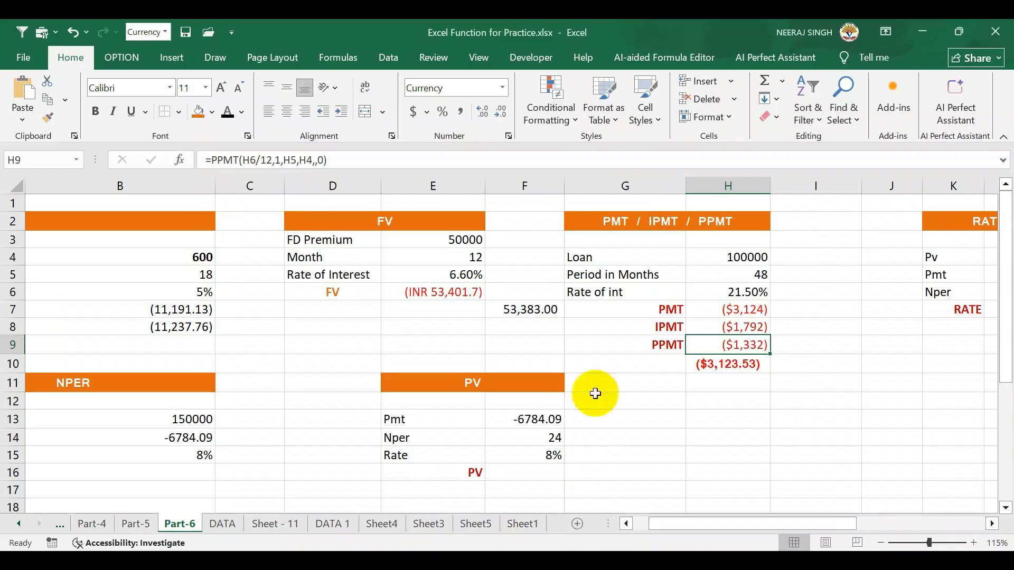
Set the period argument to 5 in the PPMT formula in H9 and in the IPMT formula in H8
double_click(734, 346)
double_click(770, 345)
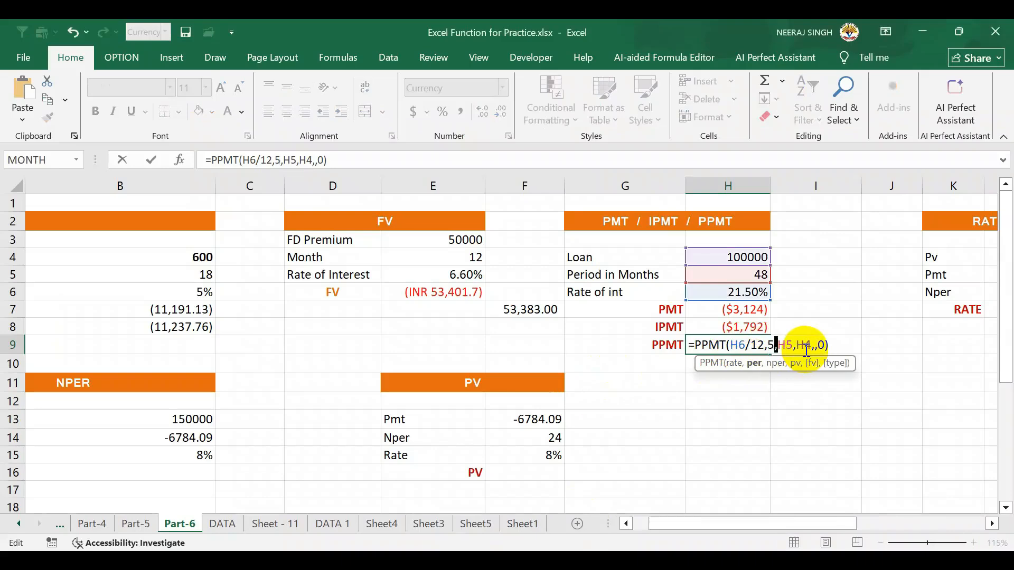
key(Return)
click(748, 326)
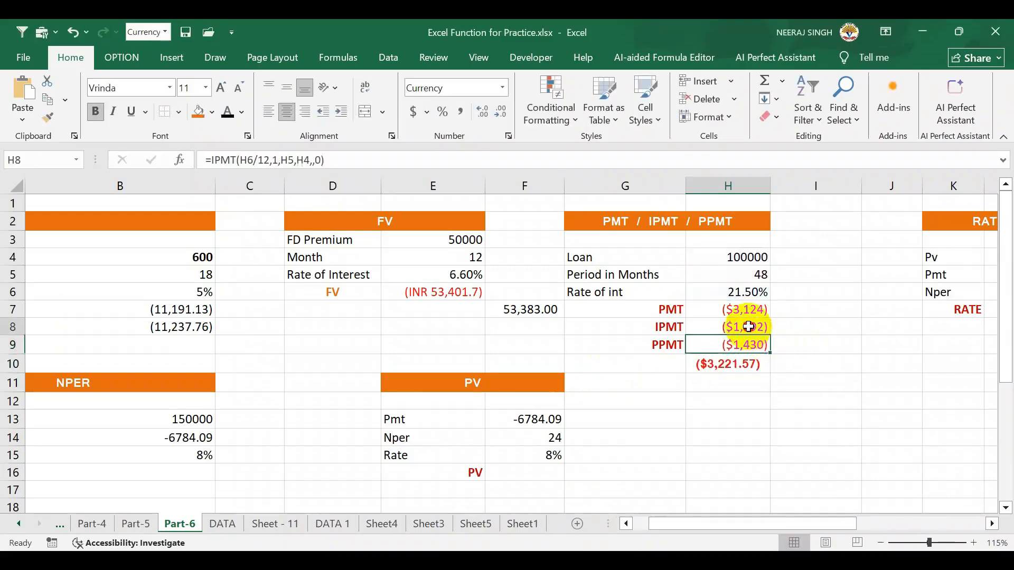
double_click(749, 327)
double_click(767, 328)
text(5)
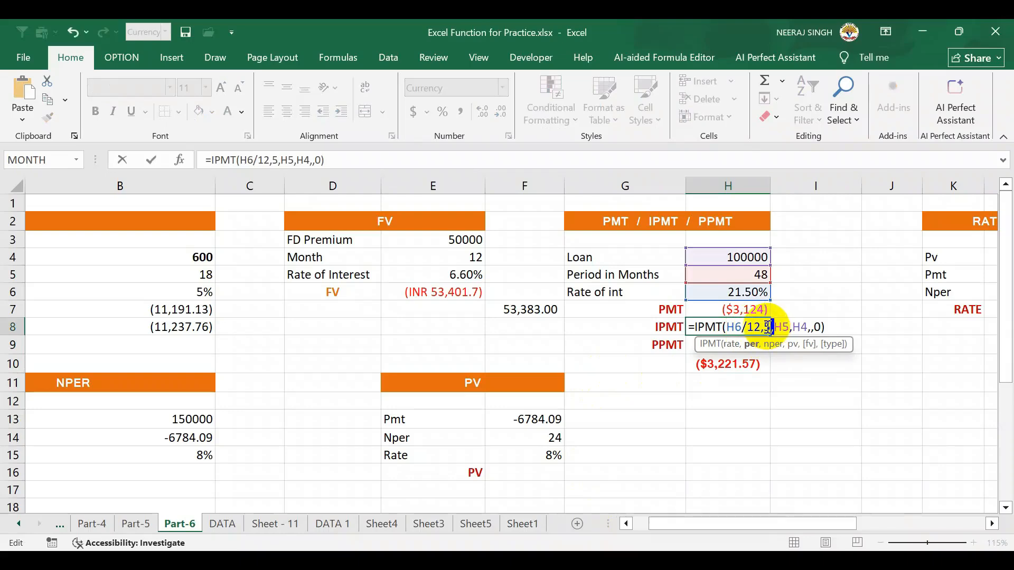
key(Return)
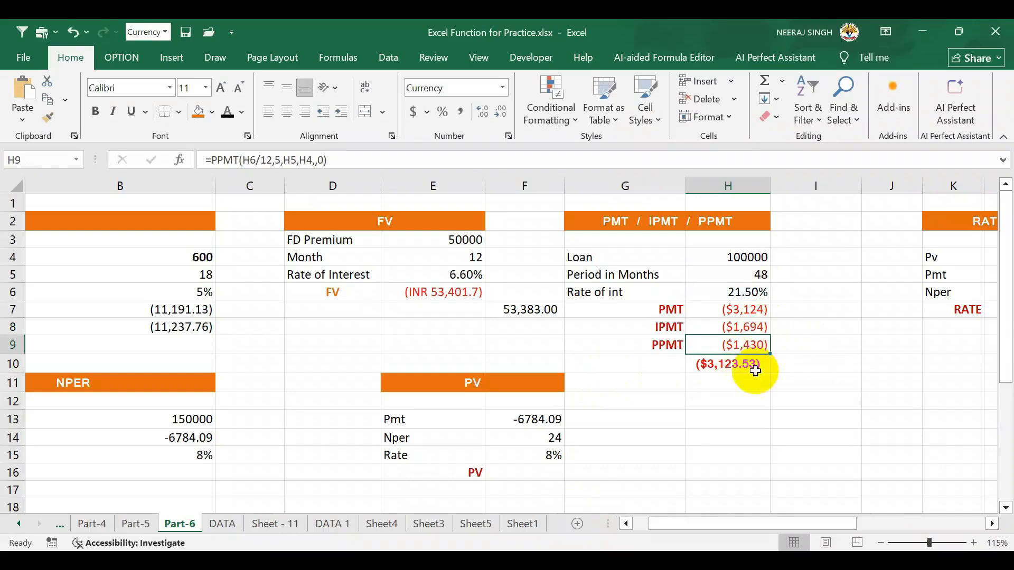
Switch to the EMI calculator in the browser and compare its fifth-month principal and interest with the worksheet results and their sum in H10
key(alt+Tab)
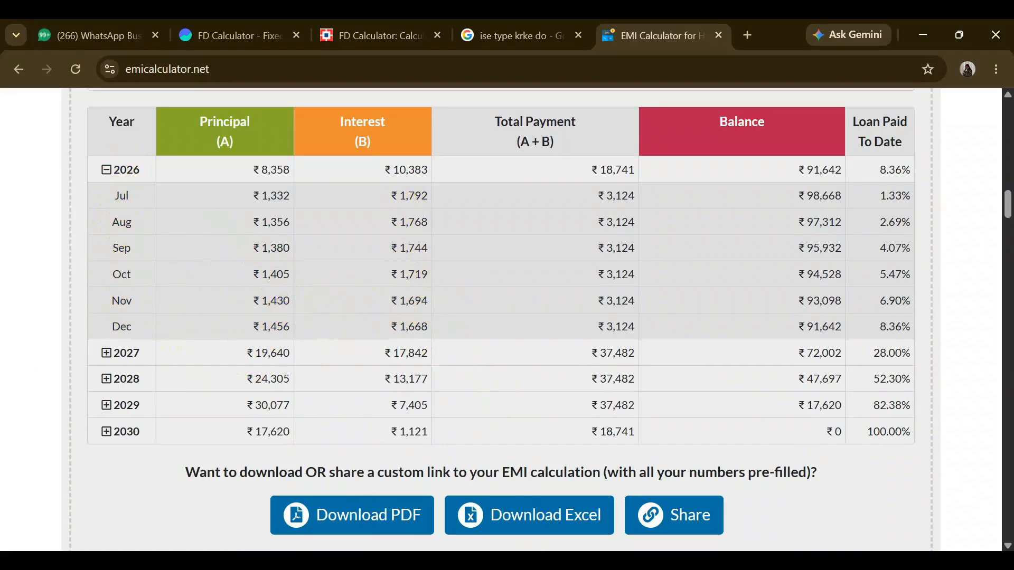
click(604, 525)
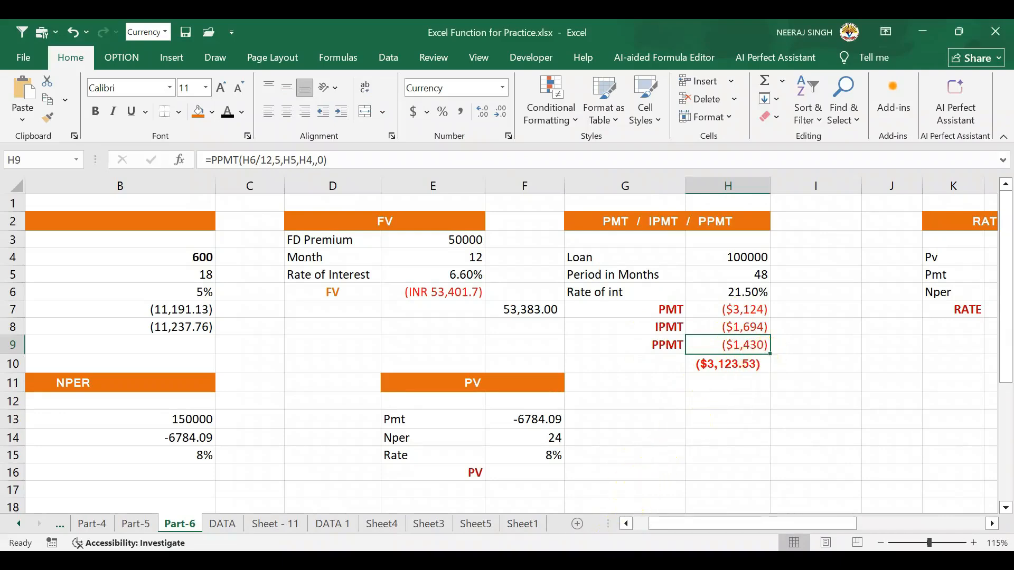
click(453, 424)
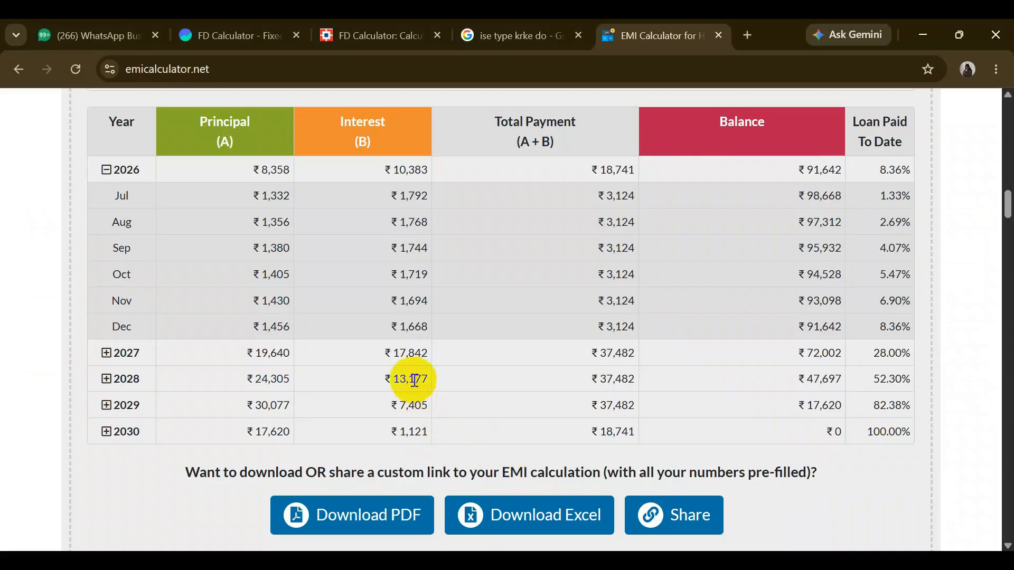
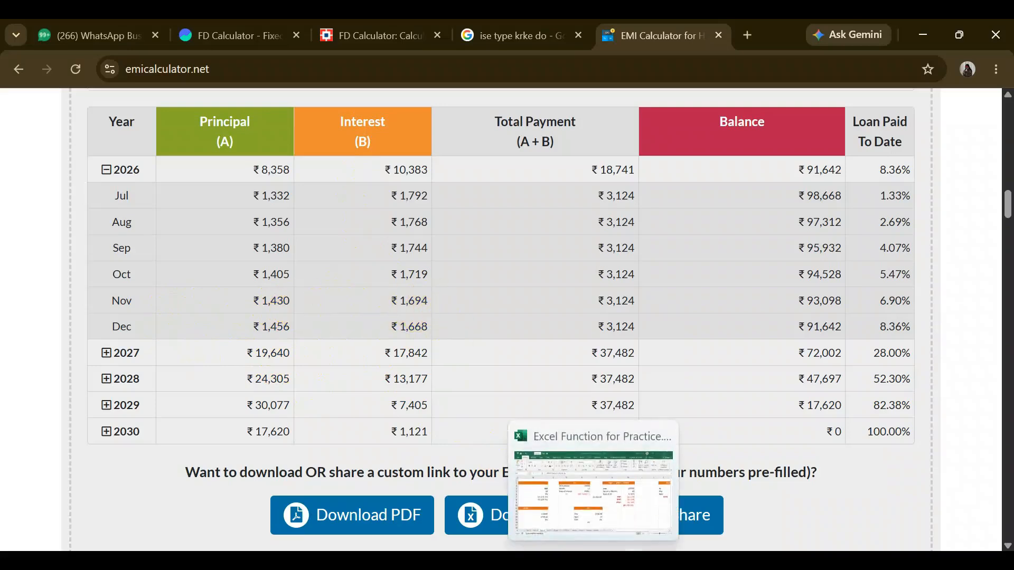
click(592, 560)
click(736, 363)
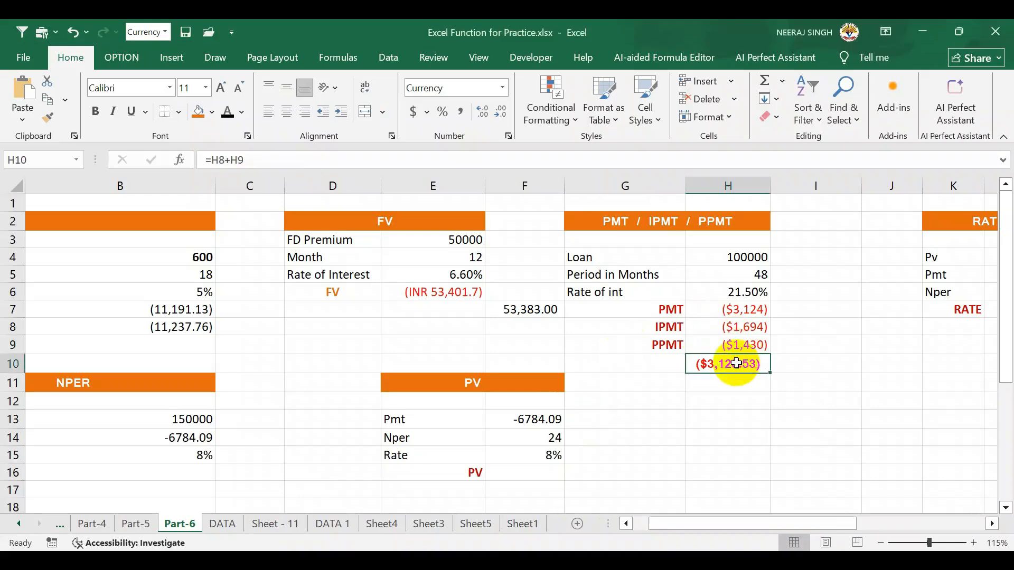
drag(700, 523, 750, 518)
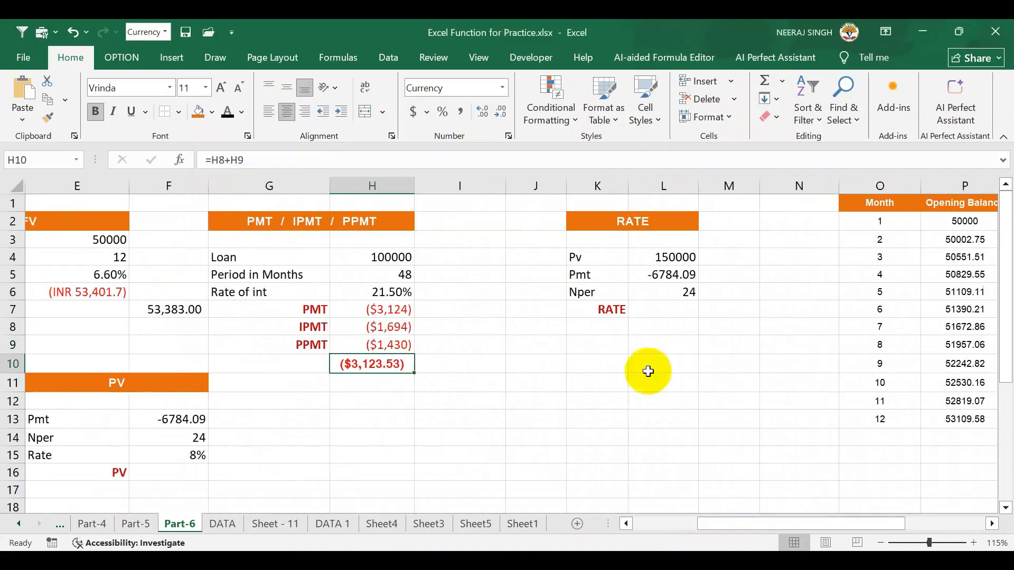
click(646, 310)
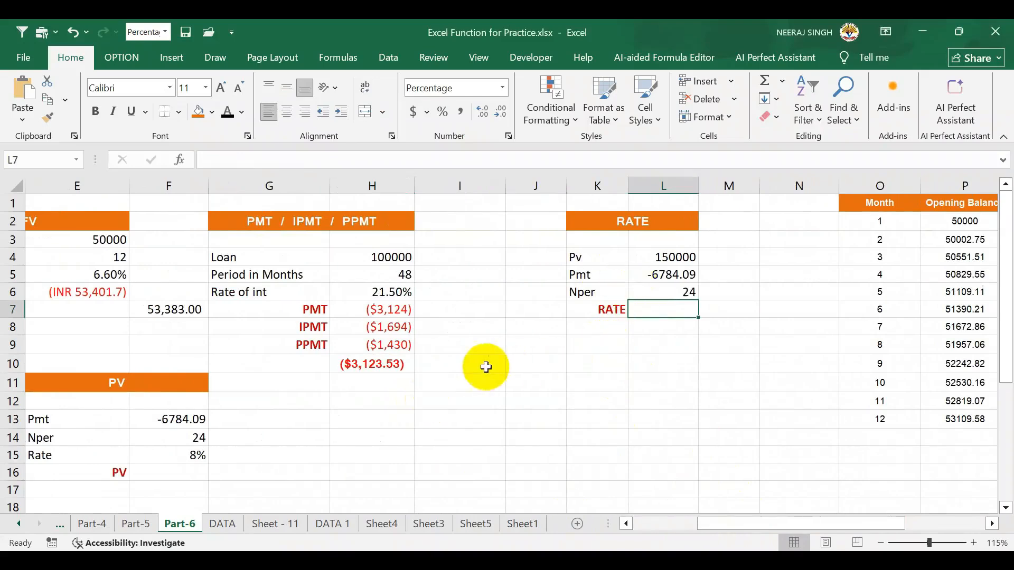
click(528, 561)
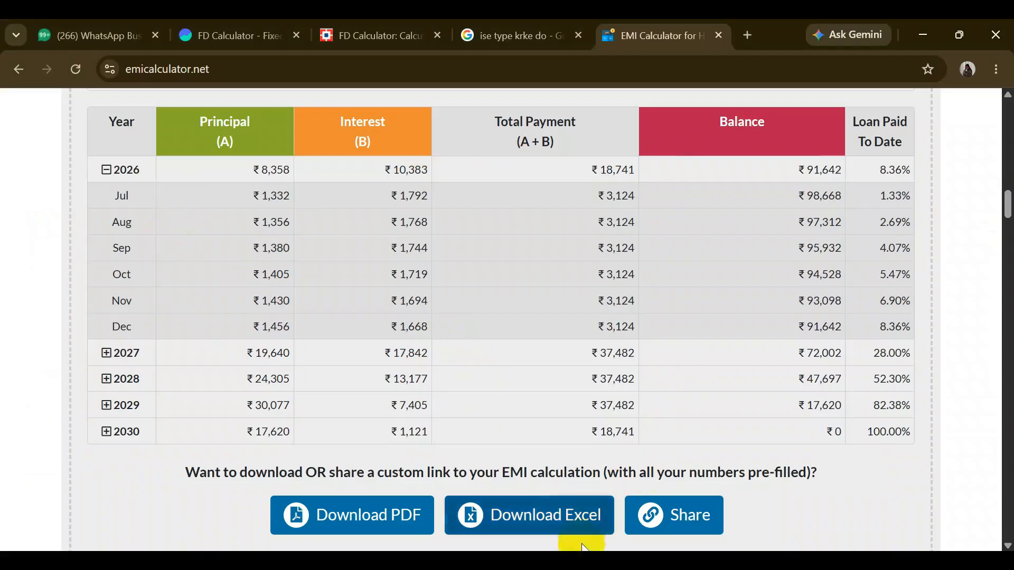
click(556, 560)
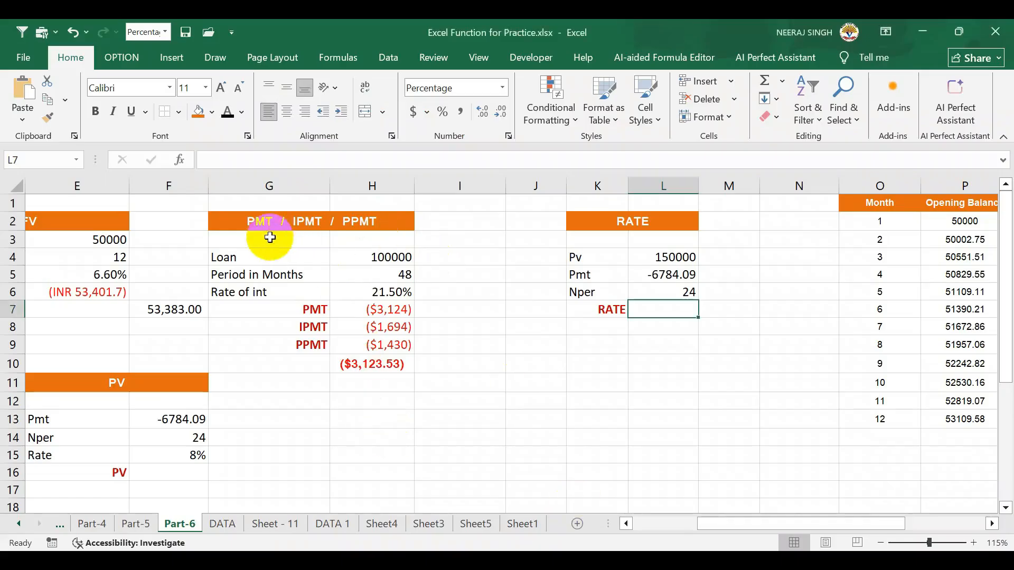
Copy the PMT / IPMT / PPMT heading and loan inputs in G2:H6 to T2, and widen column T to fit its labels
drag(244, 226, 327, 291)
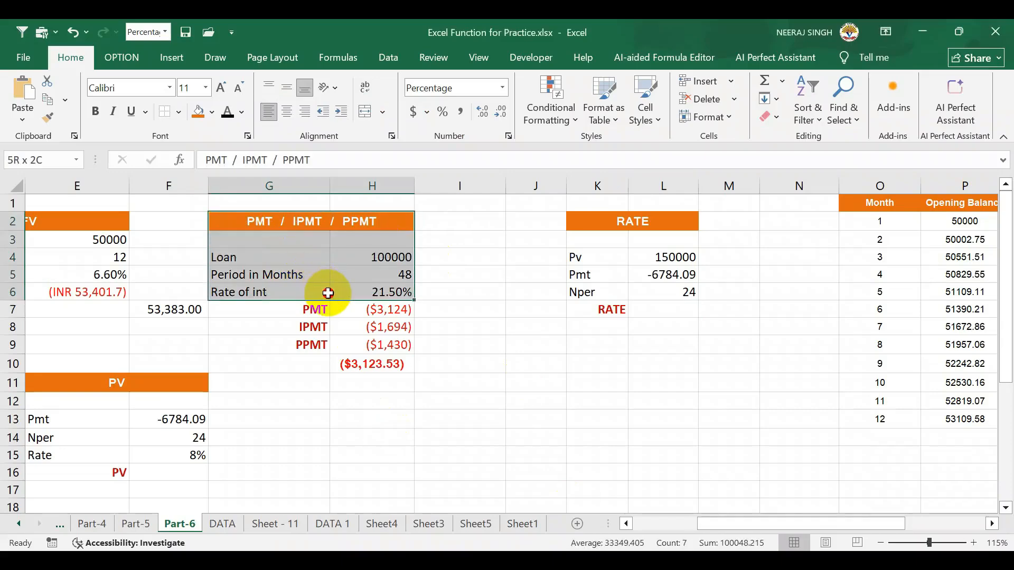
key(ctrl+c)
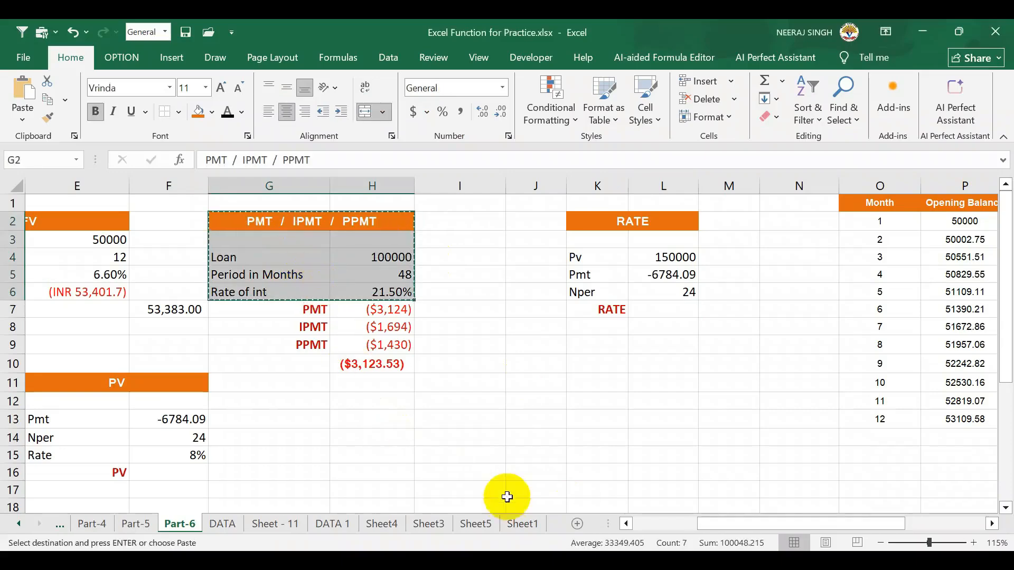
drag(720, 522, 848, 483)
click(776, 218)
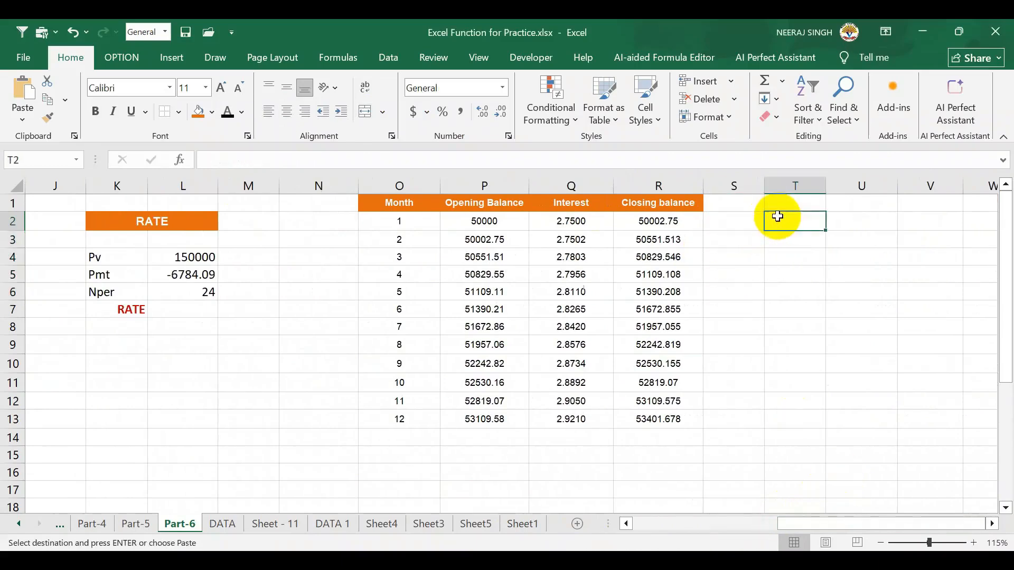
key(ctrl+v)
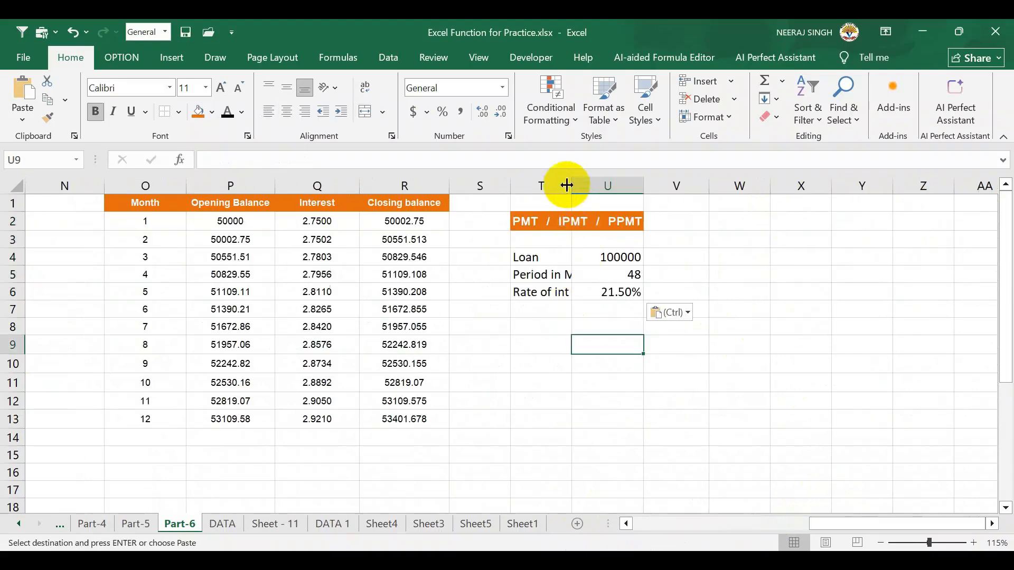
drag(571, 185, 608, 190)
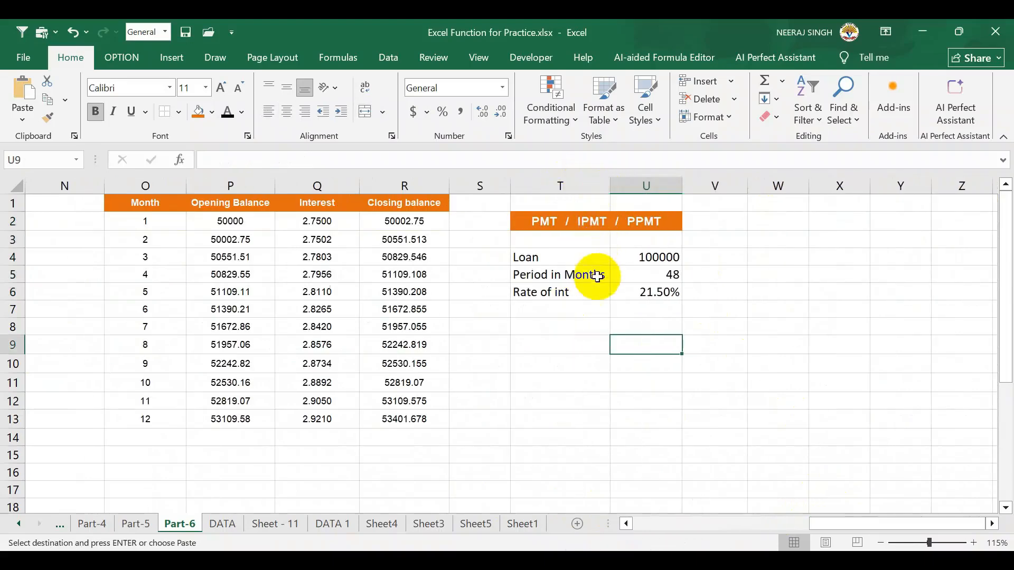
Enter the schedule headers per, pmt, ipmt and ppmt in cells T8 to W8
click(591, 330)
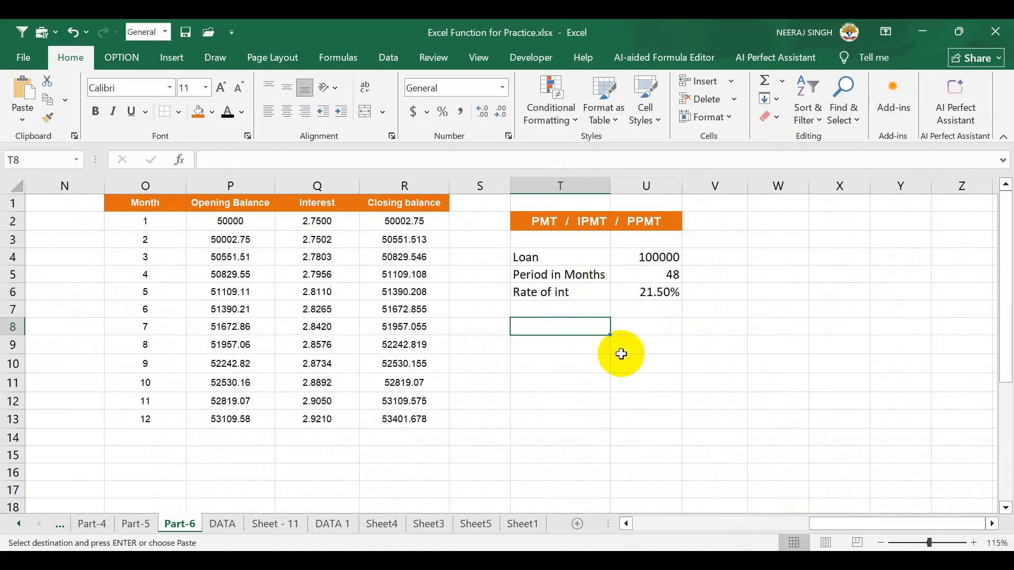
text(per)
key(Tab)
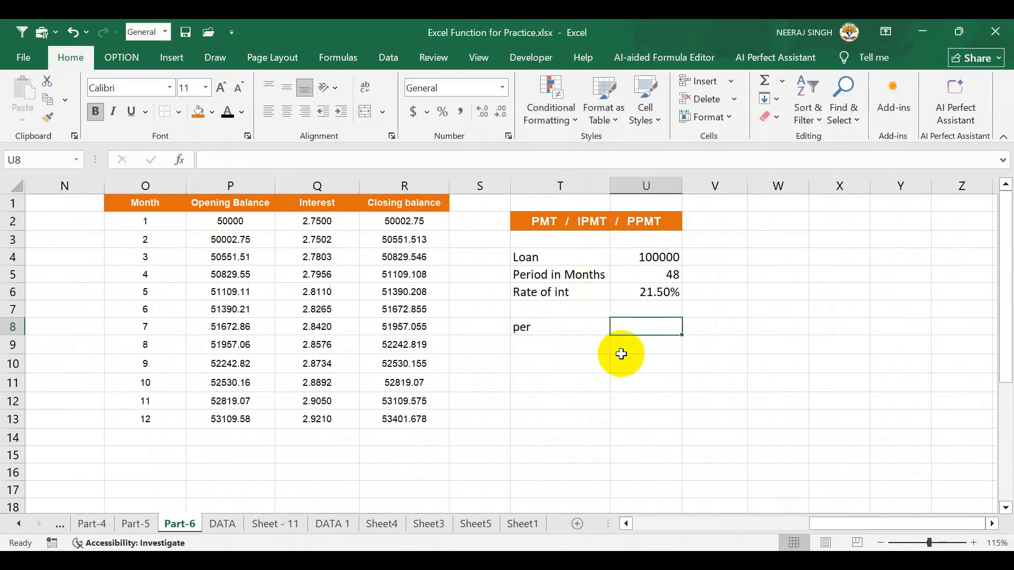
text(ip)
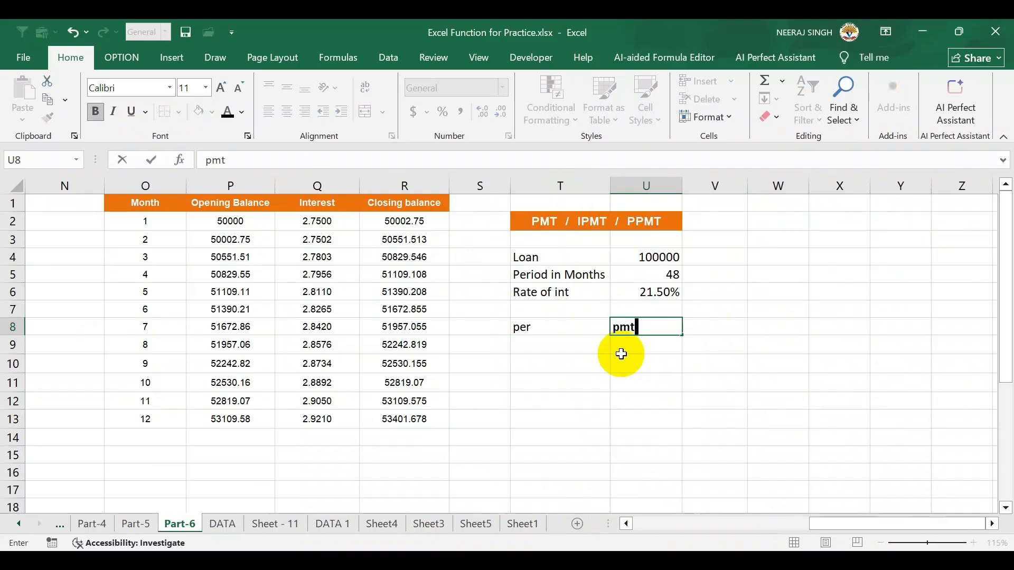
key(Tab)
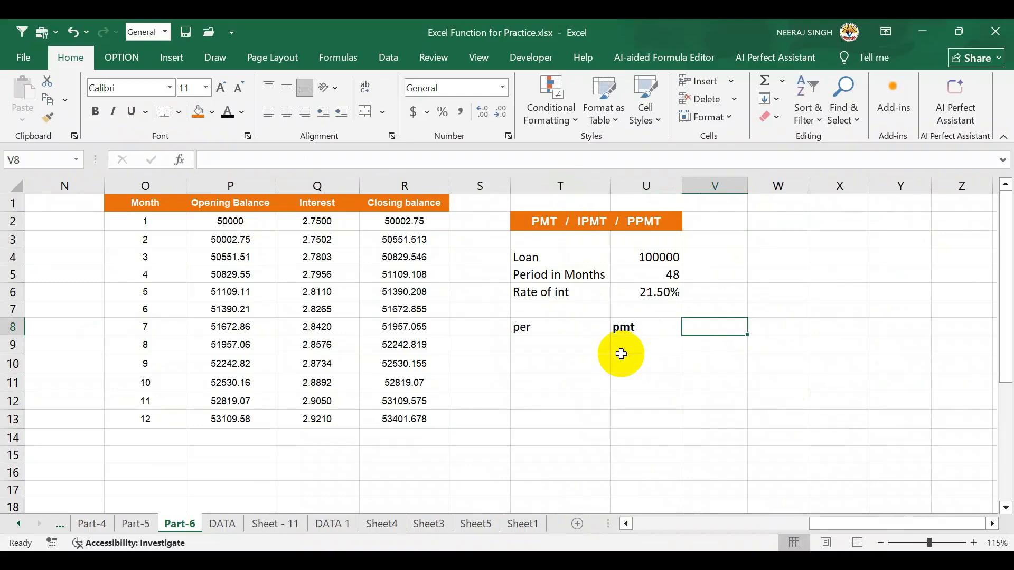
text(ipmt)
key(Tab)
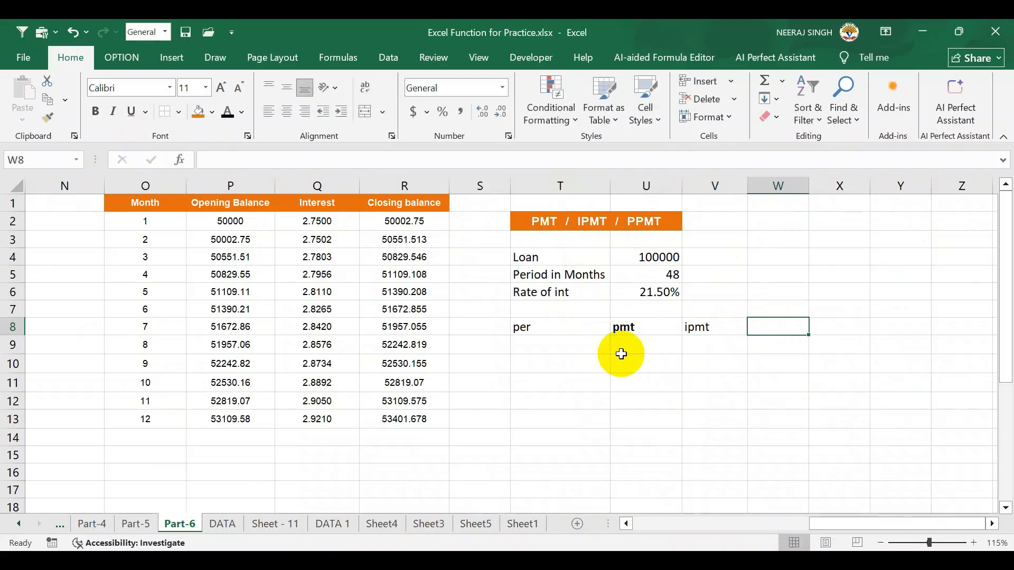
text(ppm)
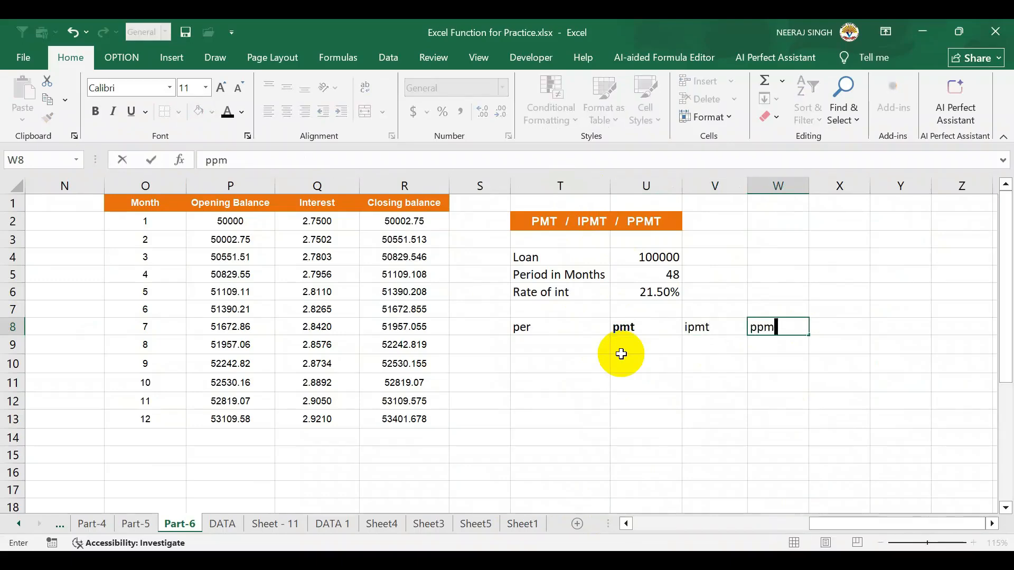
text(t)
key(Return)
Number the periods 1 to 12 down the per column in T9:T20, starting with 1, 2, 3 and filling the rest of the series
text(1)
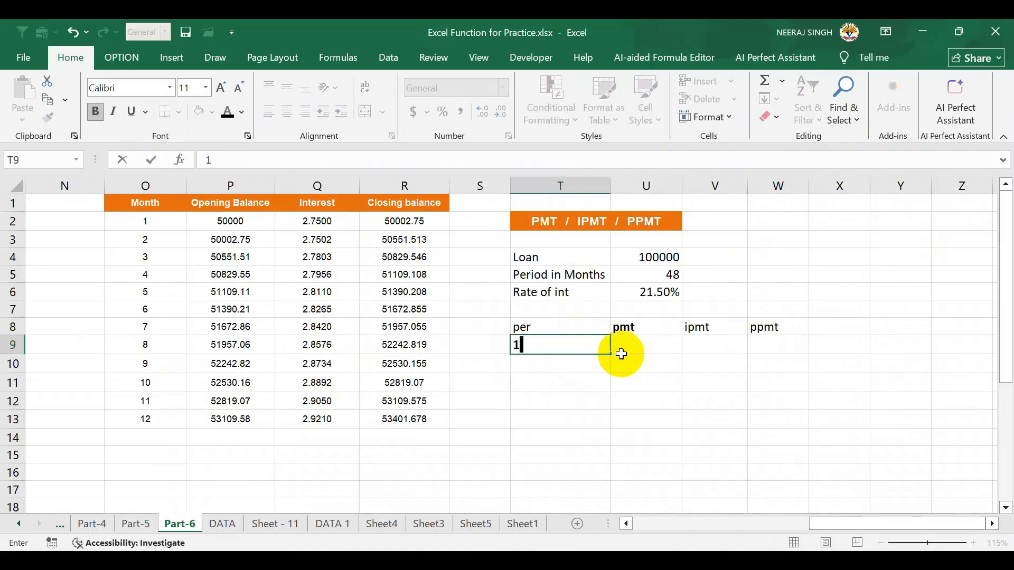
key(Return)
text(2)
key(Return)
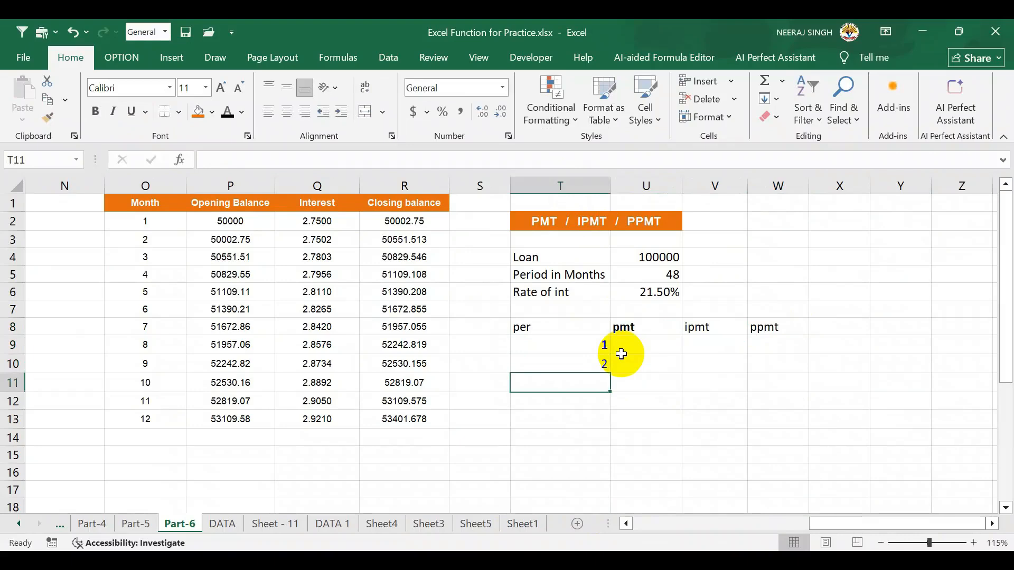
text(3)
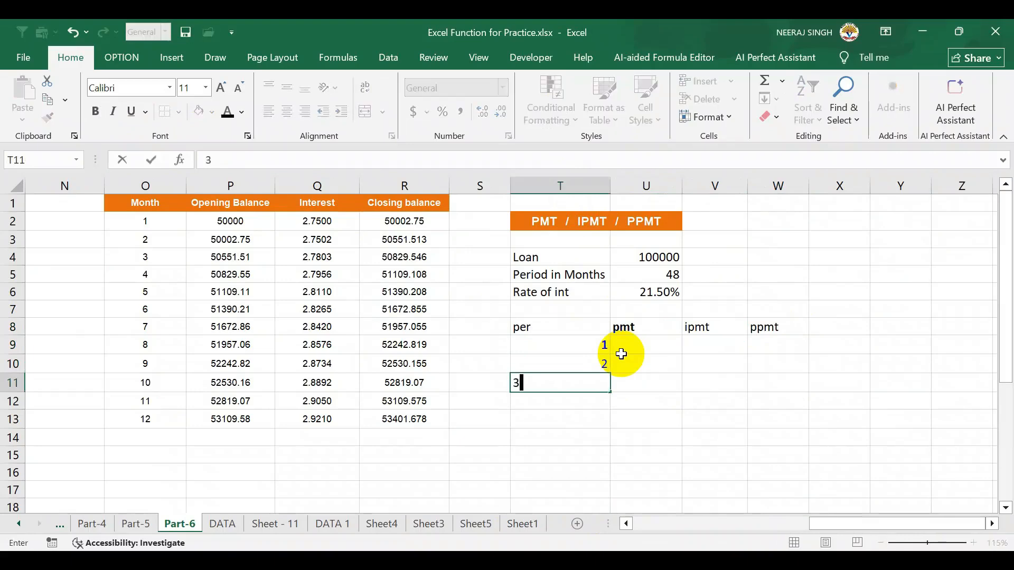
key(Return)
drag(596, 352, 600, 445)
click(686, 440)
mouse_move(1004, 280)
mouse_down()
mouse_move(1002, 214)
mouse_move(1003, 280)
mouse_up()
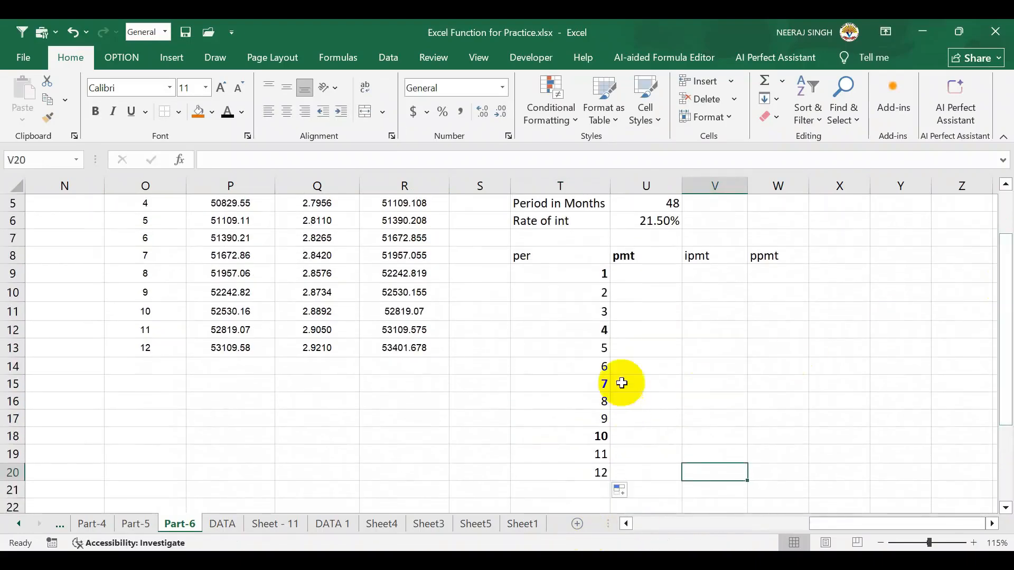
click(573, 471)
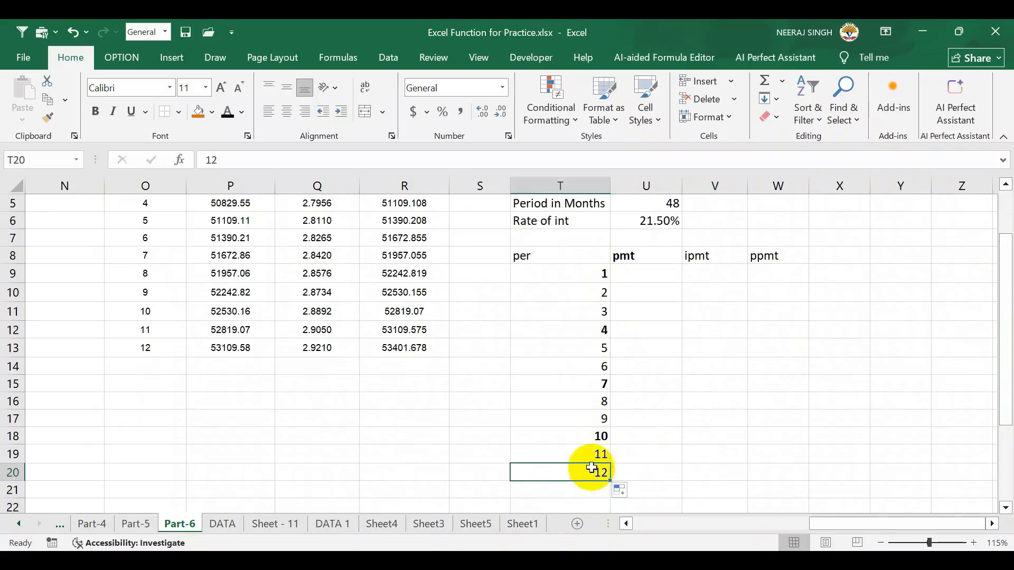
Set the copied loan's Period in Months to 12 and enter =PMT(U6/12,U5,U4,,0) in U9 for period 1
click(643, 279)
drag(1003, 276, 1006, 247)
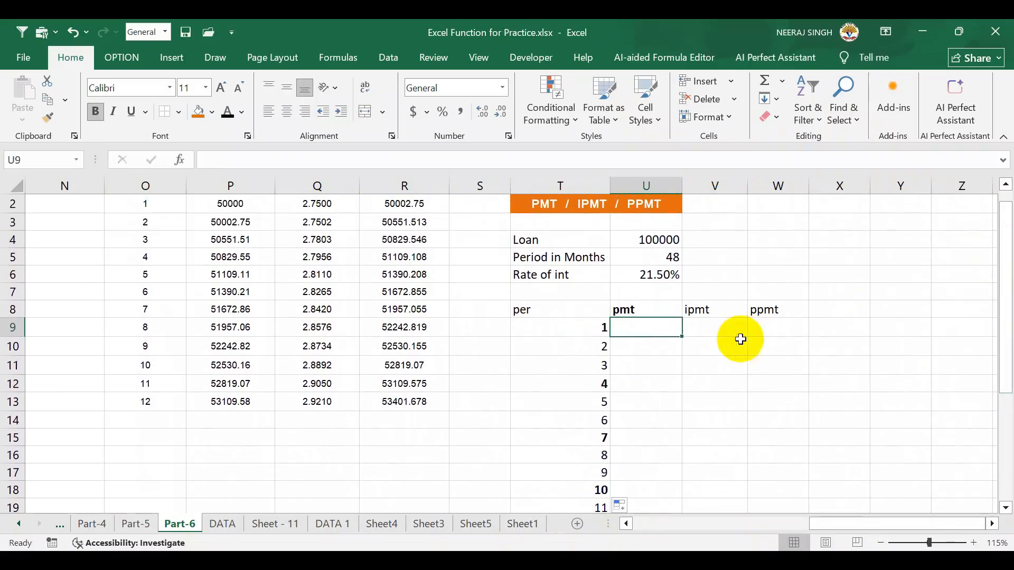
text(=pmt()
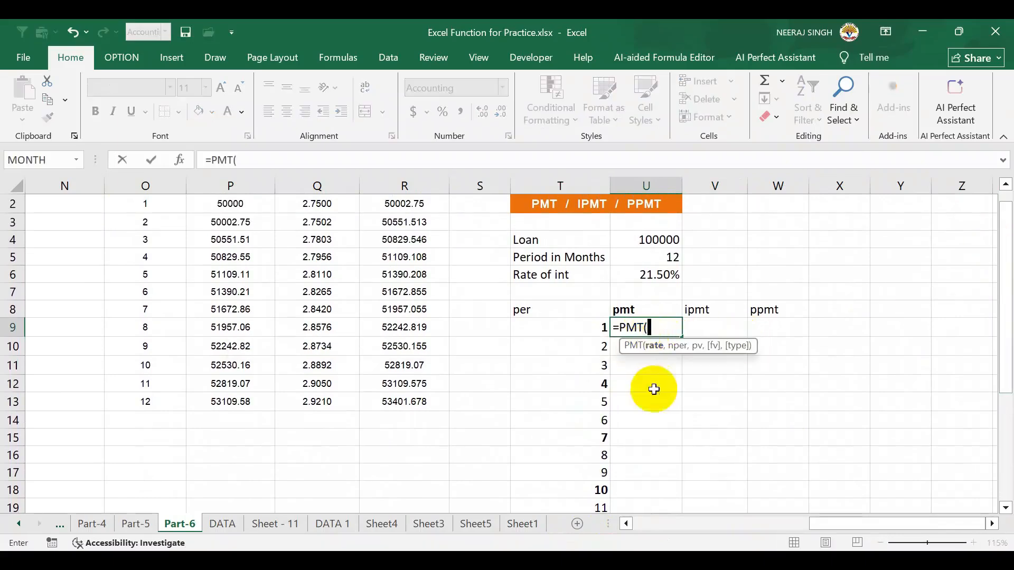
click(648, 280)
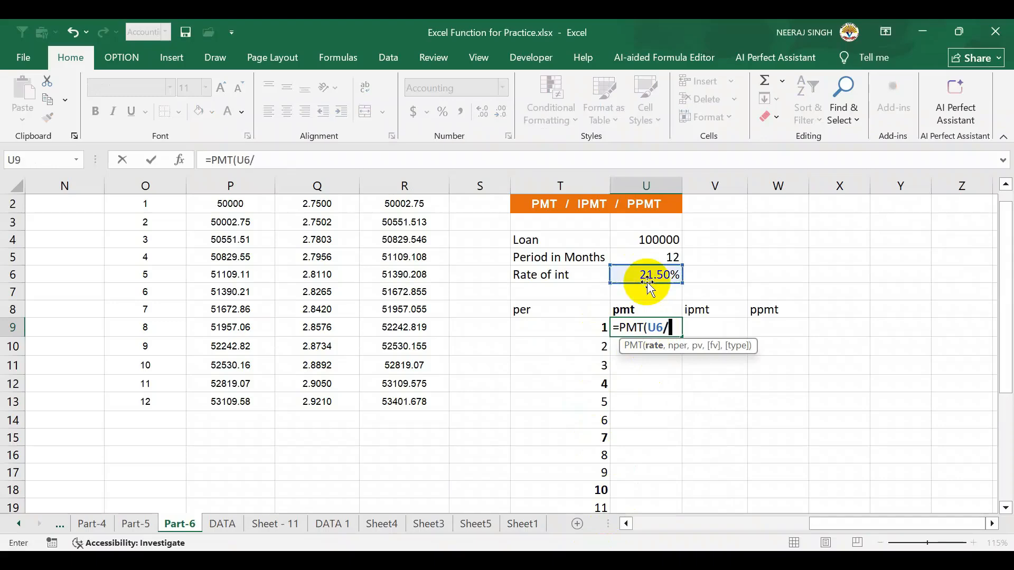
text(/12,)
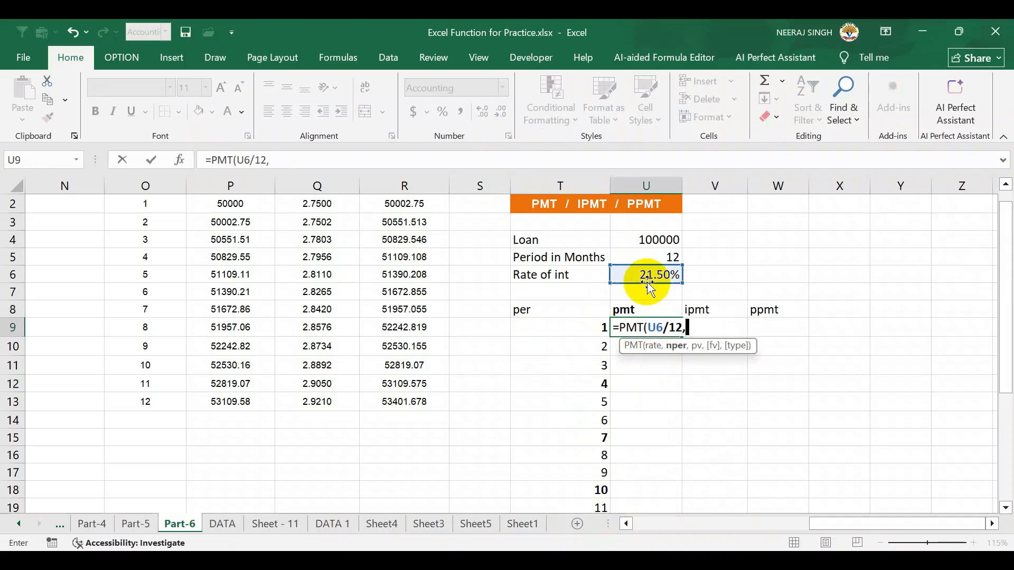
click(660, 262)
text(,)
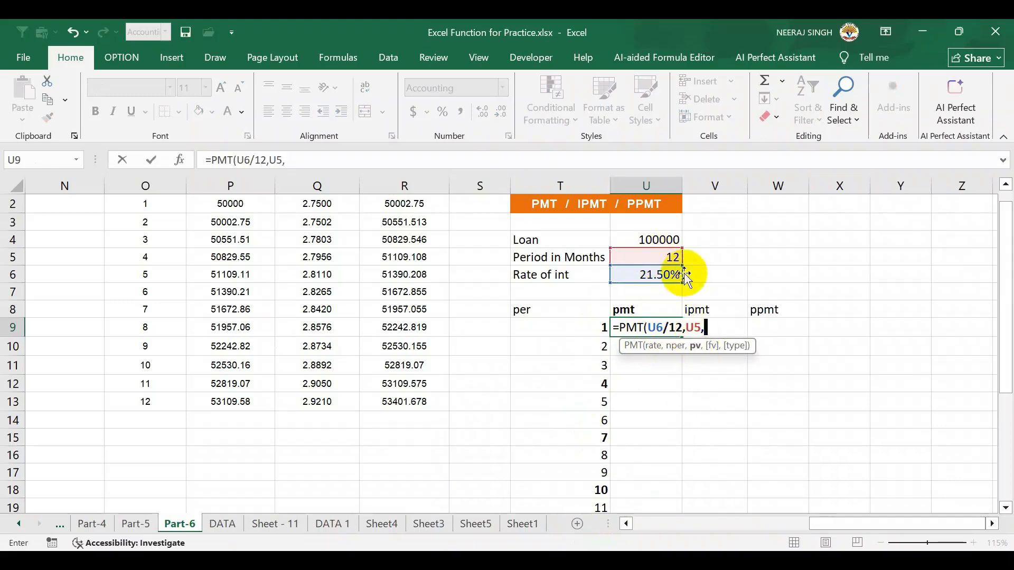
click(657, 238)
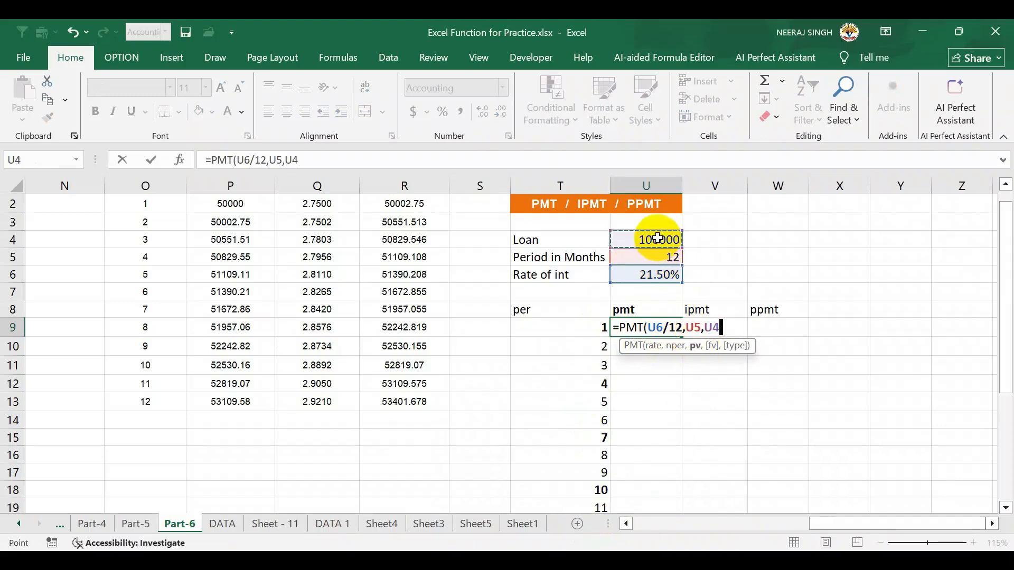
text(,,0)
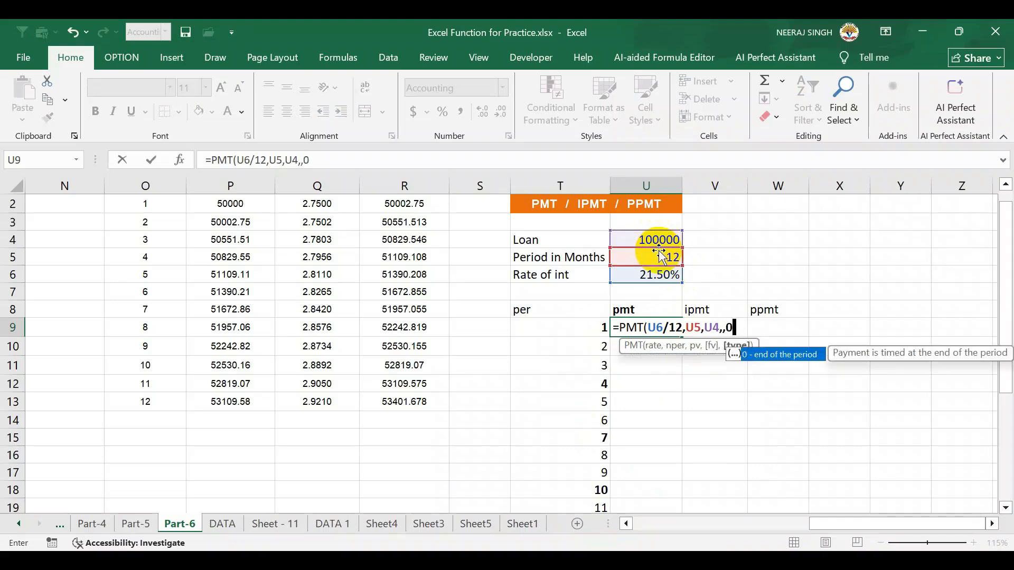
text())
key(Return)
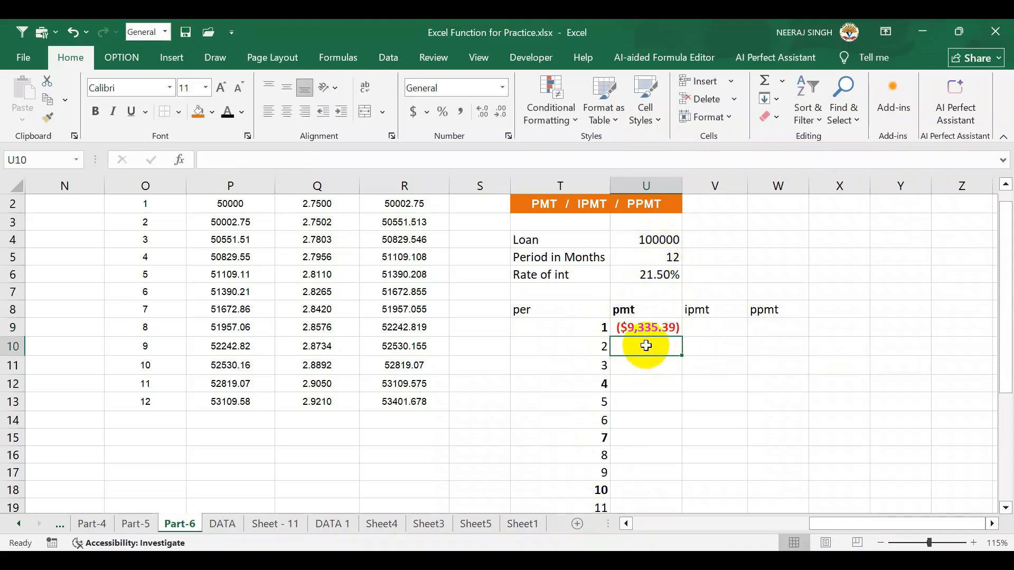
click(660, 329)
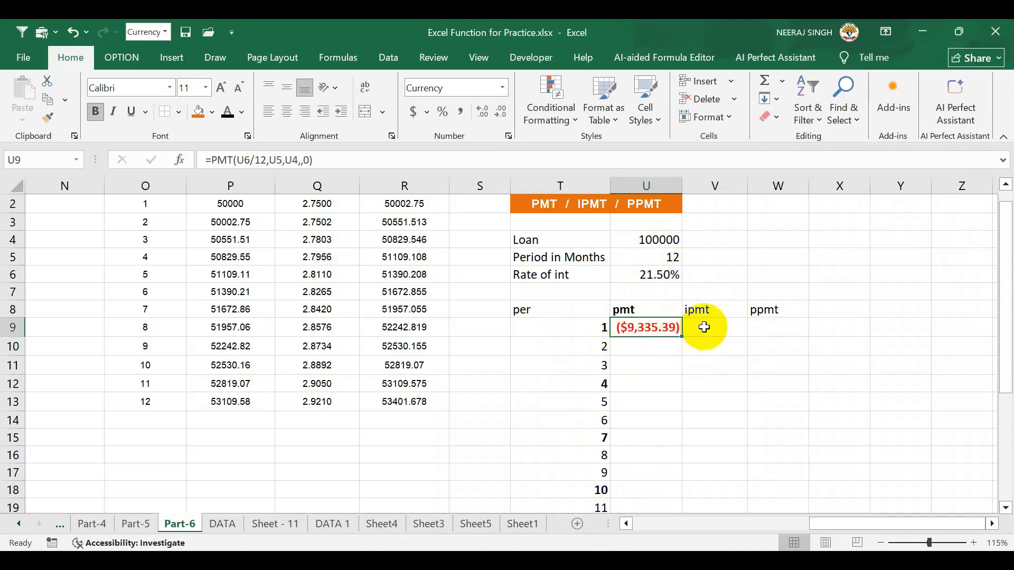
Enter the period 1 interest formula =IPMT(U6,1,U5,U4,,0) in cell V9 under ipmt
click(703, 327)
text(=)
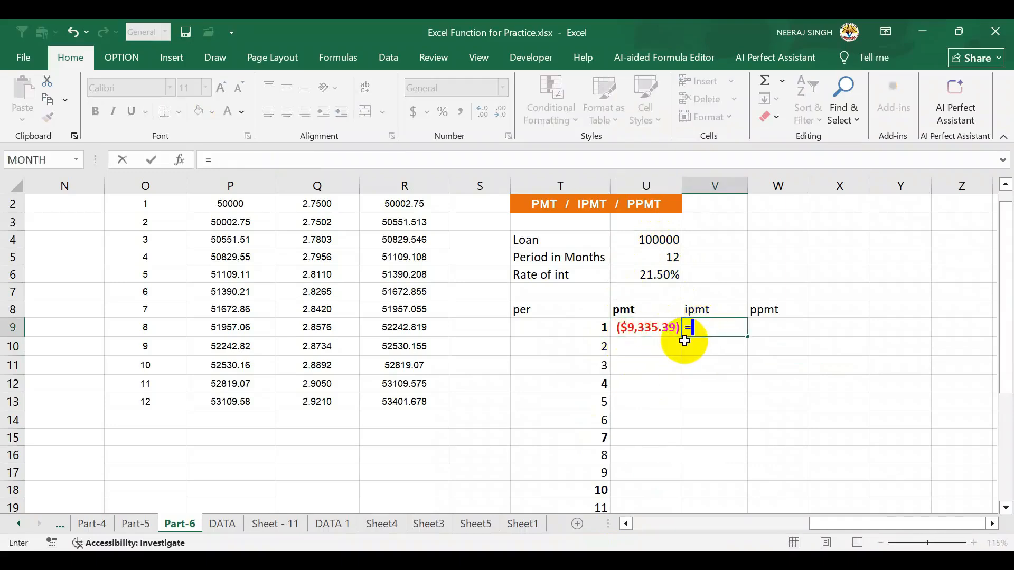
text(ipm)
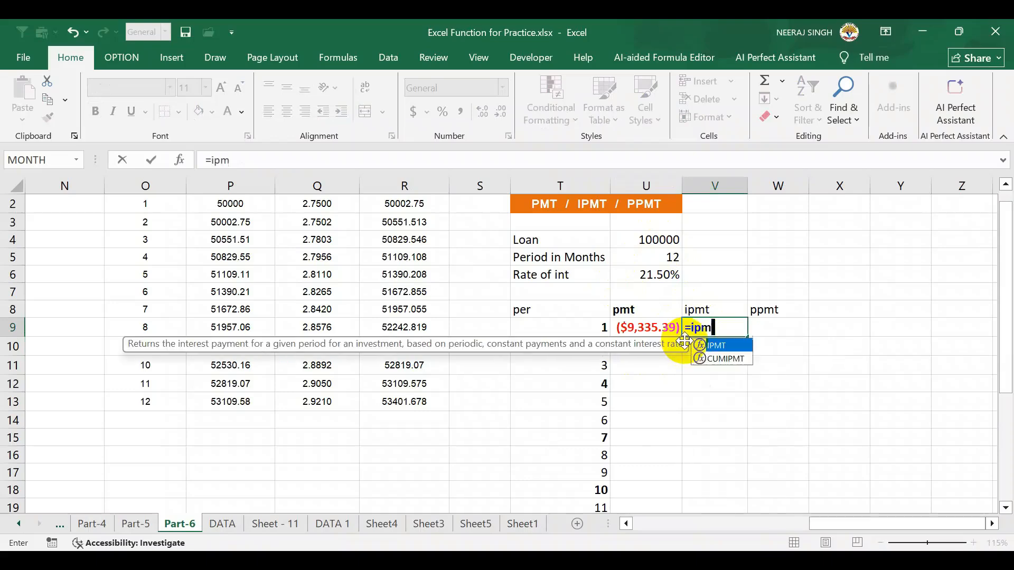
text(t)
key(Tab)
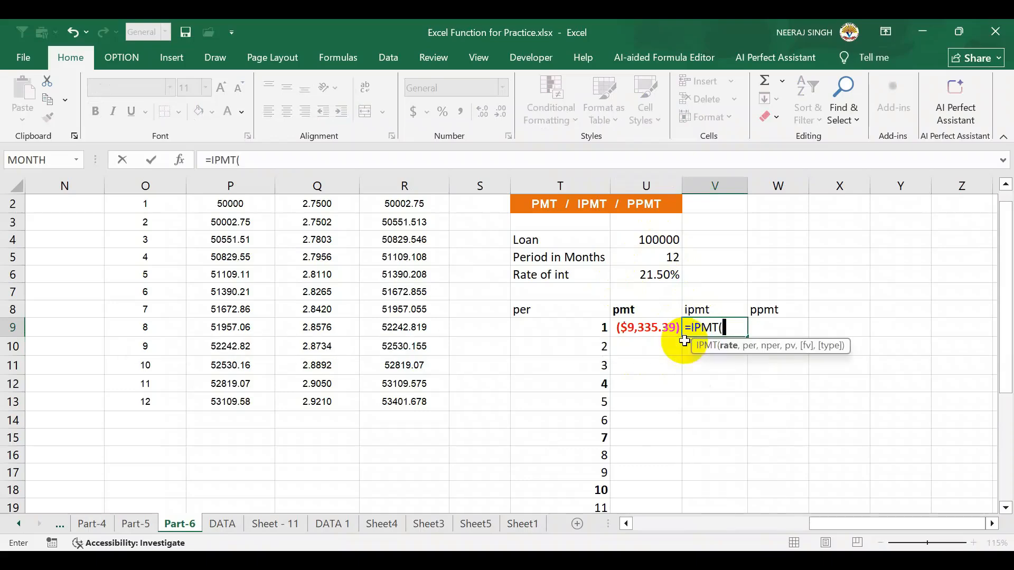
click(656, 275)
text(,1,)
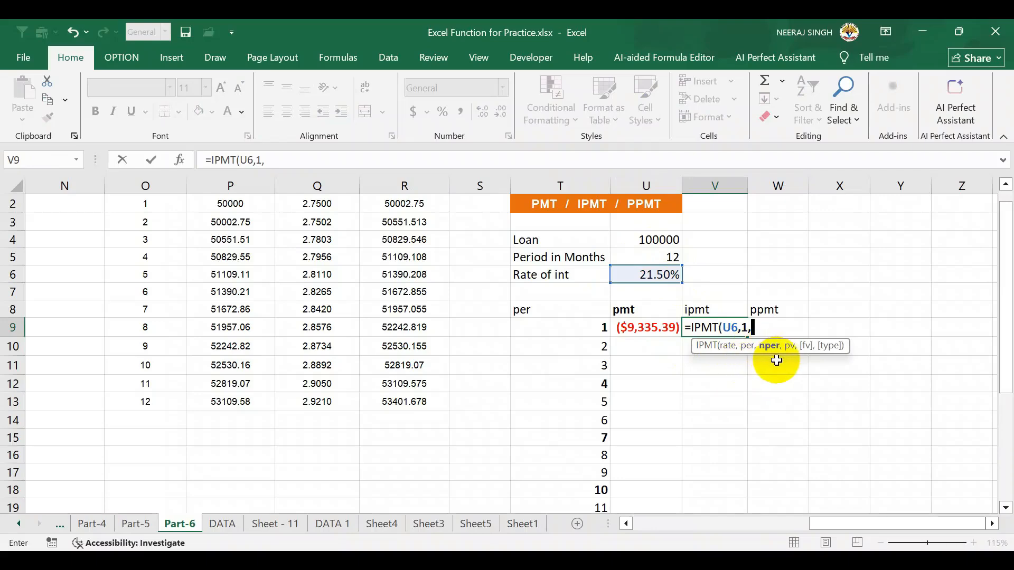
click(667, 257)
text(,)
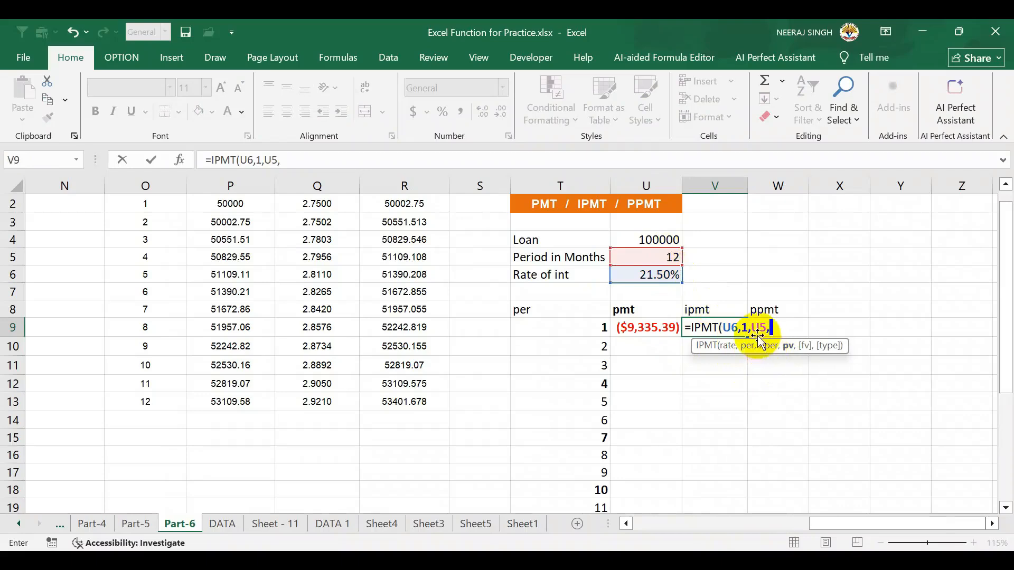
click(659, 241)
text(,)
text(,0)
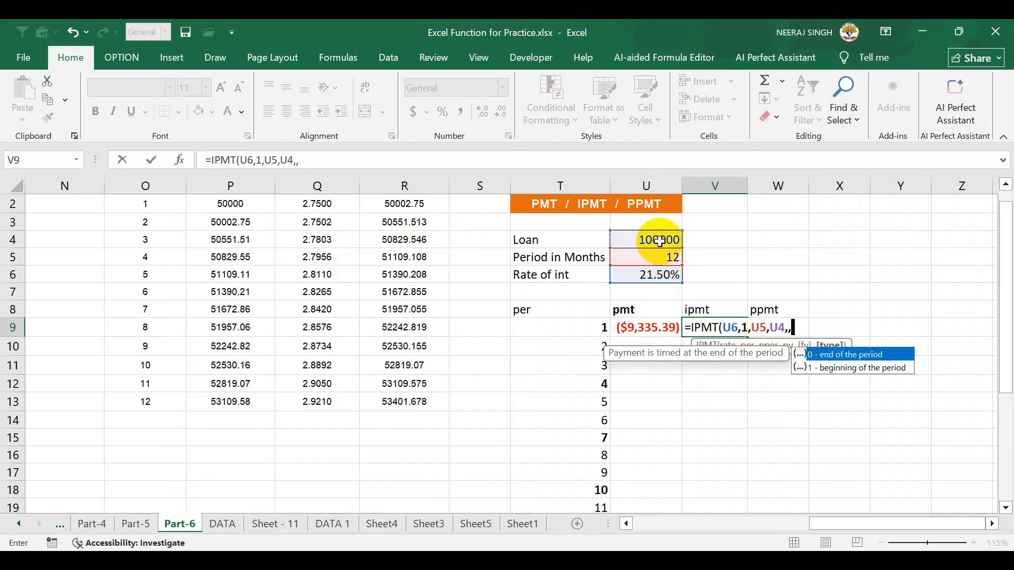
text())
key(Return)
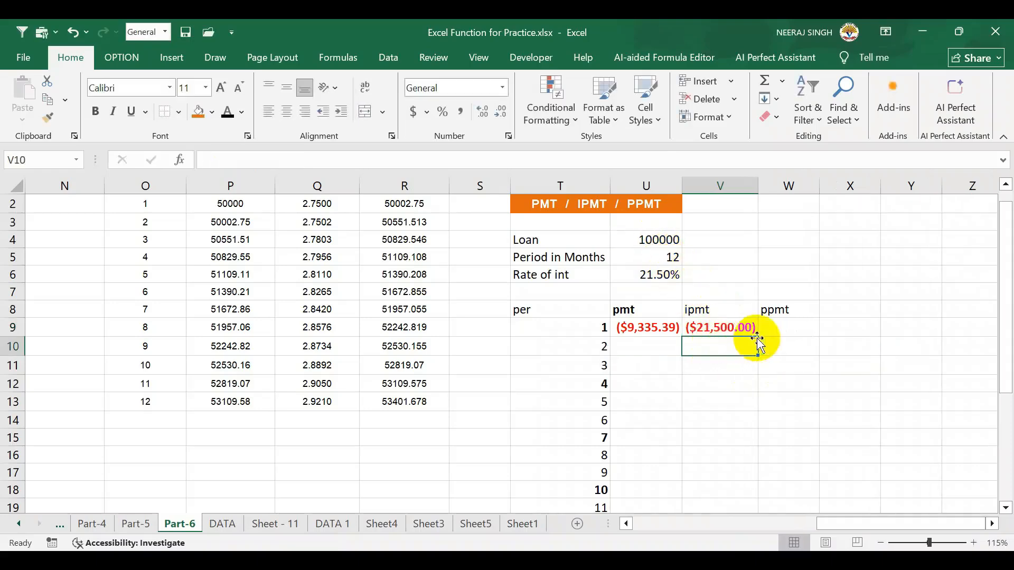
Correct the IPMT formula in V9 to use the monthly rate U6/12
click(778, 325)
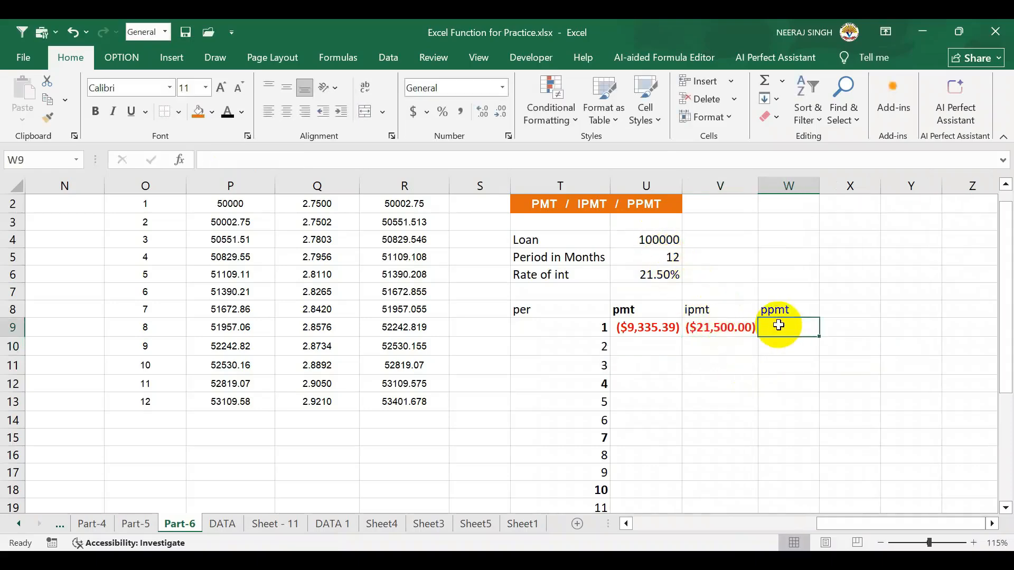
double_click(736, 328)
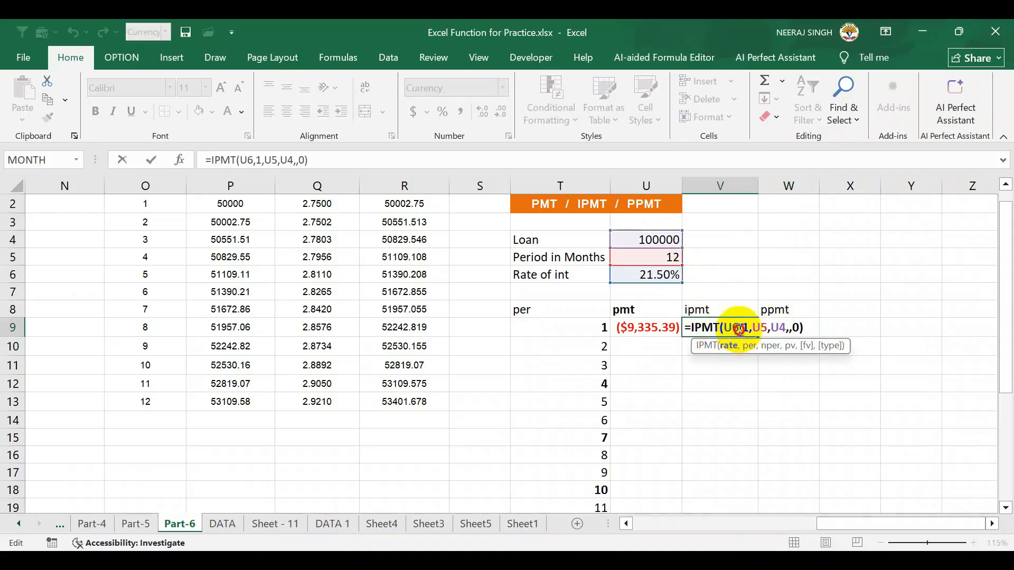
text(/)
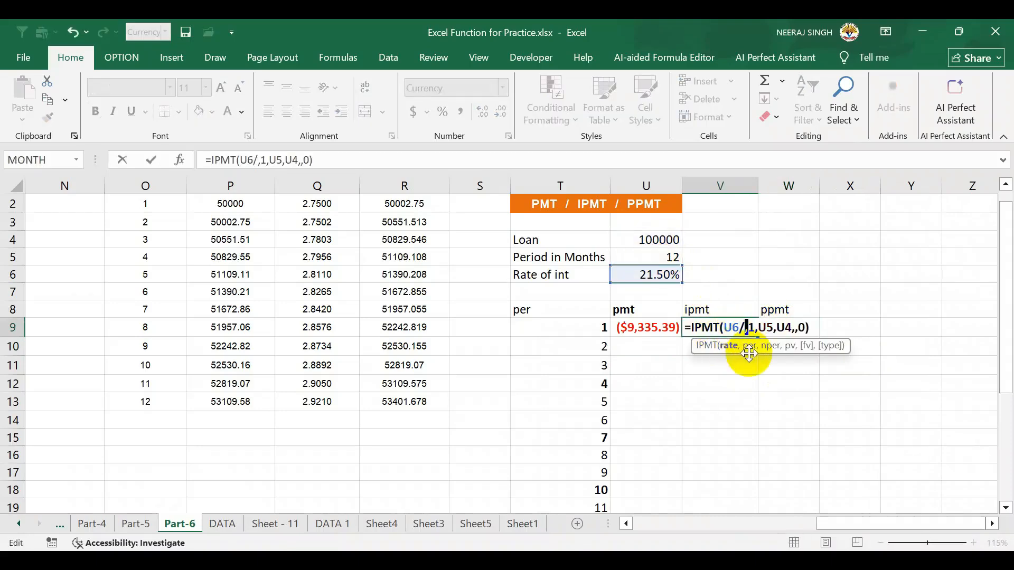
text(12)
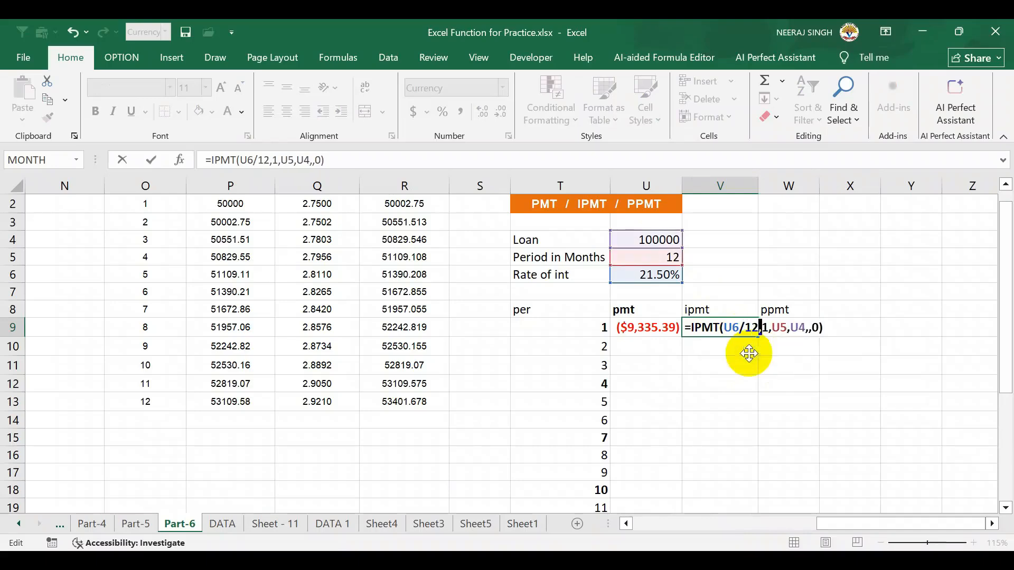
key(Return)
click(742, 328)
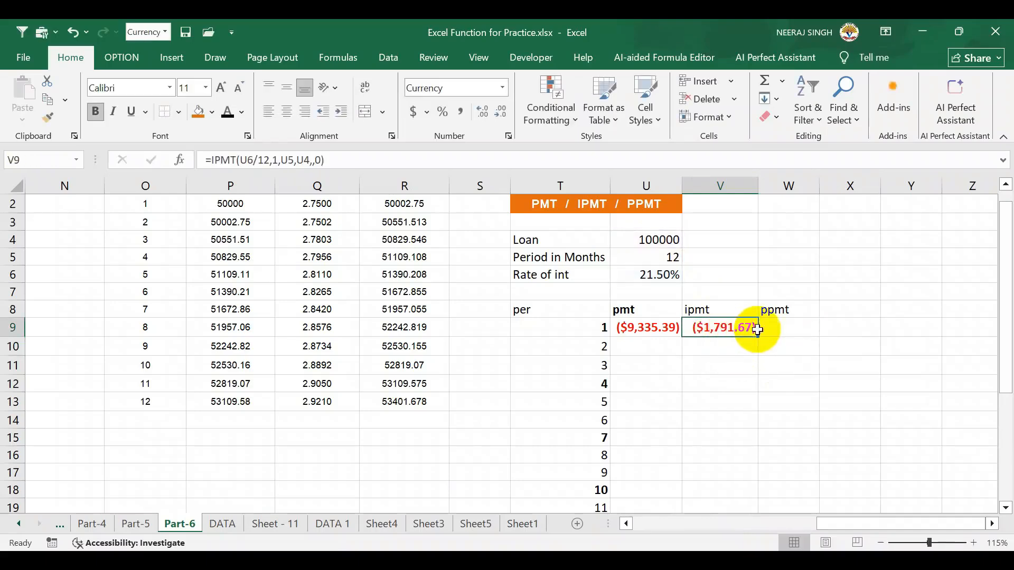
Enter the period 1 principal formula =PPMT(U6/12,1,U5,U4,,0) in cell W9 under ppmt
click(775, 328)
text(=)
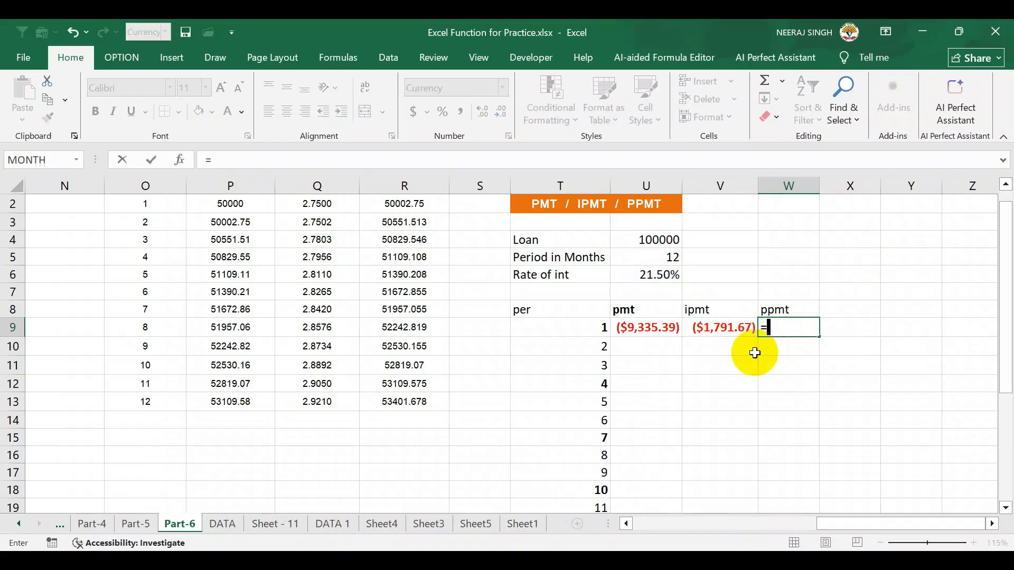
text(ppmt)
key(Tab)
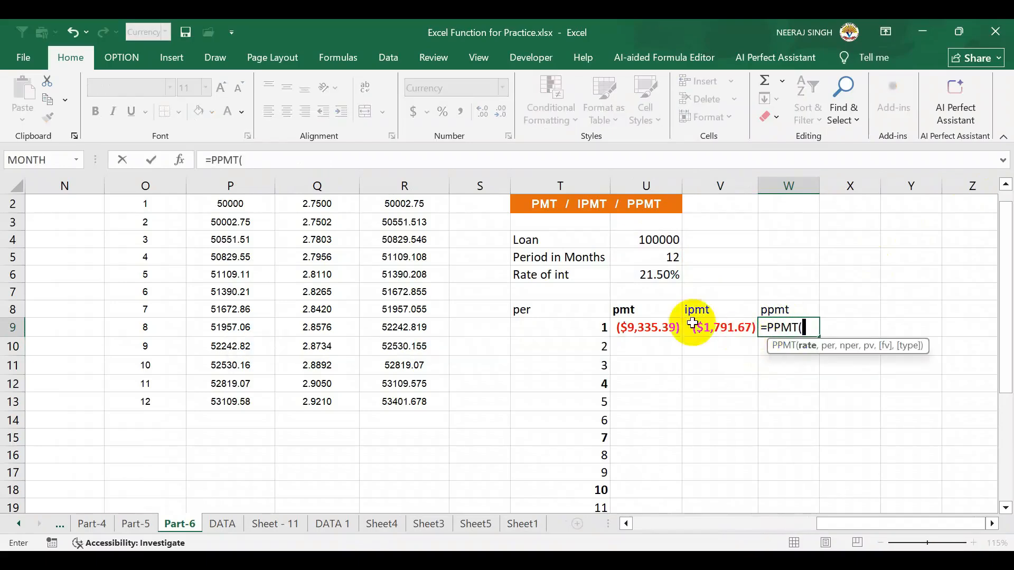
click(653, 274)
text(,)
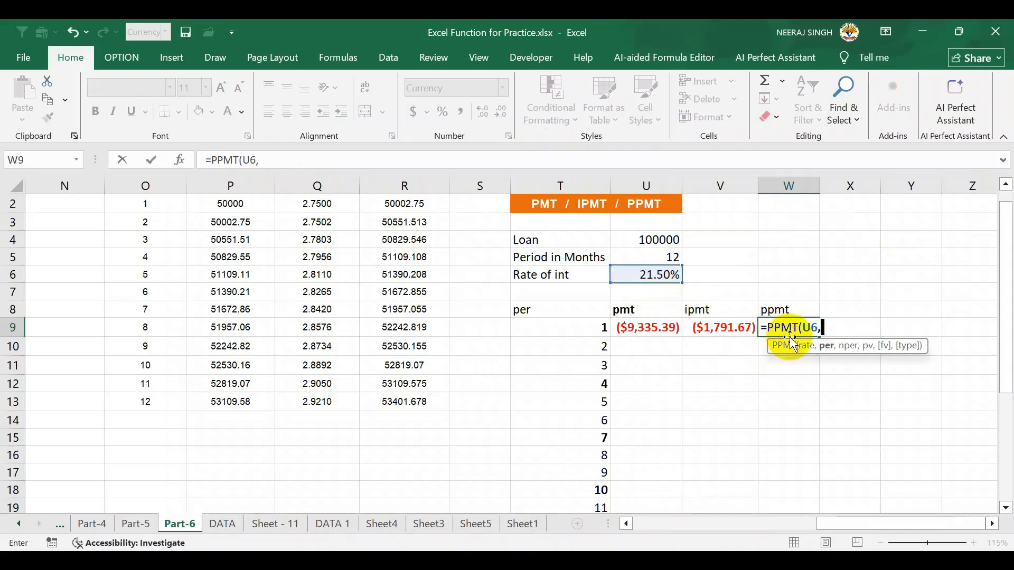
key(BackSpace)
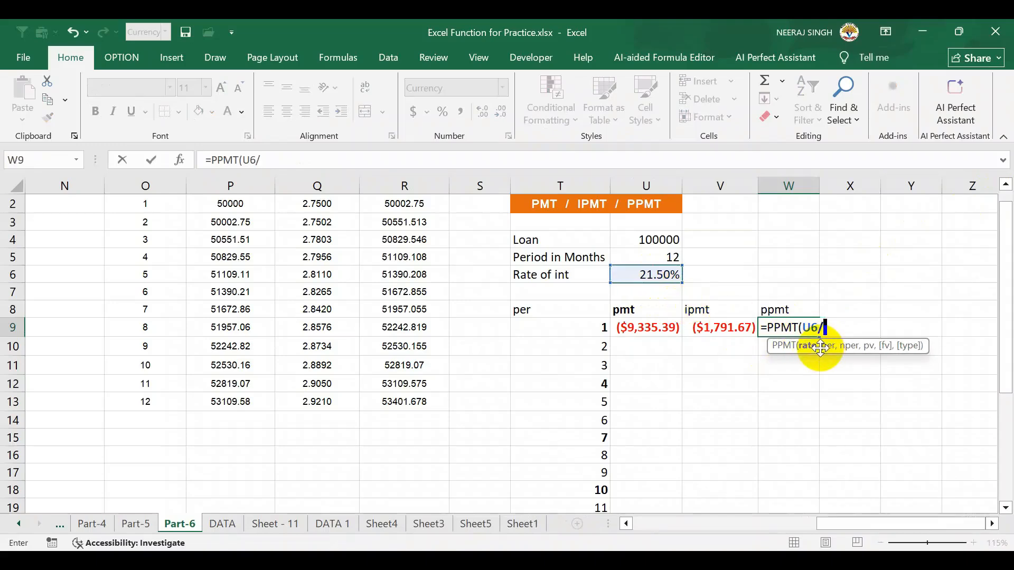
text(/12,)
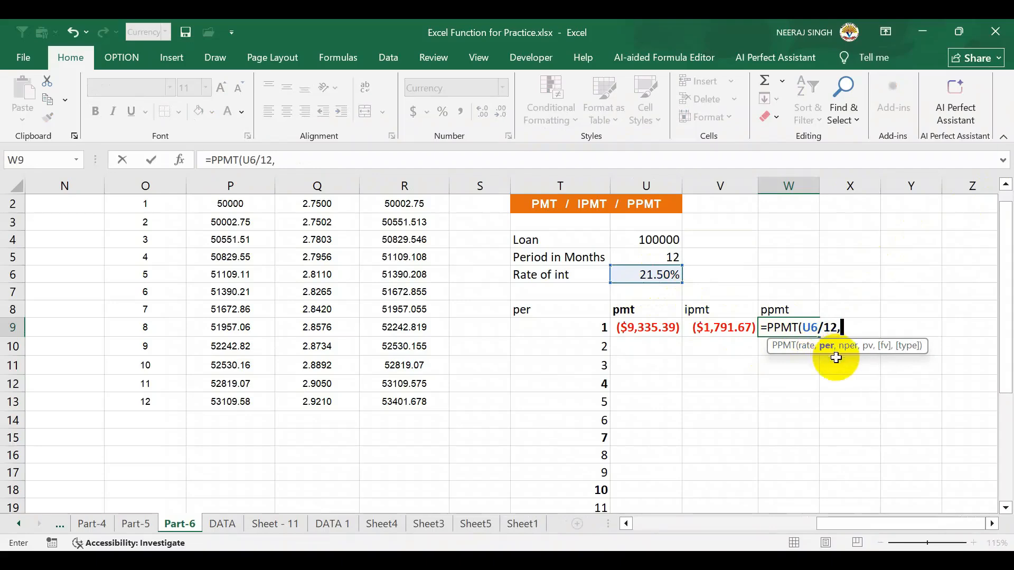
text(1,)
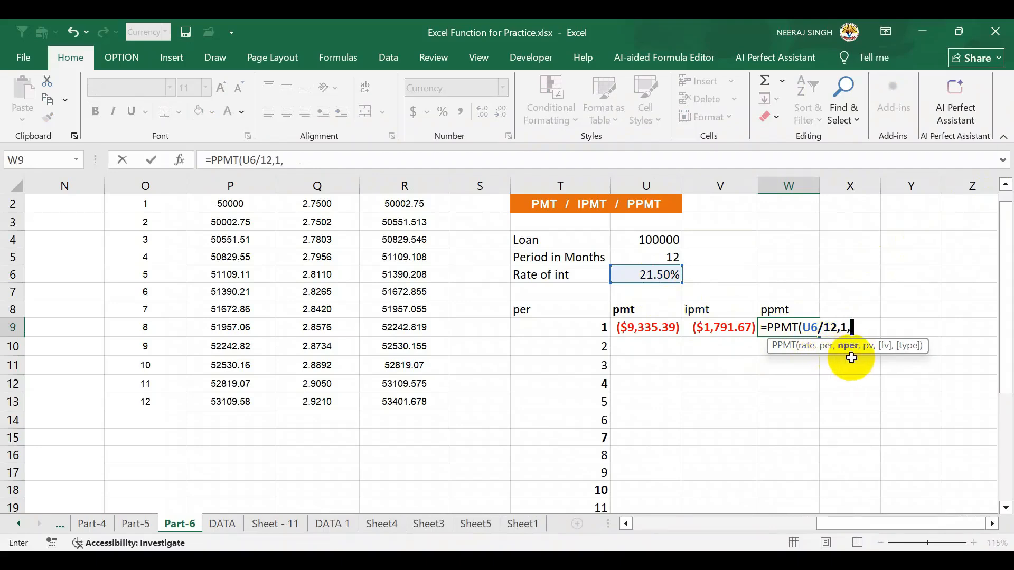
click(660, 259)
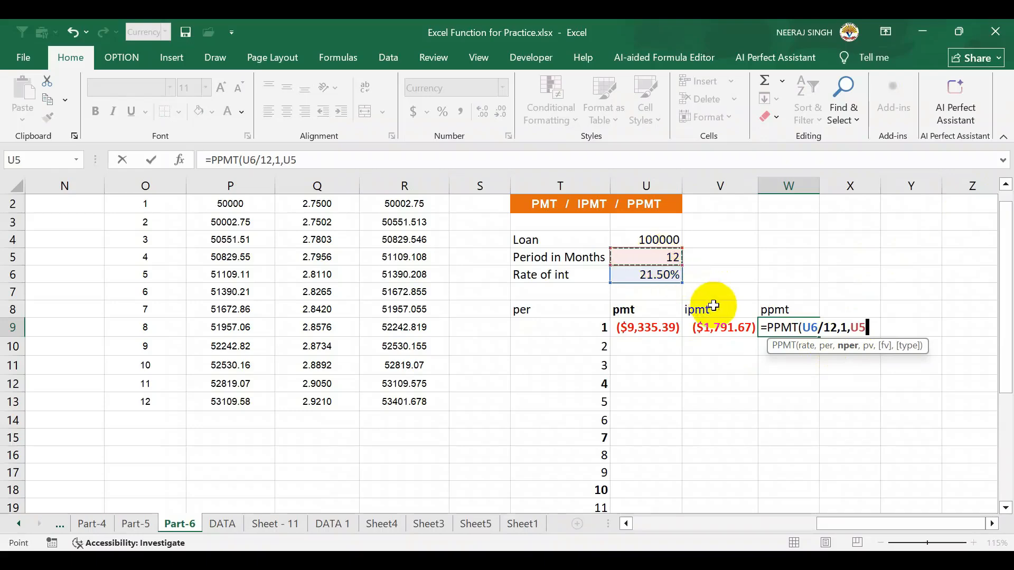
text(,)
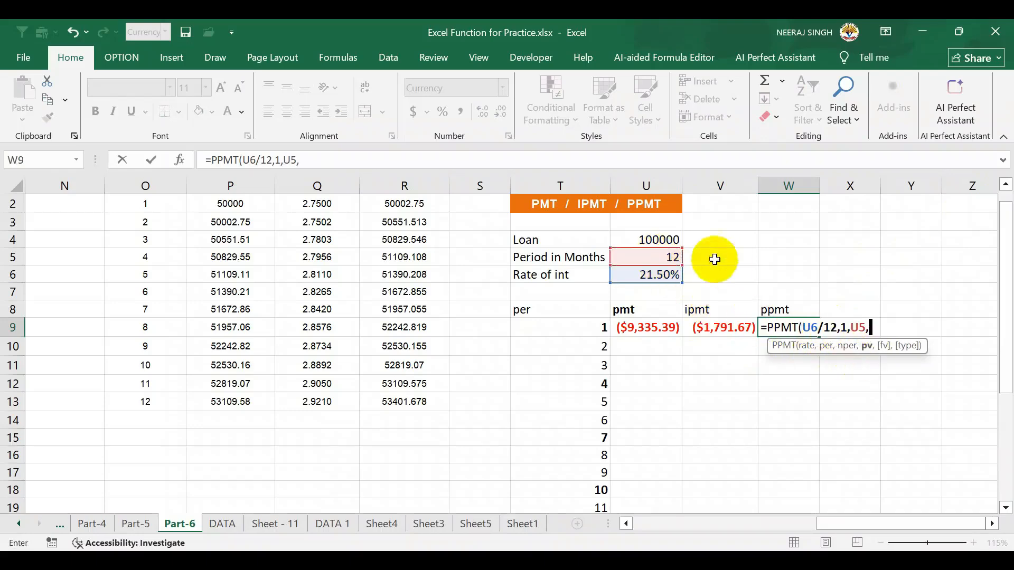
click(660, 241)
text(,,0)
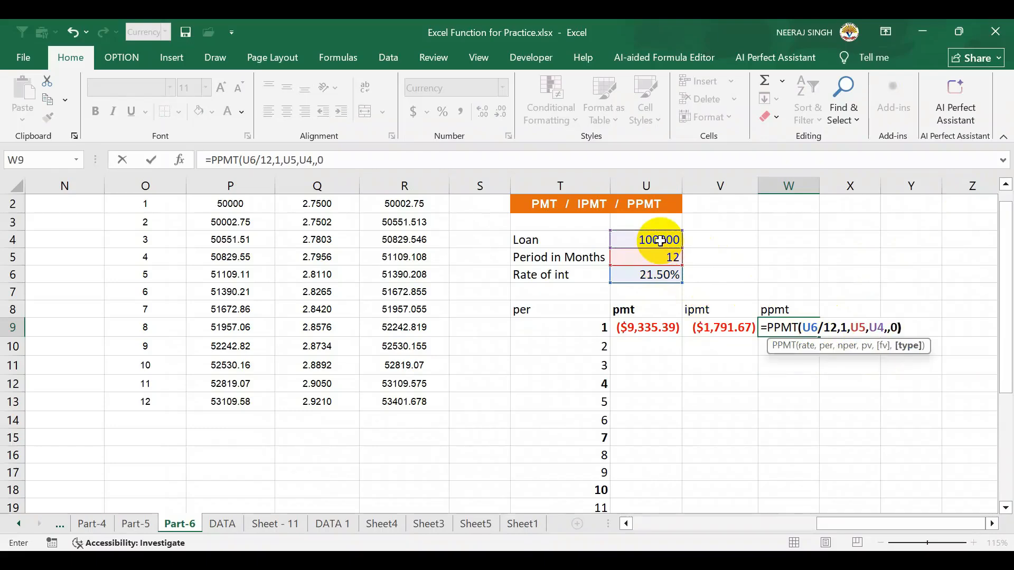
key(Return)
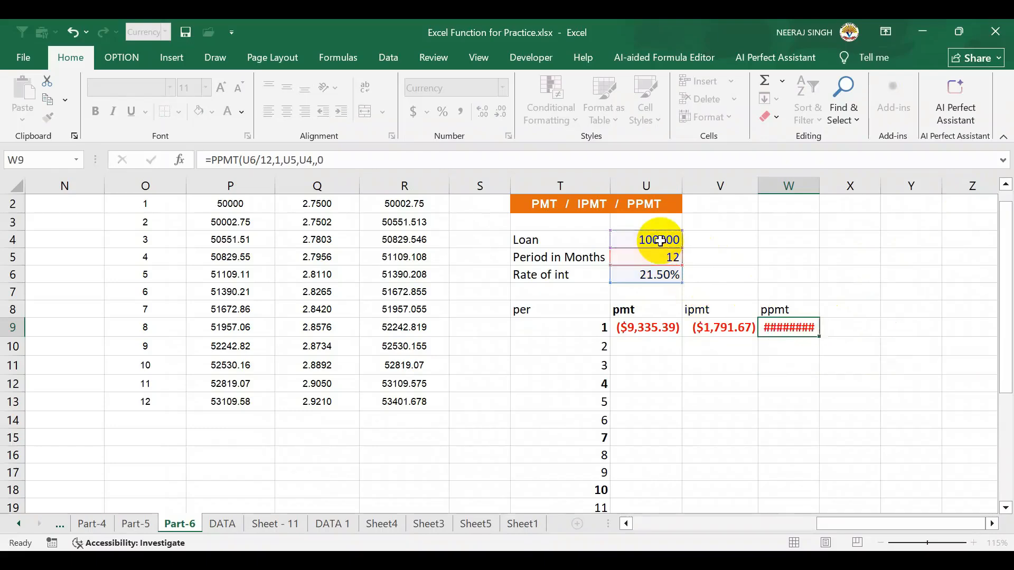
click(787, 330)
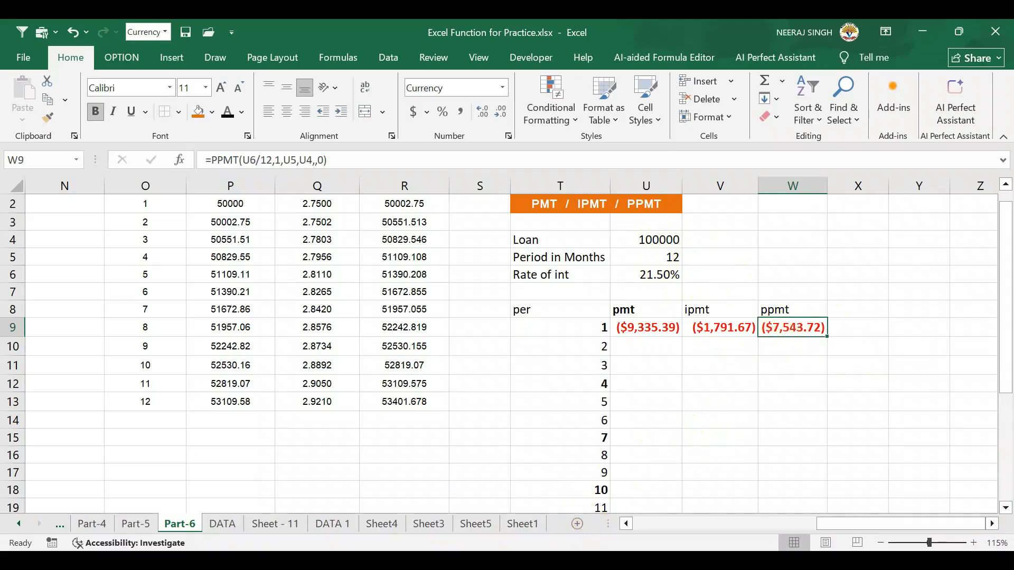
Review the arguments and cell references of the PMT formula in U9 without changing them
click(742, 346)
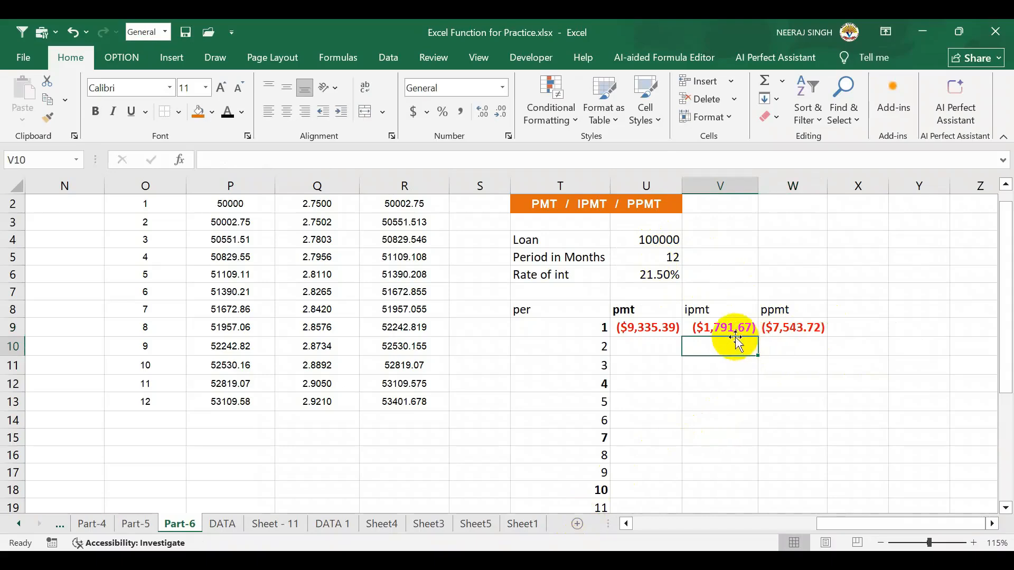
double_click(664, 328)
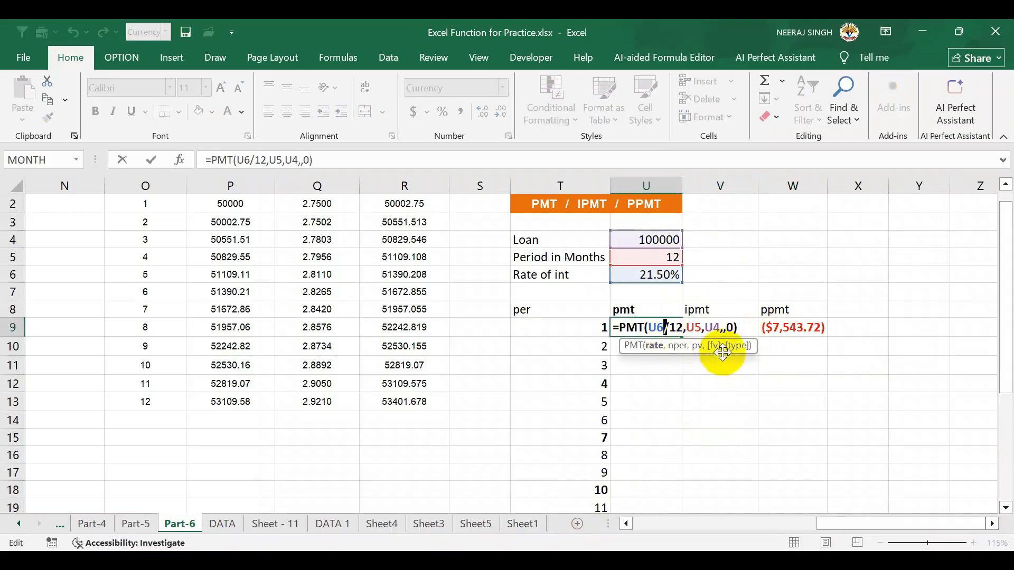
key(Return)
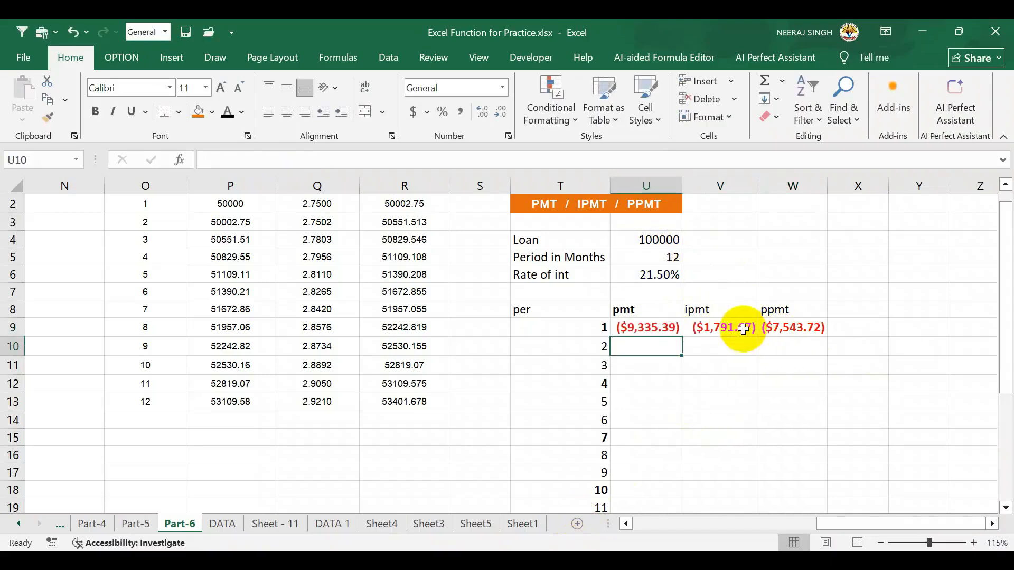
Replace the fixed period 1 in the IPMT formula in V9 with a reference to T9
double_click(722, 327)
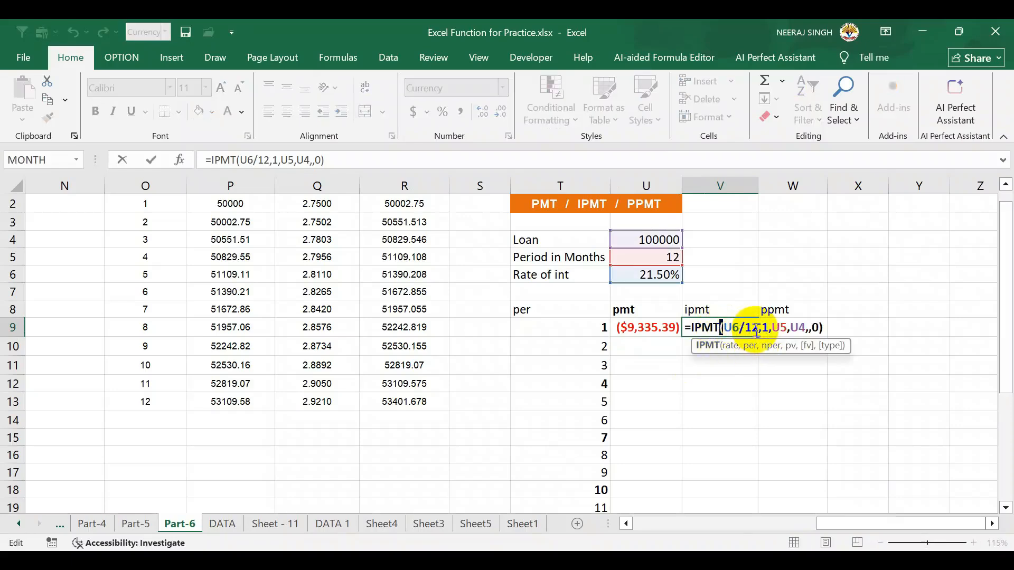
double_click(765, 328)
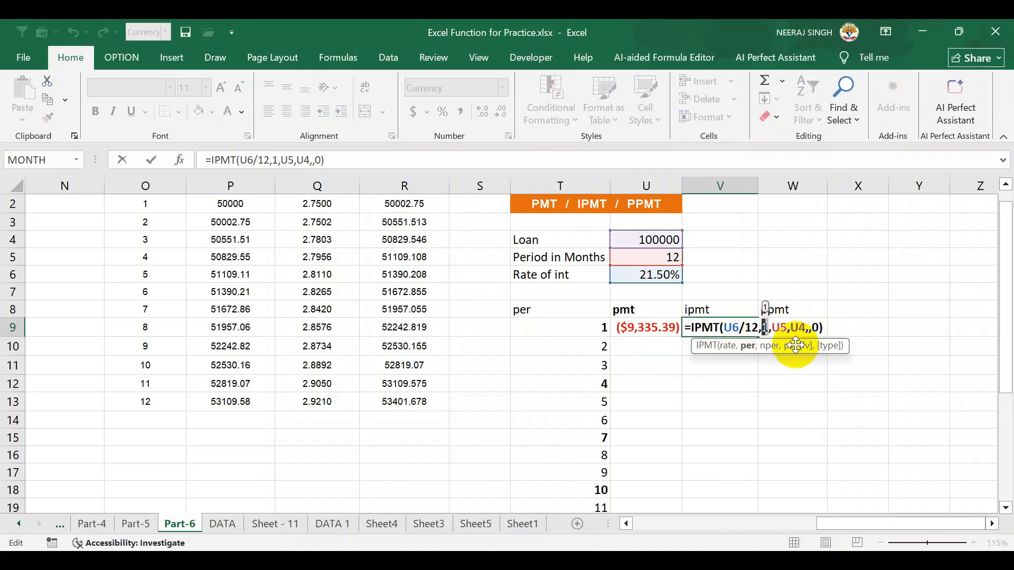
key(BackSpace)
click(567, 329)
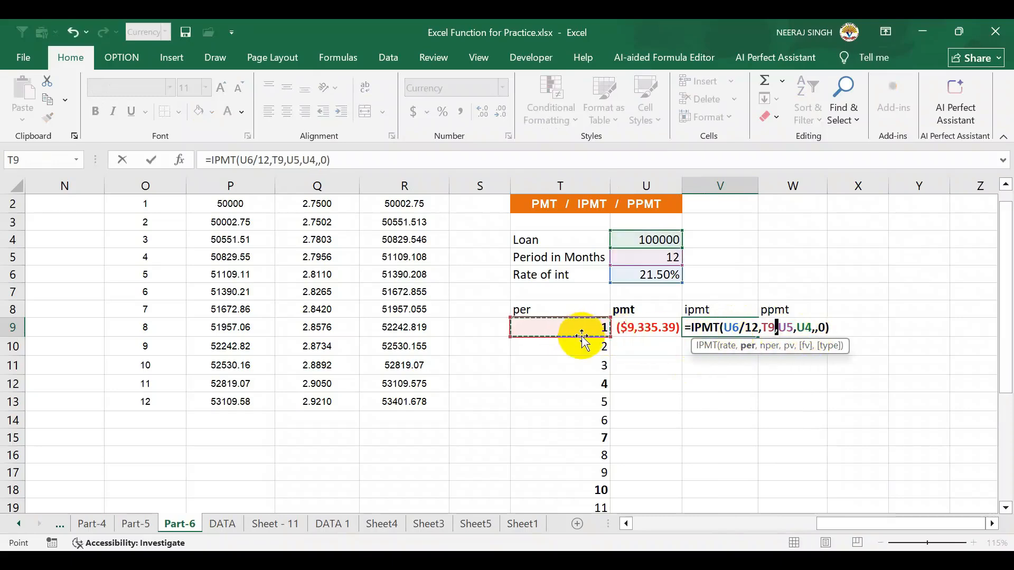
key(Return)
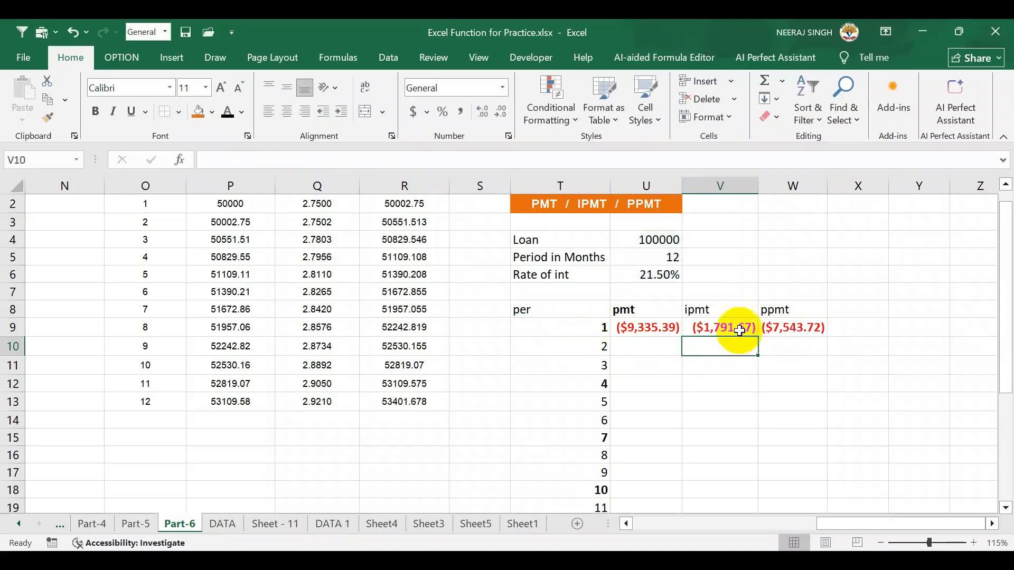
Replace the fixed period 1 in the PPMT formula in W9 with a reference to T9
double_click(802, 331)
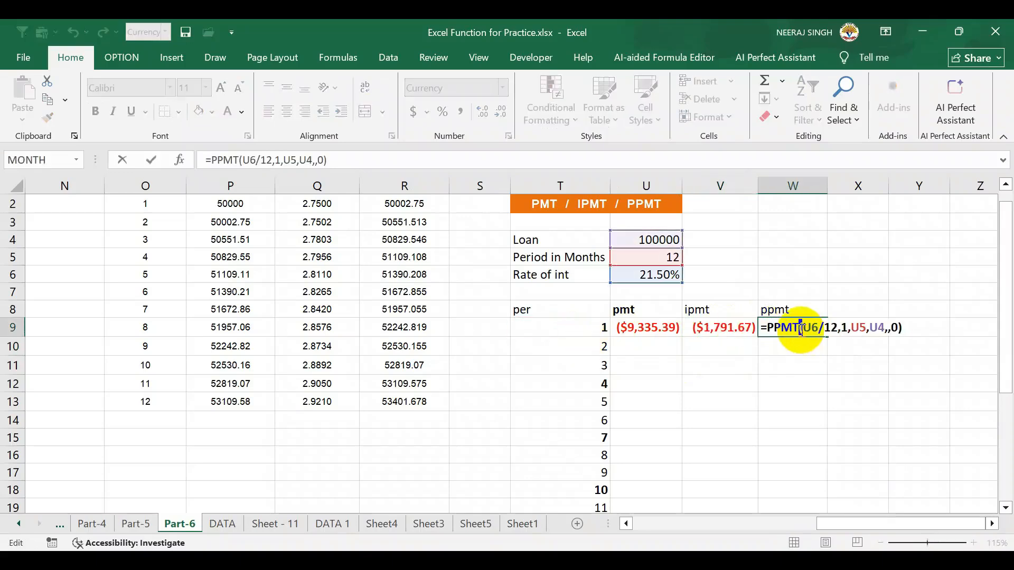
double_click(843, 328)
key(Delete)
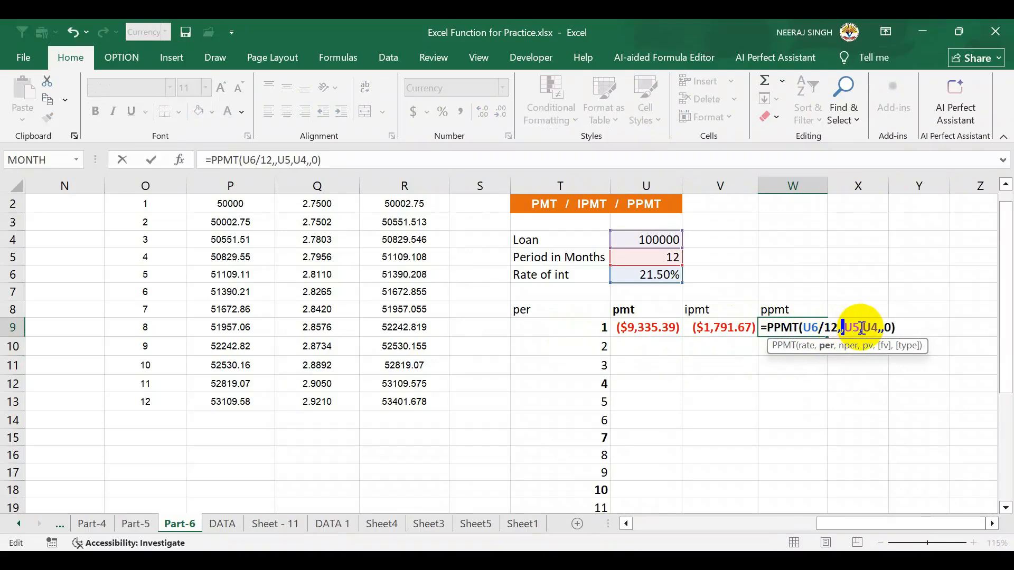
click(579, 329)
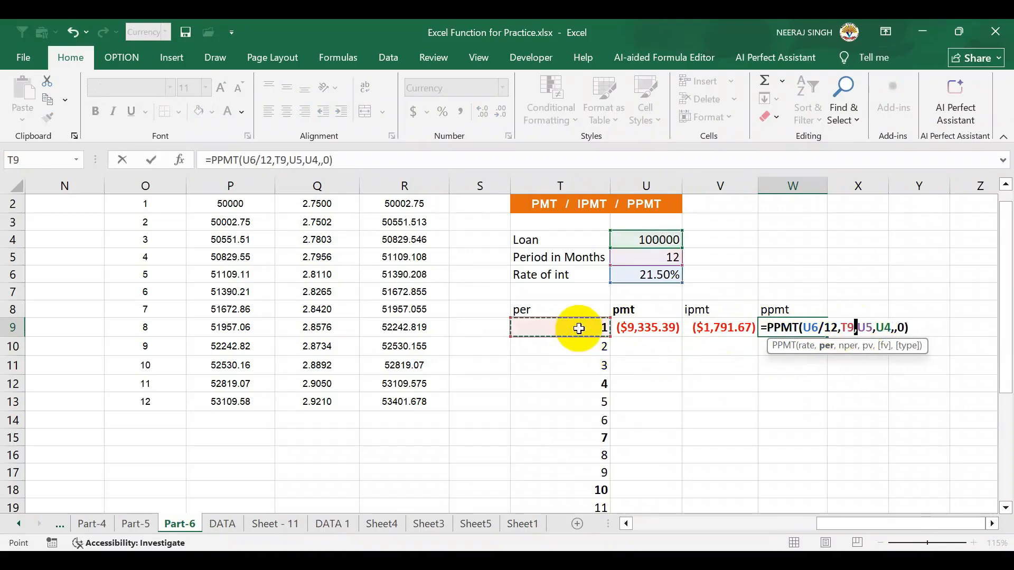
key(Return)
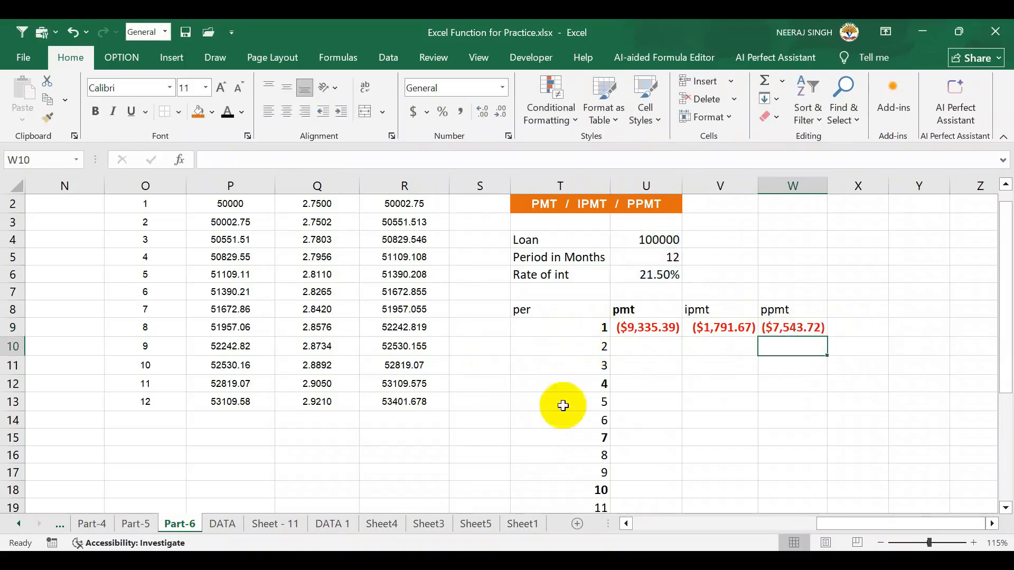
Make the rate, term and loan references in the PMT formula in U9 absolute: =PMT($U$6/12,$U$5,$U$4,,0)
click(656, 331)
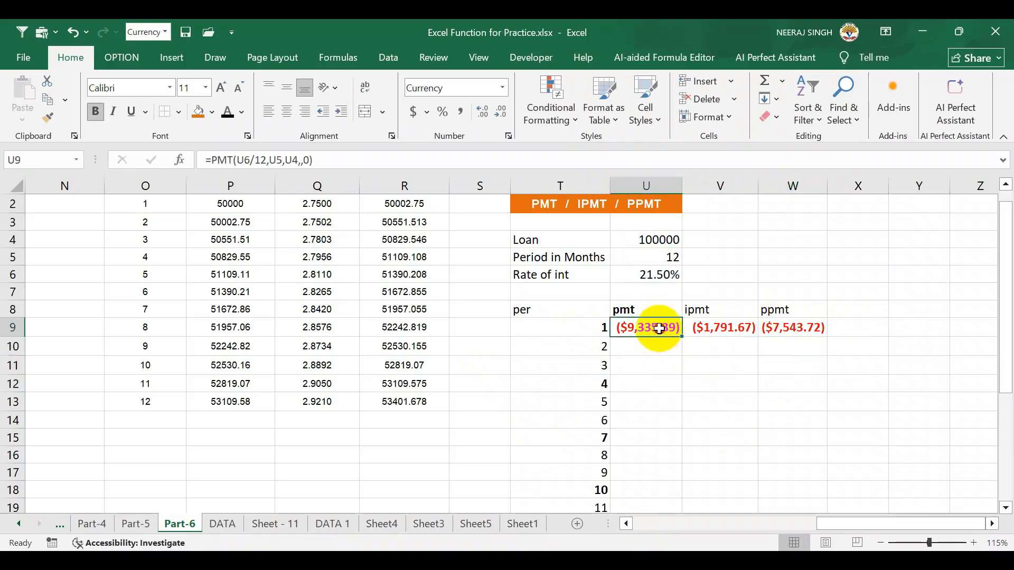
double_click(659, 328)
drag(664, 324, 654, 324)
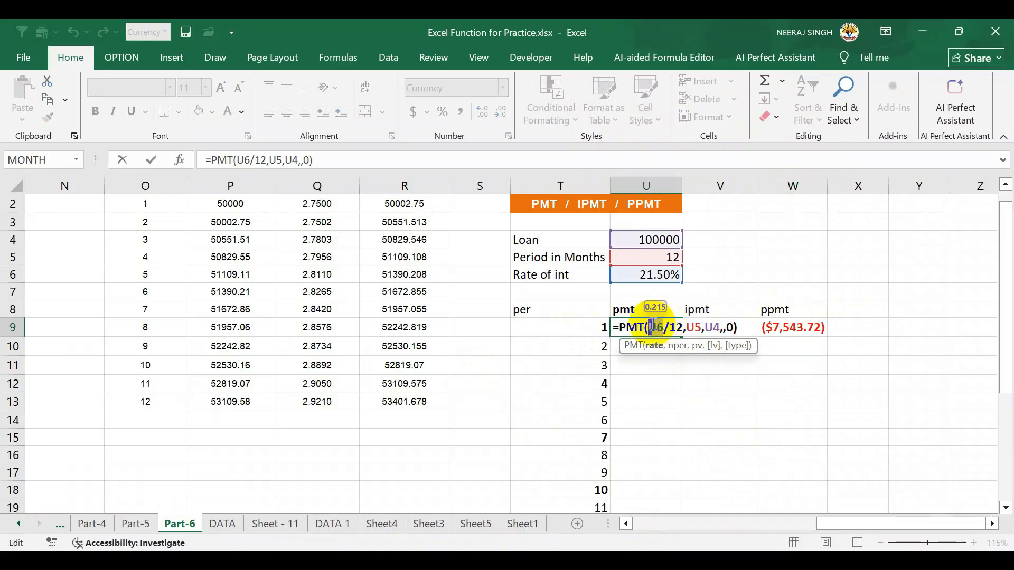
key(F4)
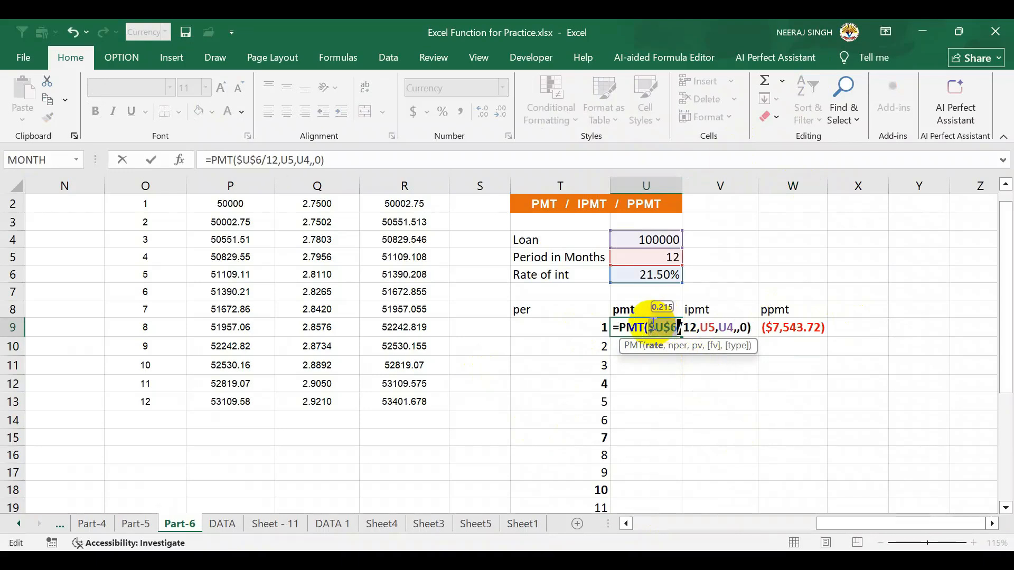
double_click(701, 327)
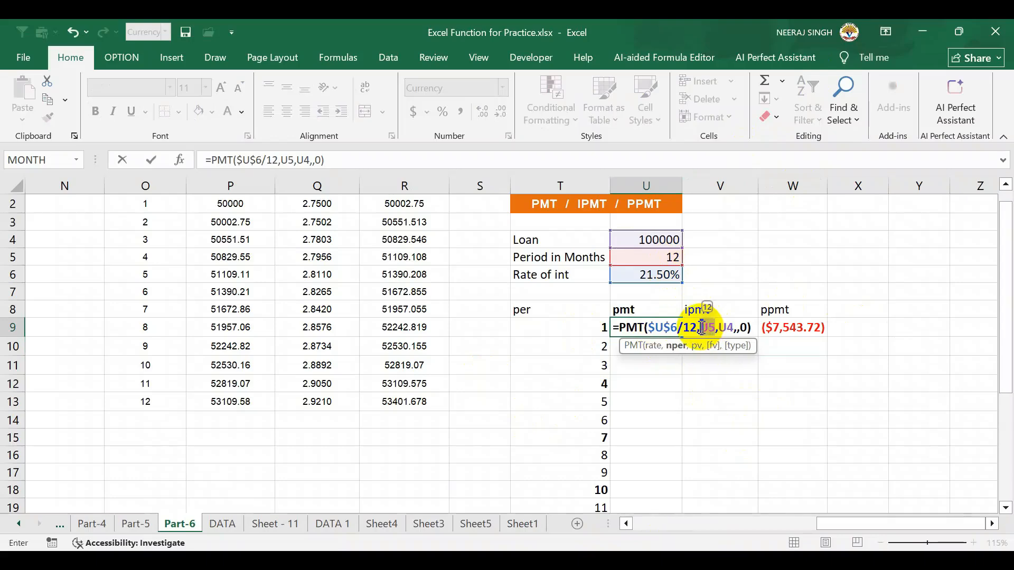
key(F4)
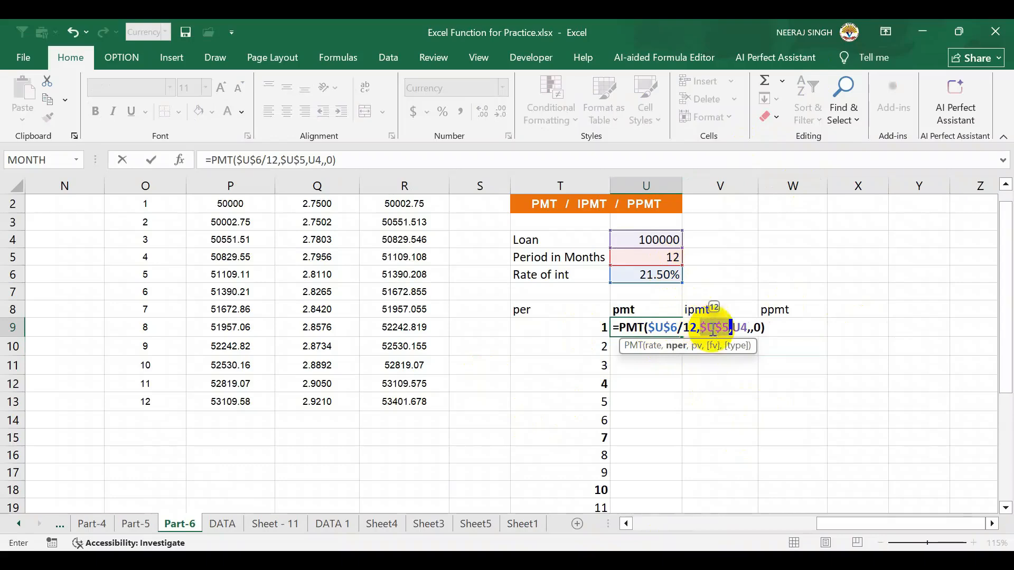
double_click(734, 328)
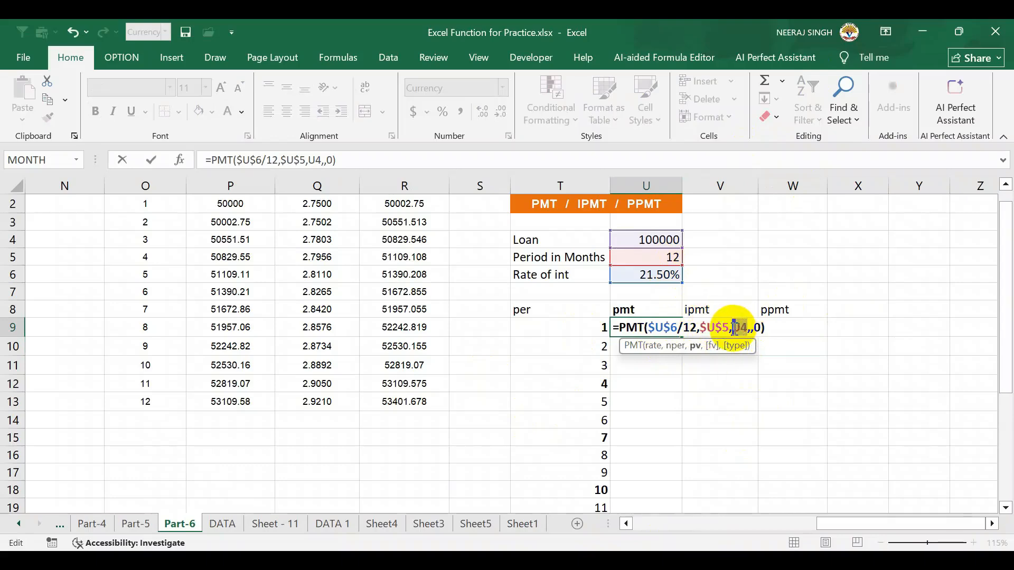
key(F4)
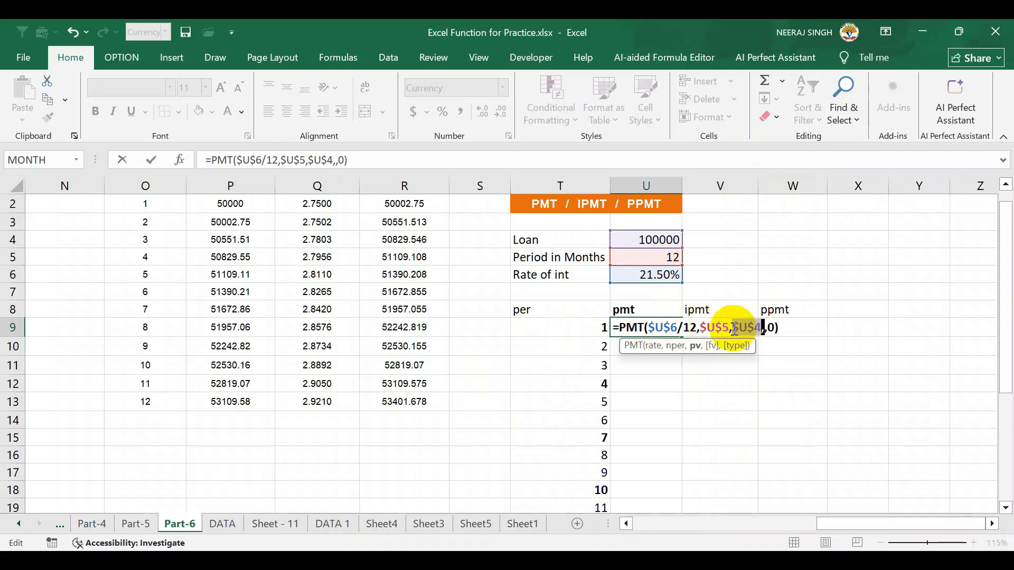
key(Return)
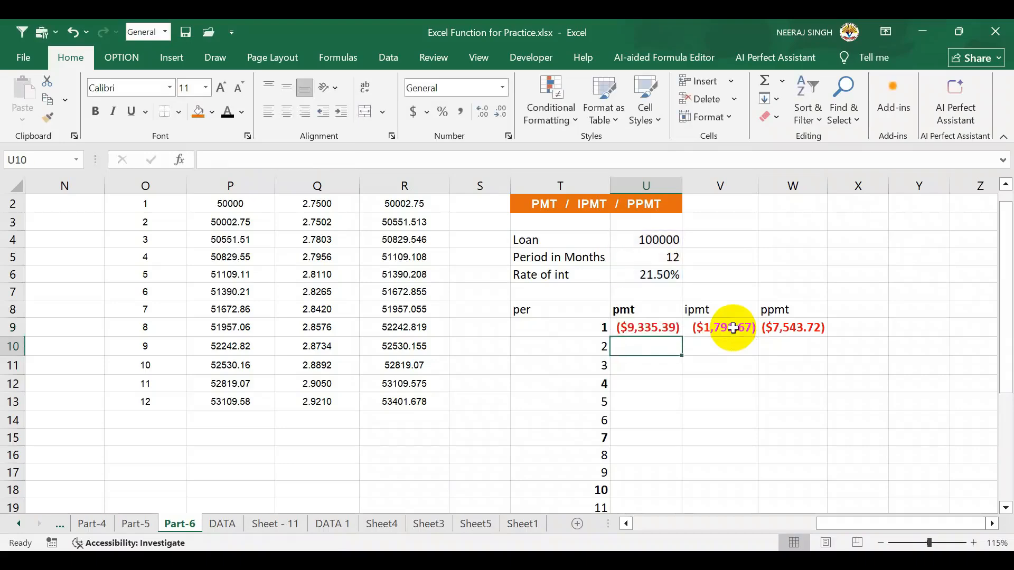
Make the rate, term and loan references in V9 absolute, keeping T9 relative: =IPMT($U$6/12,T9,$U$5,$U$4,,0)
double_click(733, 328)
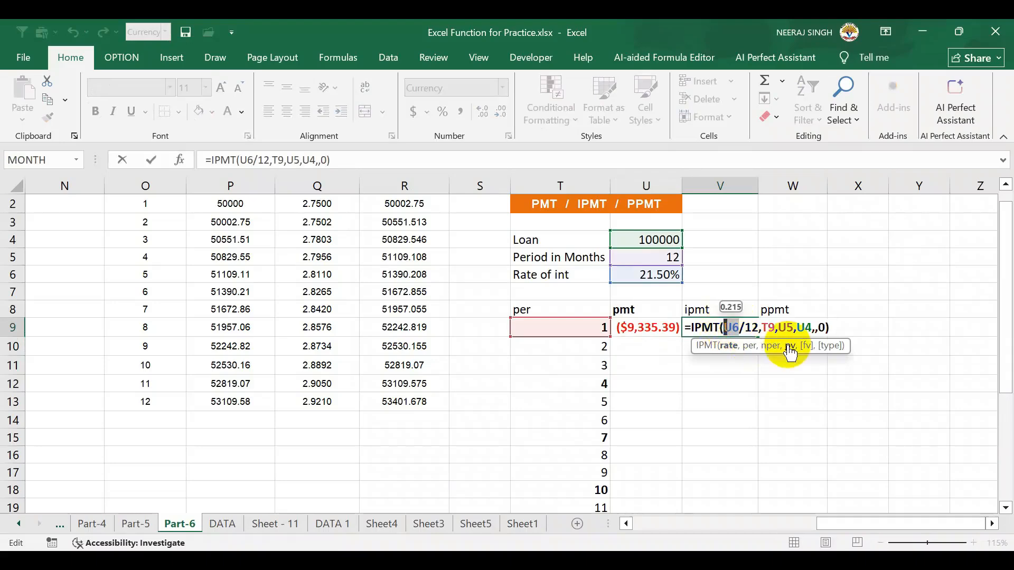
key(F4)
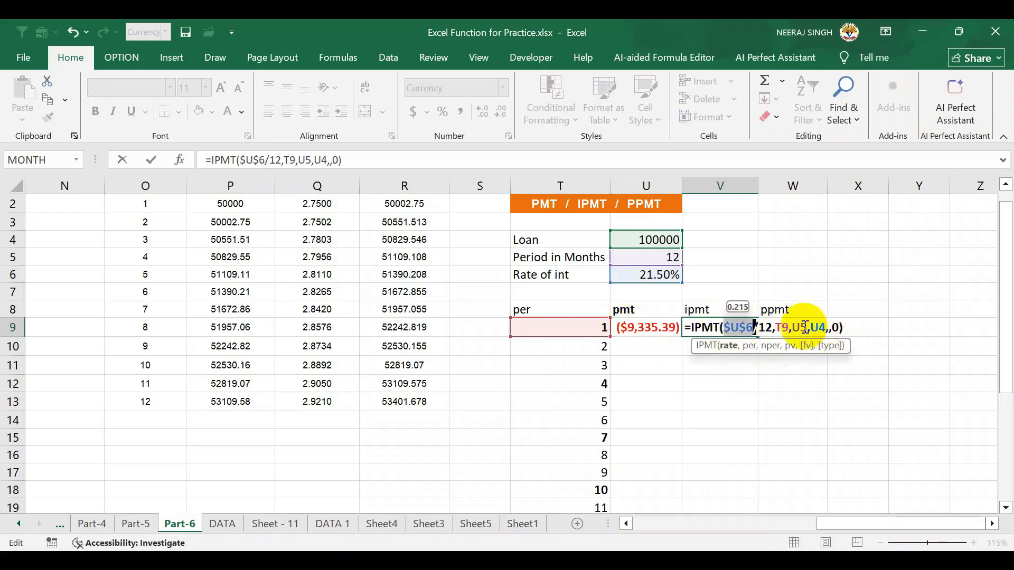
double_click(795, 327)
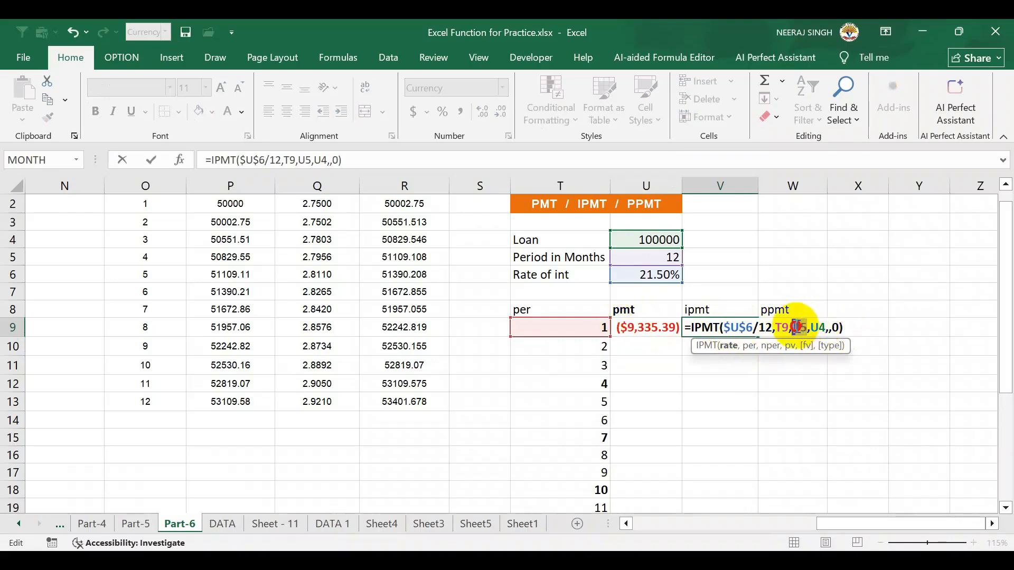
key(F4)
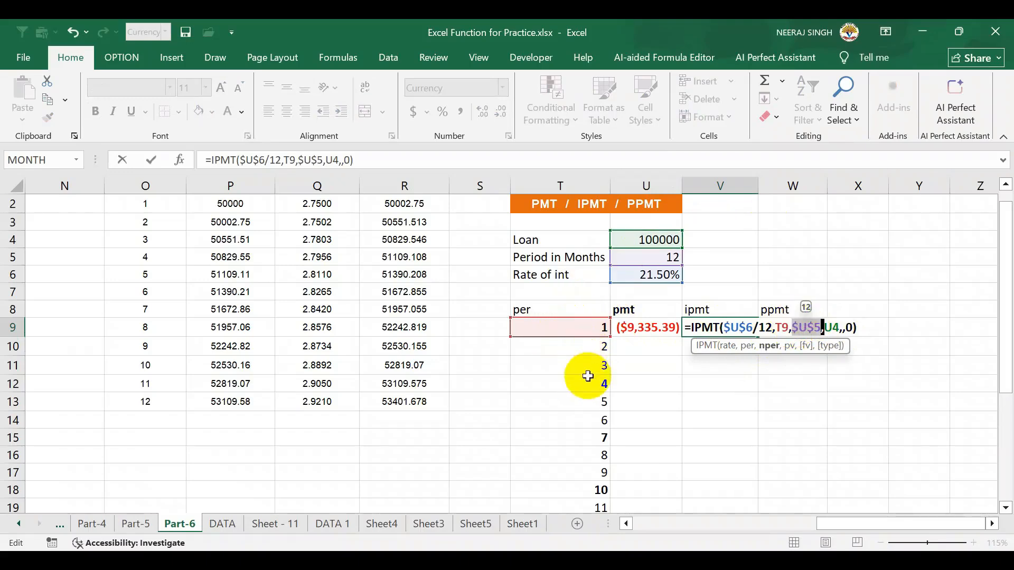
click(838, 328)
drag(838, 328, 826, 328)
key(F4)
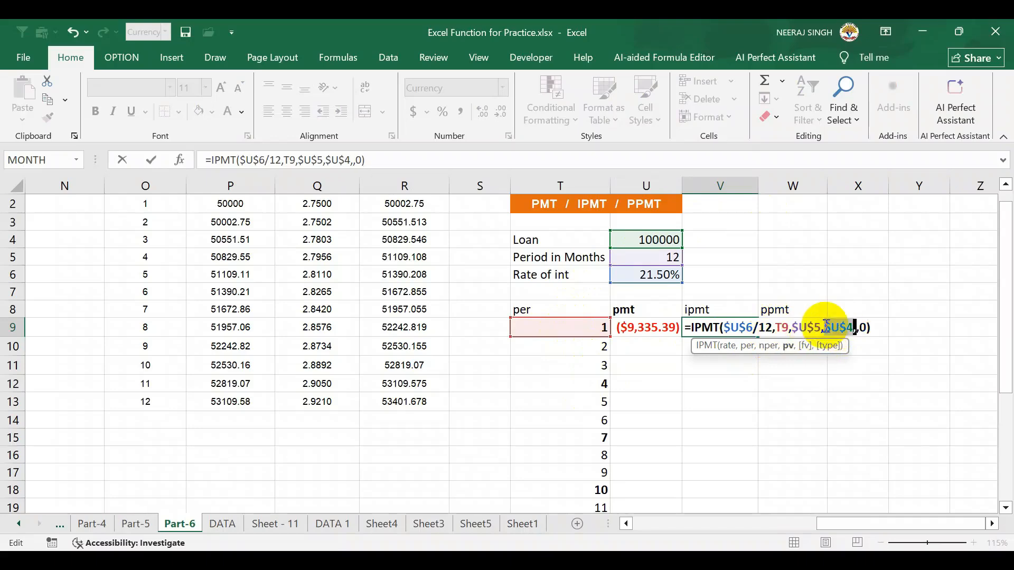
key(Return)
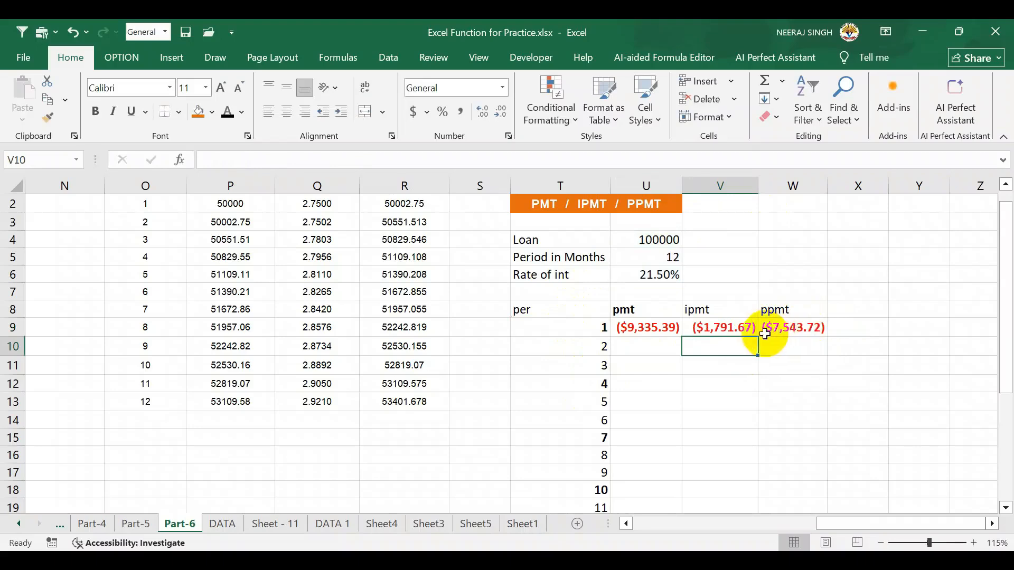
Lock the rate $U$6, term $U$5 and loan $U$4 references in the PPMT formula in W9, keeping T9 relative
double_click(781, 329)
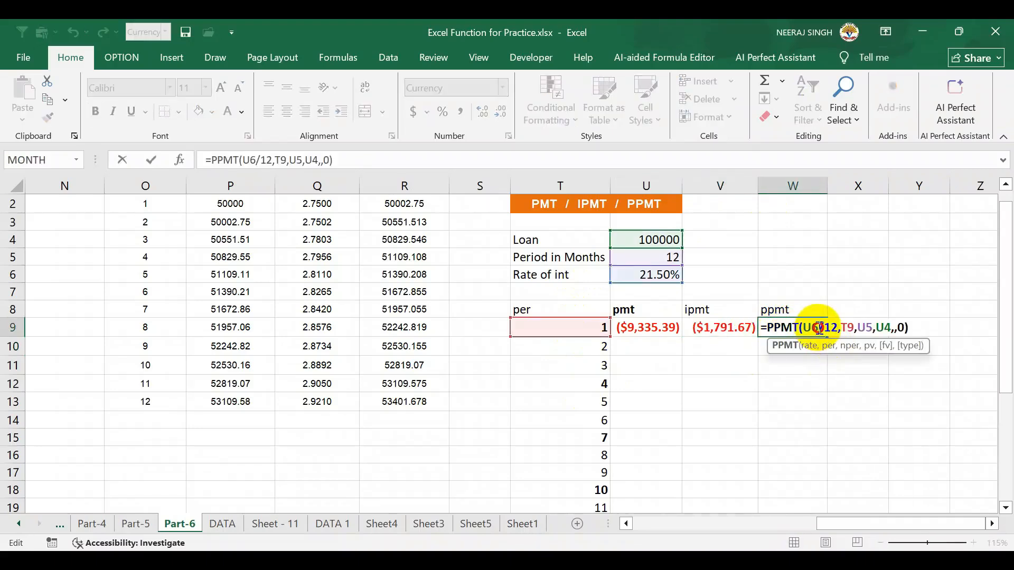
click(804, 328)
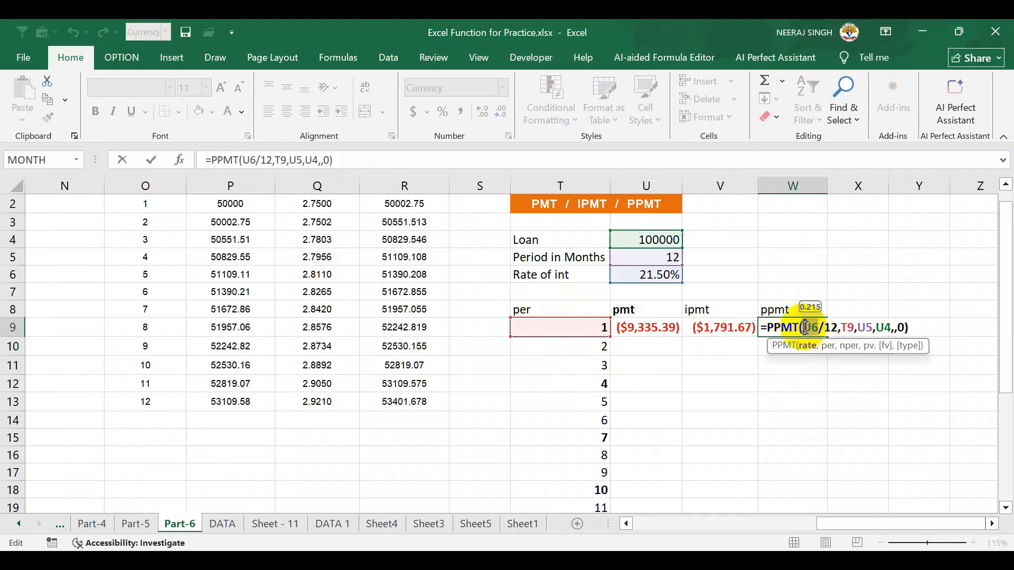
key(F4)
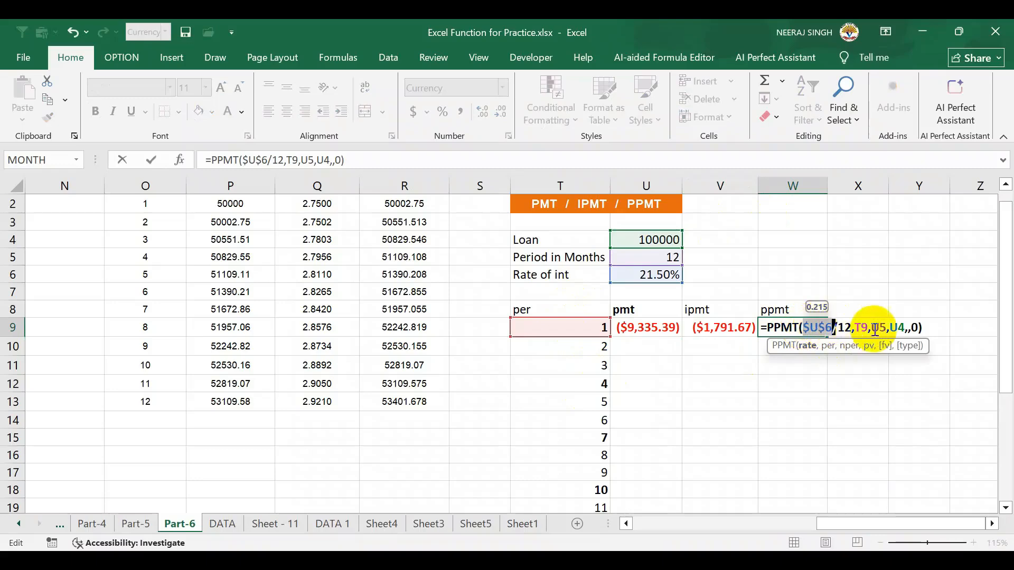
drag(886, 328, 872, 327)
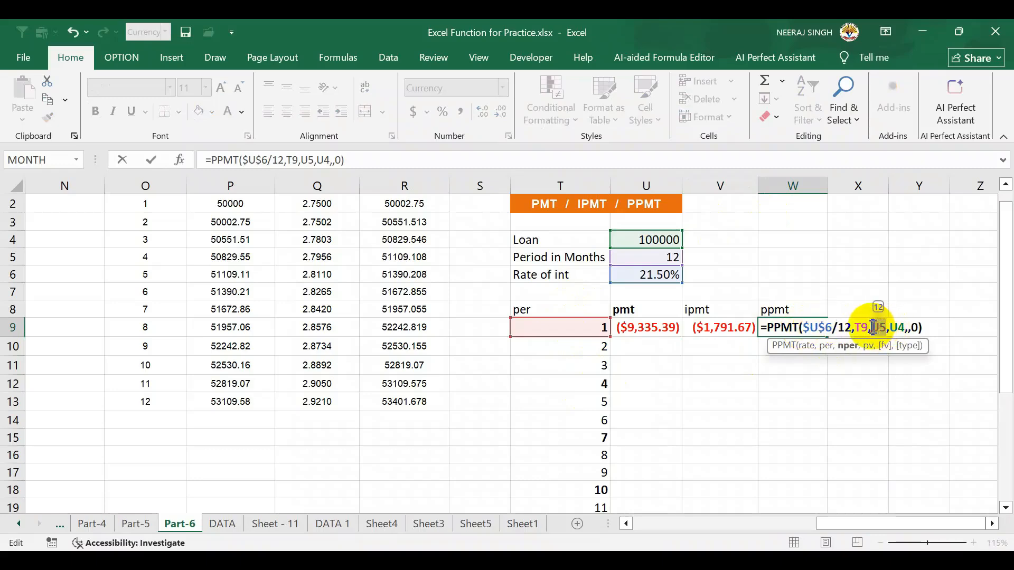
key(F4)
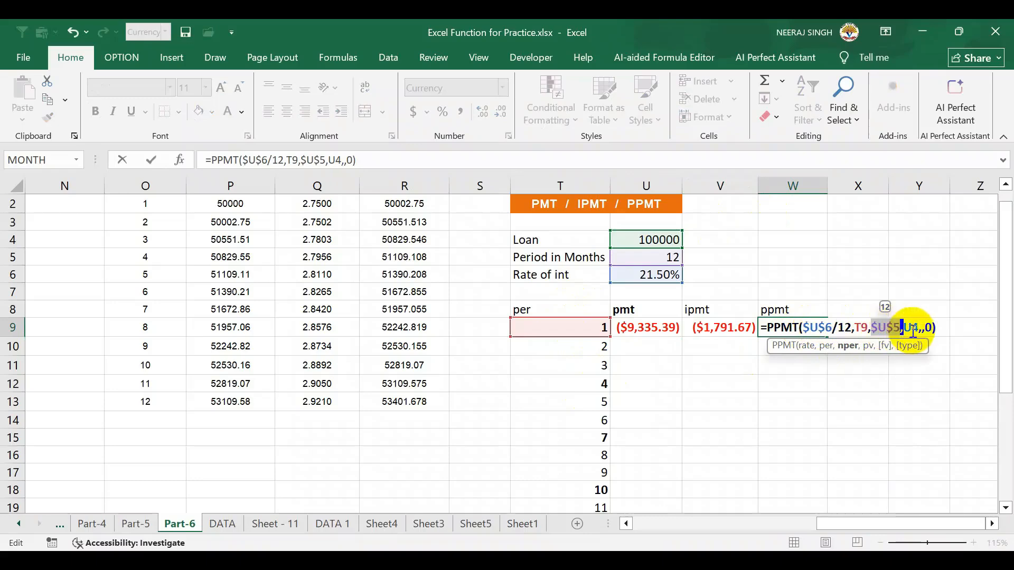
drag(919, 329, 913, 328)
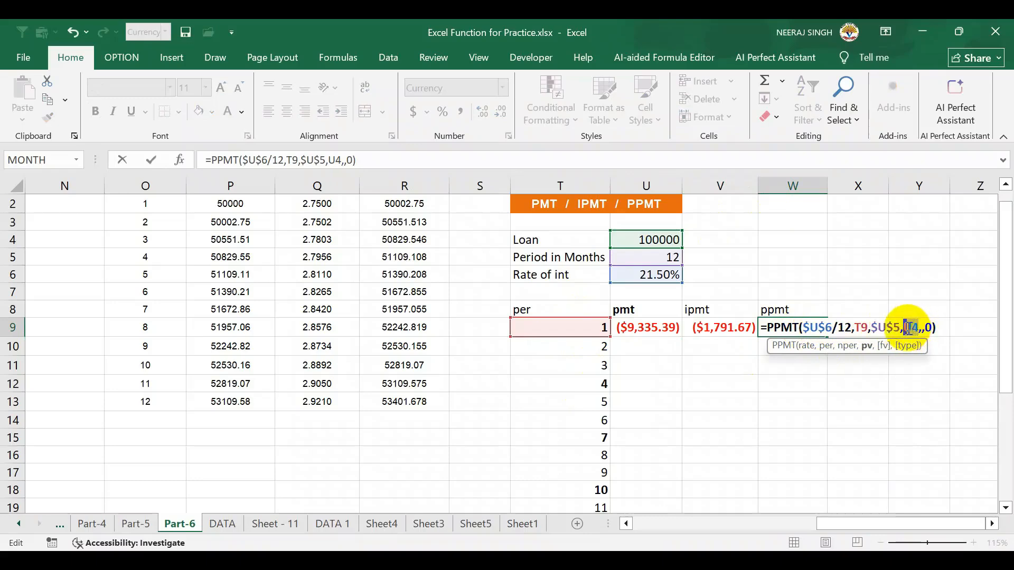
key(F4)
key(Return)
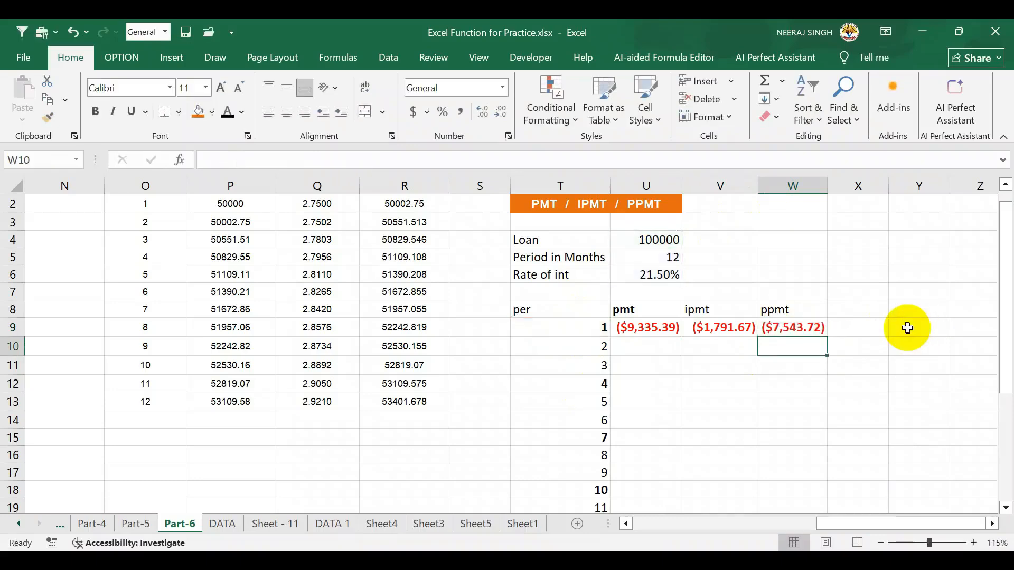
Fill the pmt, ipmt and ppmt formulas from row 9 down to period 12 and apply comma style to U9:W20
drag(655, 328, 821, 482)
click(868, 459)
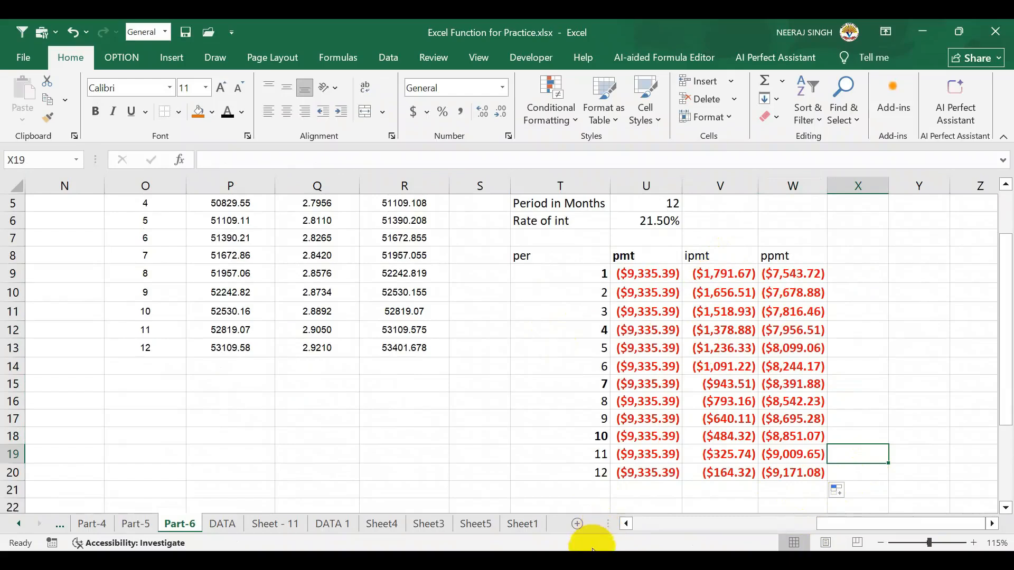
drag(652, 277, 827, 477)
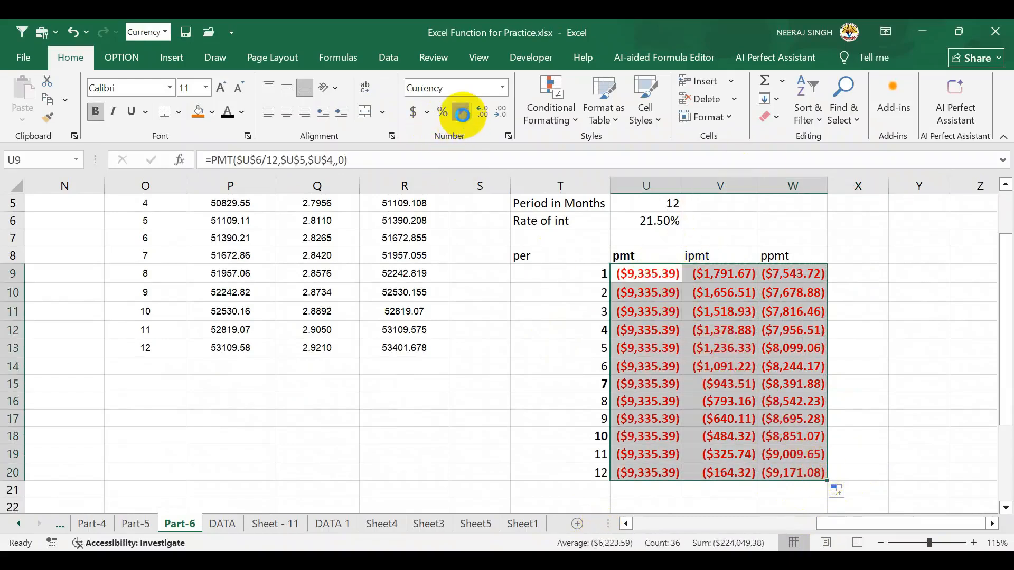
click(462, 113)
click(534, 312)
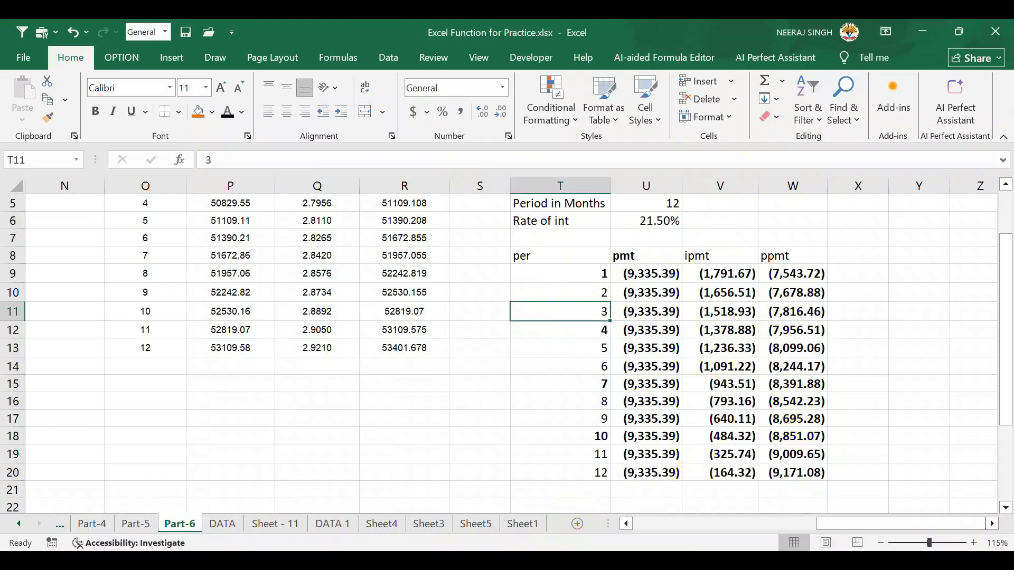
Switch to the EMI calculator in the browser and set the loan tenure to 1 year
click(526, 560)
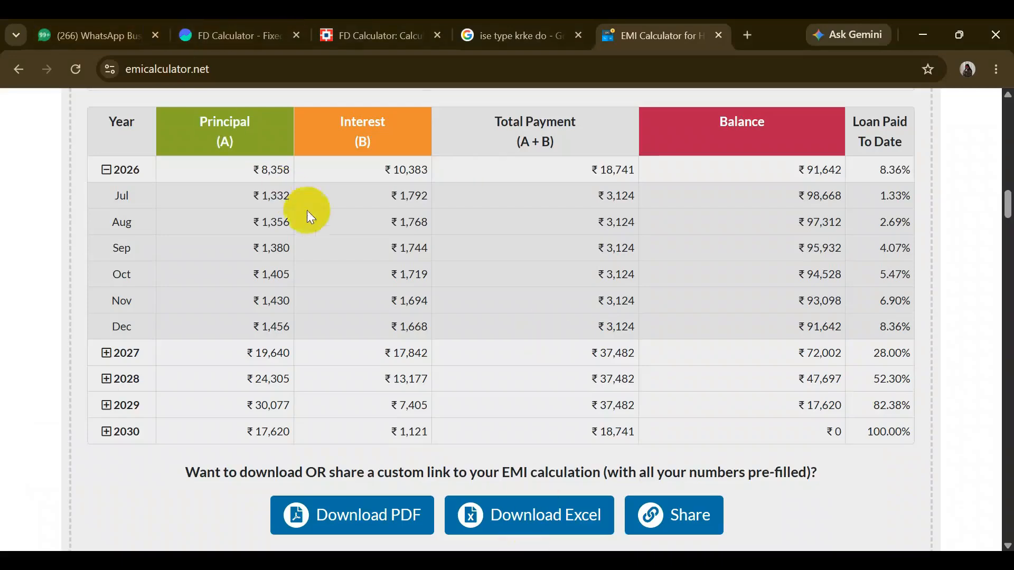
scroll(323, 244, up, 8)
scroll(396, 280, down, 7)
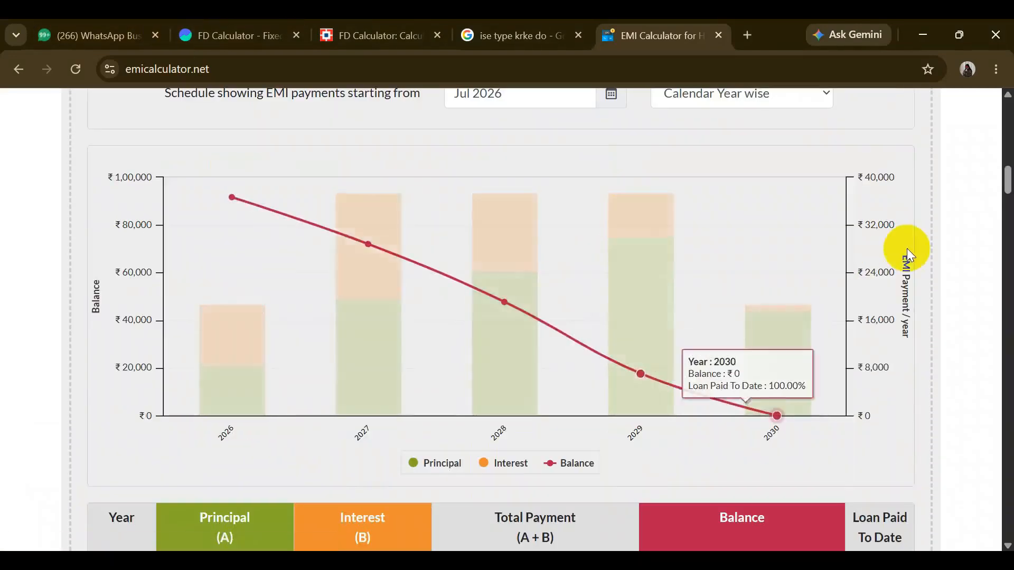
drag(1005, 182, 1003, 139)
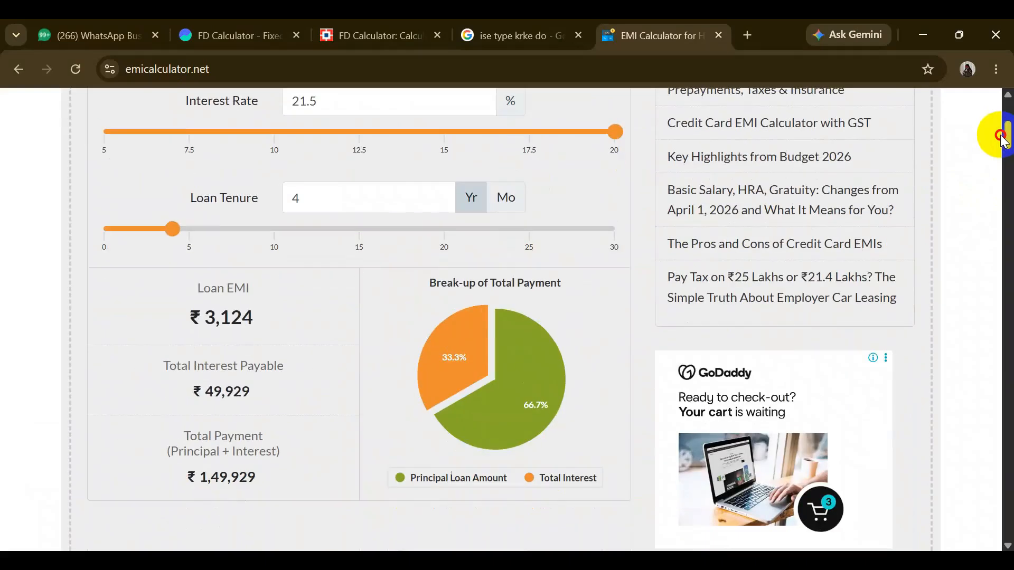
drag(317, 201, 277, 196)
text(1)
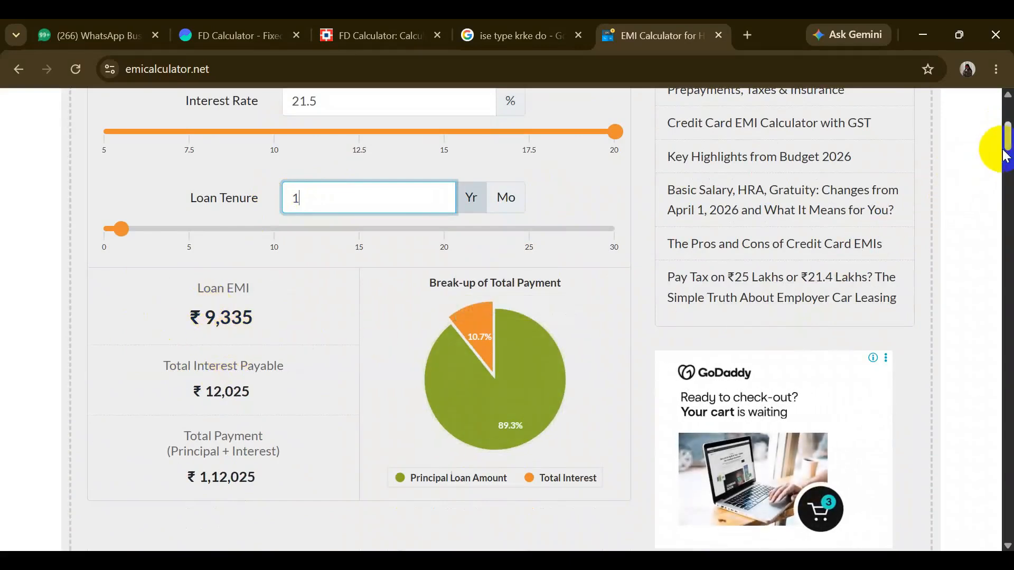
Expand the calculator's 2026 monthly breakdown and compare its July figures with the first period of the Excel payment schedule
drag(1006, 142, 1007, 204)
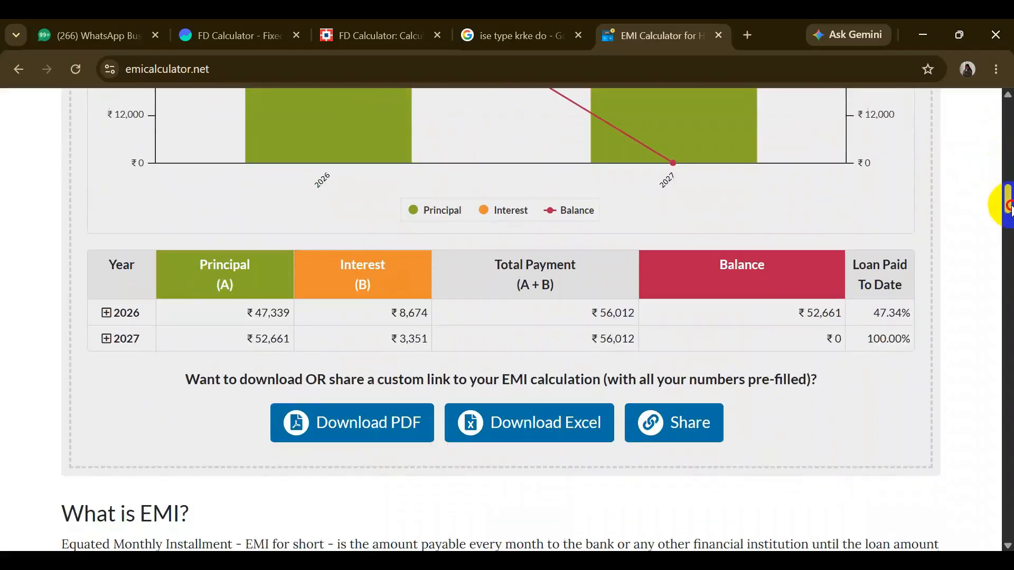
click(105, 314)
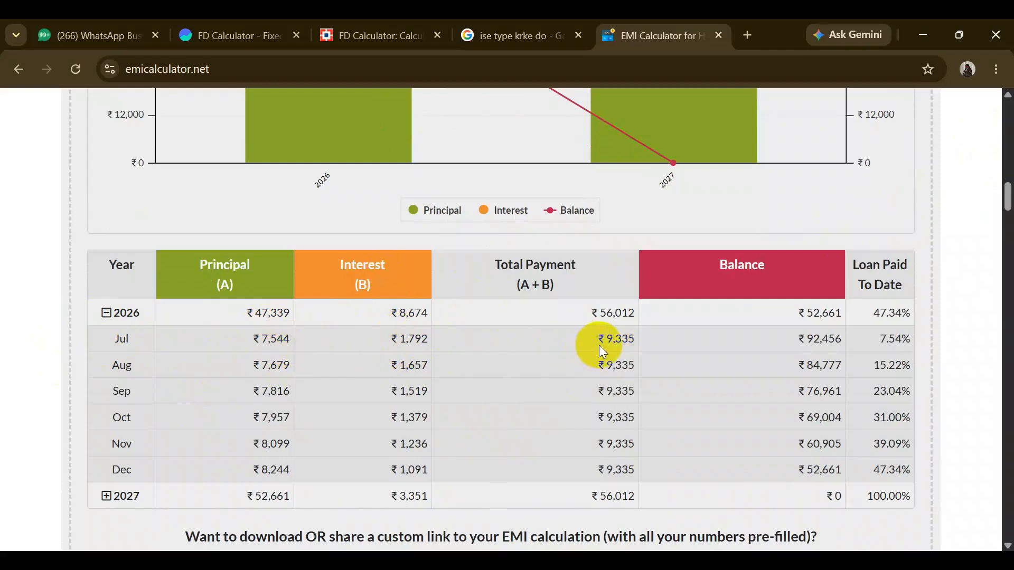
mouse_move(594, 559)
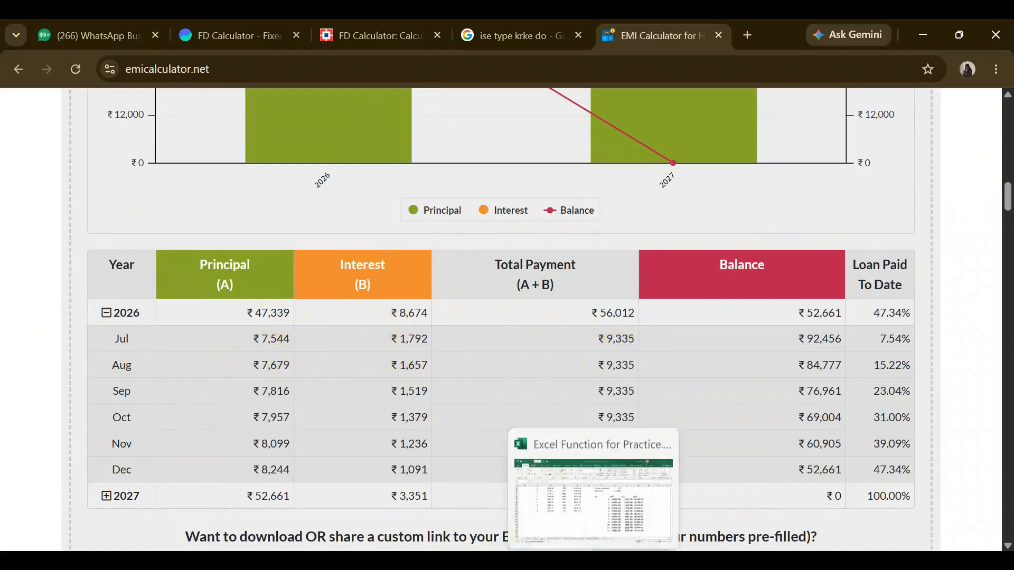
click(589, 523)
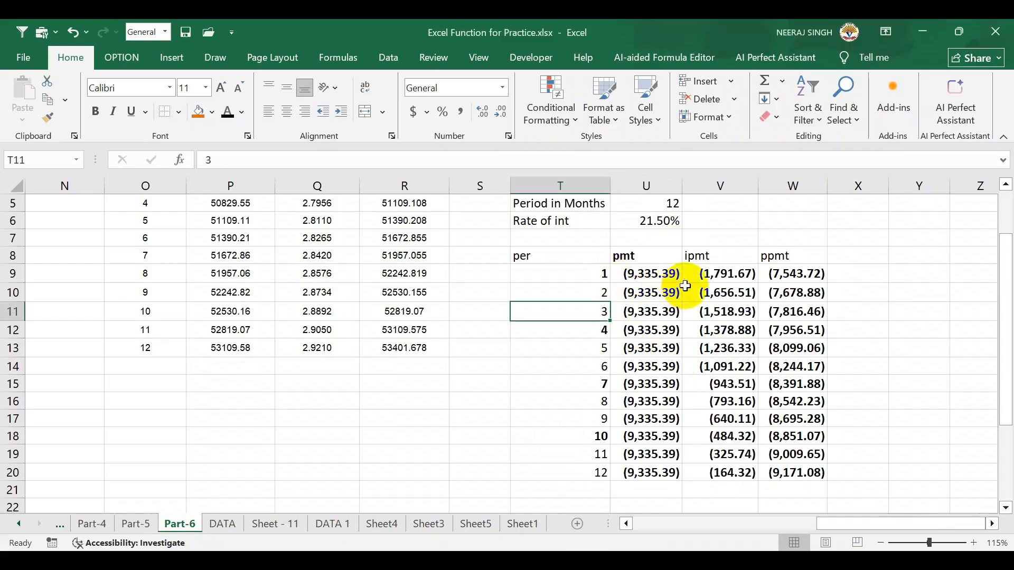
click(796, 279)
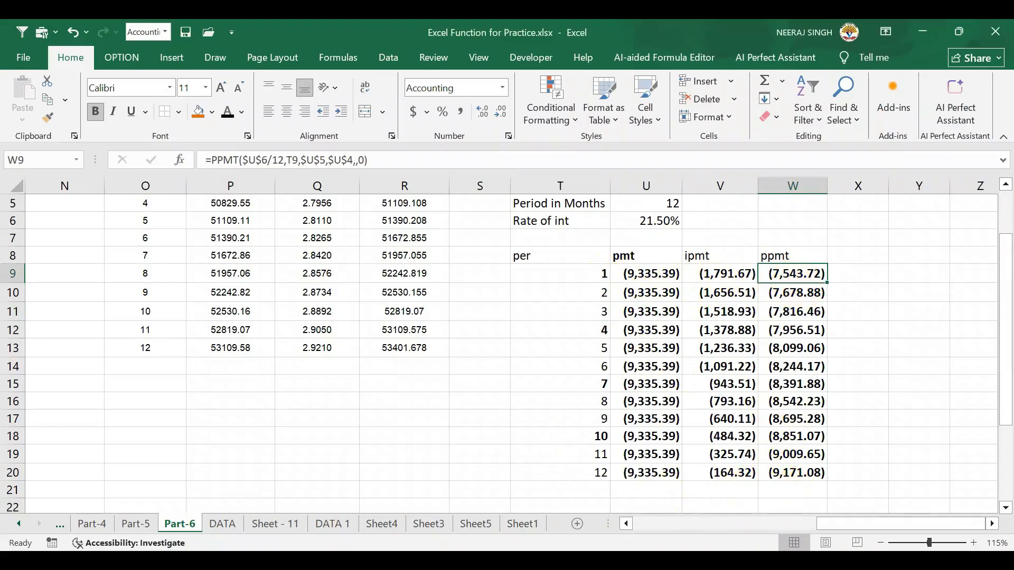
Return to the EMI calculator and expand the 2027 monthly breakdown to review all 12 payments
click(511, 560)
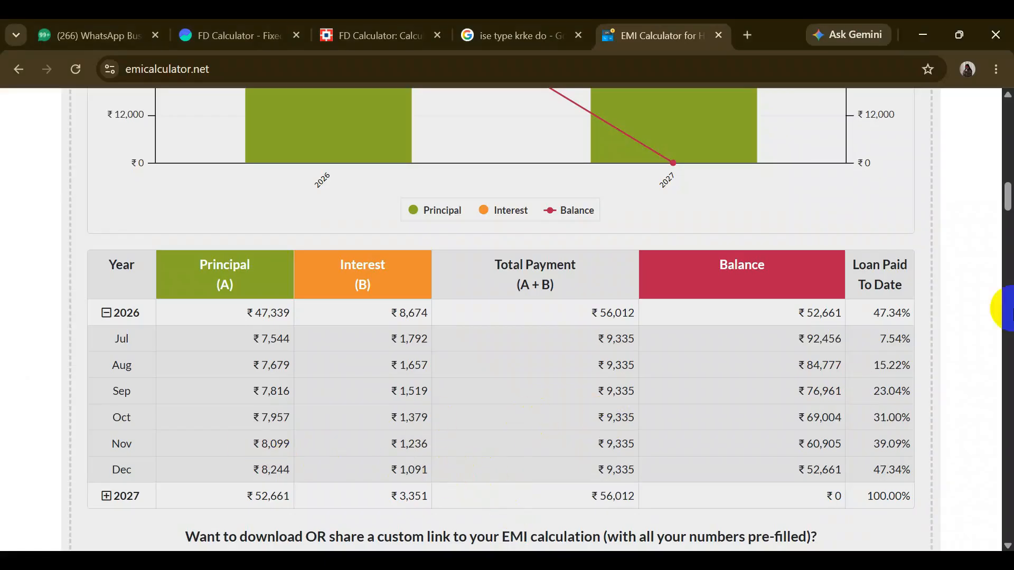
click(107, 496)
scroll(308, 420, down, 7)
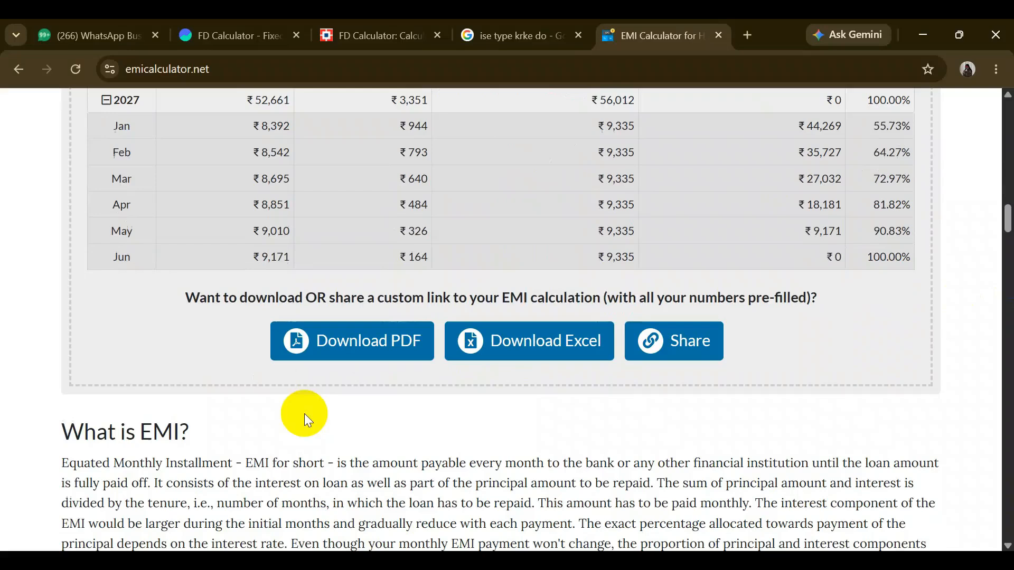
drag(1006, 216, 1003, 200)
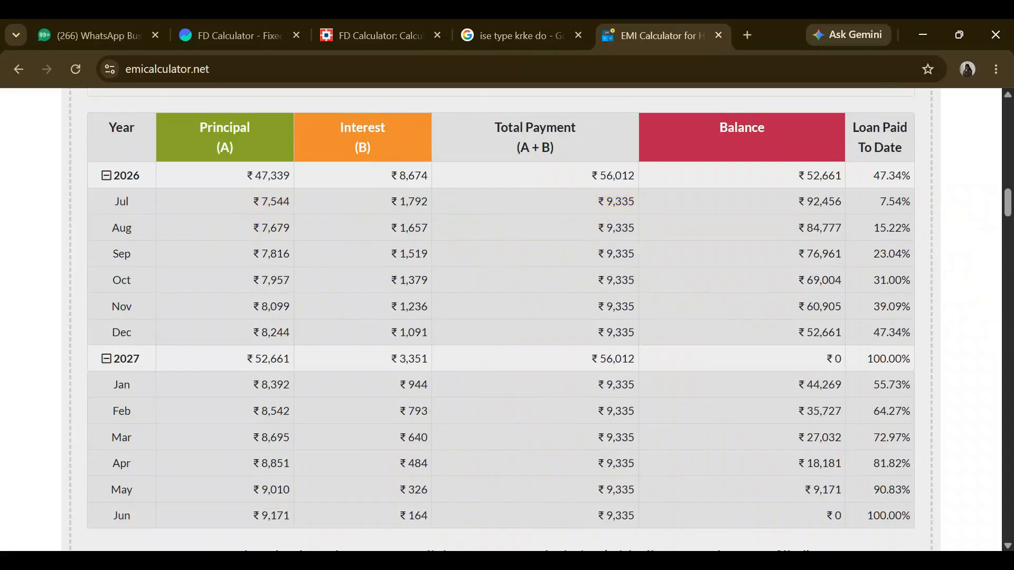
Compare the calculator's loan inputs and full monthly table with the Excel schedule, ending back in the workbook
key(alt+Tab)
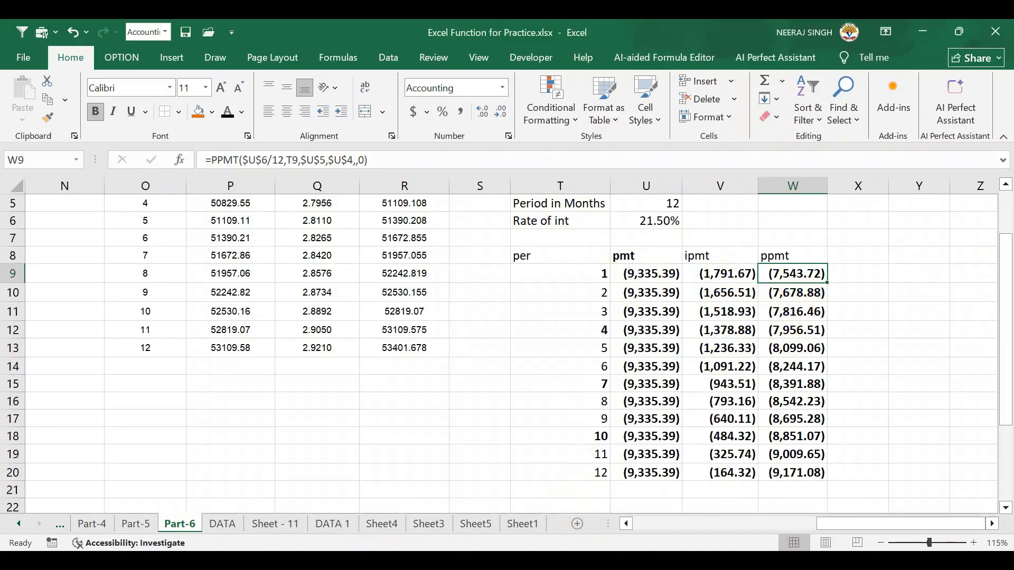
key(alt+Tab)
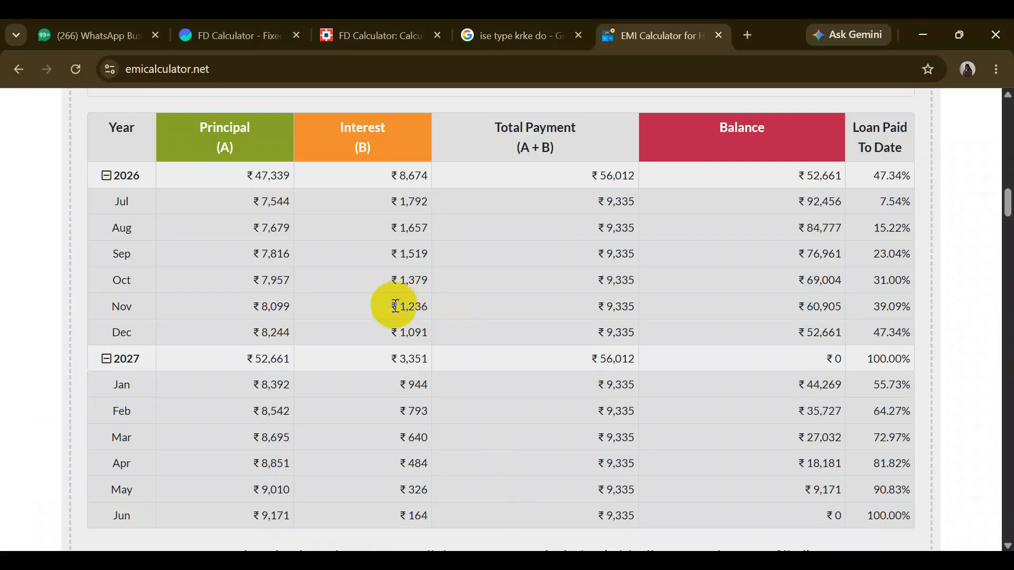
scroll(486, 324, up, 7)
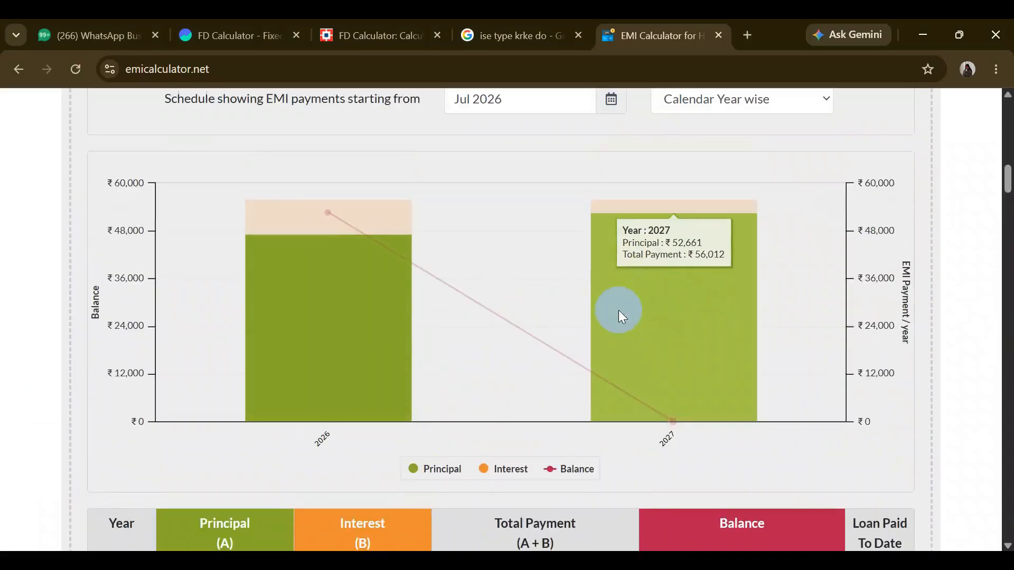
scroll(612, 316, down, 7)
scroll(469, 324, up, 15)
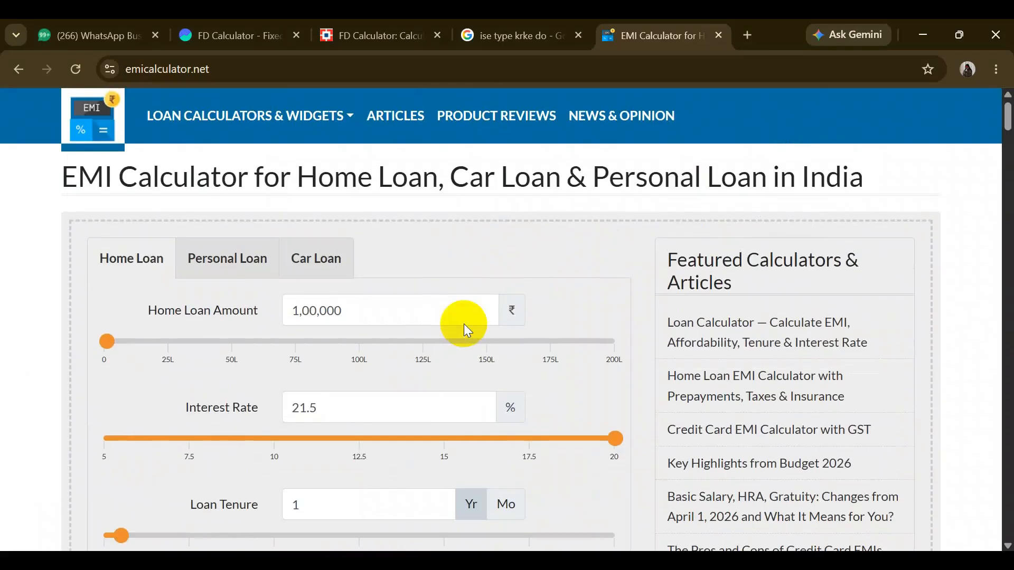
scroll(526, 449, down, 15)
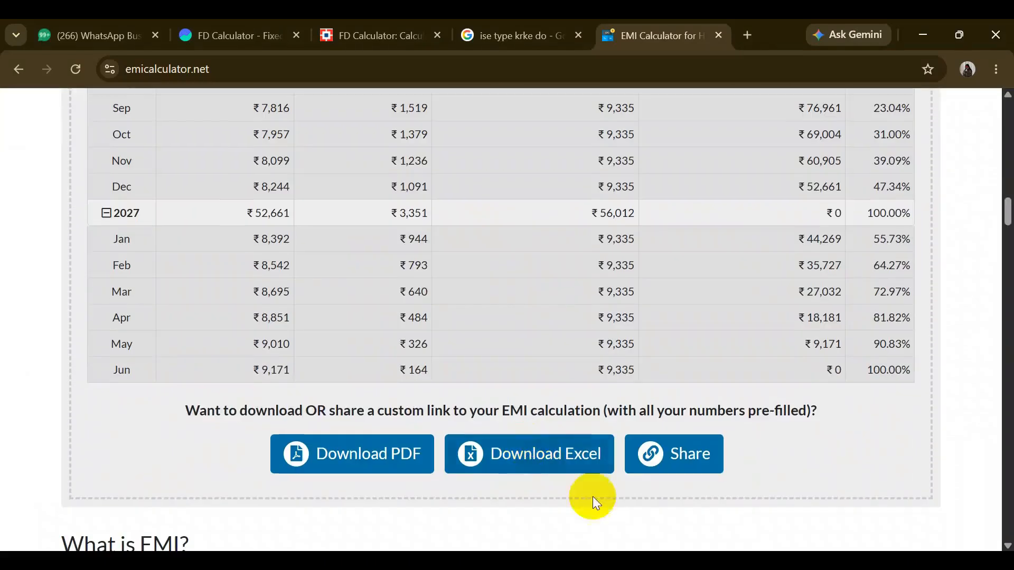
click(597, 513)
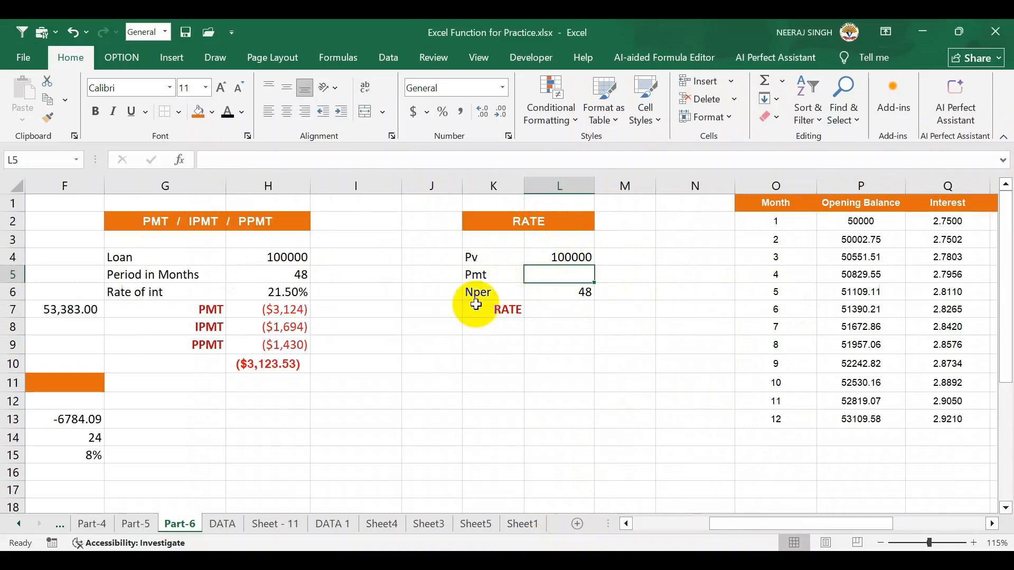
Copy the PMT result from H7 into the RATE table's Pmt cell L5 as a value, formatted with thousands separators and no decimals
click(580, 287)
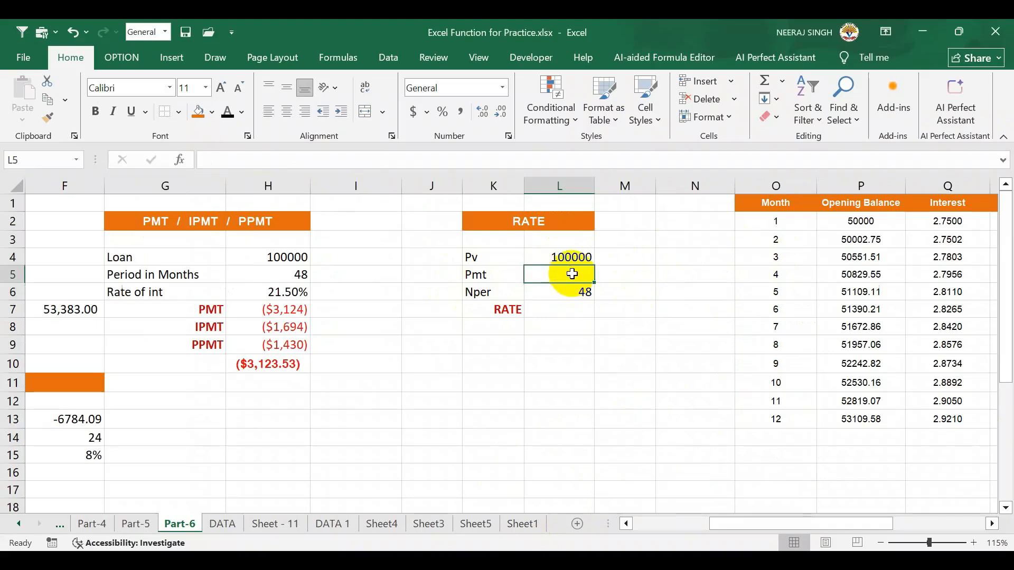
click(284, 312)
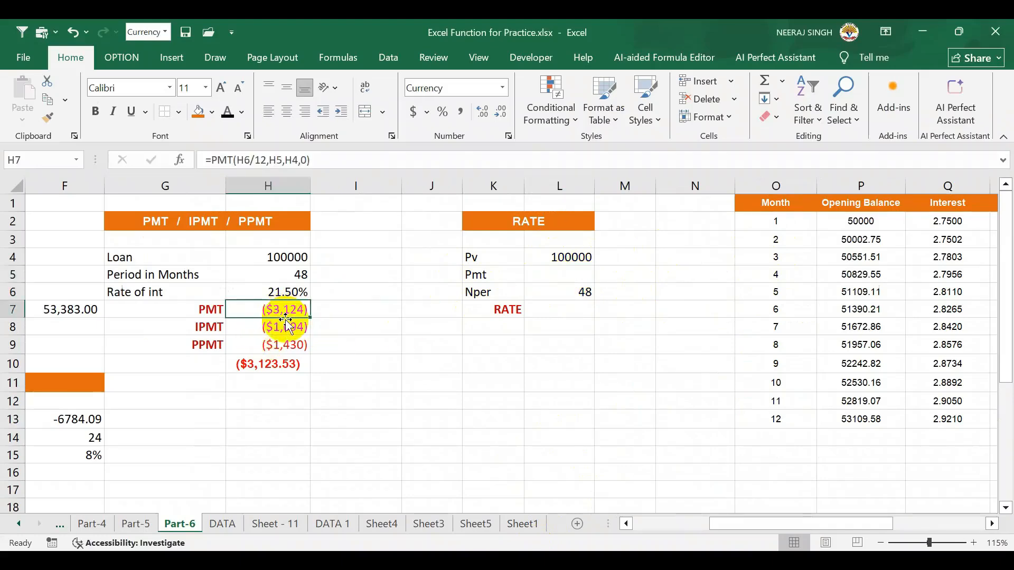
key(ctrl+c)
click(559, 275)
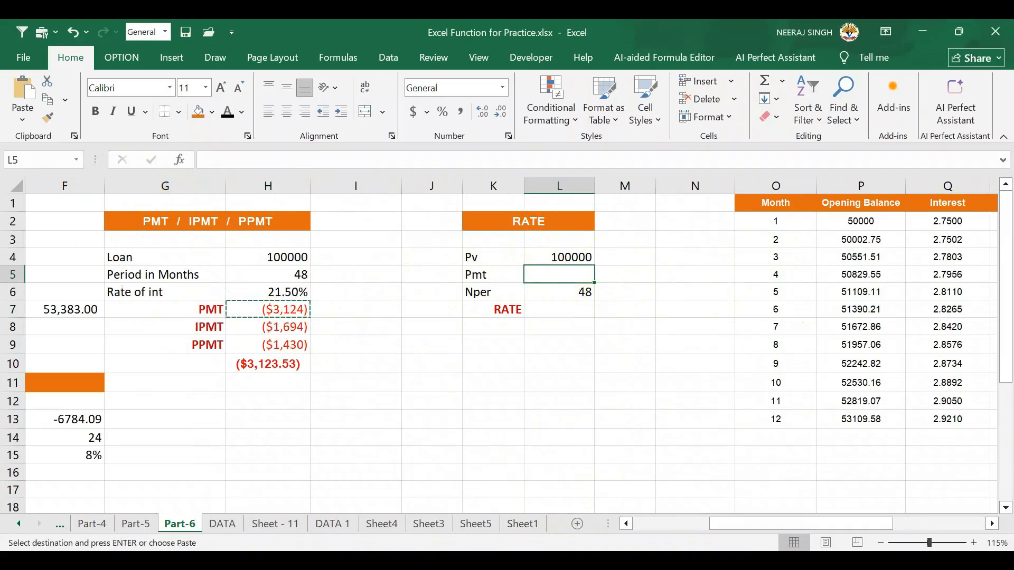
click(22, 120)
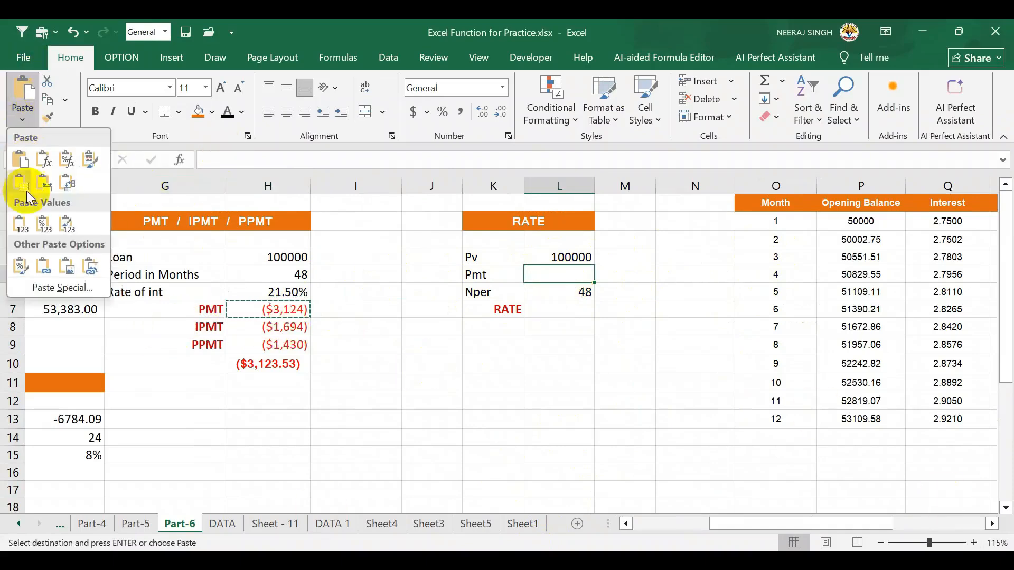
click(27, 228)
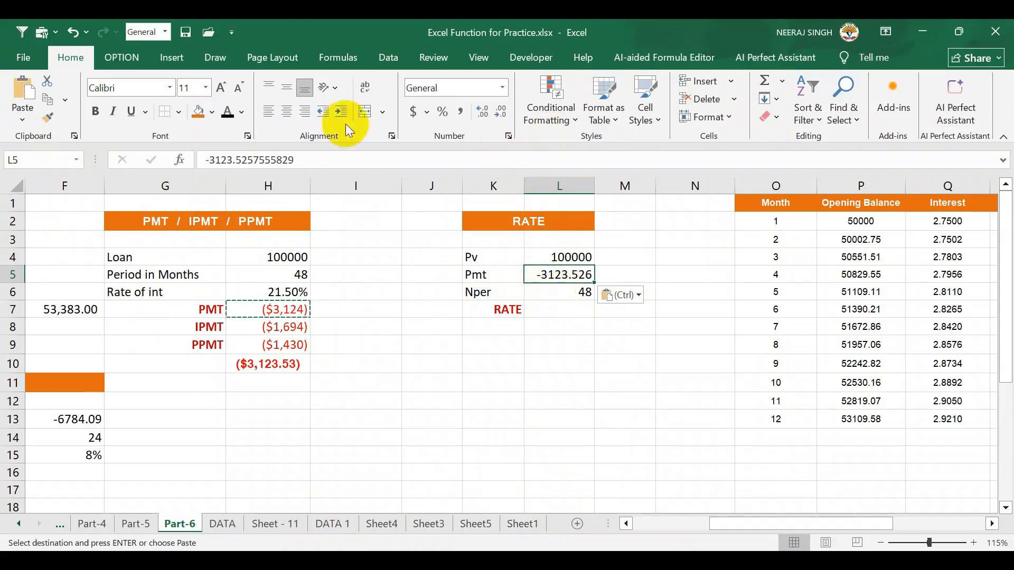
click(459, 112)
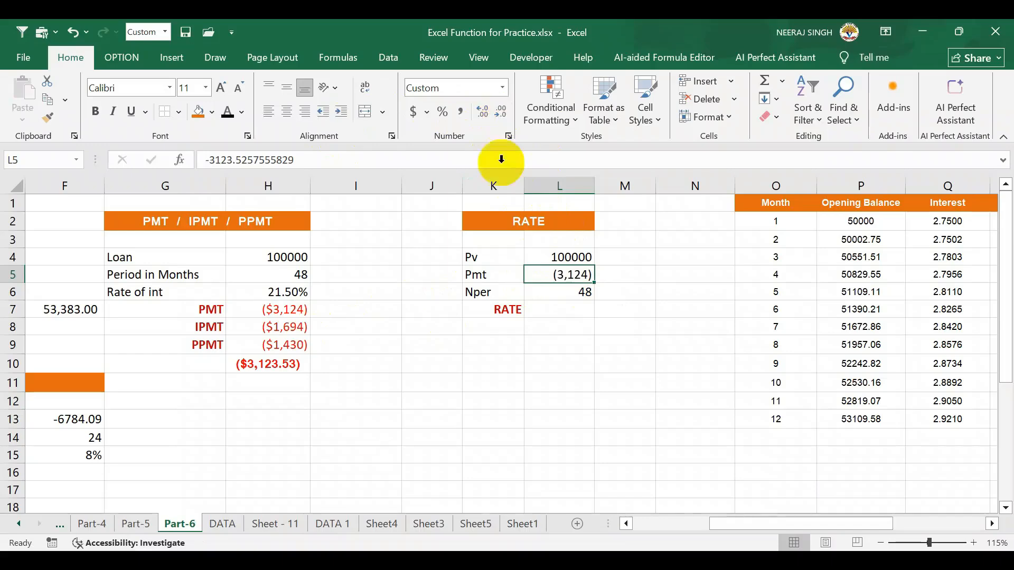
Enter the formula =RATE(L6,L5,L4,,0) in L7 to calculate the interest rate per period
click(571, 310)
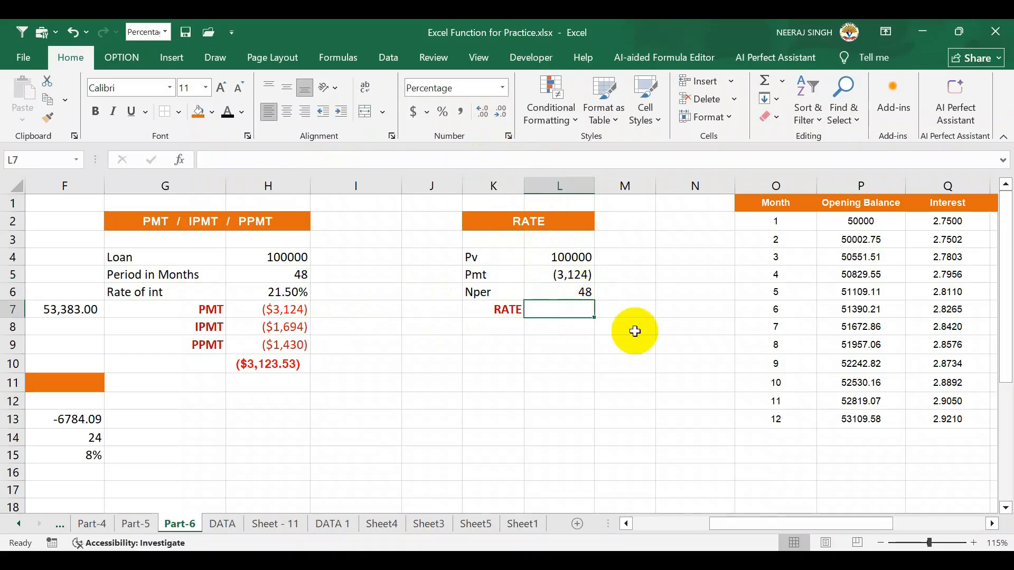
text(=rate)
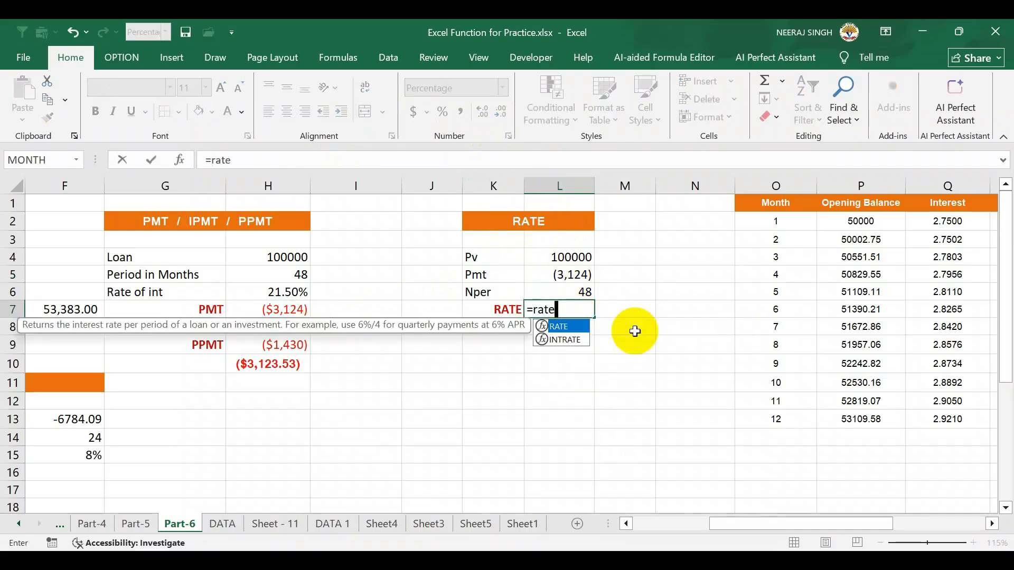
key(Tab)
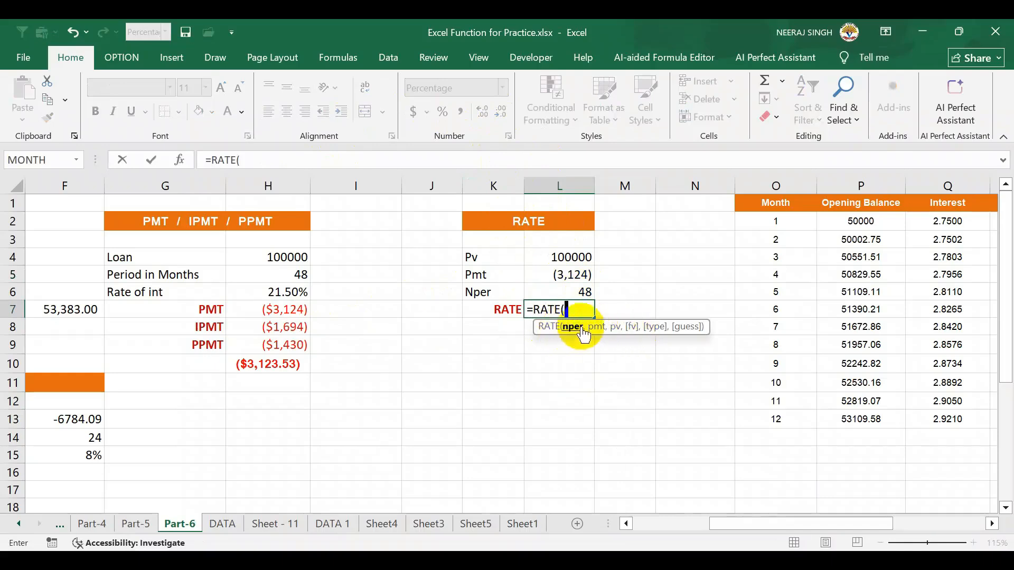
click(581, 292)
text(,)
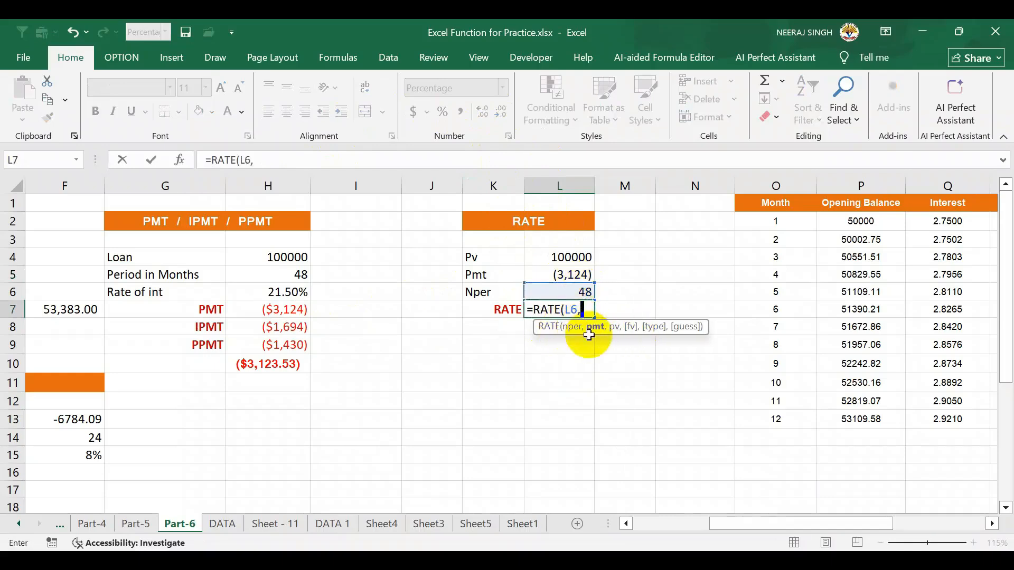
click(573, 275)
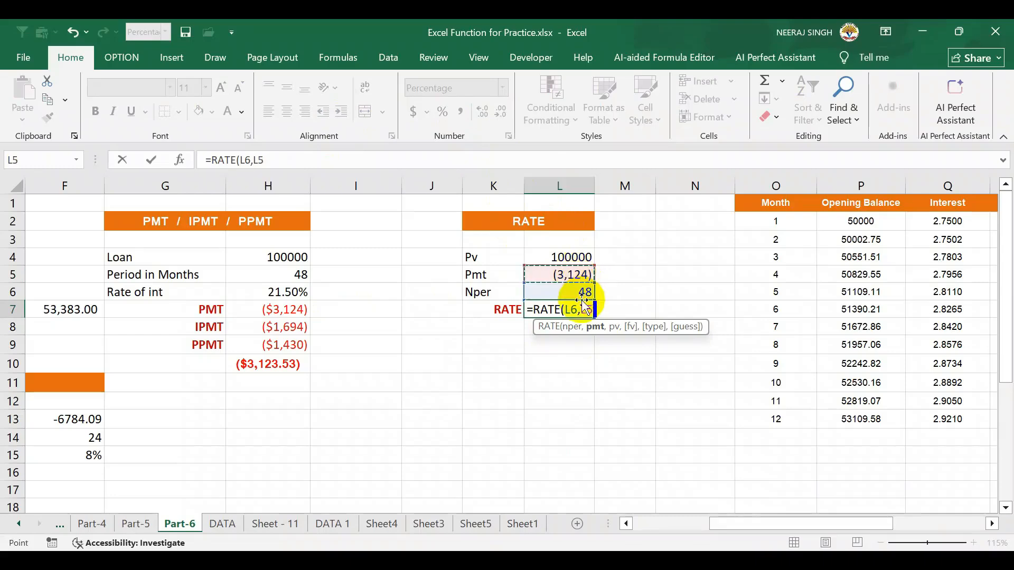
text(,)
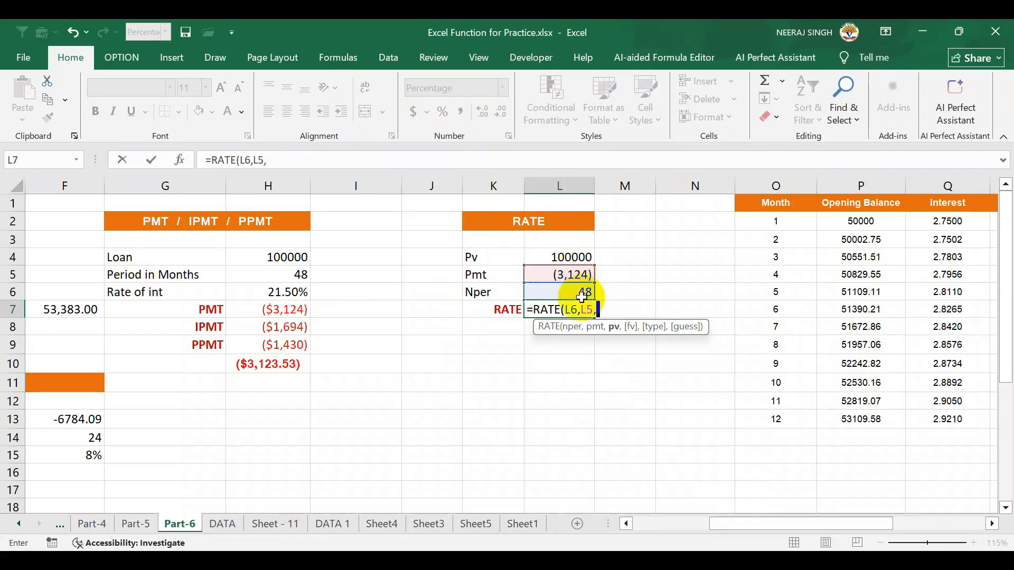
click(574, 257)
text(,)
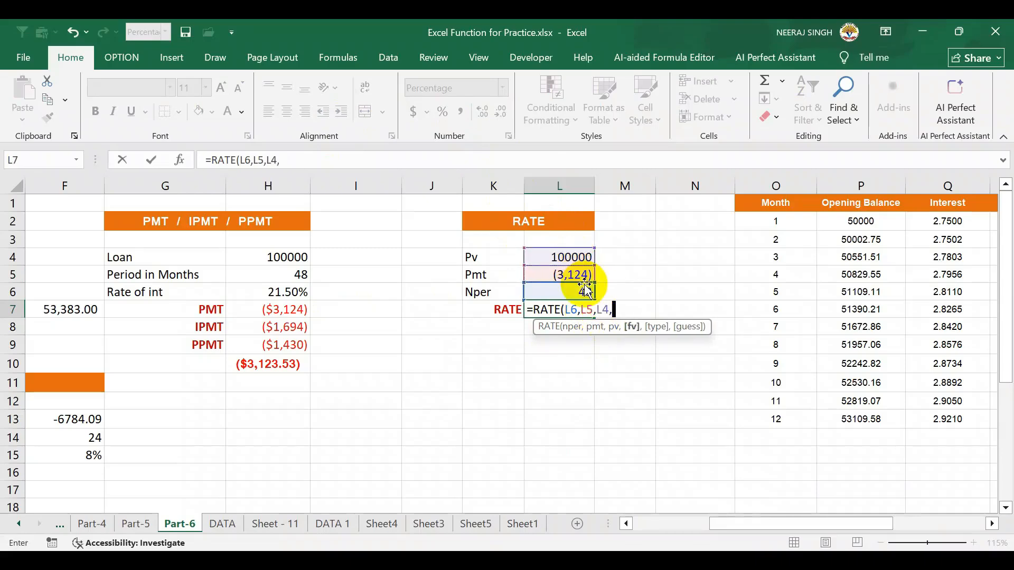
text(,0))
key(Return)
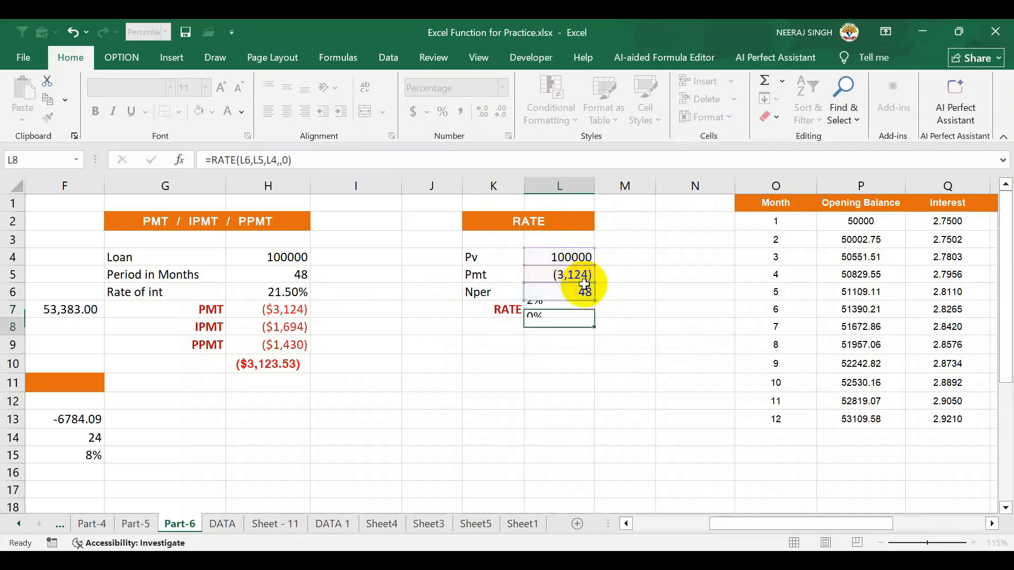
Multiply the RATE formula in L7 by 12 to convert the monthly rate into an annual rate
click(565, 309)
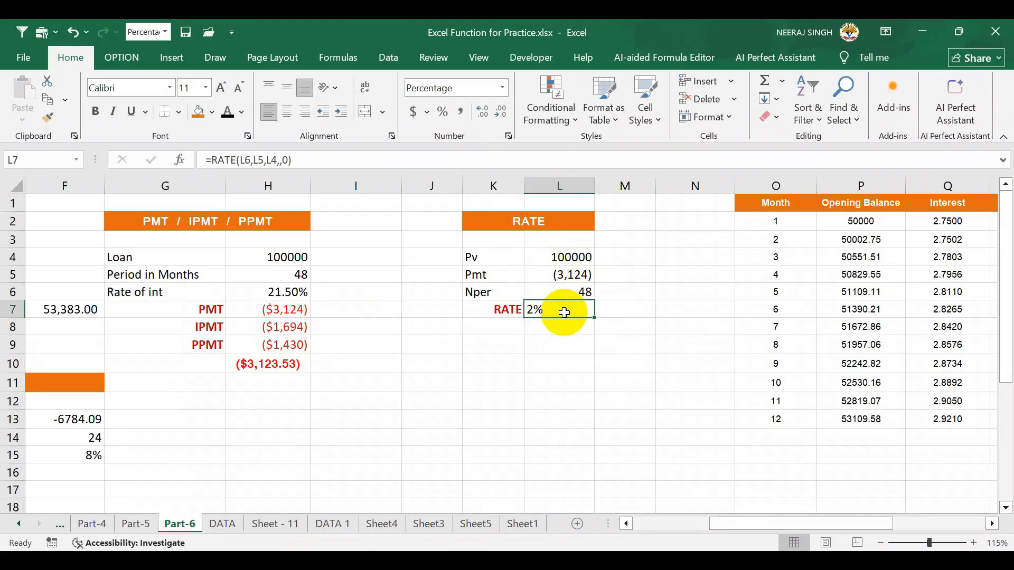
double_click(563, 312)
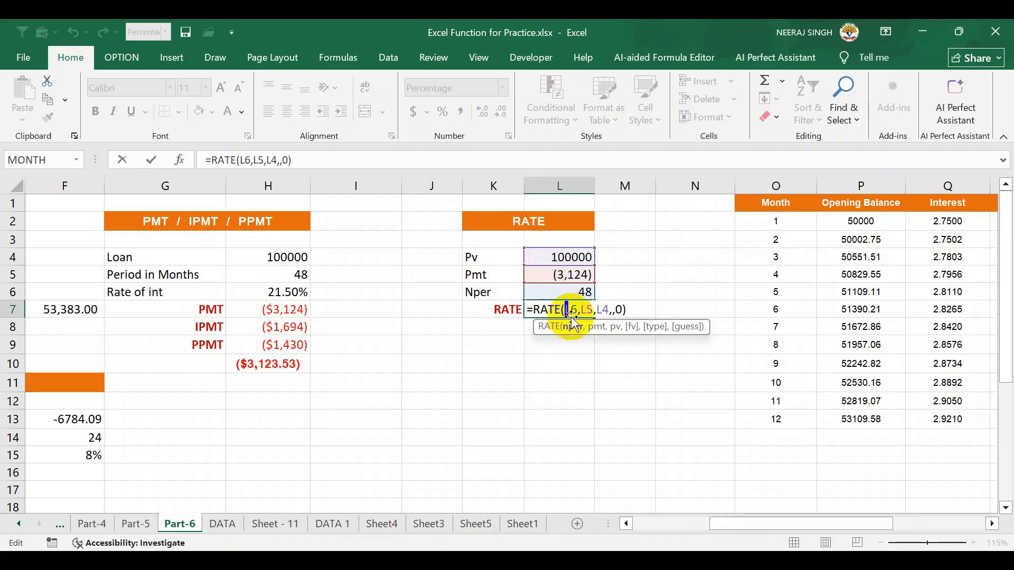
click(626, 312)
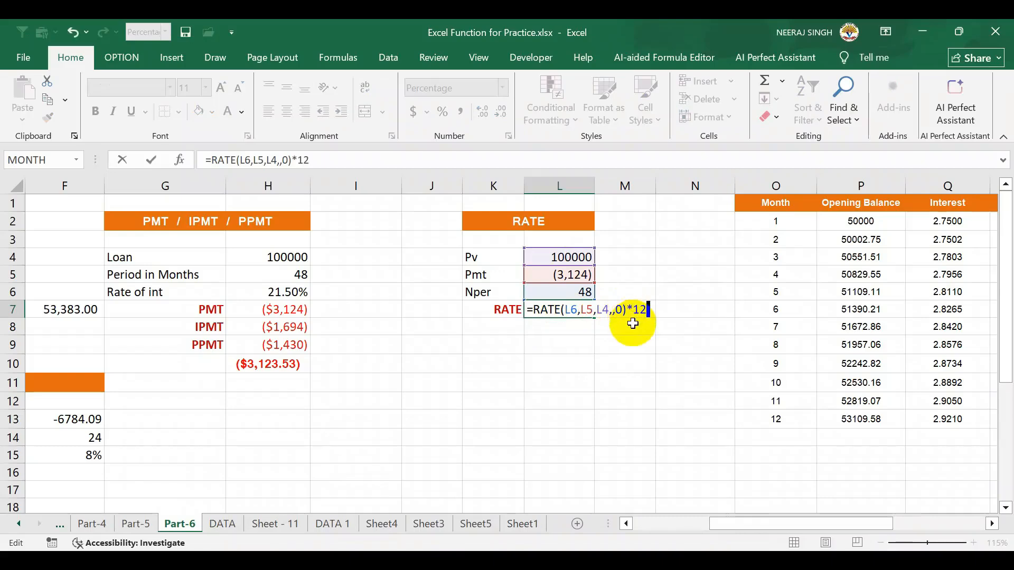
key(Return)
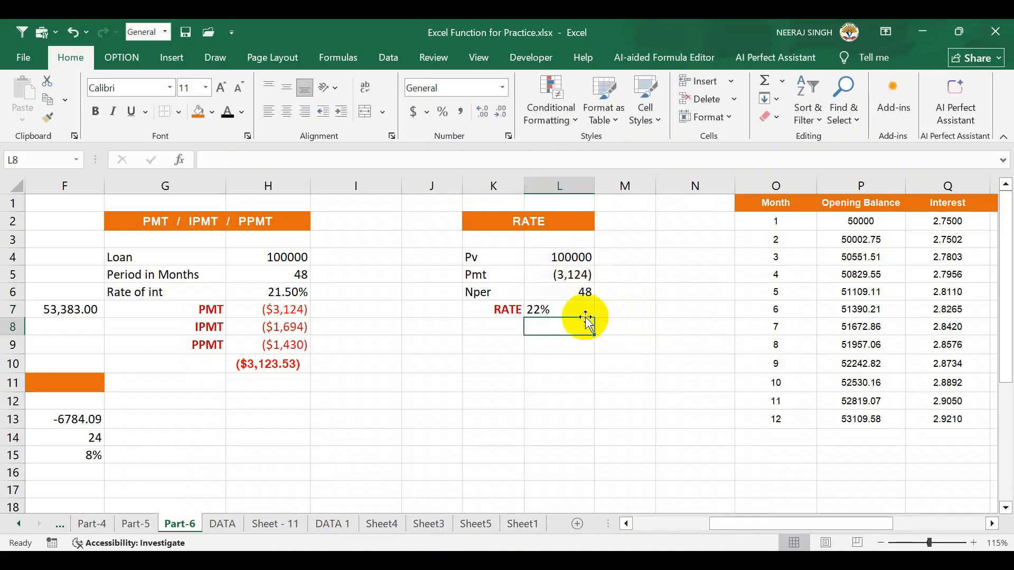
click(560, 310)
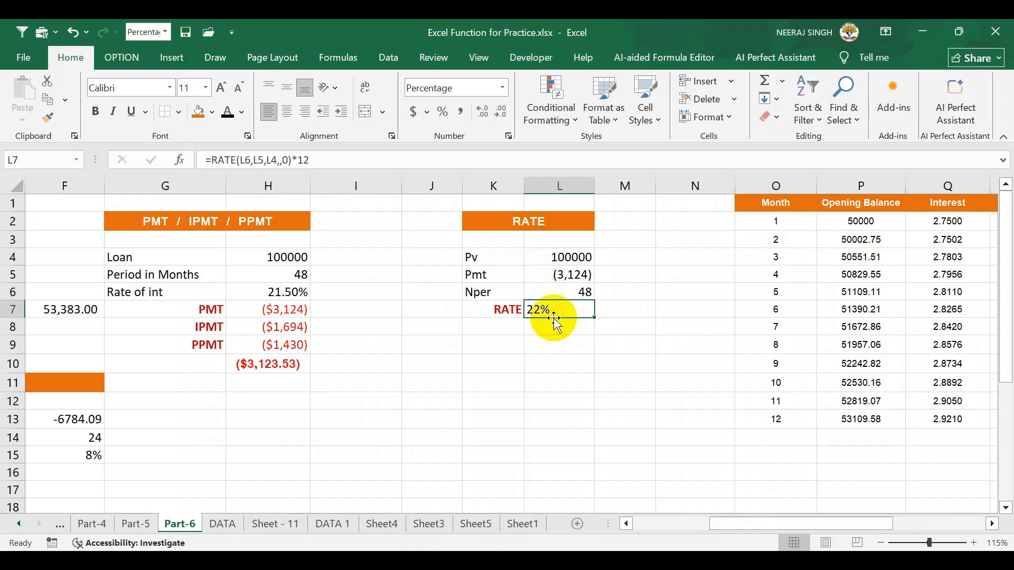
Format the PMT table's rate of interest in H6 to show no decimal places
drag(713, 523, 800, 491)
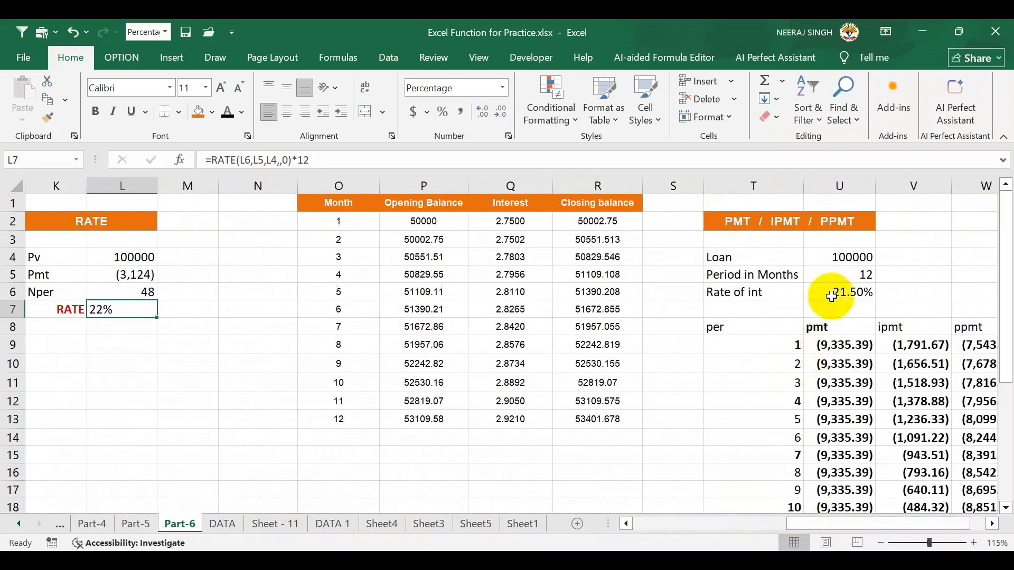
drag(791, 528, 680, 533)
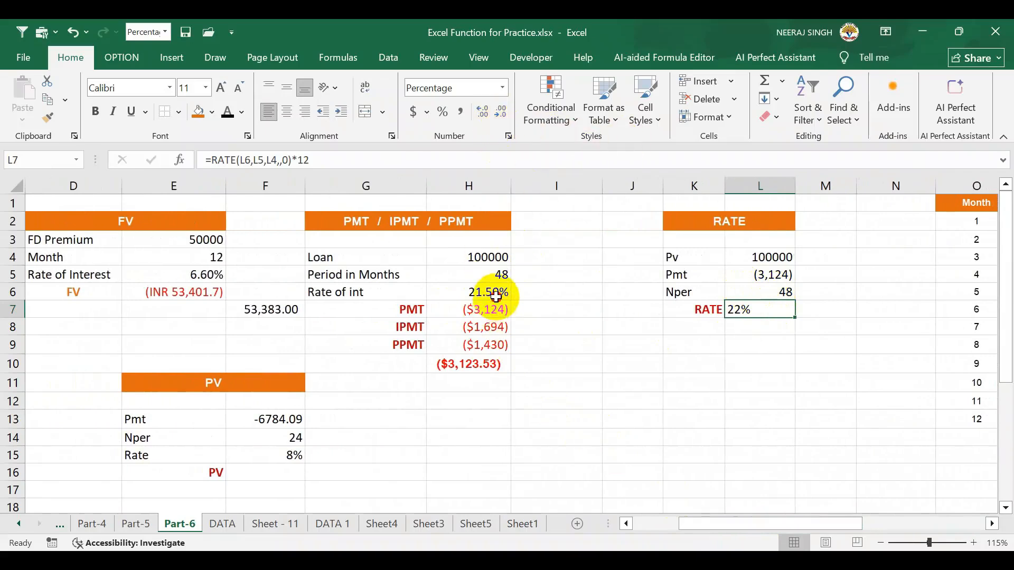
click(496, 297)
click(499, 112)
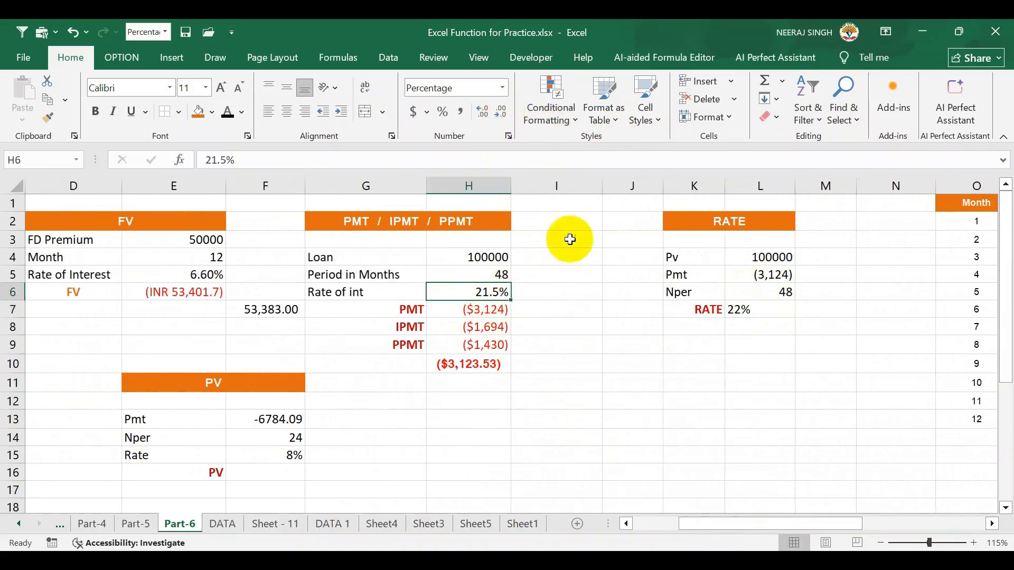
click(502, 110)
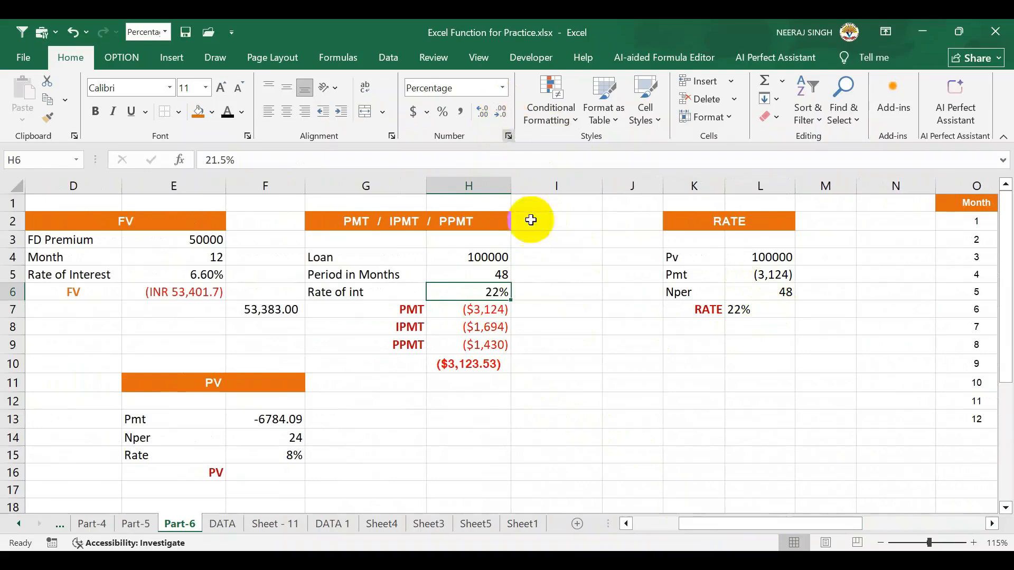
Clear L7 and re-enter the formula =RATE(L6,L5,L4,,0), choosing 0 - end of the period as the payment type
click(760, 312)
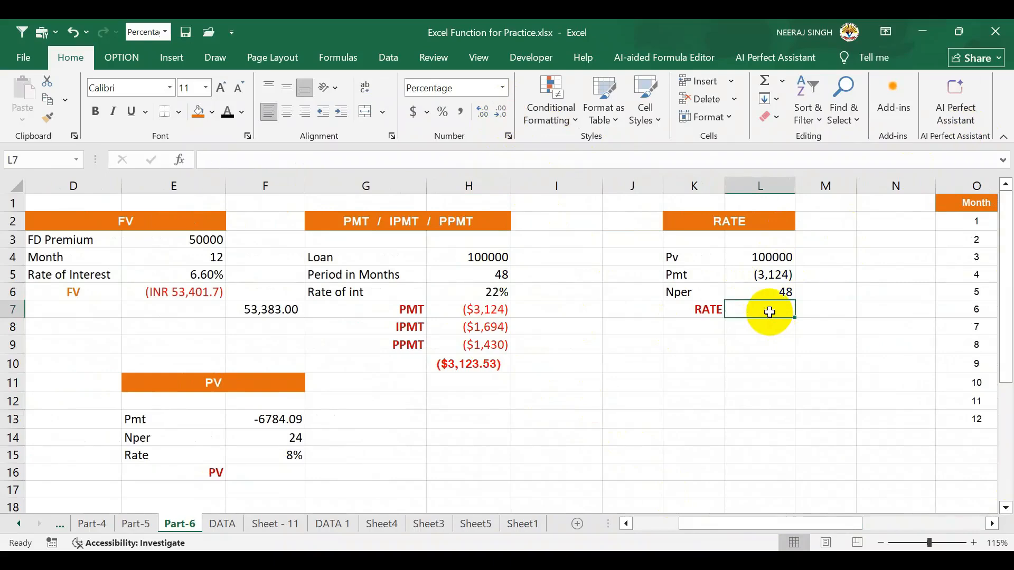
text(=rate)
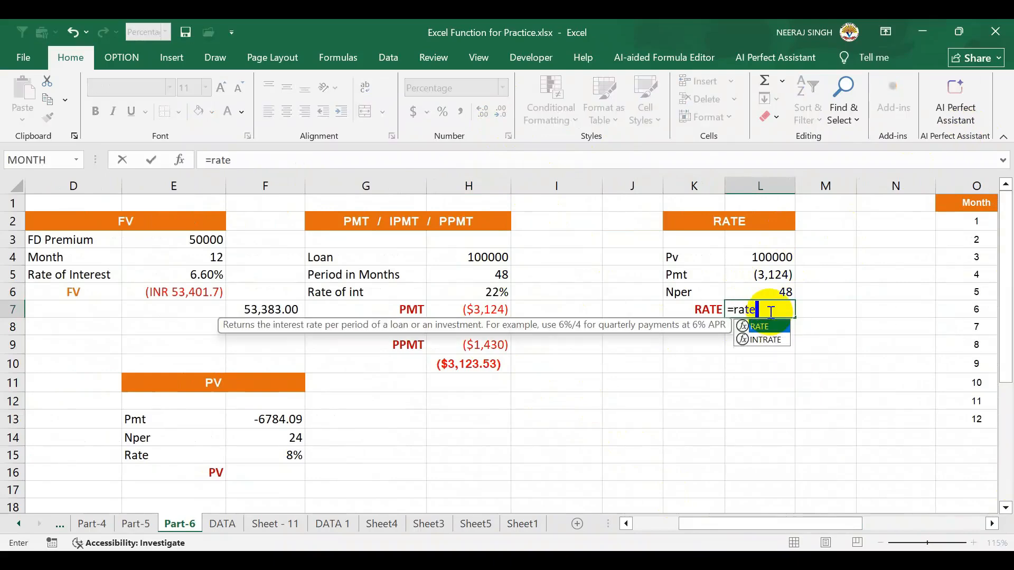
key(Tab)
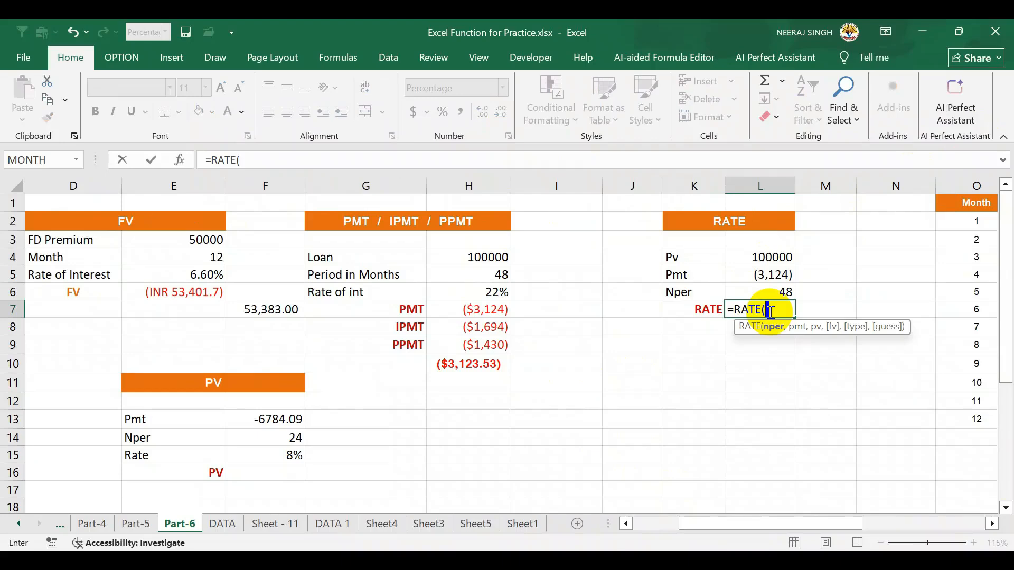
click(776, 290)
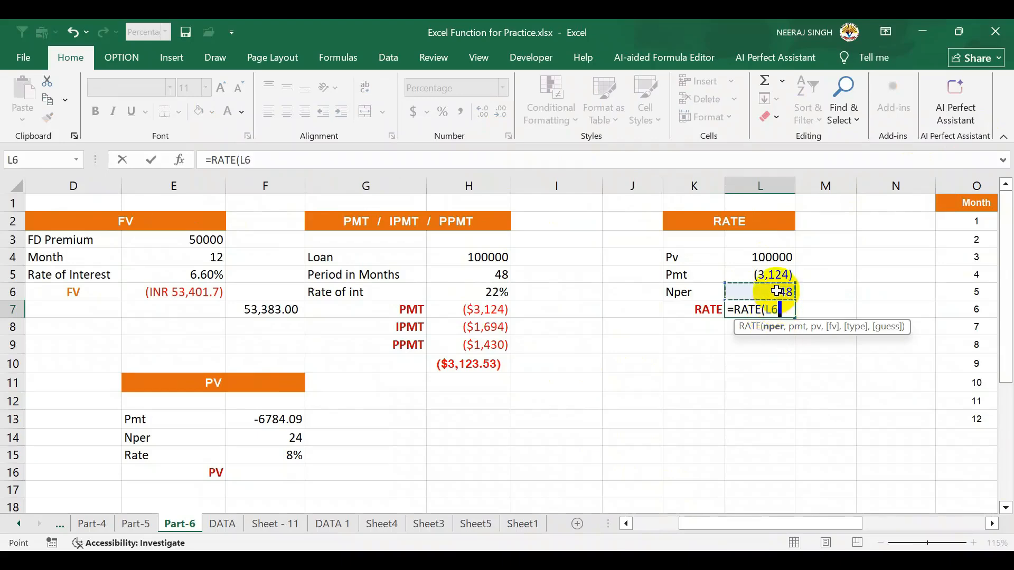
text(,)
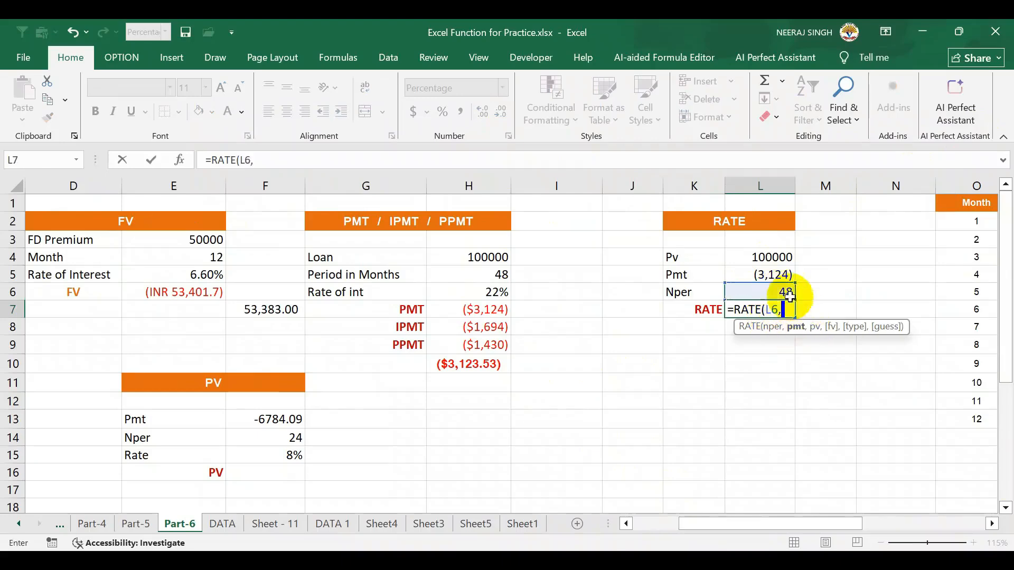
click(769, 275)
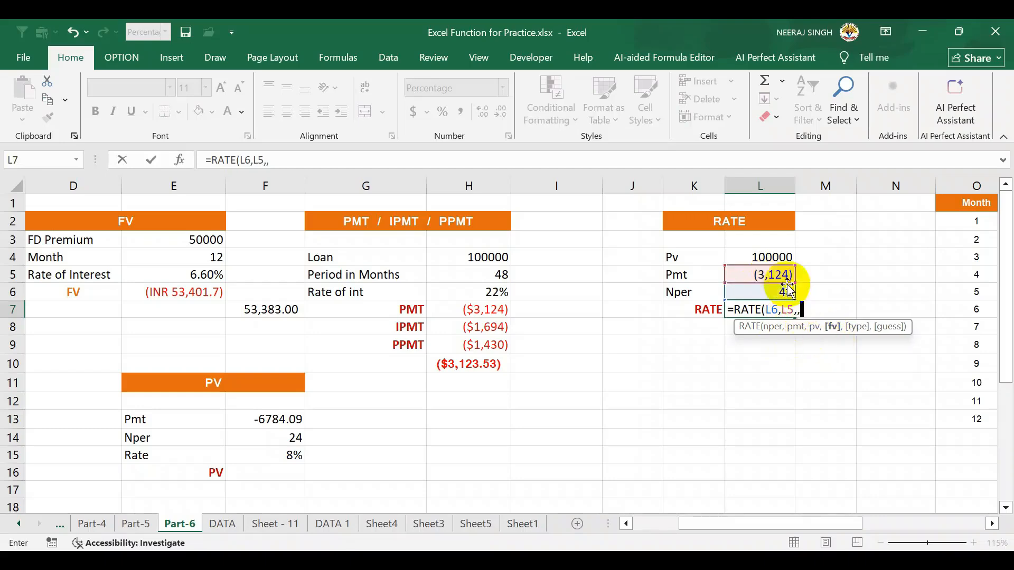
click(781, 257)
text(,,)
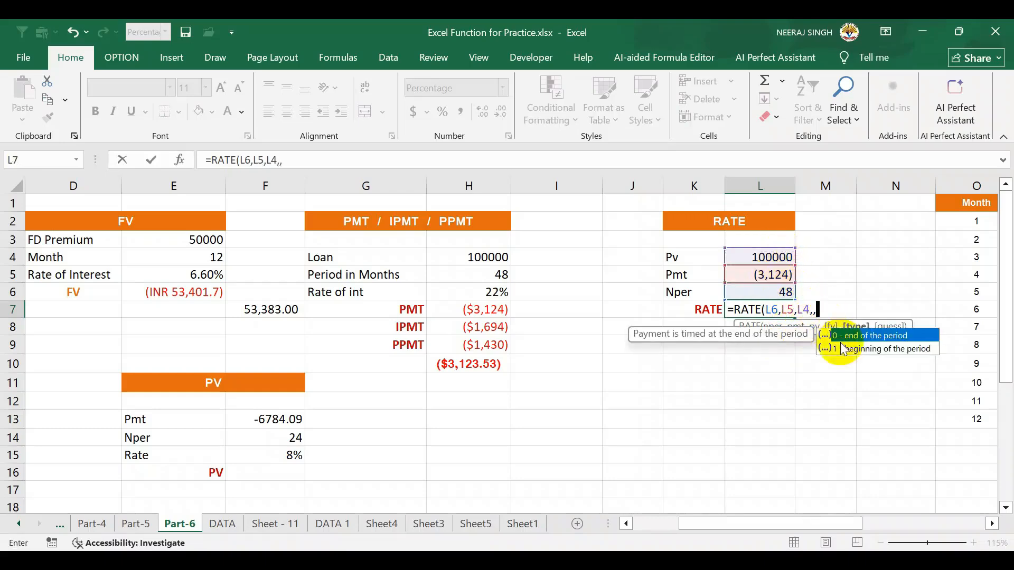
double_click(839, 337)
key(Return)
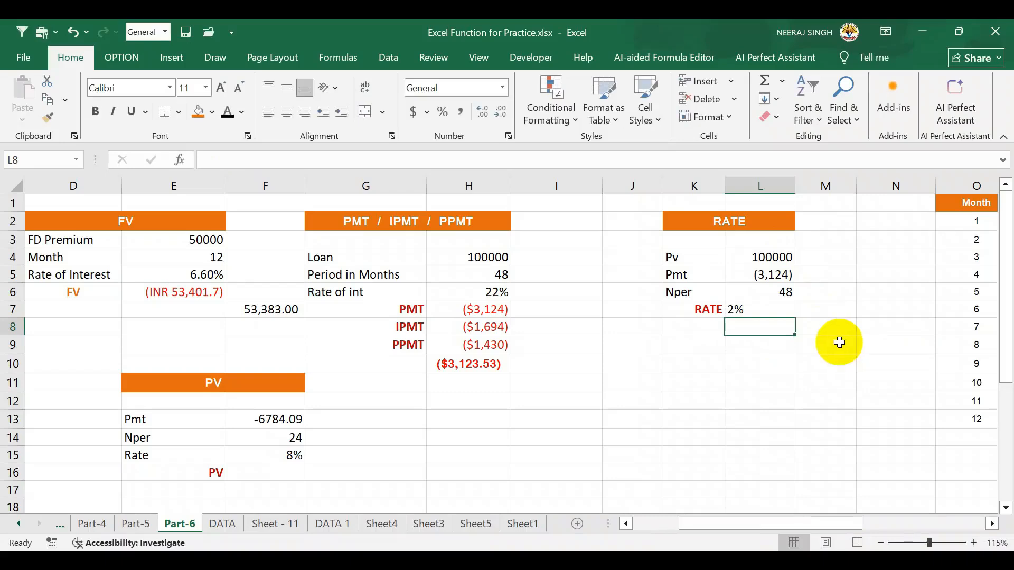
Append *12 to the re-entered RATE formula in L7, making it =RATE(L6,L5,L4,,0)*12
click(770, 310)
double_click(771, 311)
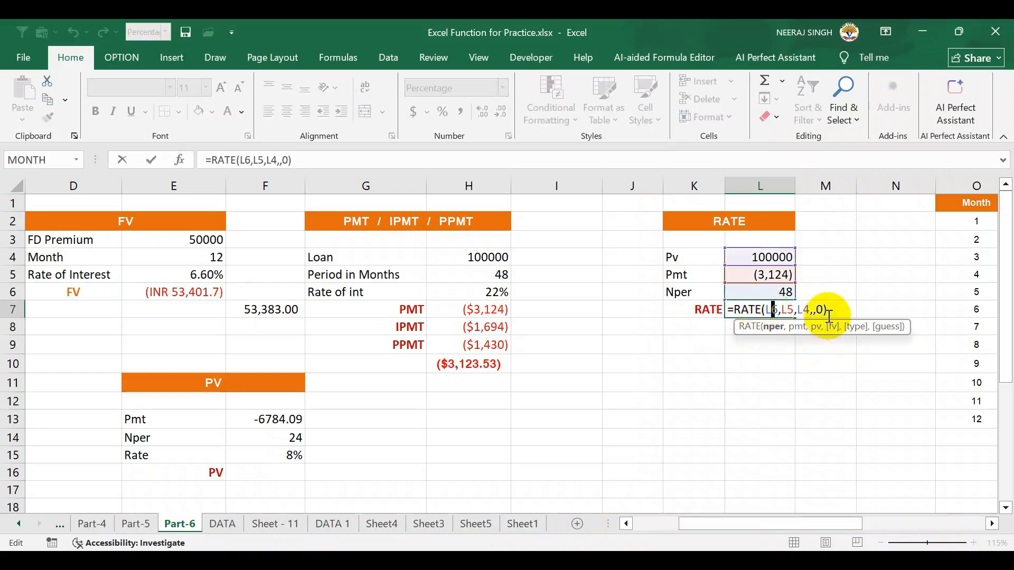
key(Return)
double_click(750, 310)
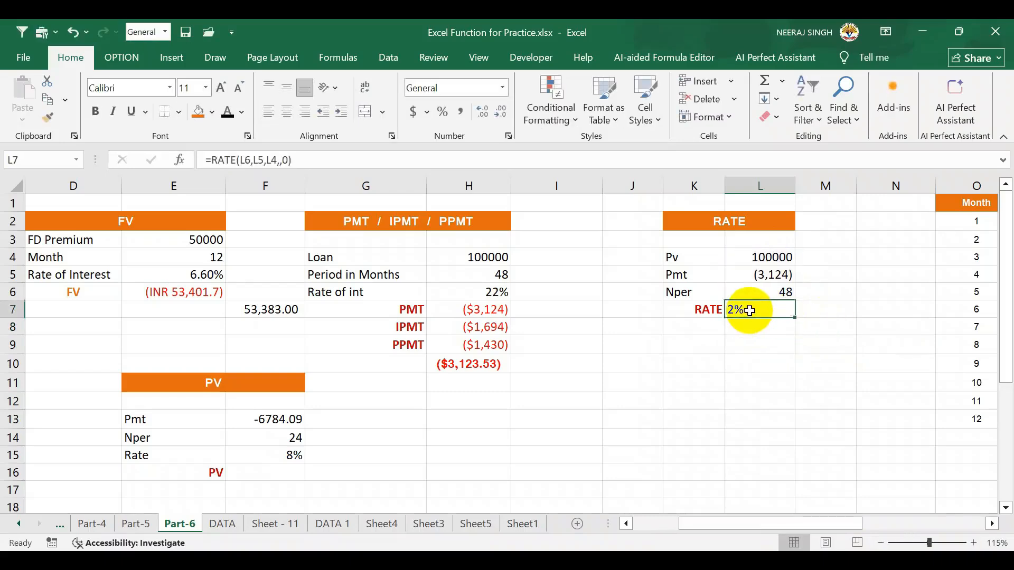
click(830, 310)
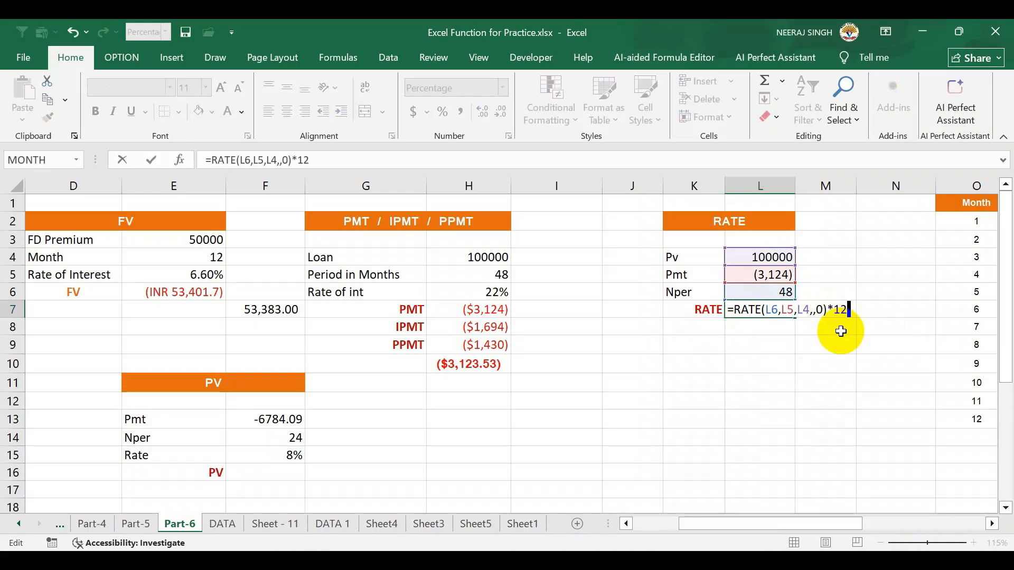
key(Return)
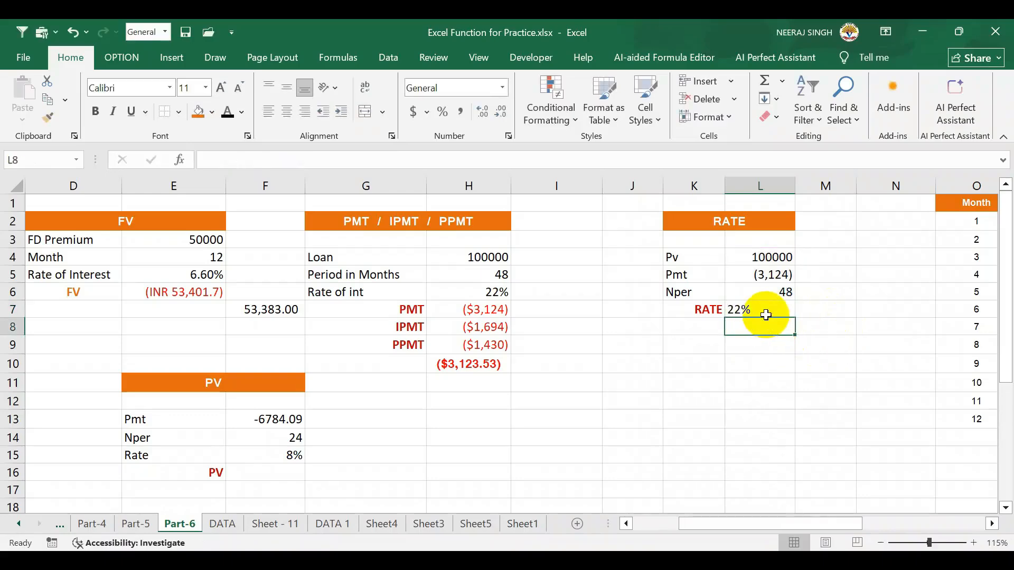
Clear the NPER table's input values in B13:B15 and enter 100000 as the Pv in B13
drag(830, 524, 724, 525)
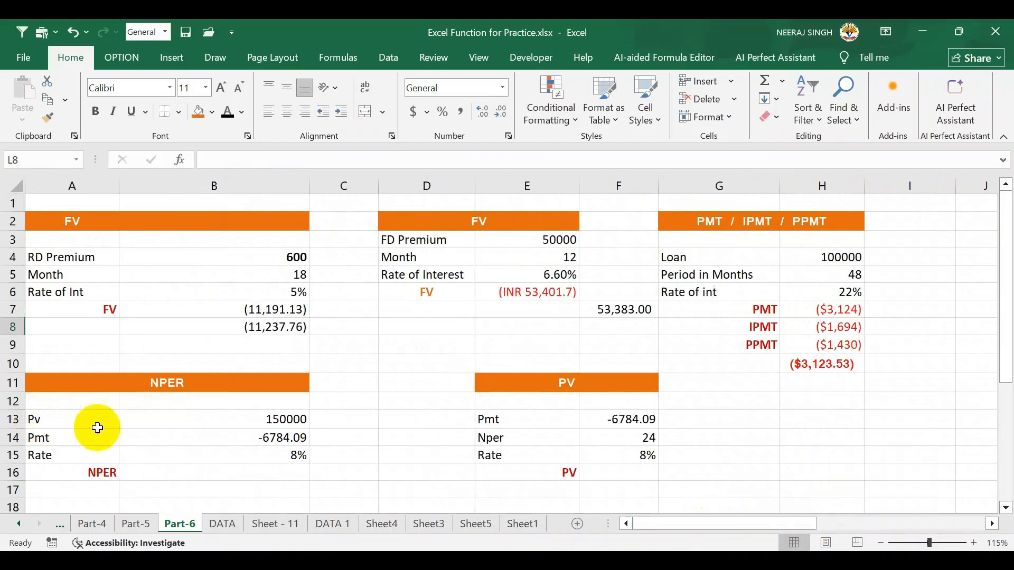
click(287, 473)
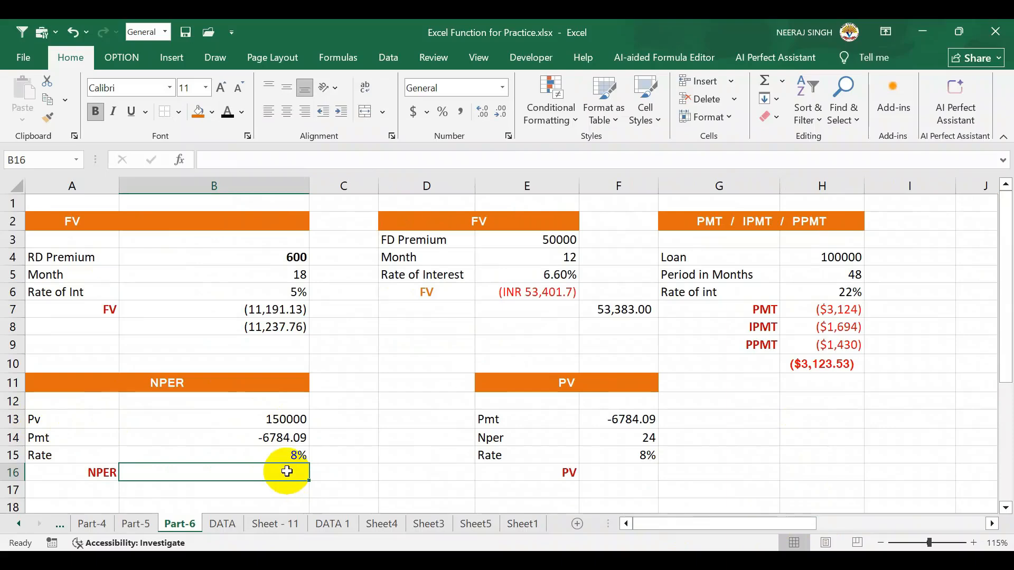
drag(274, 426, 283, 453)
key(Delete)
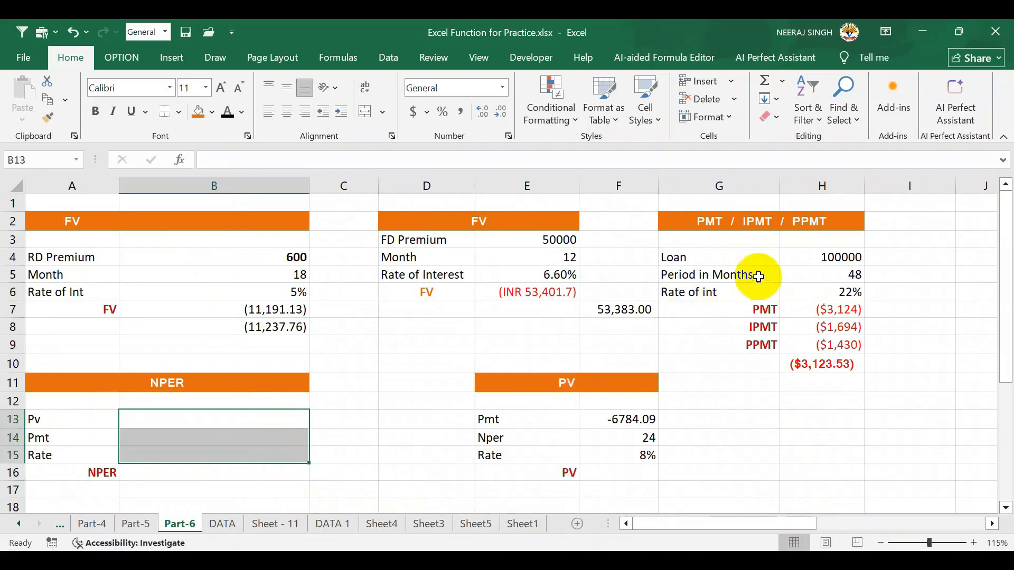
click(258, 417)
text(100000)
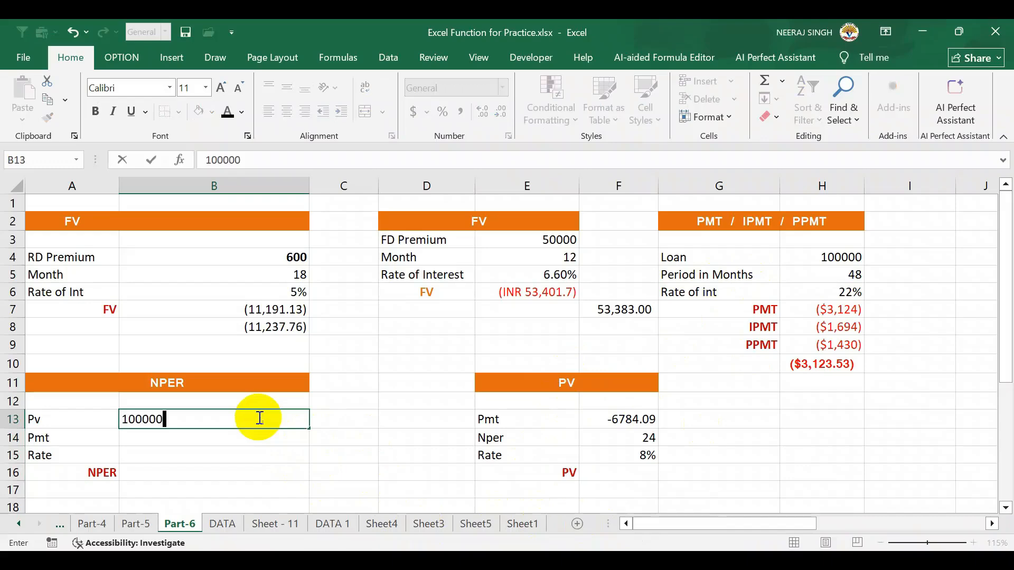
key(Return)
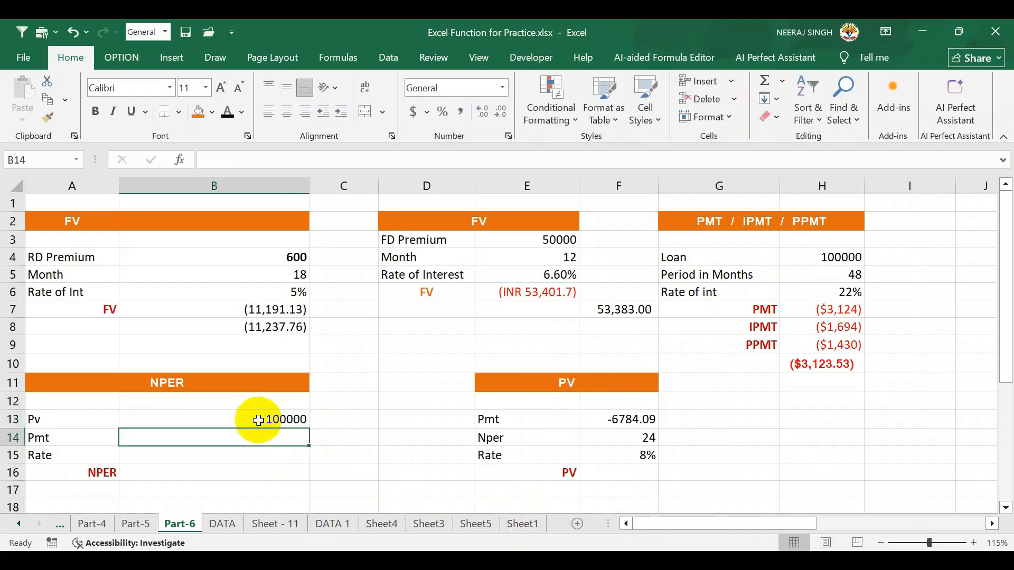
Copy the PMT result from H7 into the NPER table's Pmt cell B14 as a value, formatted in comma style
click(831, 310)
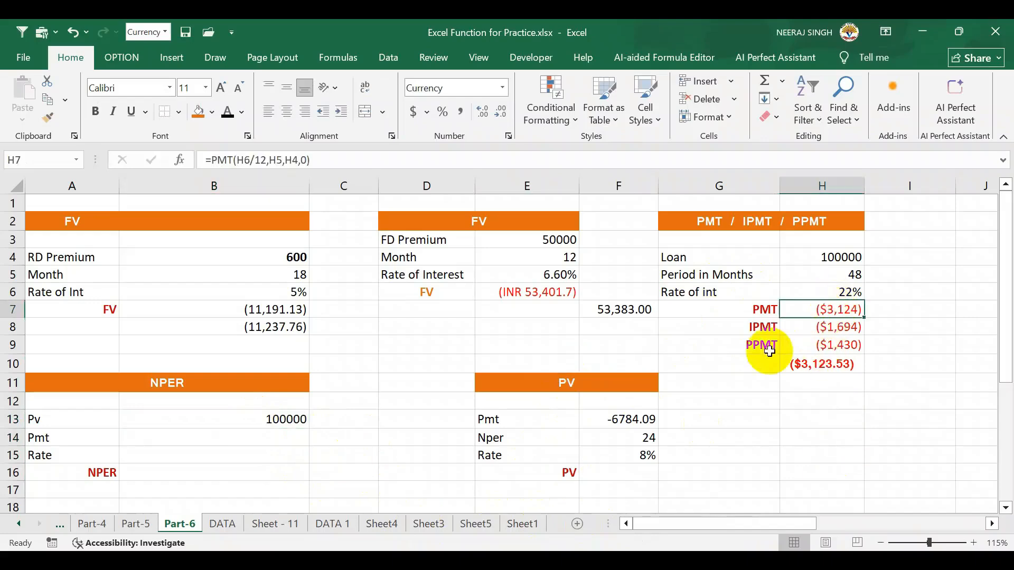
key(ctrl+c)
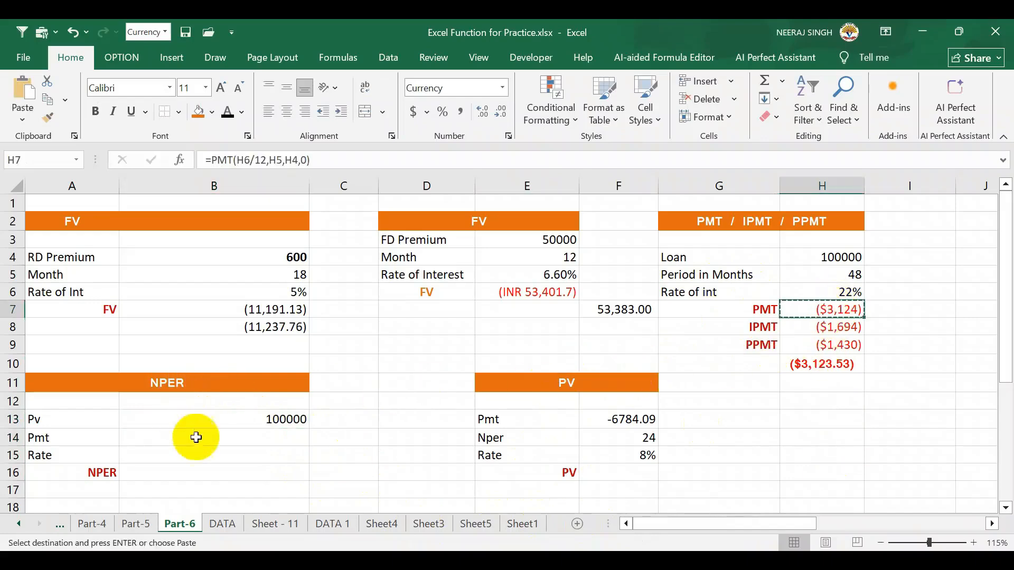
click(243, 444)
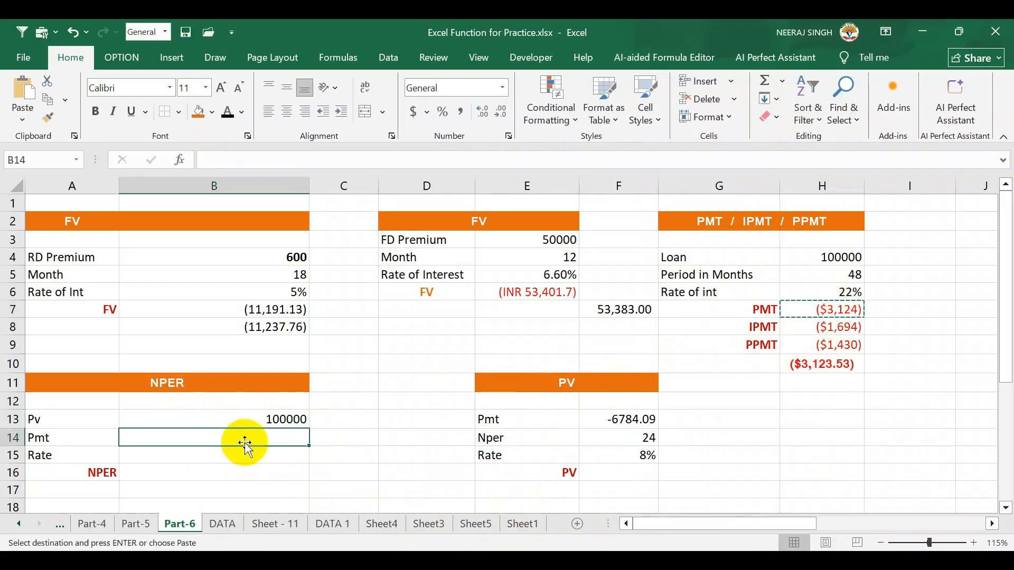
click(23, 119)
click(21, 224)
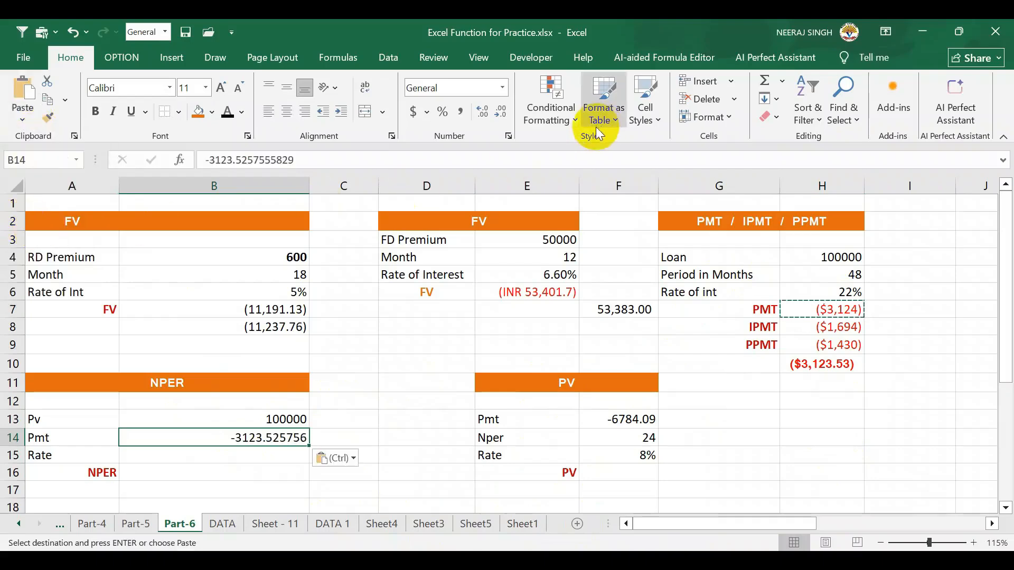
click(467, 112)
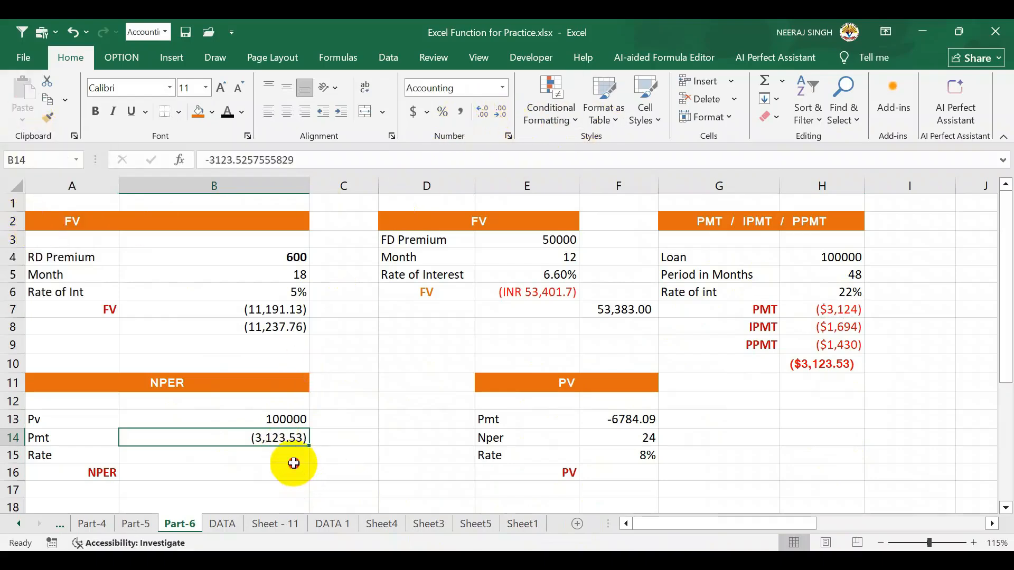
Enter 22% as the Rate in the NPER table's cell B15
click(294, 463)
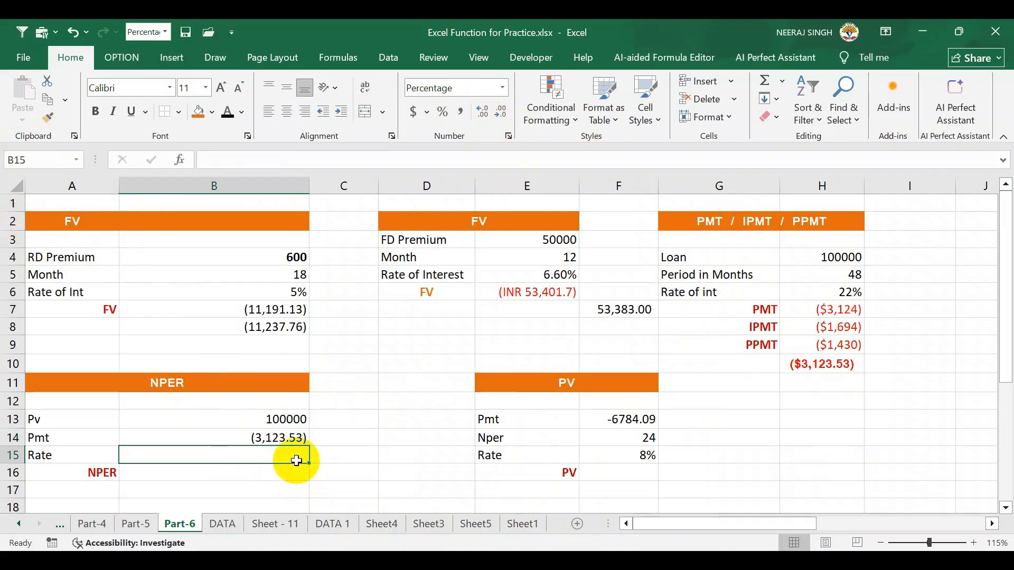
text(22)
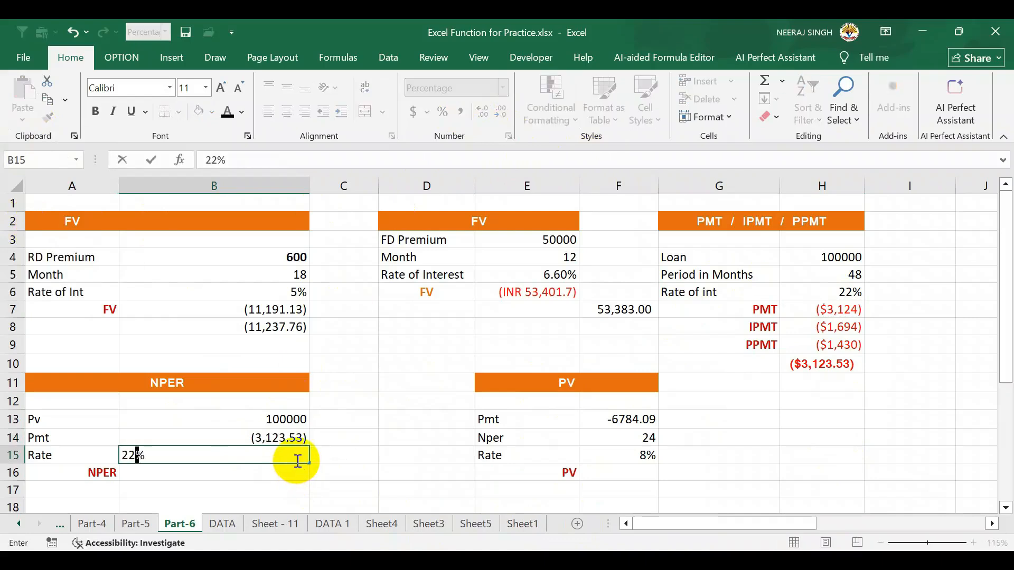
key(Return)
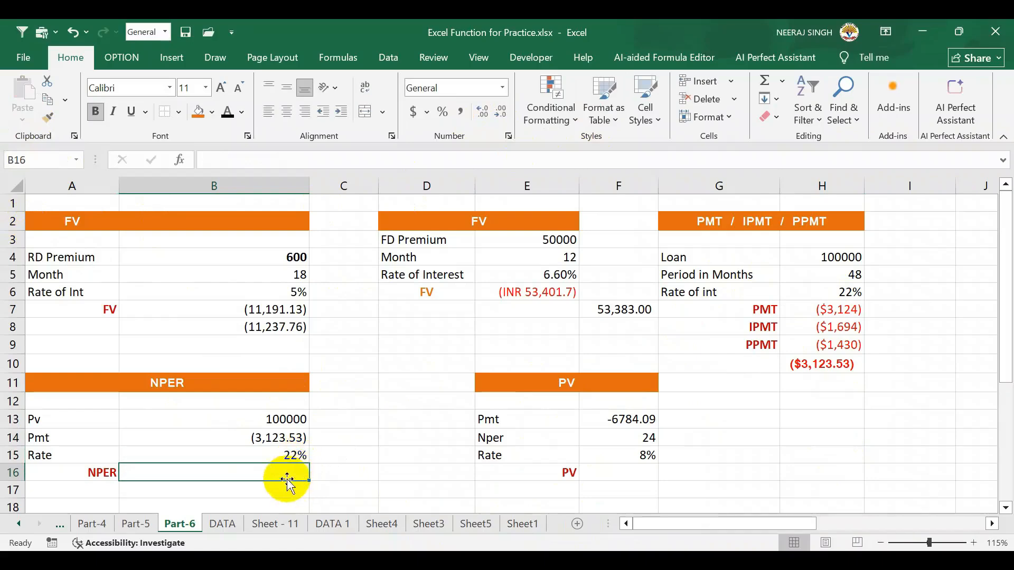
Enter =NPER(B15,B14,B13,,0) in cell B16 to calculate the number of periods
text(=)
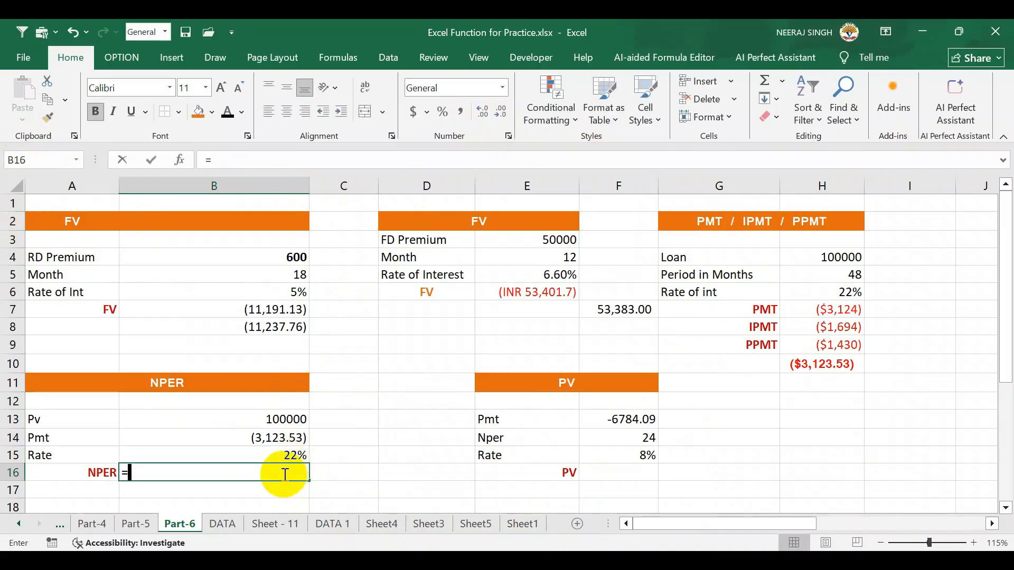
text(nper)
key(Tab)
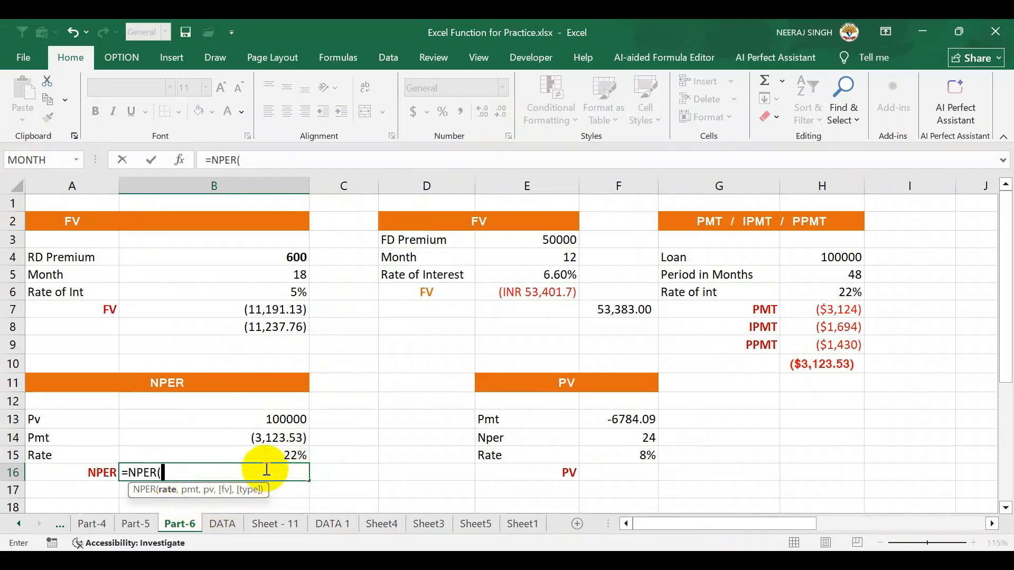
click(281, 456)
text(,)
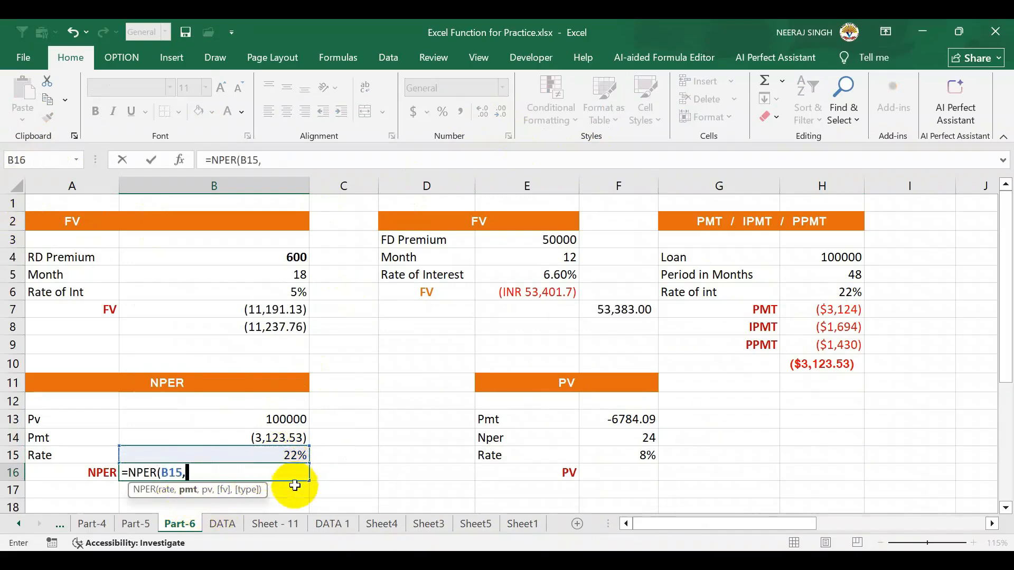
click(274, 438)
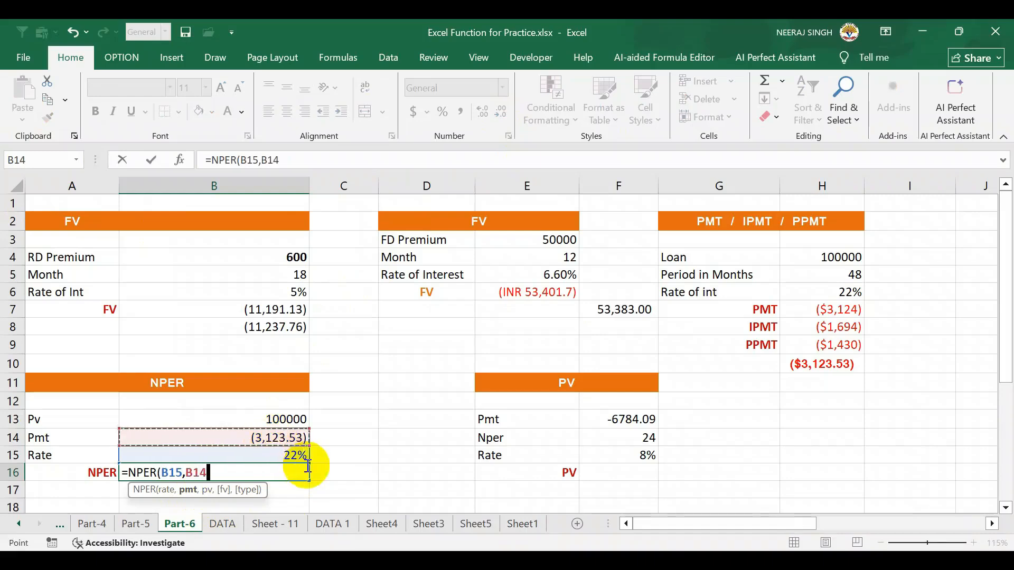
click(294, 417)
text(,,)
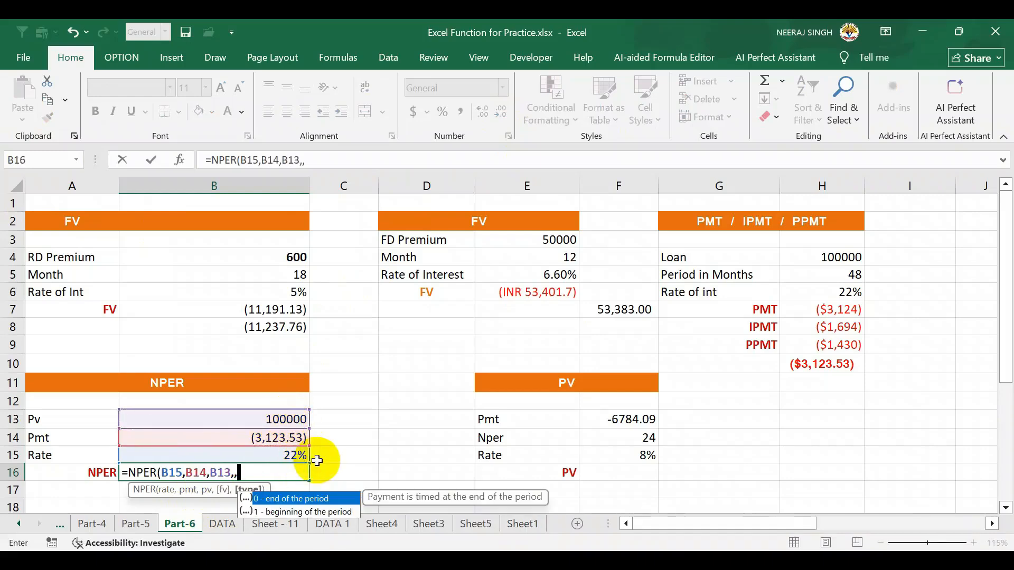
text(0)
key(Return)
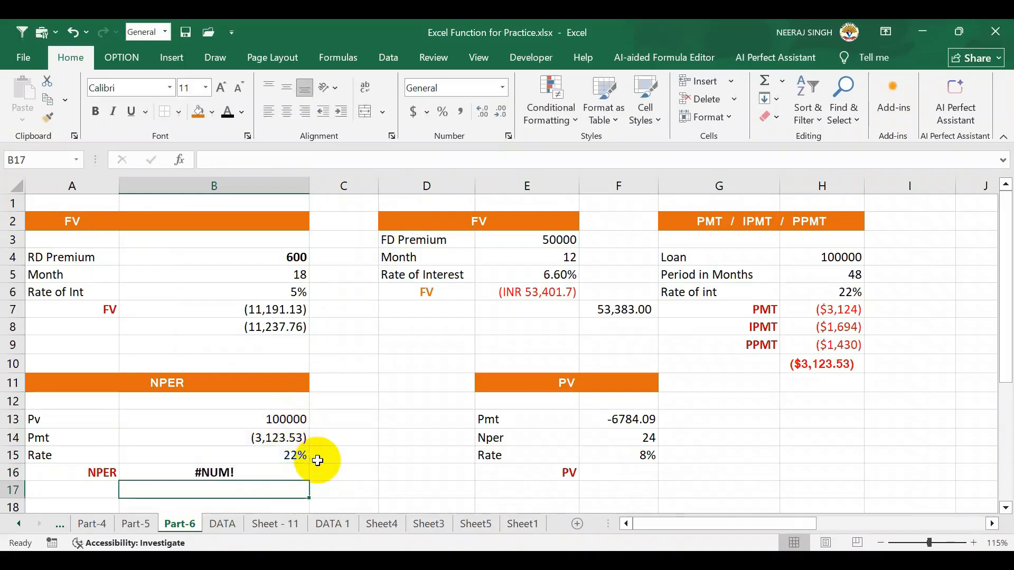
Try dividing the rate by 12 in B16's NPER formula, then undo that change
double_click(243, 472)
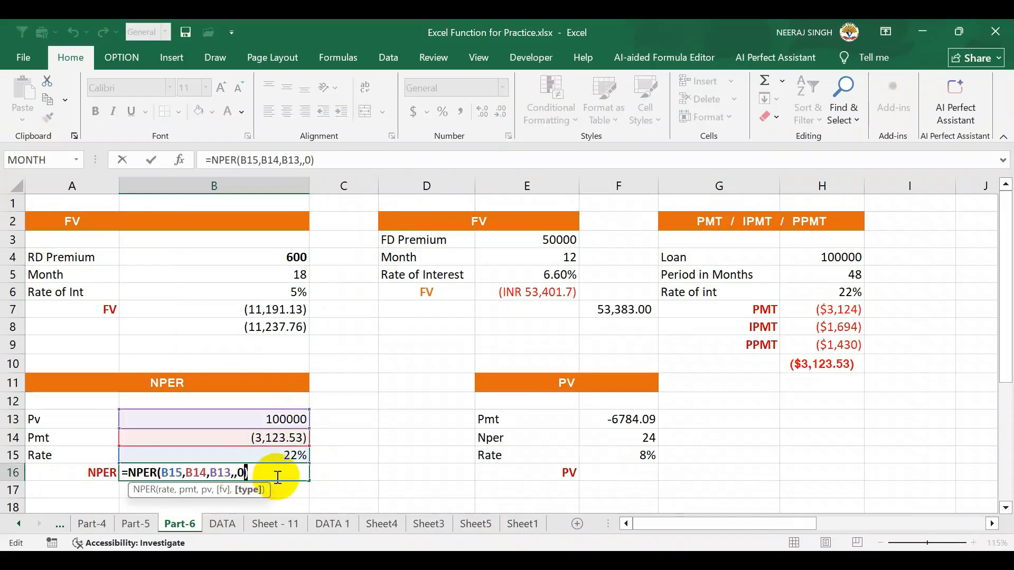
click(277, 477)
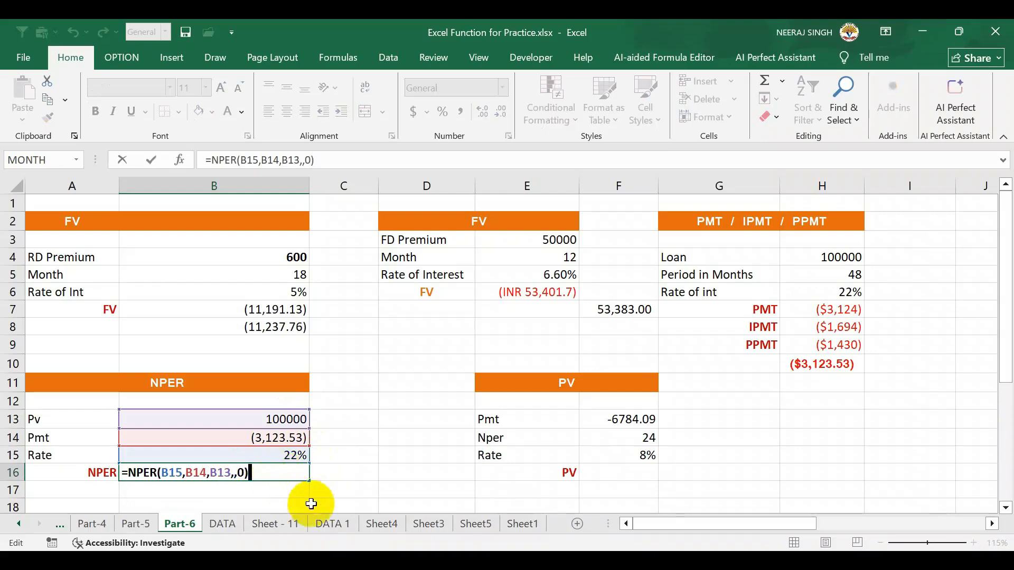
click(184, 472)
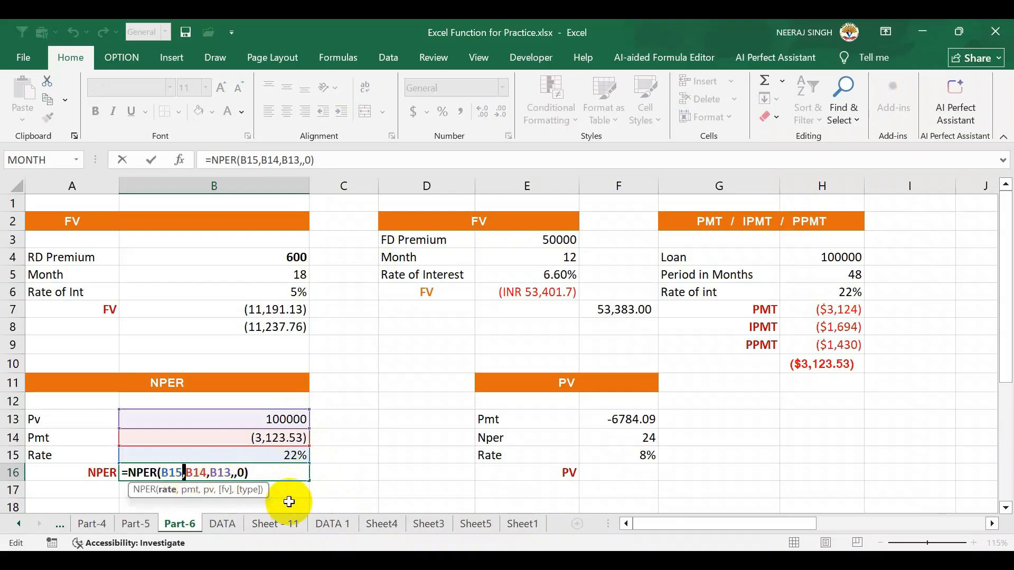
text(/12)
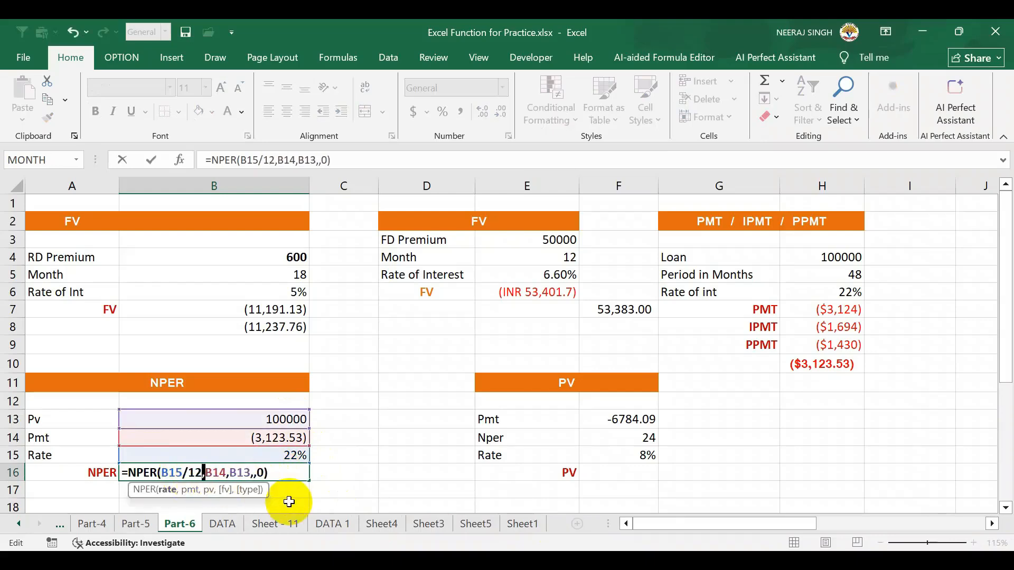
key(Return)
key(ctrl+z)
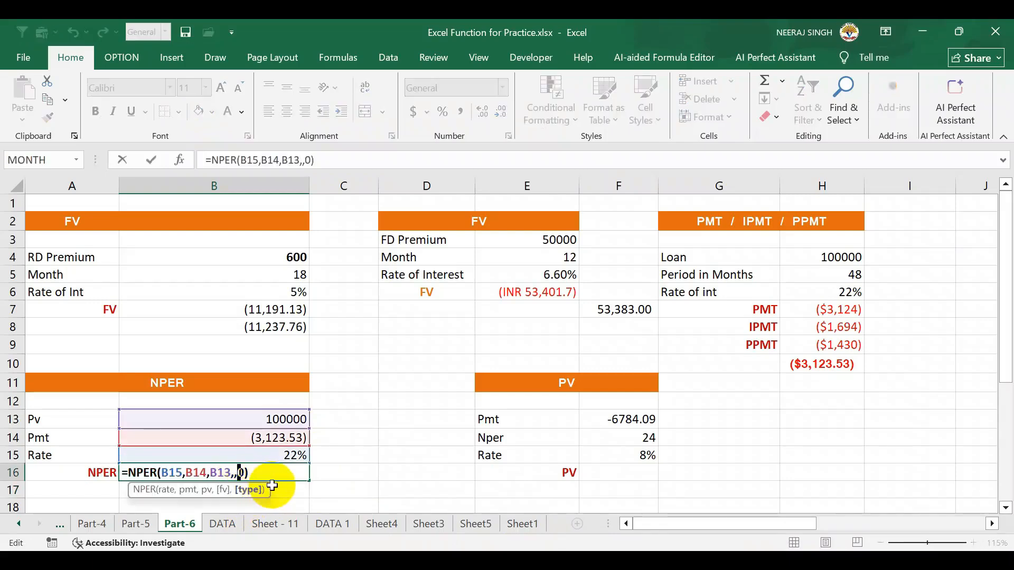
Clear the NPER formula from cell B16
click(180, 473)
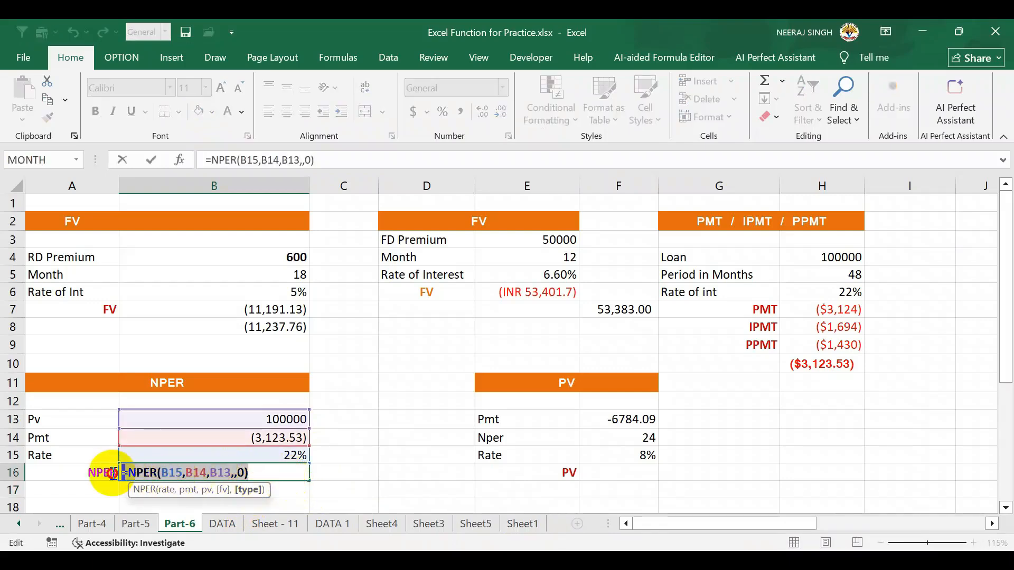
key(Escape)
click(129, 490)
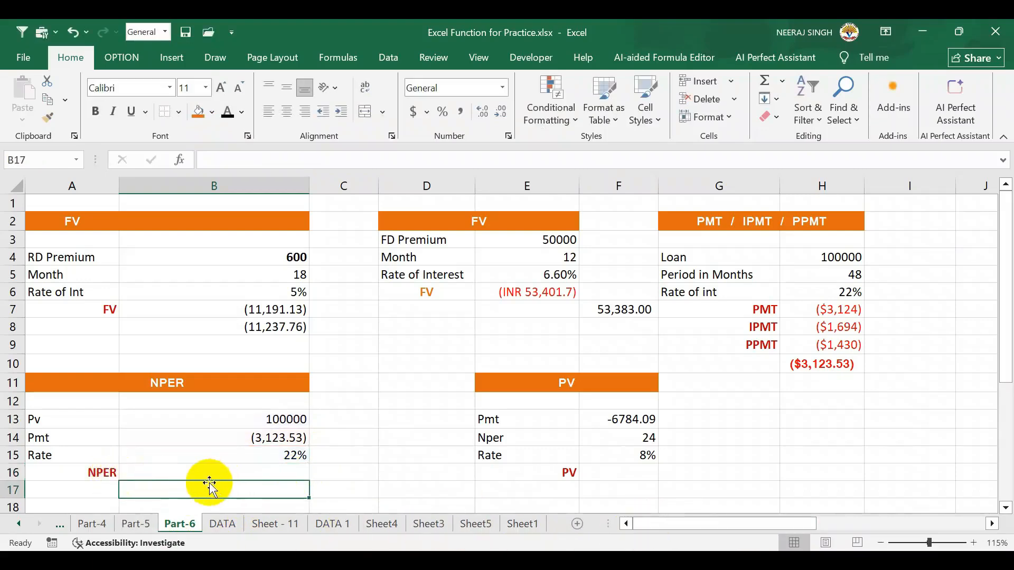
click(188, 469)
text(=nper)
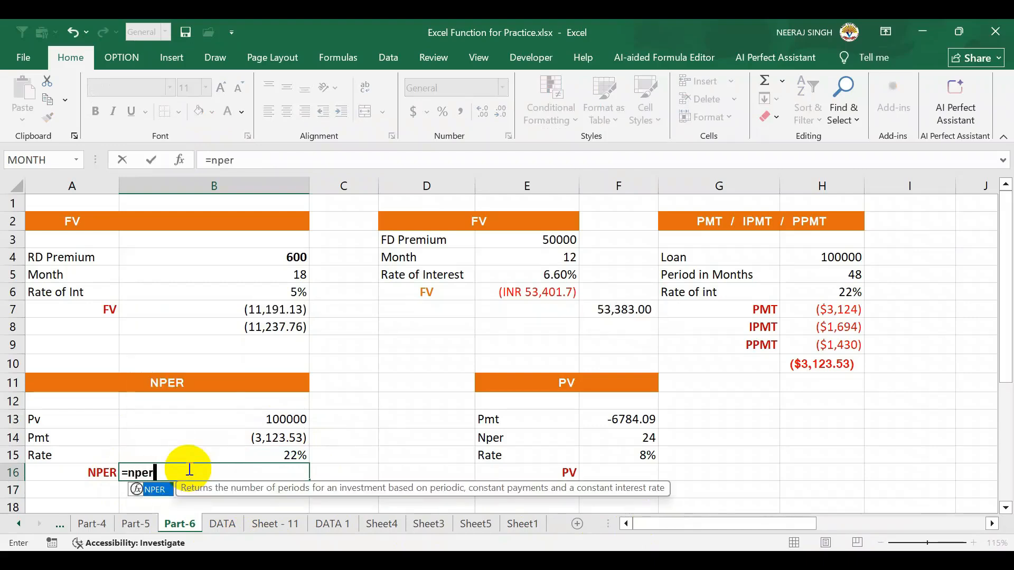
key(Tab)
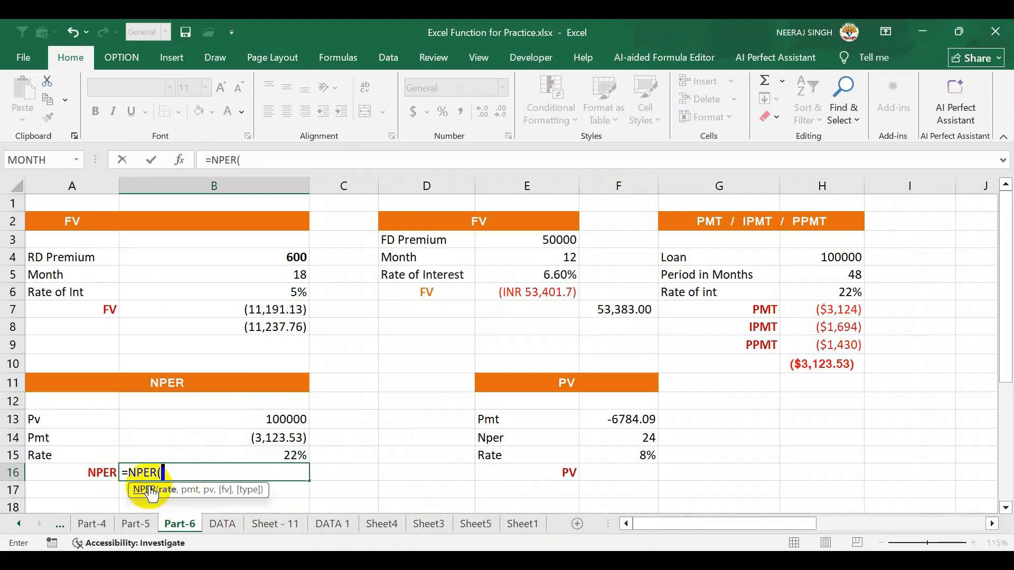
key(BackSpace)
key(BackSpace)
key(BackSpace)
key(BackSpace)
key(BackSpace)
key(BackSpace)
key(Escape)
Show the NPER table's Rate in B15 with three decimals and enter 21,50% there
click(295, 454)
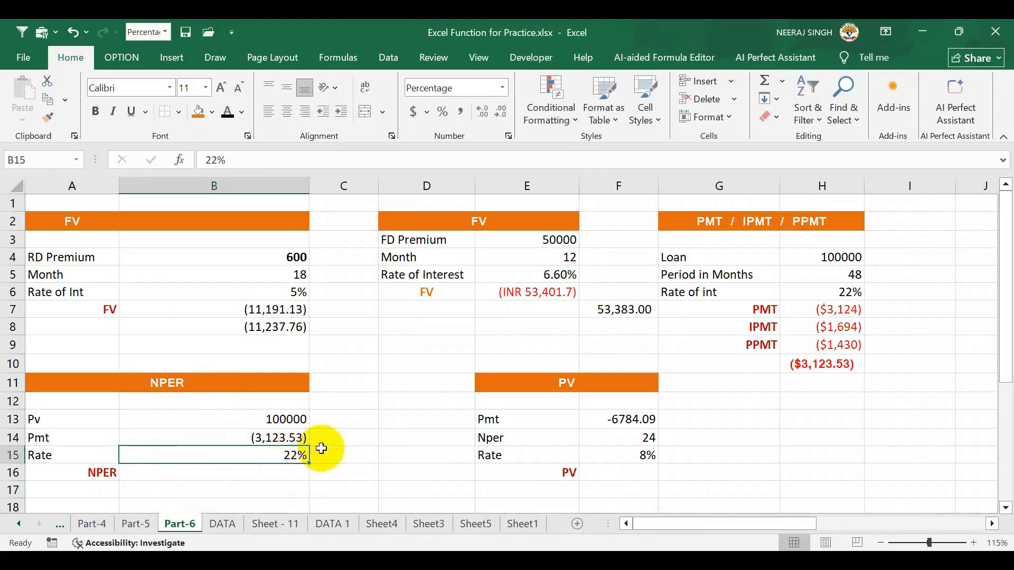
click(483, 116)
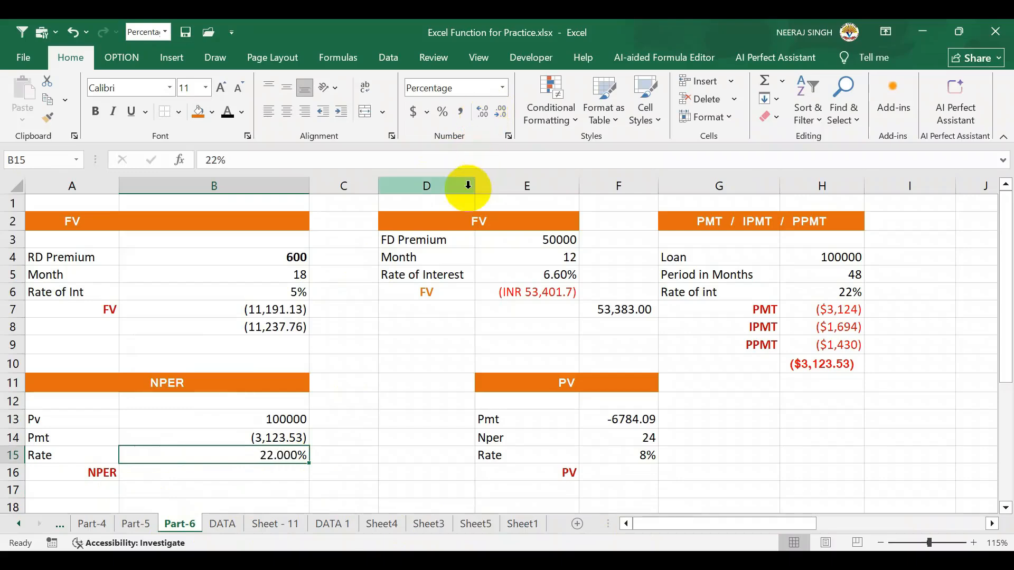
key(BackSpace)
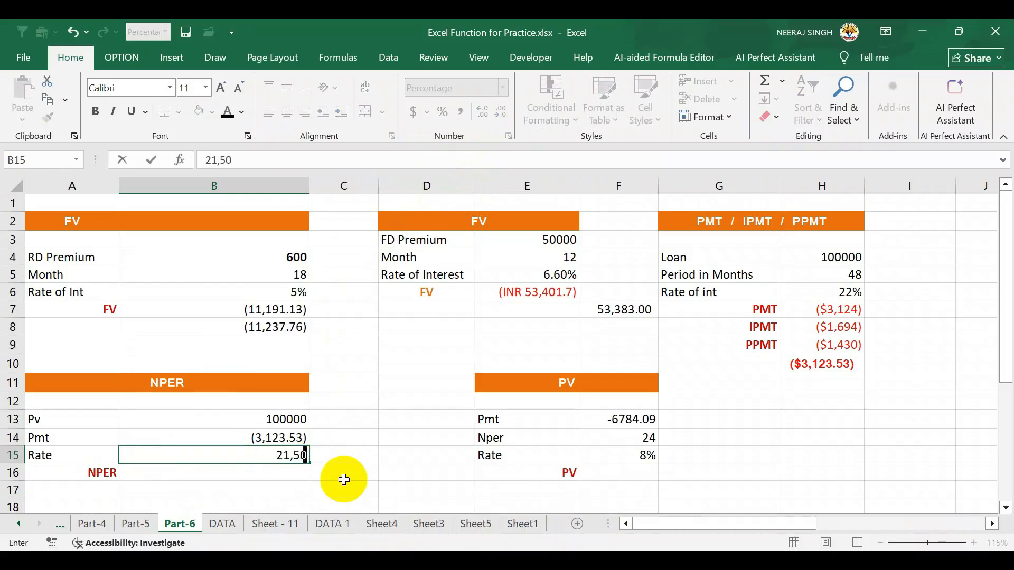
text(21,50%)
key(Return)
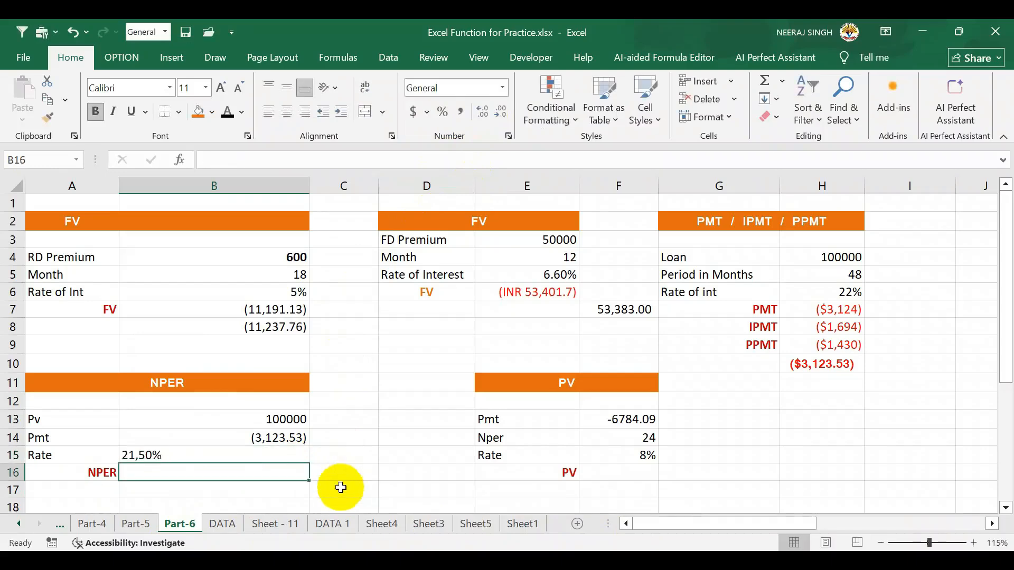
Replace the comma in the B15 Rate with a decimal point, making it 21.50%, and display it with two decimals
double_click(140, 463)
click(136, 454)
double_click(137, 454)
text(.)
key(BackSpace)
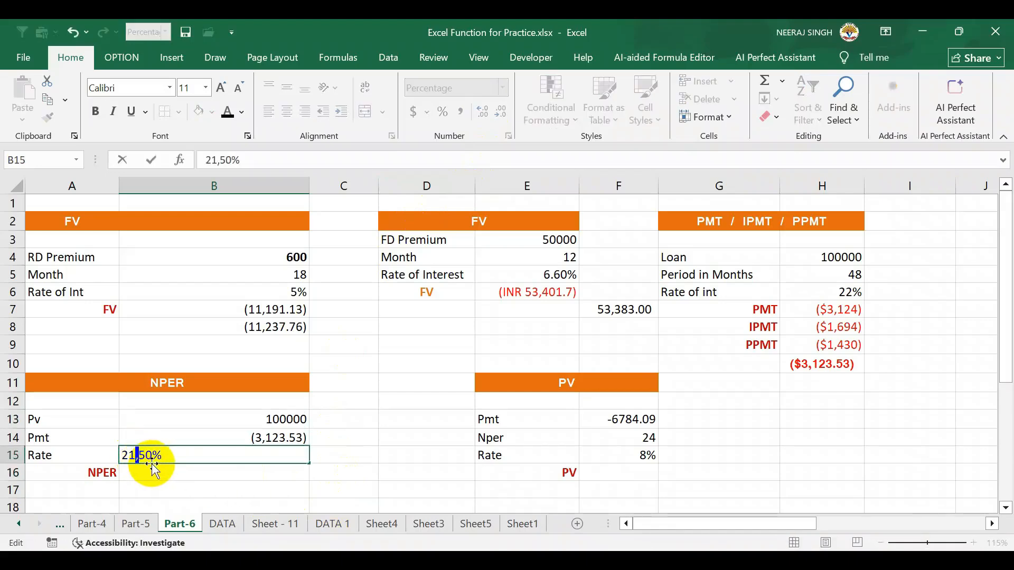
key(Delete)
text(.)
key(Return)
click(280, 455)
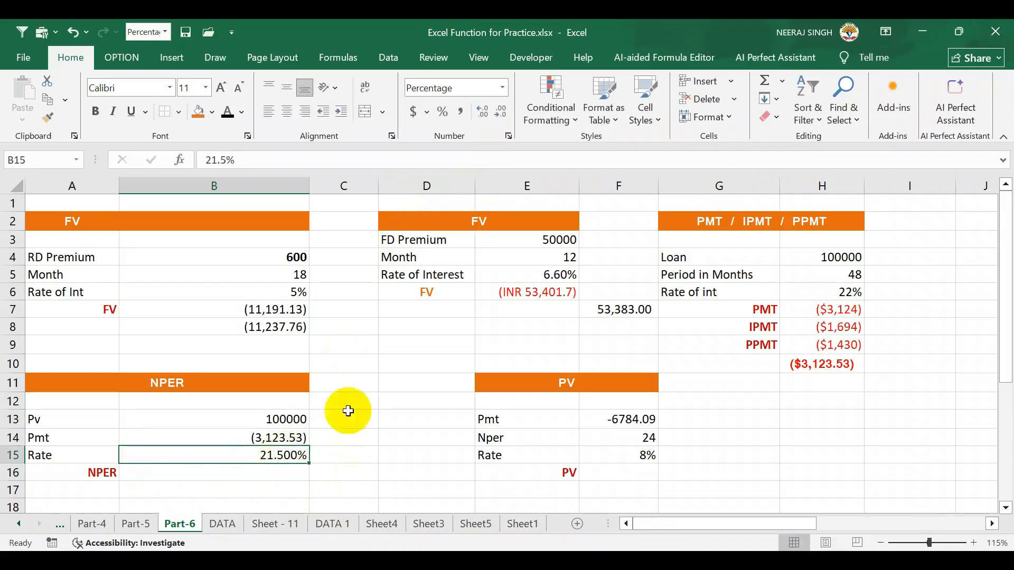
click(477, 115)
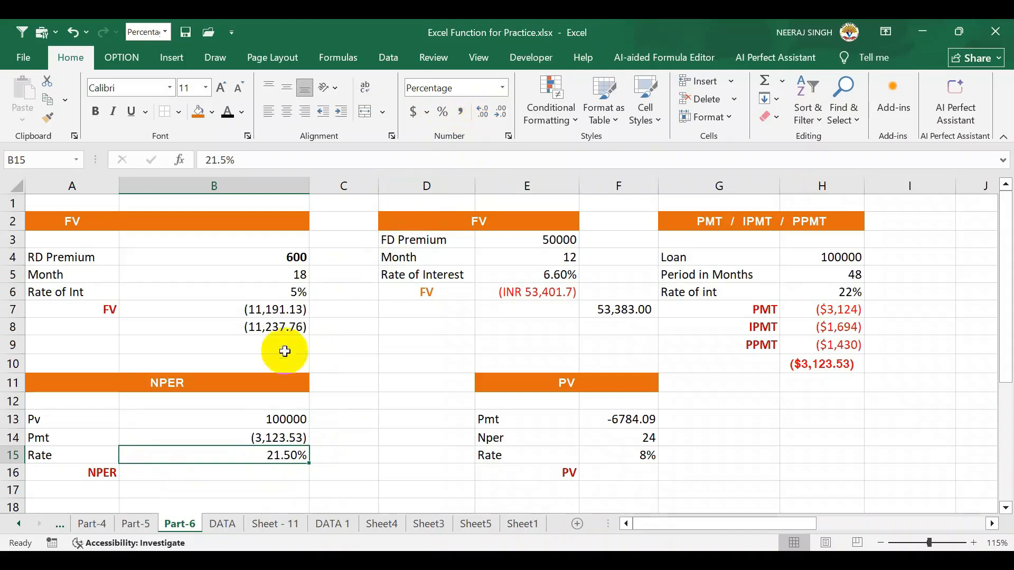
Calculate the number of monthly periods in B16 with =NPER(B15/12,B14,B13,,0)
click(286, 473)
text(=)
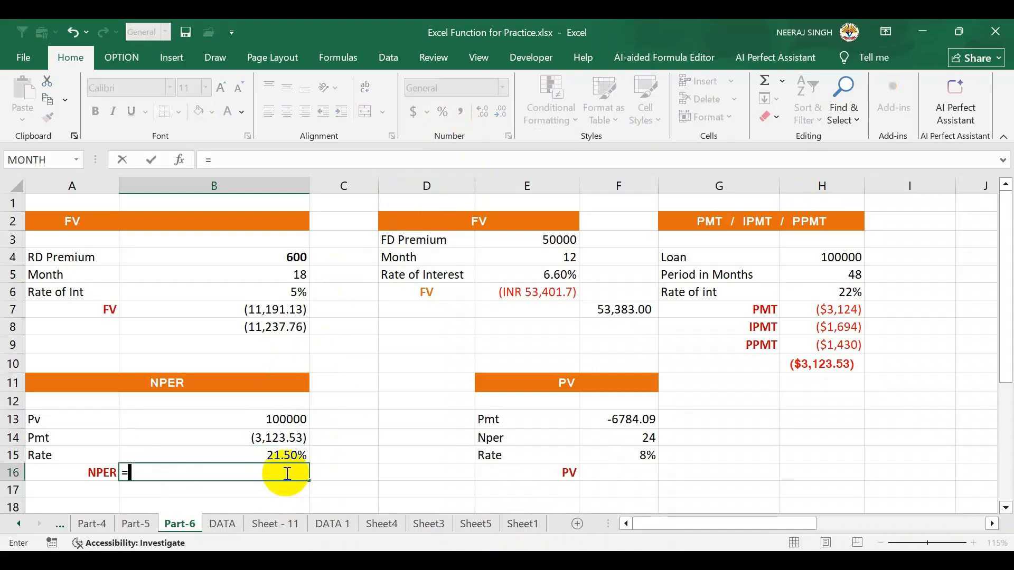
text(nper)
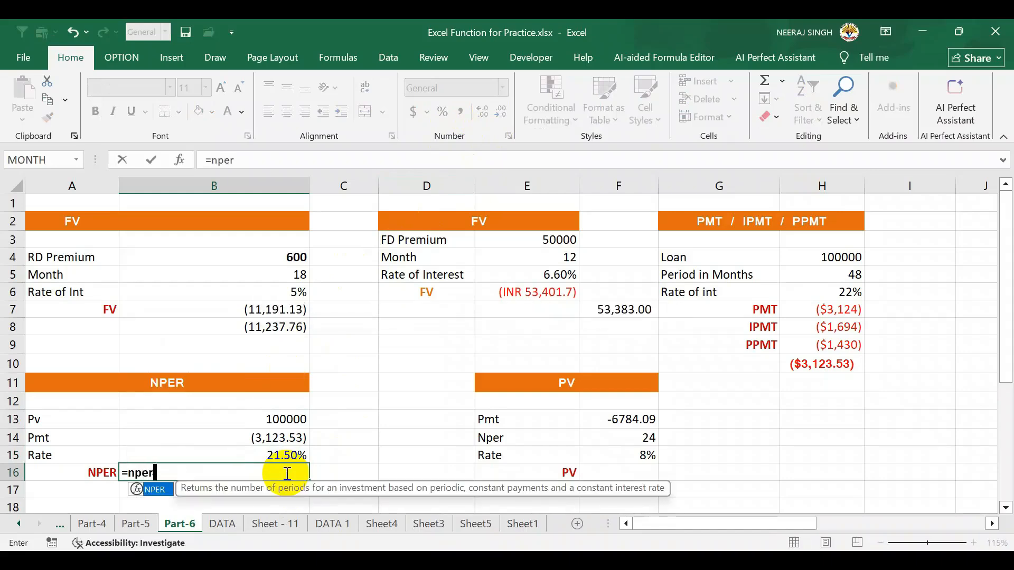
key(Tab)
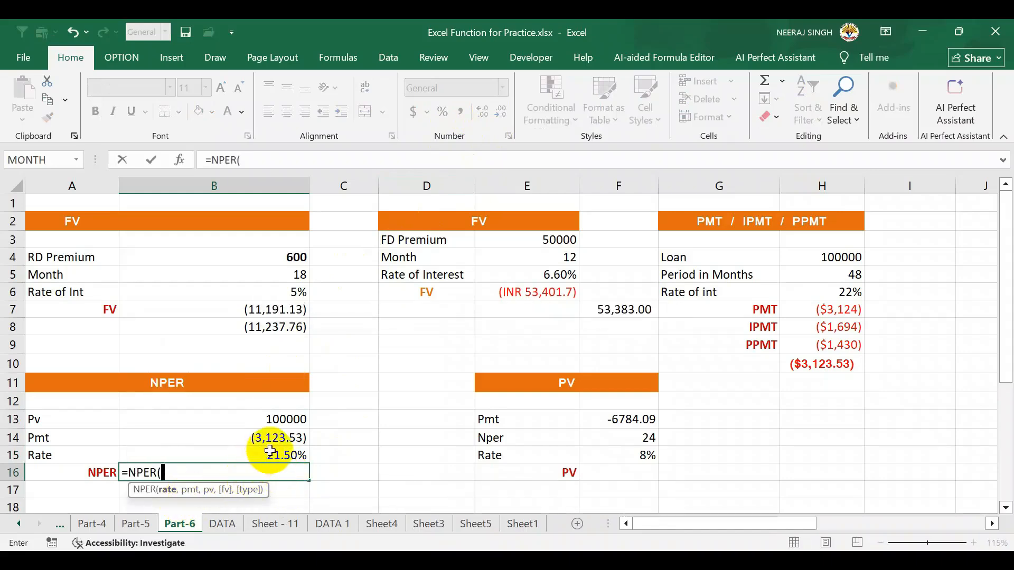
click(271, 457)
text(,)
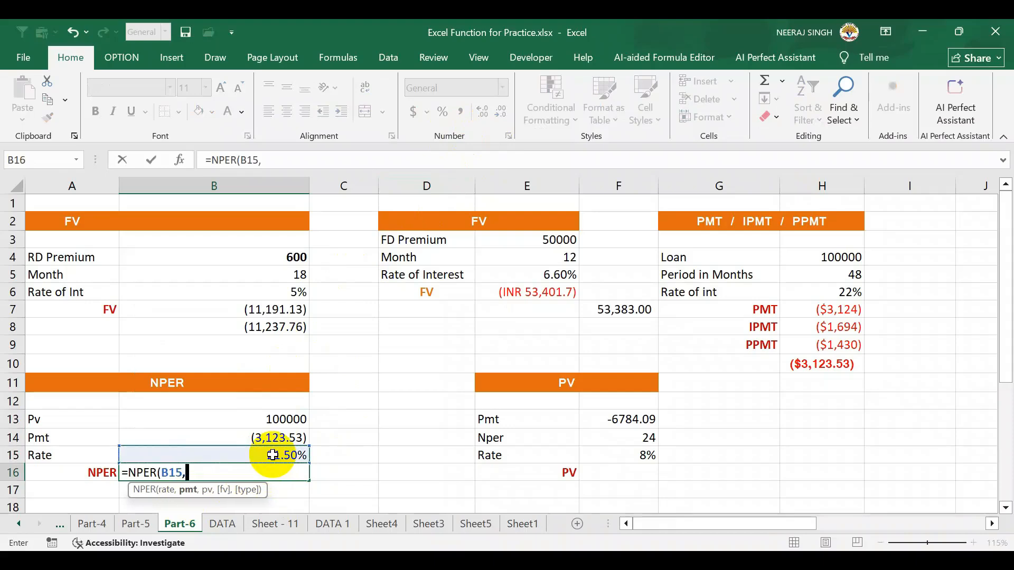
key(BackSpace)
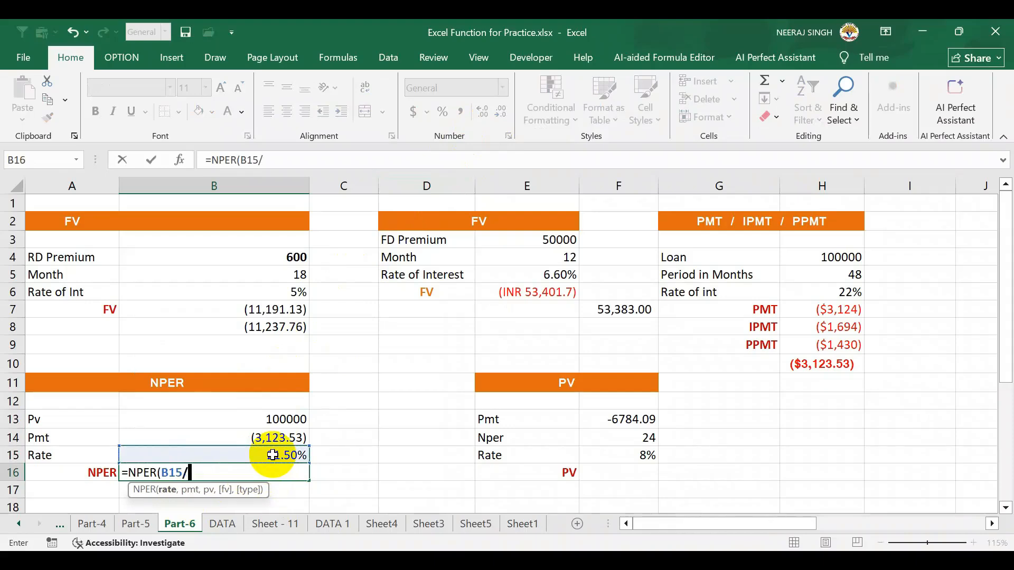
text(/12,)
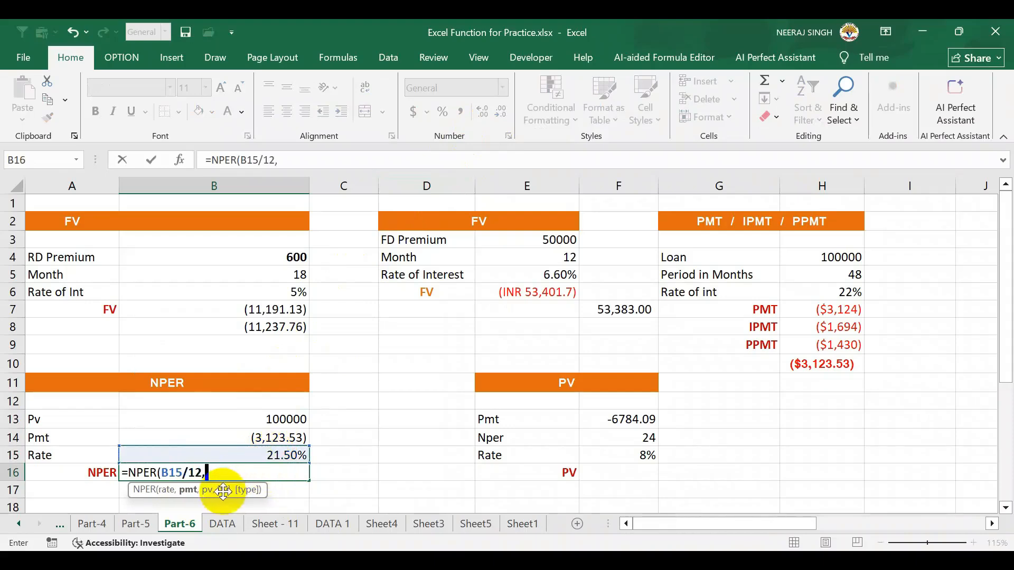
click(266, 439)
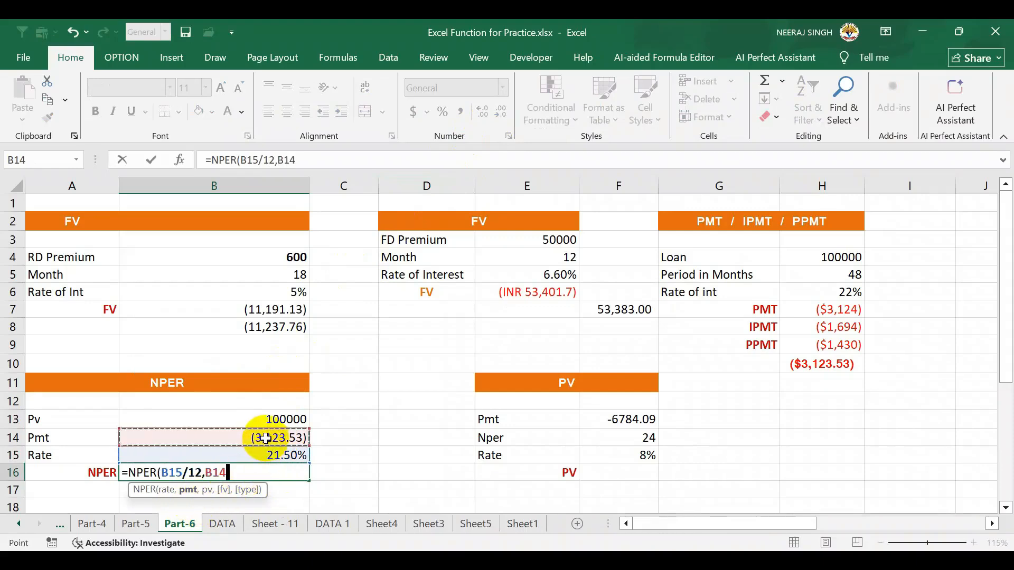
text(,)
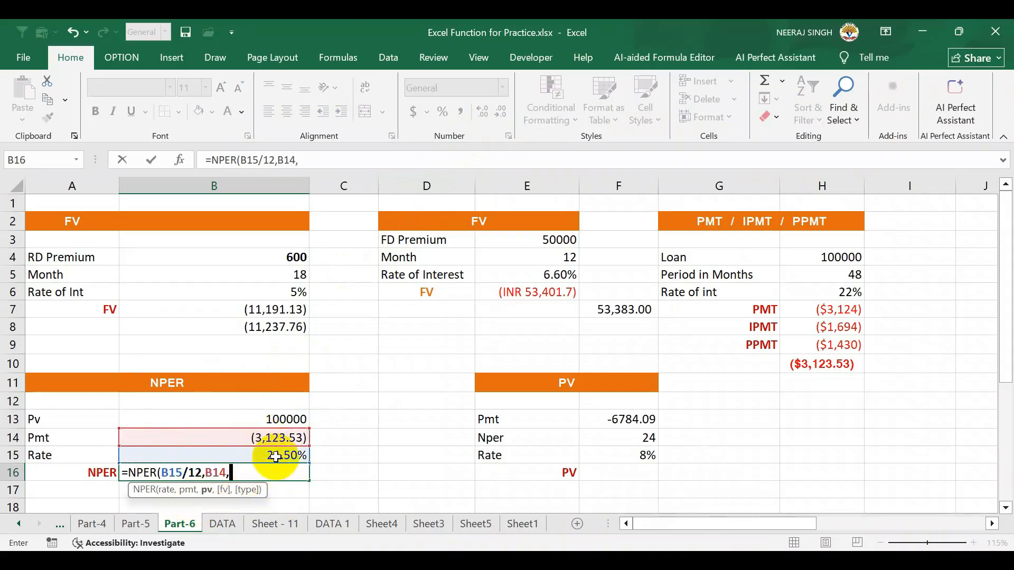
click(274, 417)
text(,,)
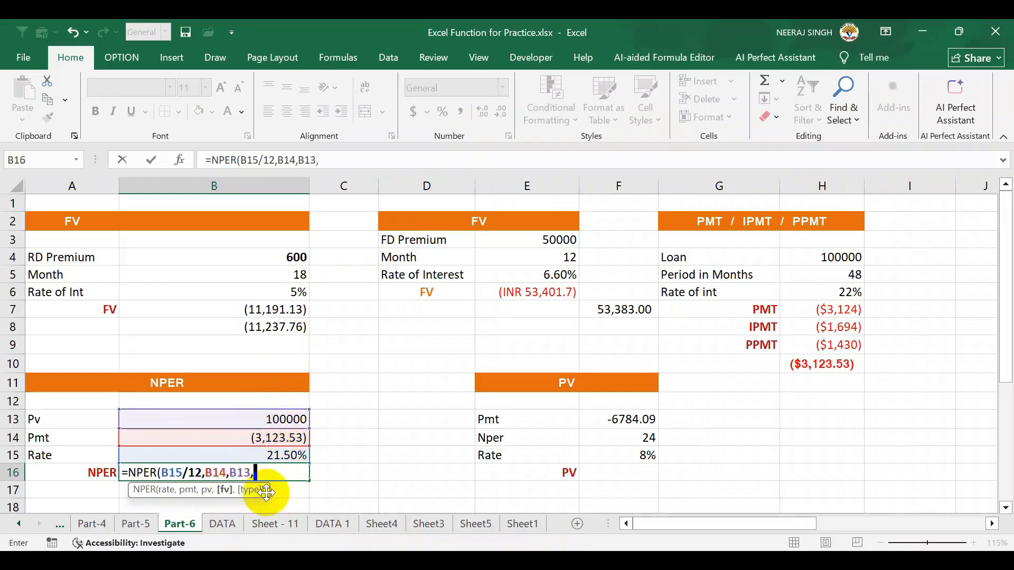
text(0)
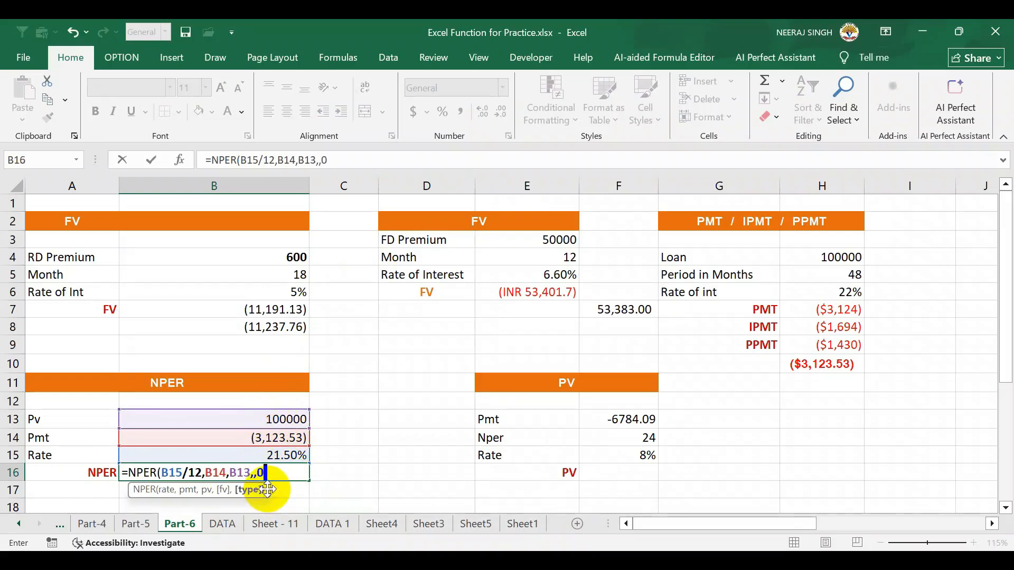
key(Return)
click(273, 479)
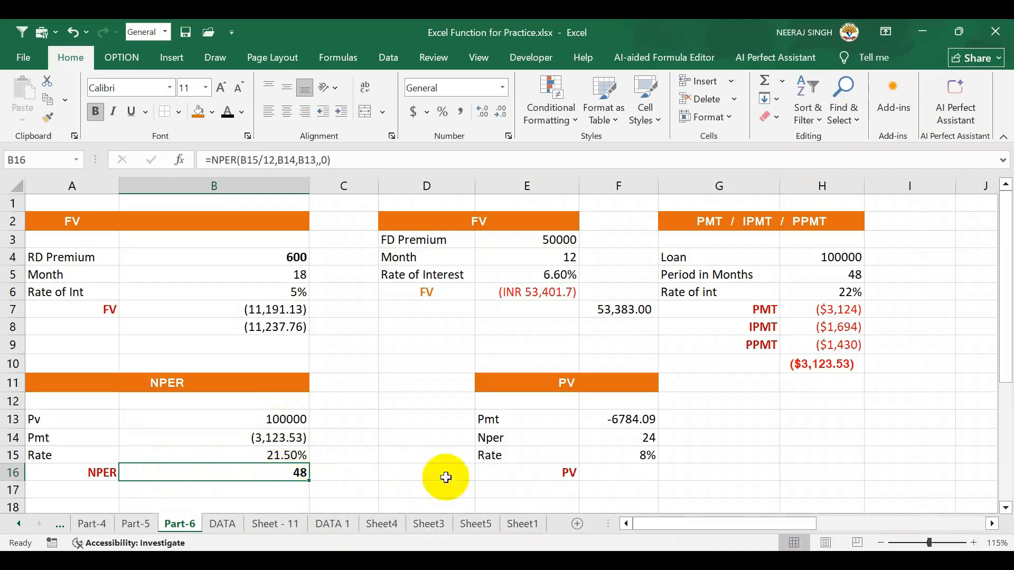
click(606, 471)
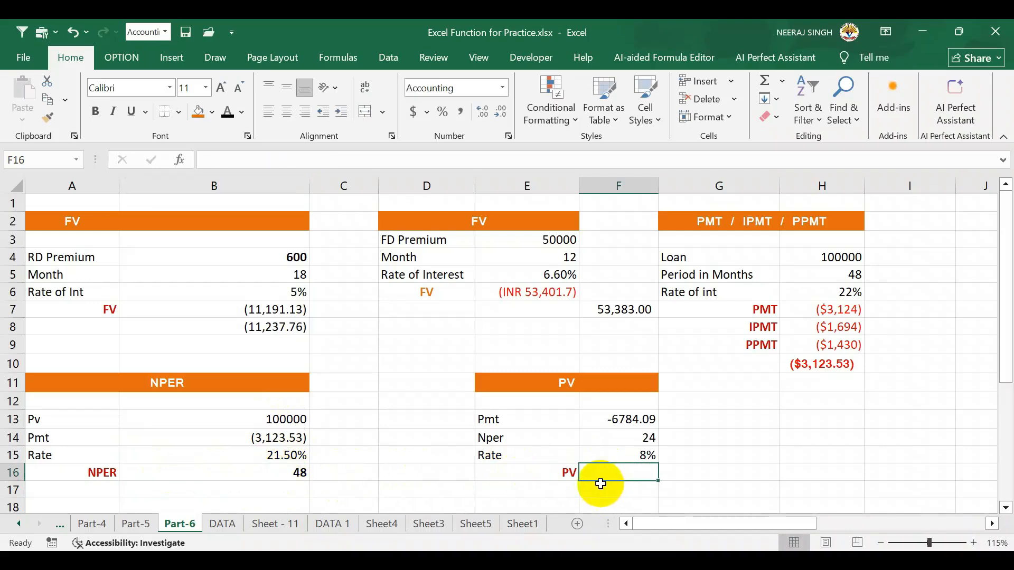
click(280, 421)
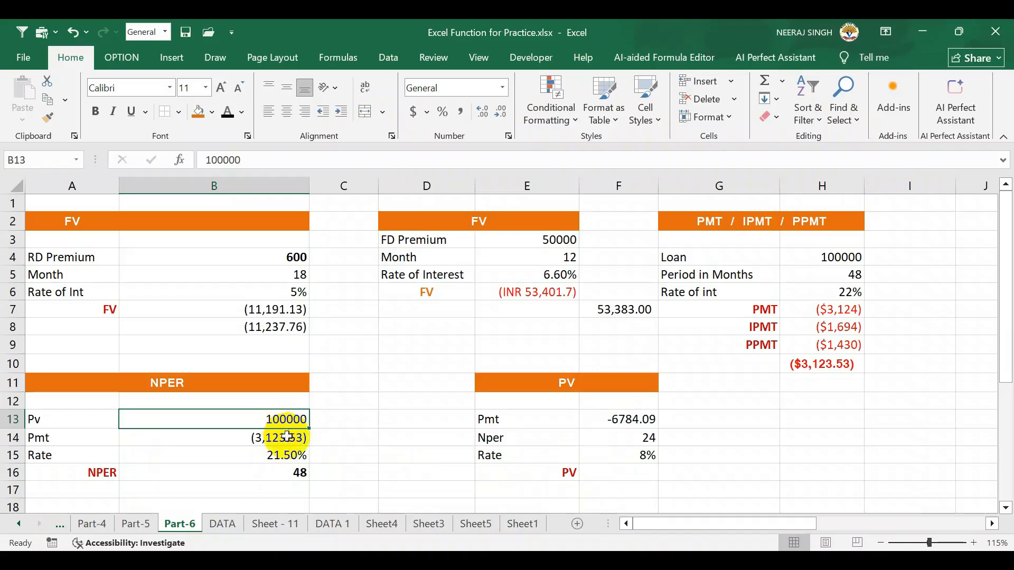
Copy the Pmt value from B14 of the NPER table into the PV table's Pmt cell F13
click(284, 440)
key(ctrl+c)
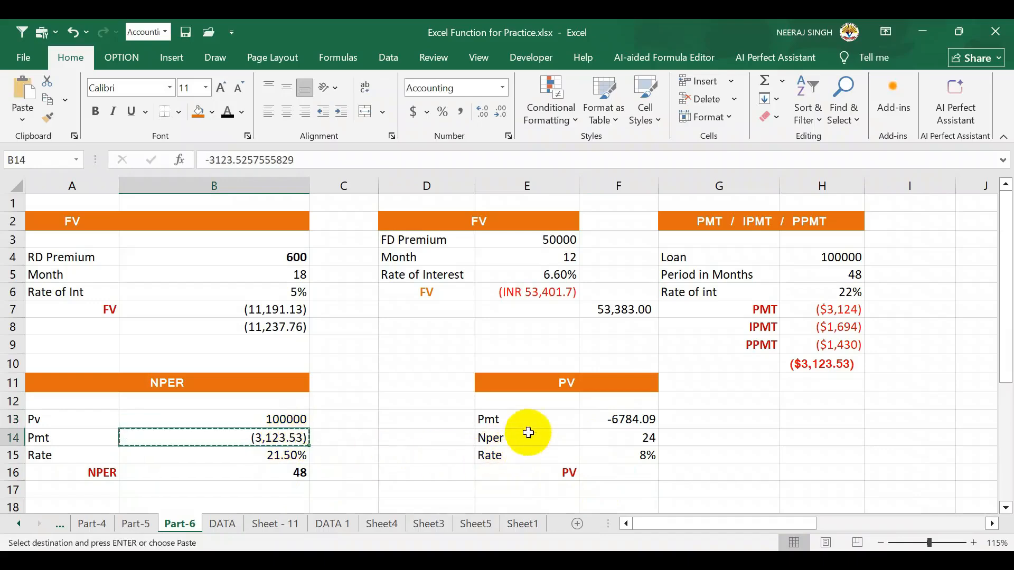
click(606, 421)
key(ctrl+v)
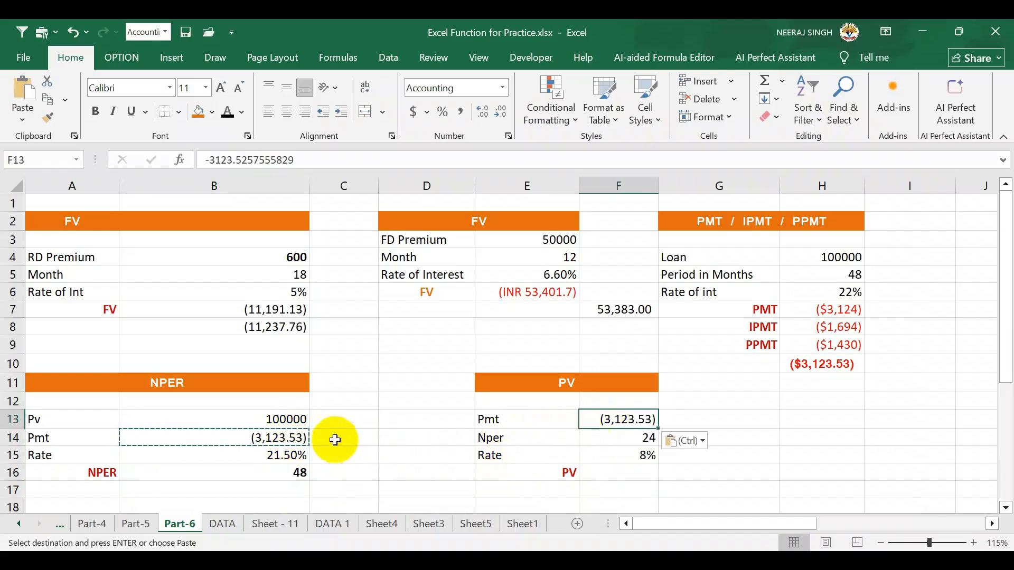
Set the PV table's Nper in F14 to 48
click(290, 473)
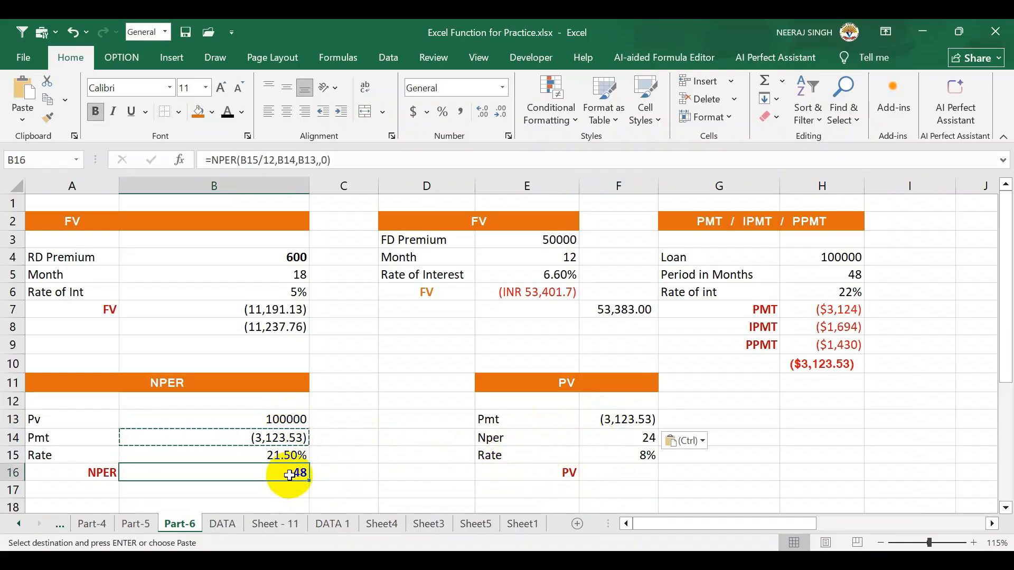
key(ctrl)
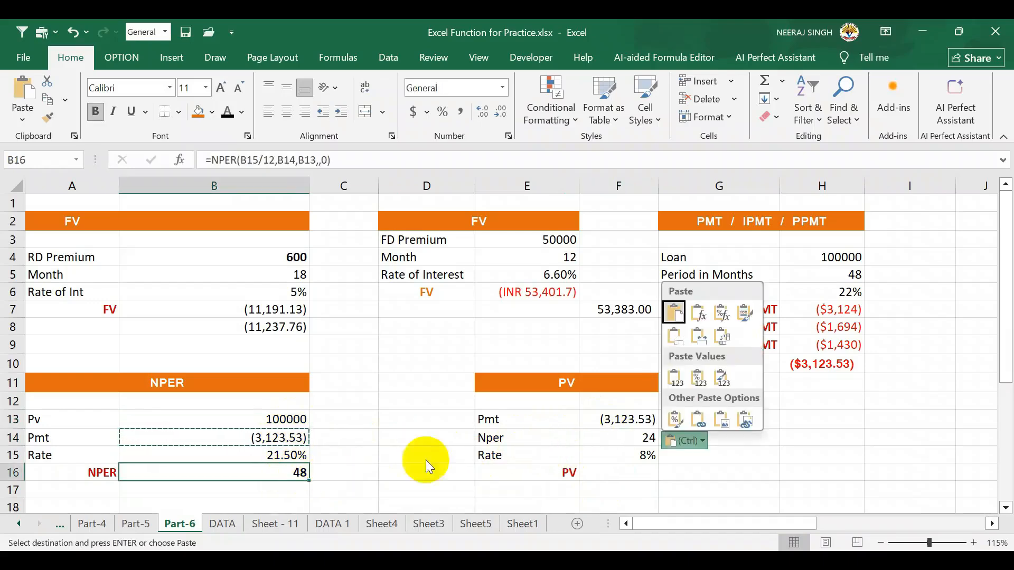
click(614, 434)
click(634, 441)
key(Escape)
text(48)
key(Return)
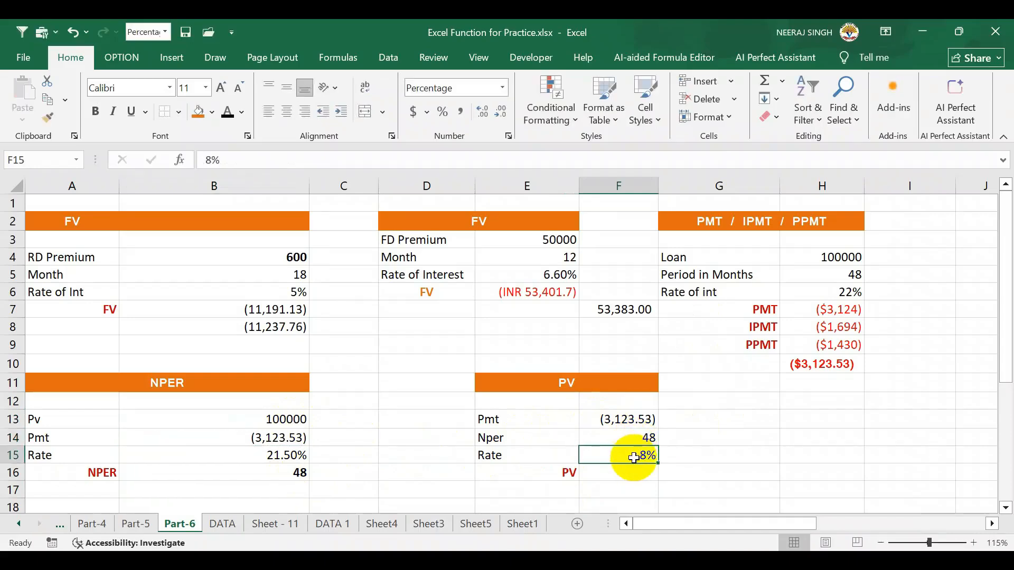
Set the PV table's Rate in F15 to 21.5% and display it with two decimals
text(21.5)
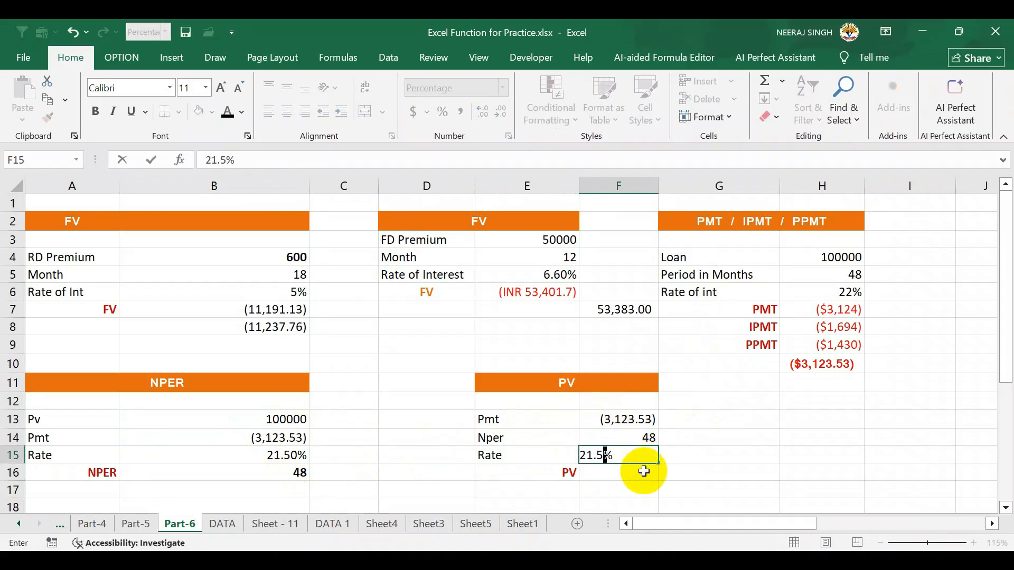
key(Return)
click(645, 455)
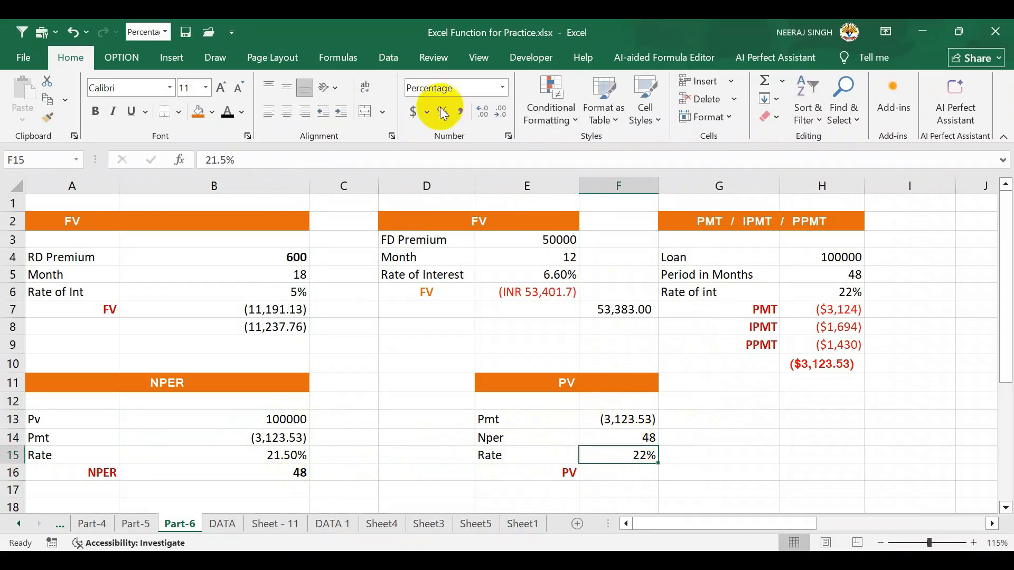
click(485, 113)
click(708, 401)
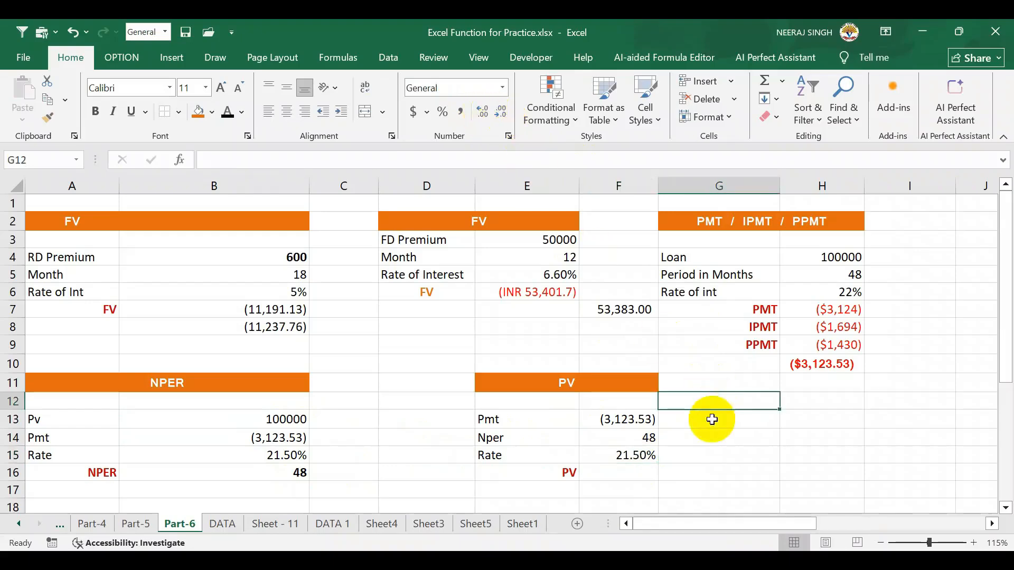
Clear the existing PV formula from F16 and try to start a new PV formula there
click(623, 476)
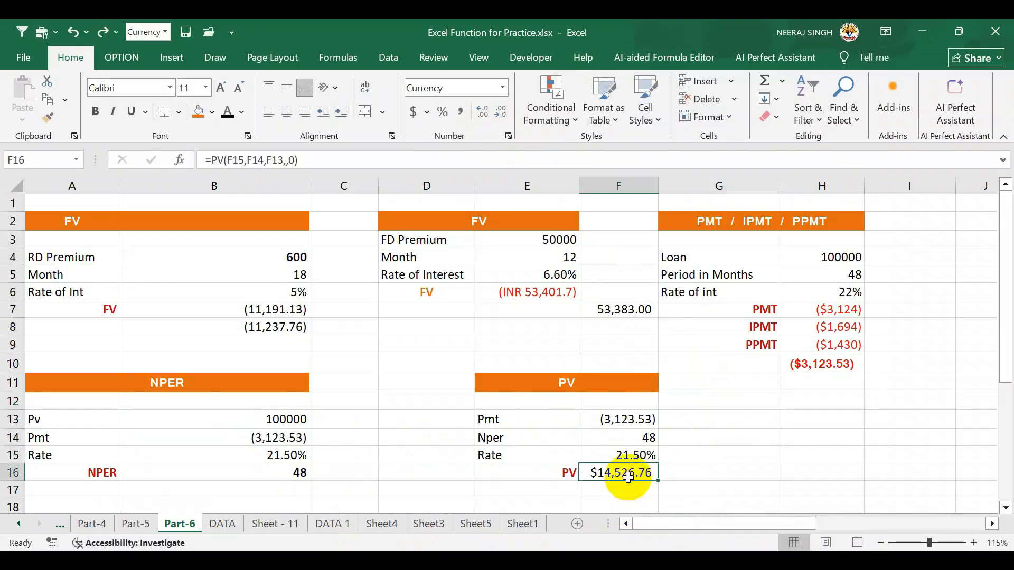
key(Delete)
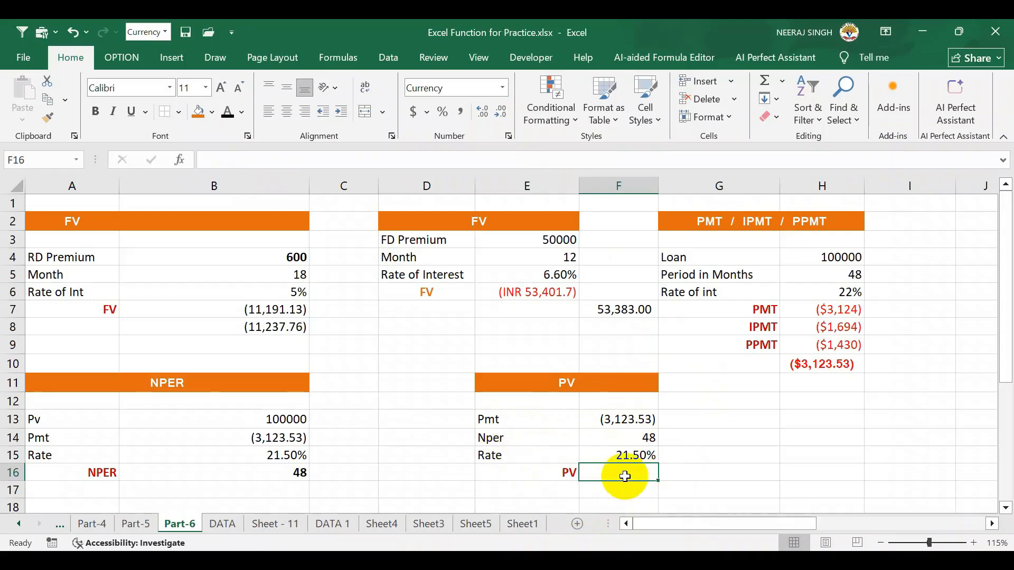
text(=pv)
key(Tab)
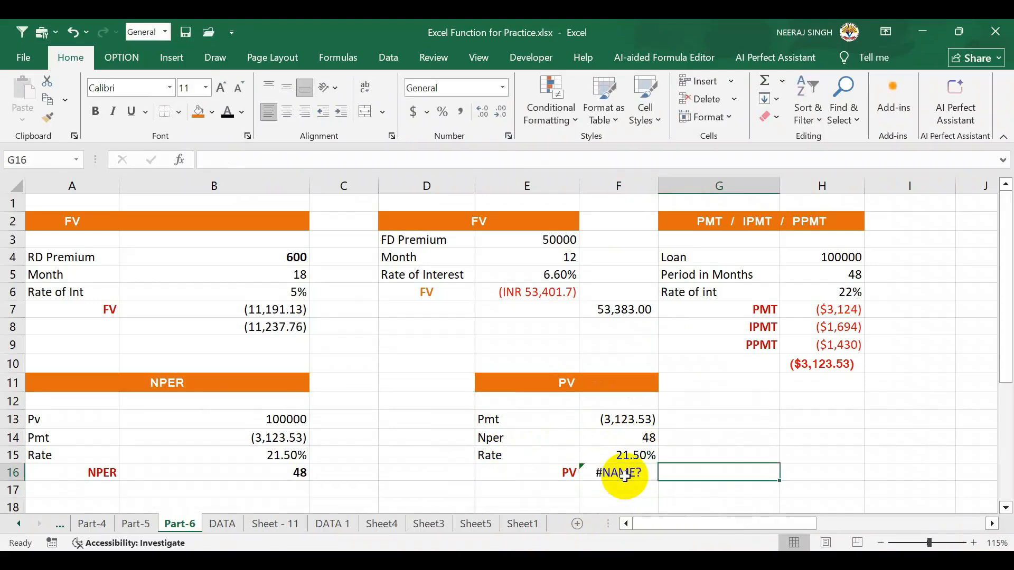
Calculate the loan's present value in F16 with =PV(F15/12,F14,F13,,0)
click(624, 475)
text(=pv)
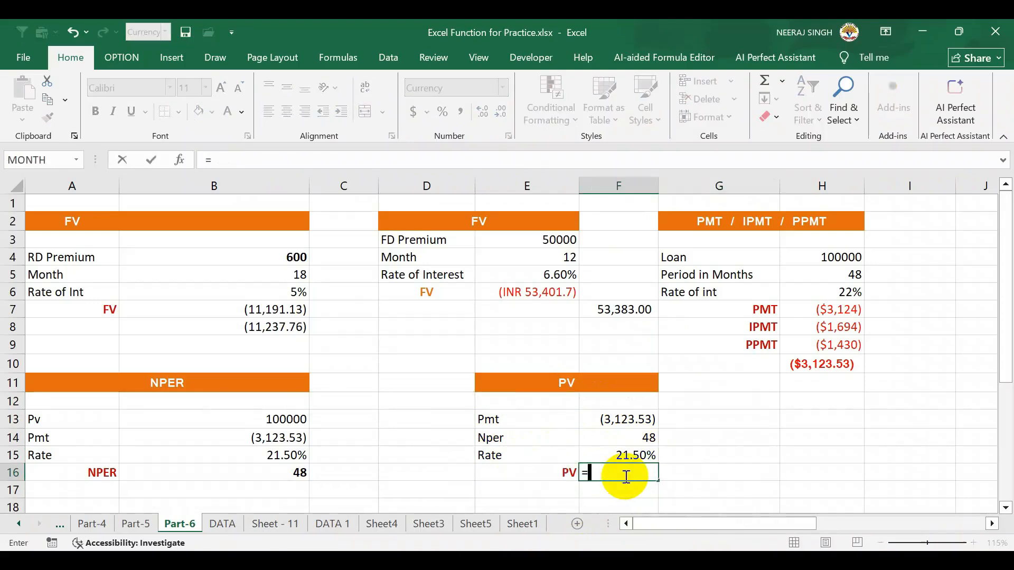
key(Tab)
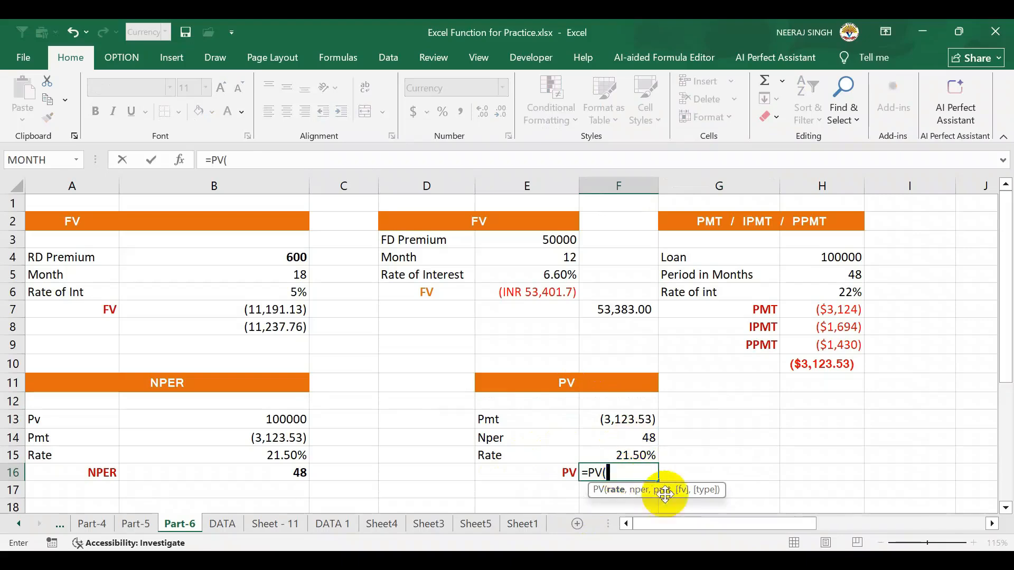
click(637, 458)
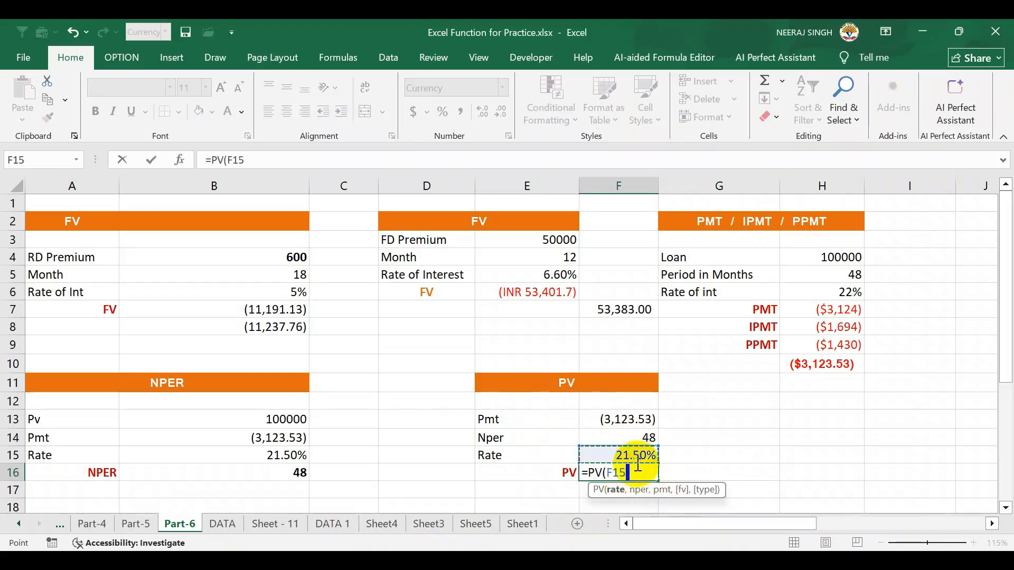
text(/12,)
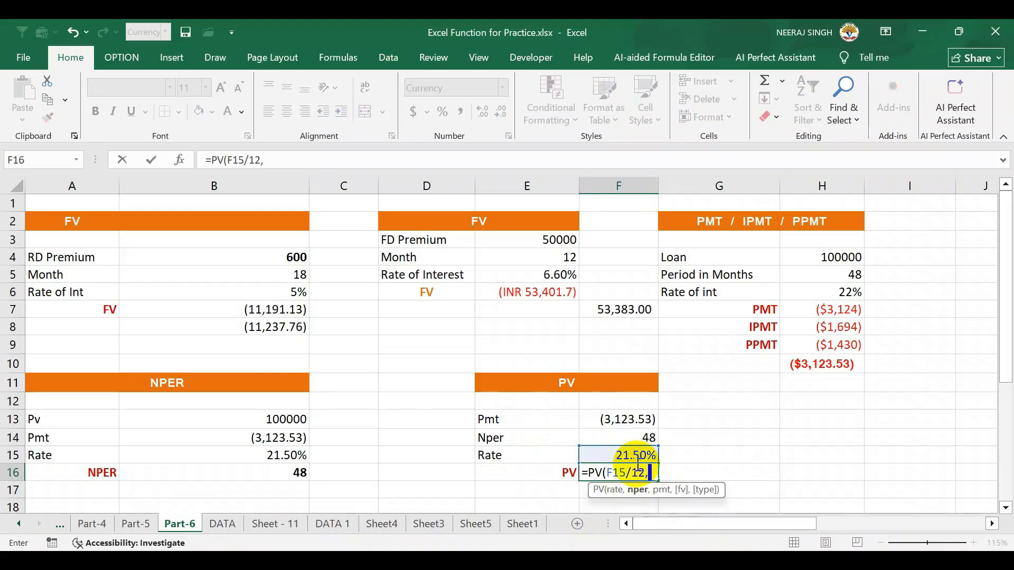
click(639, 437)
text(,)
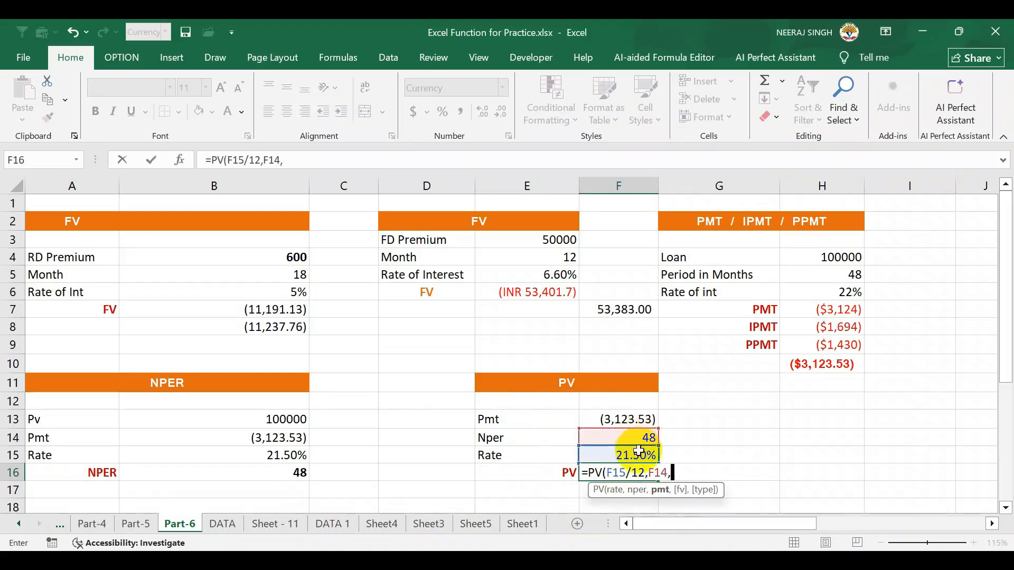
click(629, 417)
text(,)
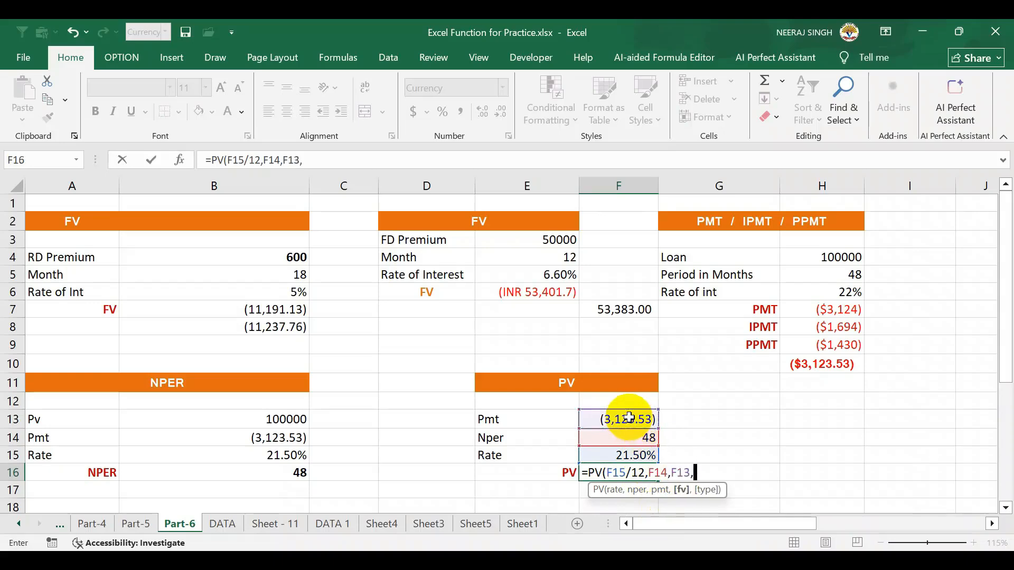
text(,0)
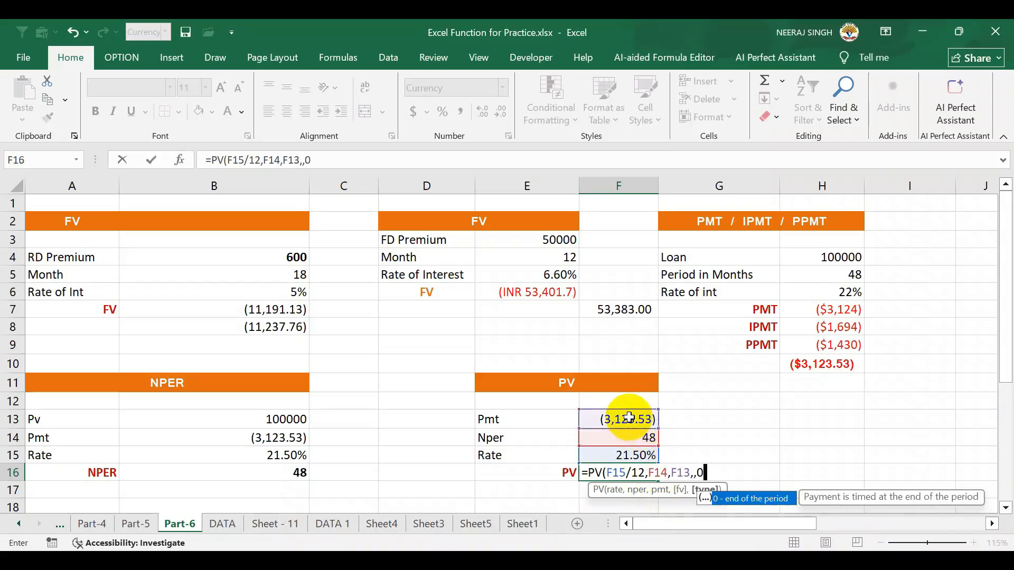
text())
key(Return)
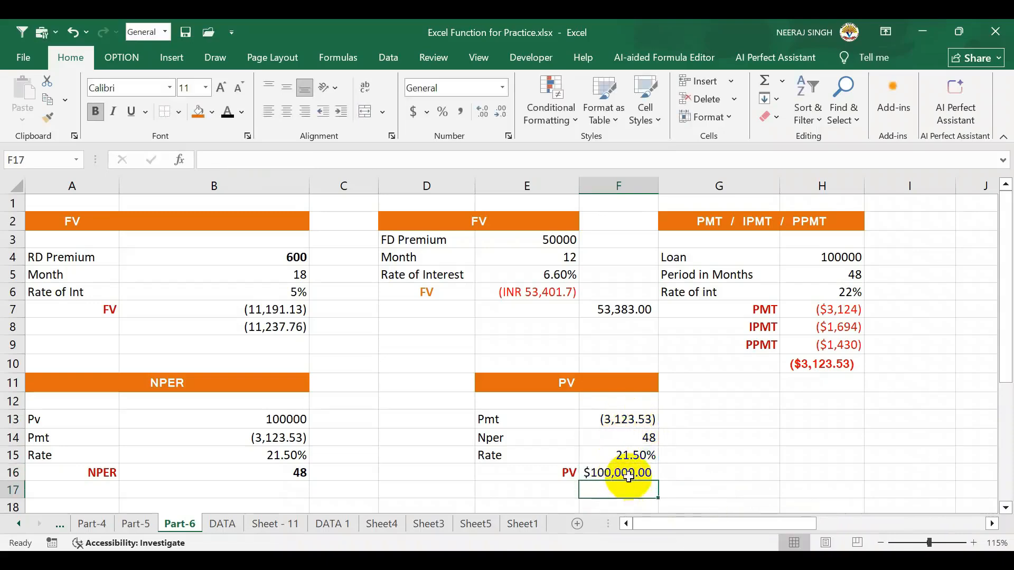
click(623, 473)
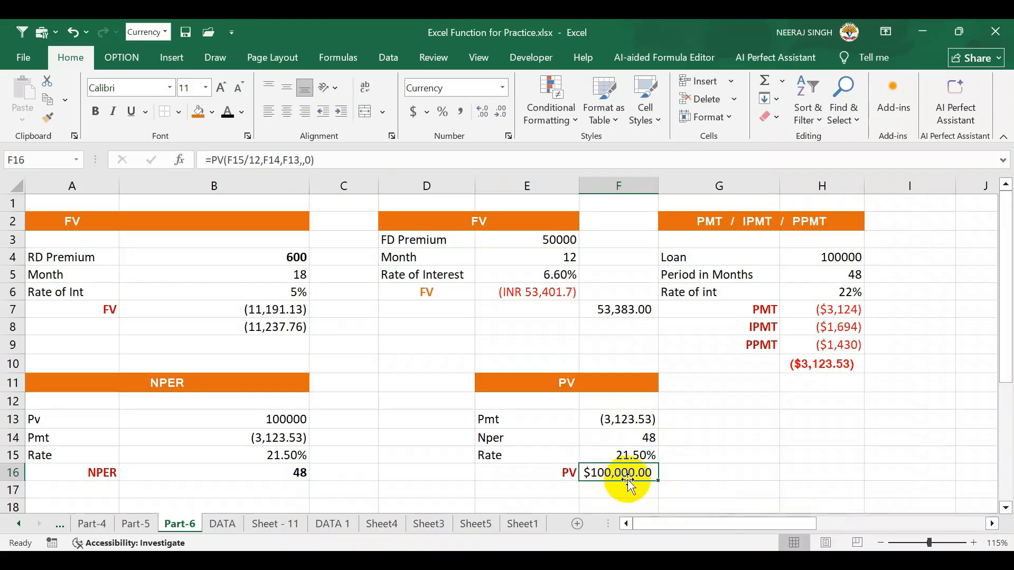
drag(1004, 373, 977, 306)
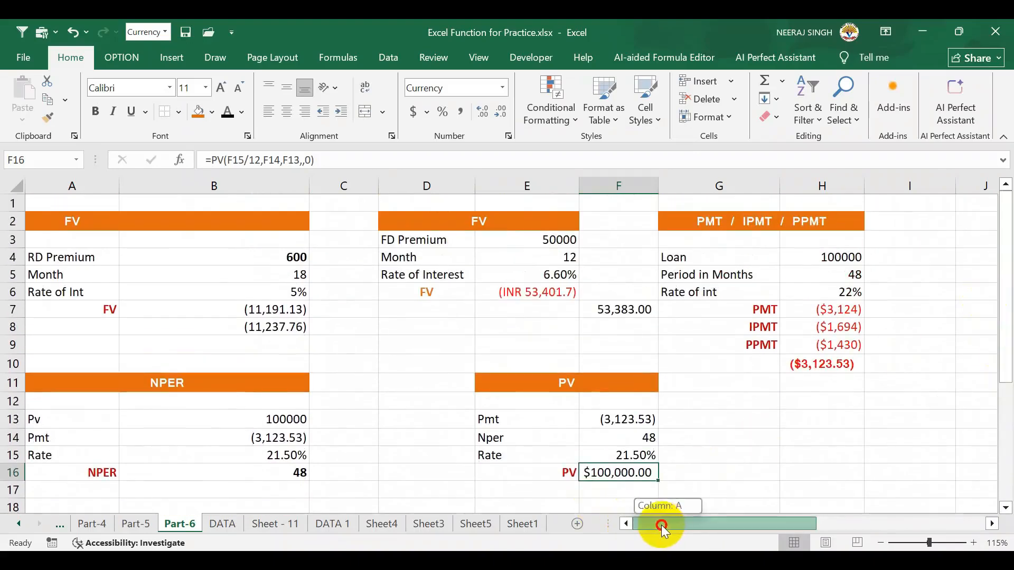